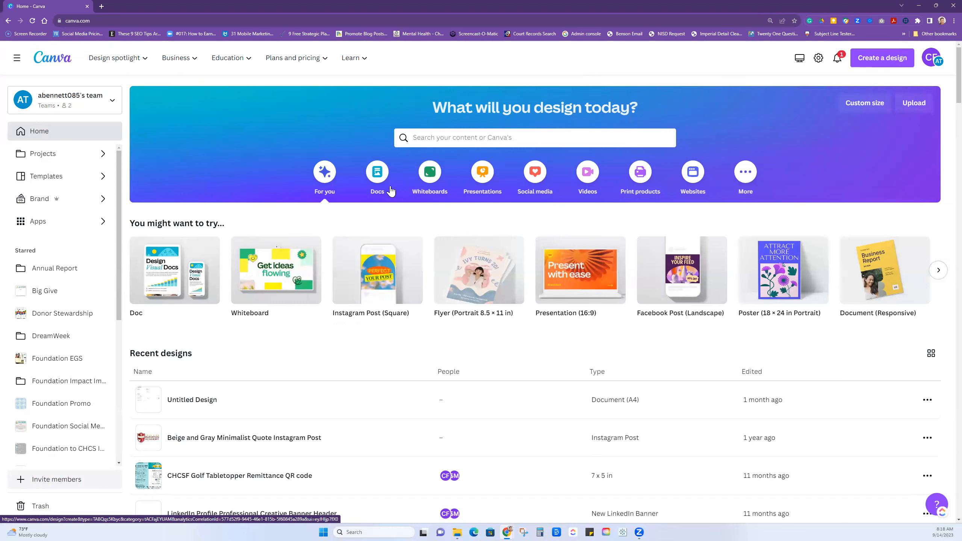
# Step: Search the templates for "brand guide" and open the grey interior design mini brand guide as a new design
pyautogui.click(488, 138)
pyautogui.write('b')
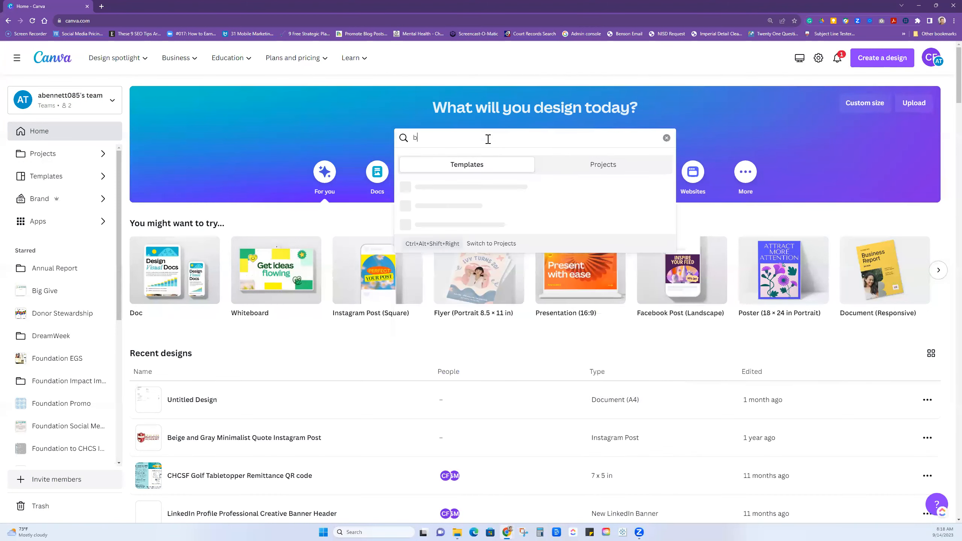
pyautogui.write('rand guide')
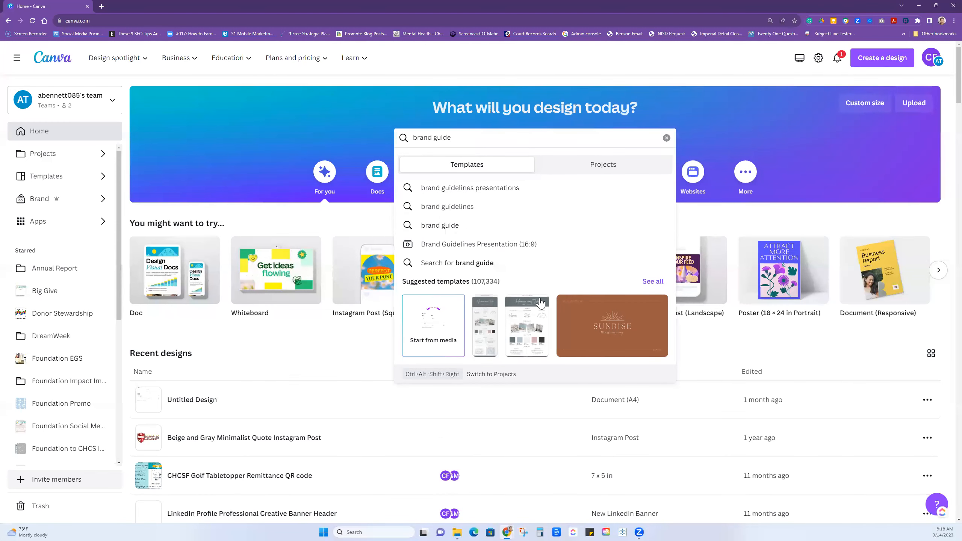
pyautogui.click(528, 324)
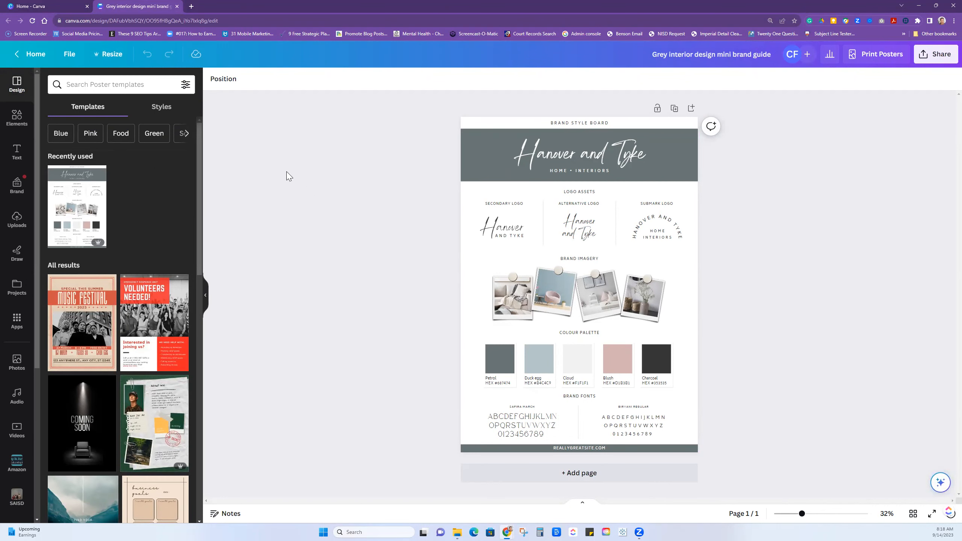
# Step: Add a blank second page after the grey brand style board
pyautogui.scroll(-5, 179, 227)
pyautogui.scroll(5, 158, 191)
pyautogui.click(500, 473)
pyautogui.scroll(-10, 87, 371)
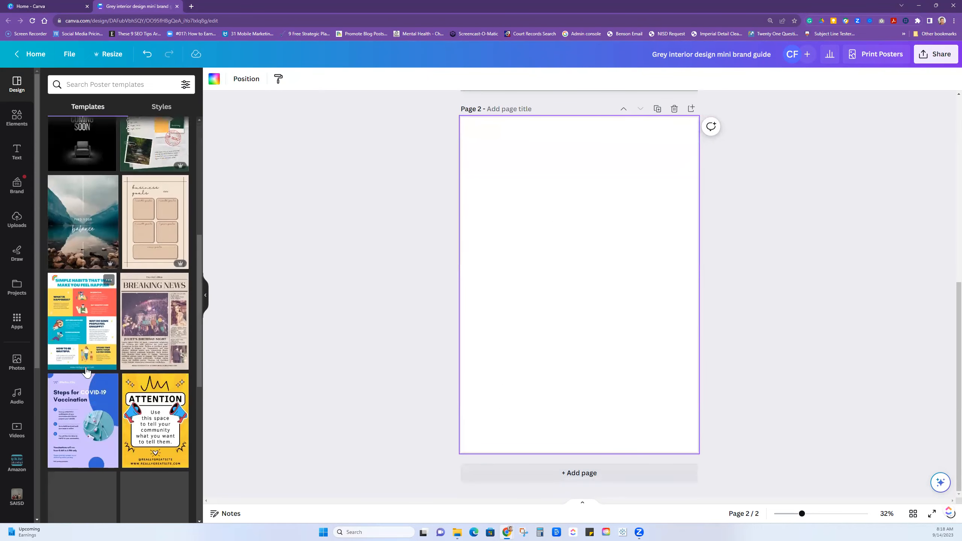
pyautogui.scroll(5, 111, 288)
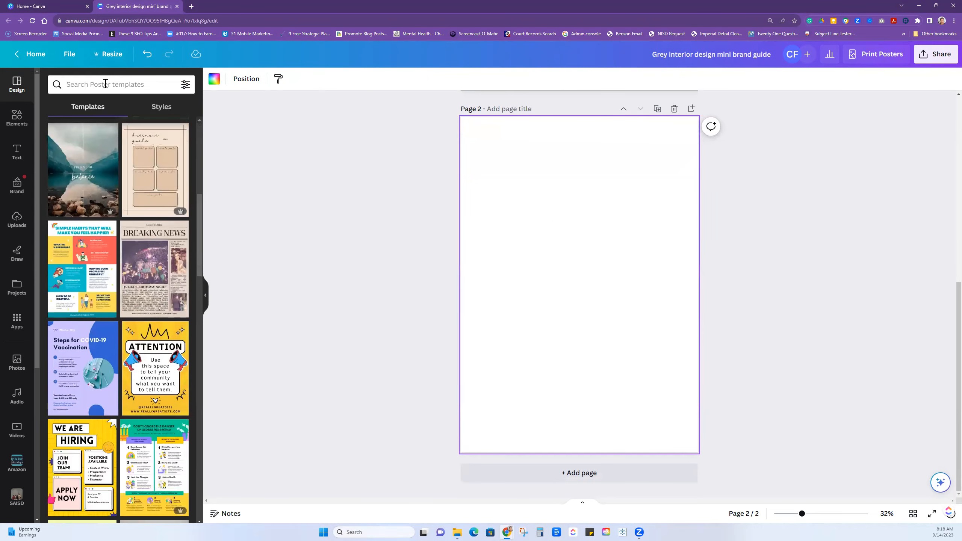
# Step: Search the poster templates for "brand guide" and apply the Earthy Logo Brand Style Guide Pinup template to page 2
pyautogui.click(105, 84)
pyautogui.write('br')
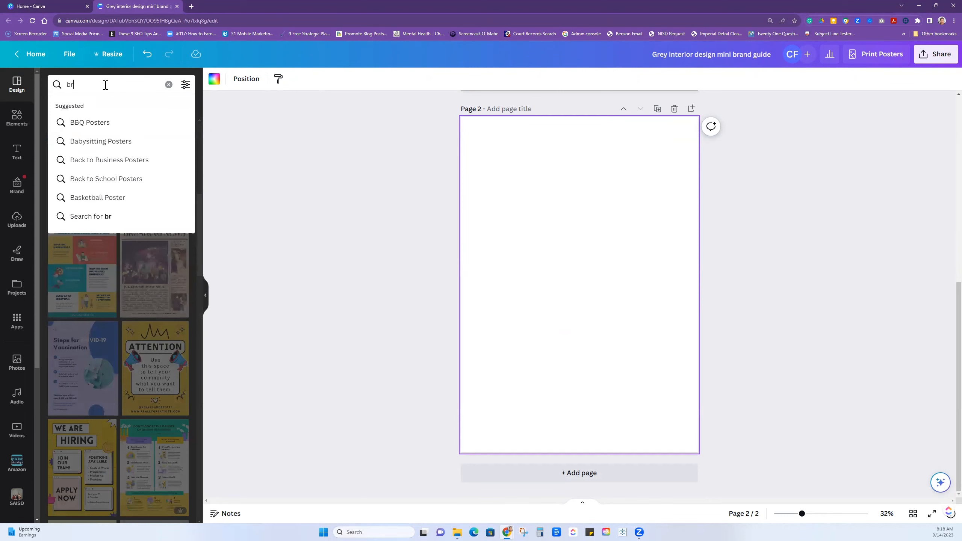
pyautogui.write('and guide')
pyautogui.press('Return')
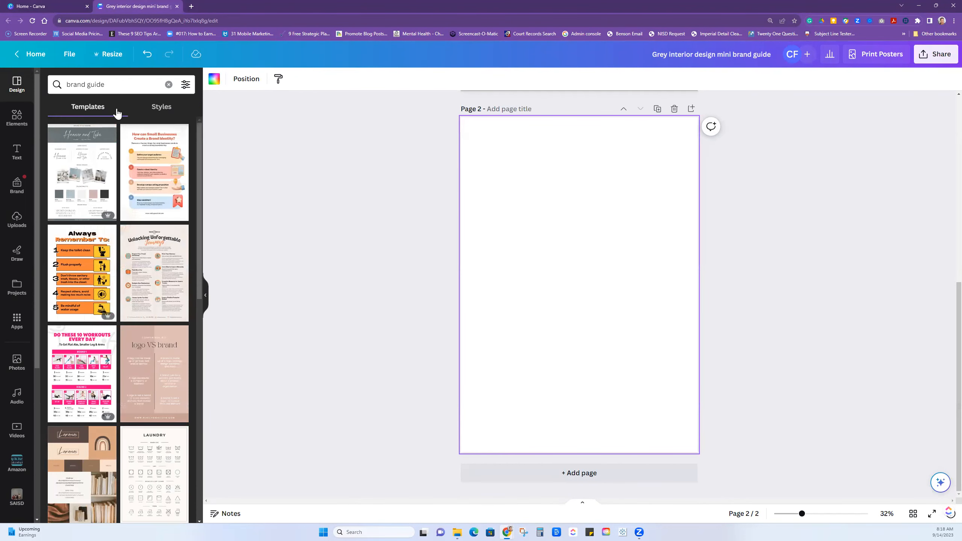
pyautogui.scroll(-4, 121, 310)
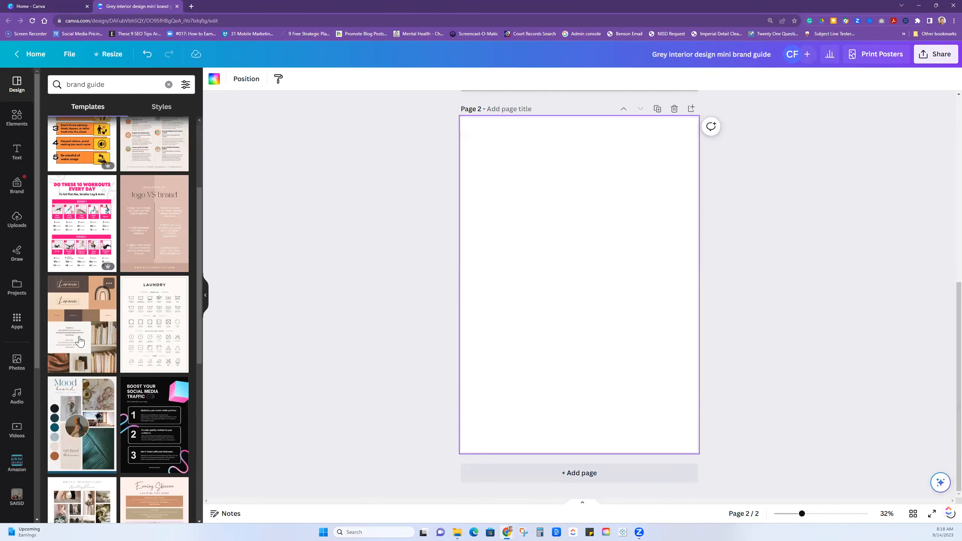
pyautogui.click(79, 341)
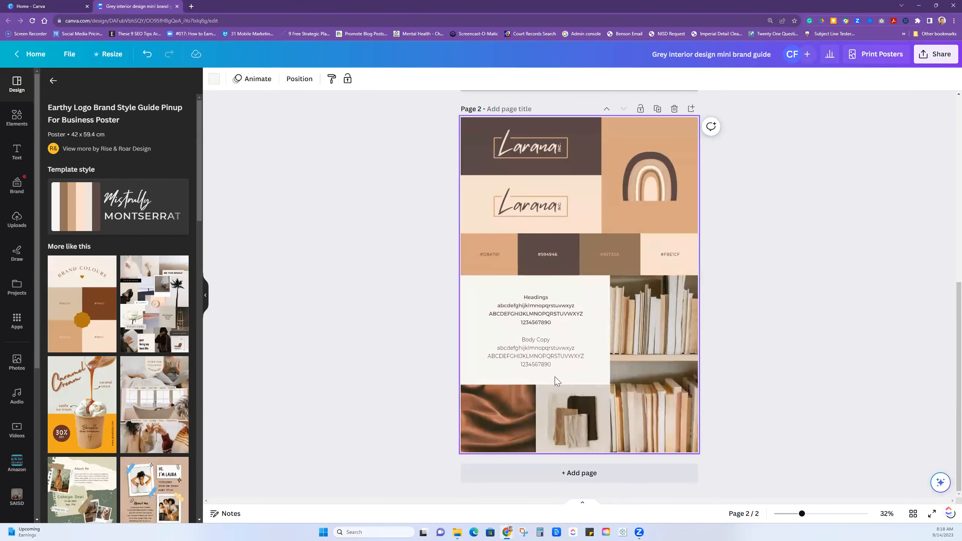
# Step: Add a third page and apply the Blue Aesthetic Mood Board Brand Inspiration template to it
pyautogui.click(536, 480)
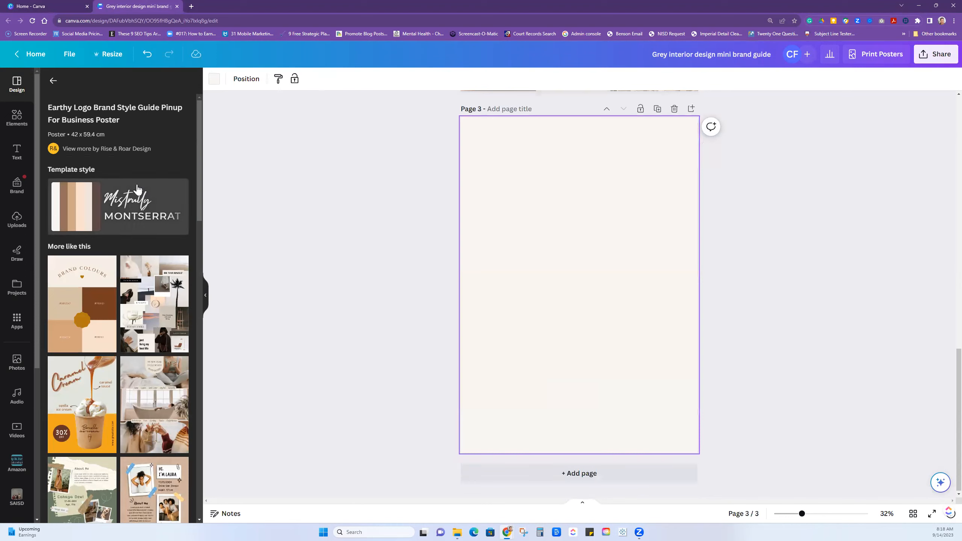
pyautogui.click(53, 83)
pyautogui.scroll(-5, 87, 279)
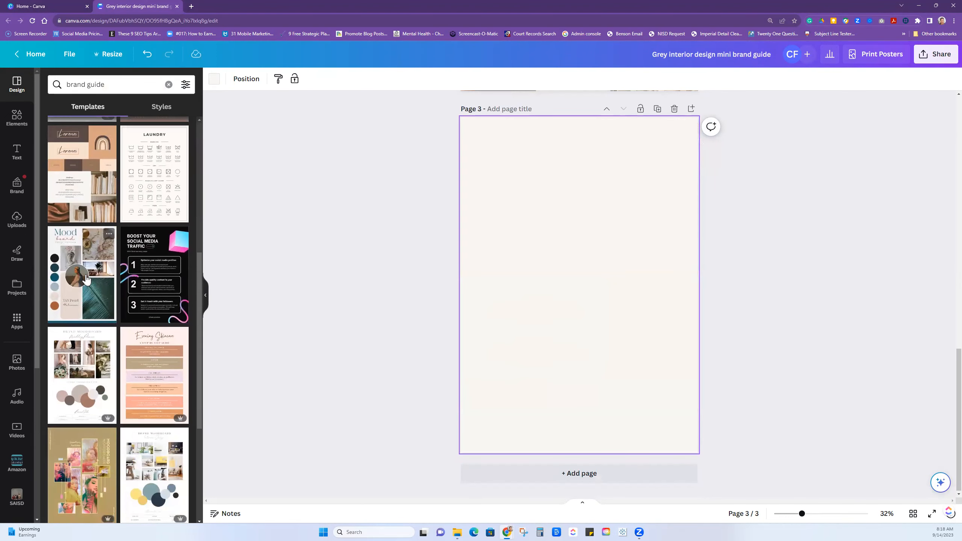
pyautogui.click(87, 279)
# Step: Add a fourth page and apply the Green horticulturist brand moodboard template from the "brand guide" results
pyautogui.click(573, 473)
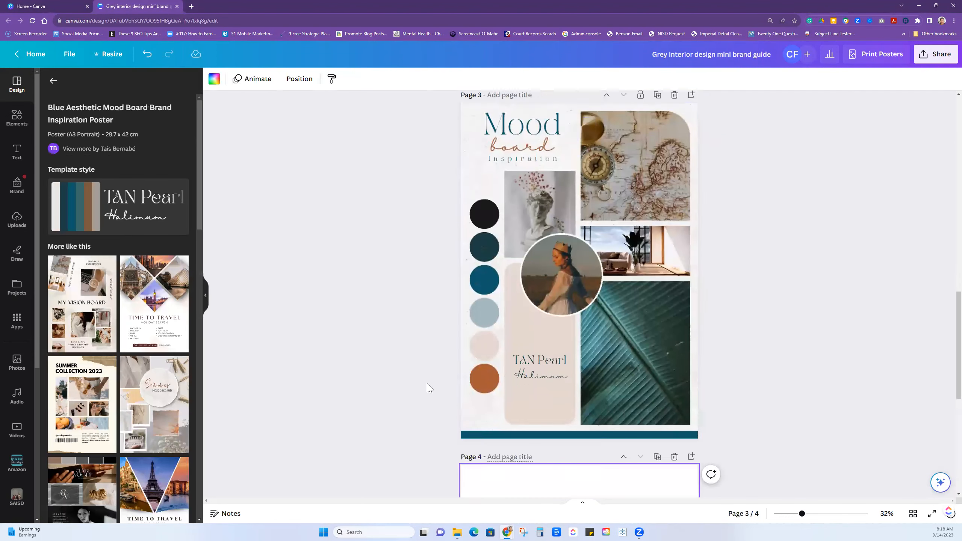
pyautogui.click(53, 80)
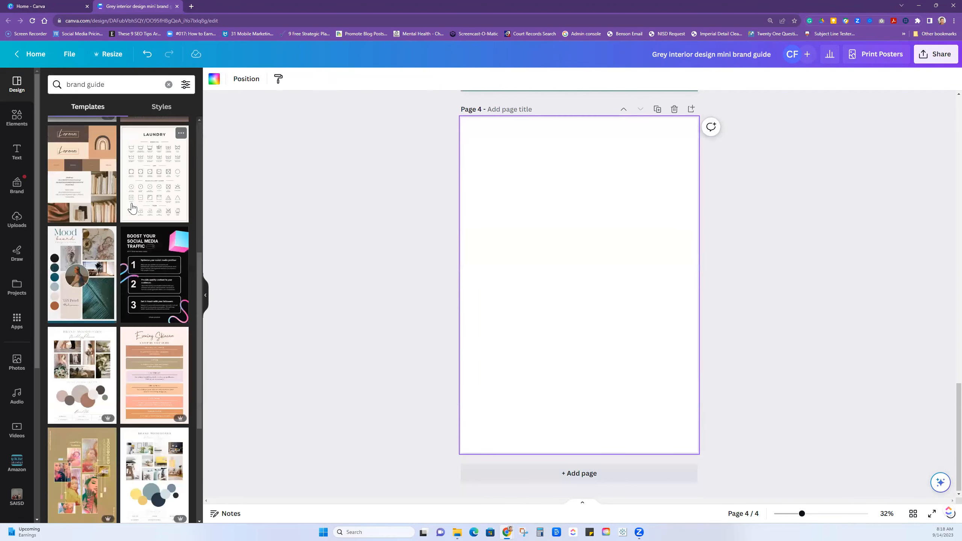
pyautogui.scroll(-8, 133, 207)
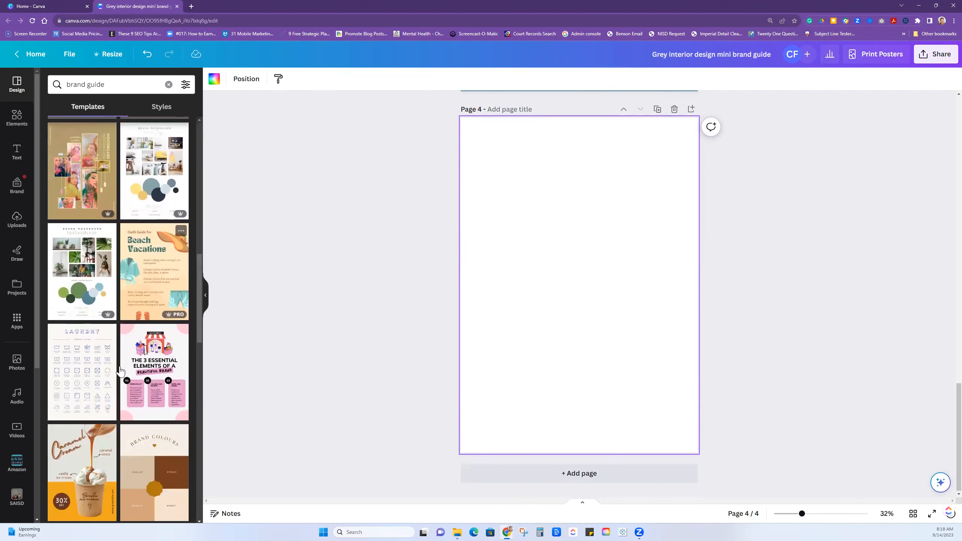
pyautogui.click(82, 227)
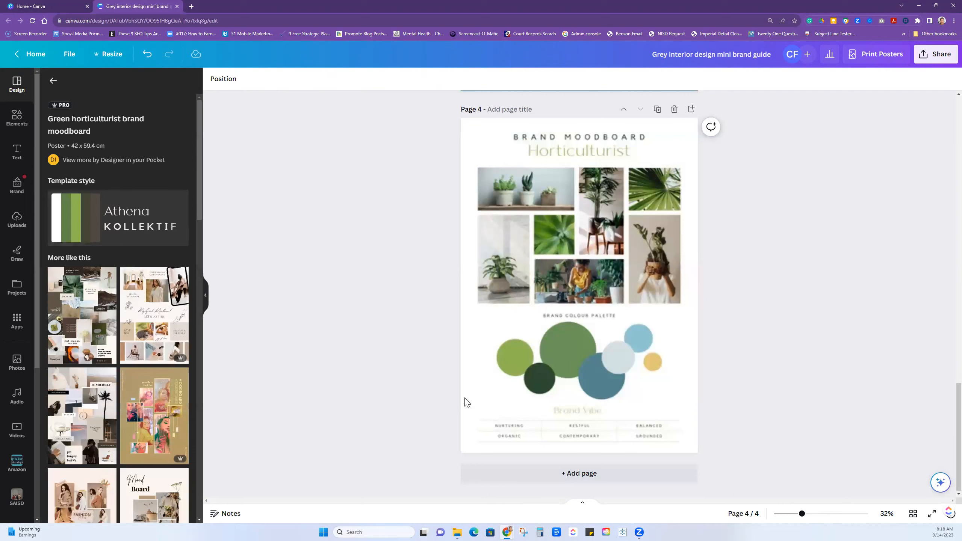
# Step: Add a fifth page and apply the green botanical brand style board template from the "brand guide" results
pyautogui.scroll(-9, 170, 376)
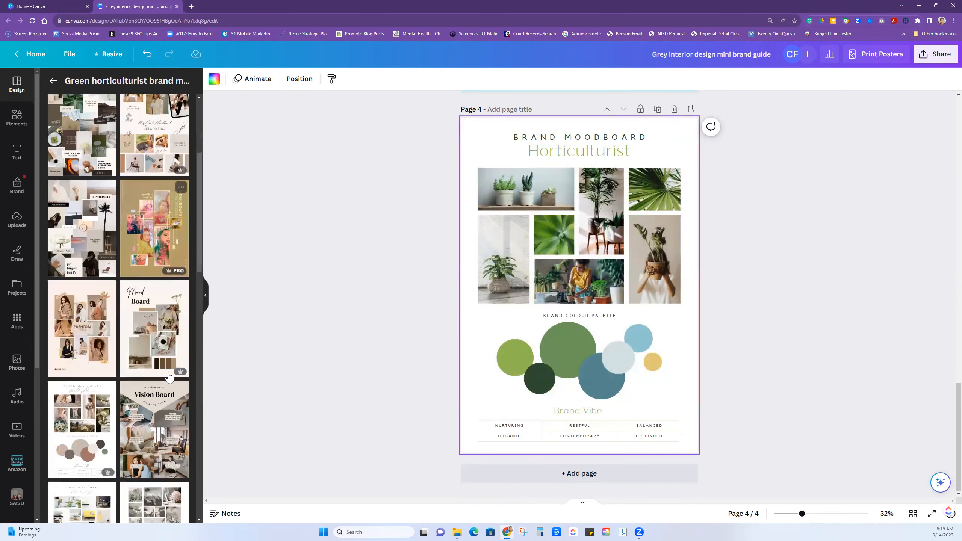
pyautogui.scroll(-6, 169, 376)
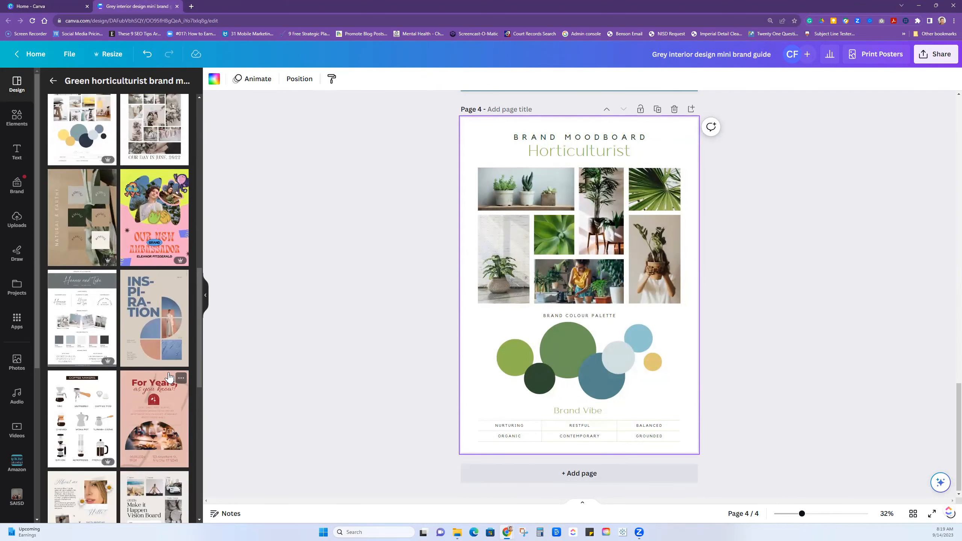
pyautogui.click(483, 479)
pyautogui.scroll(-8, 121, 390)
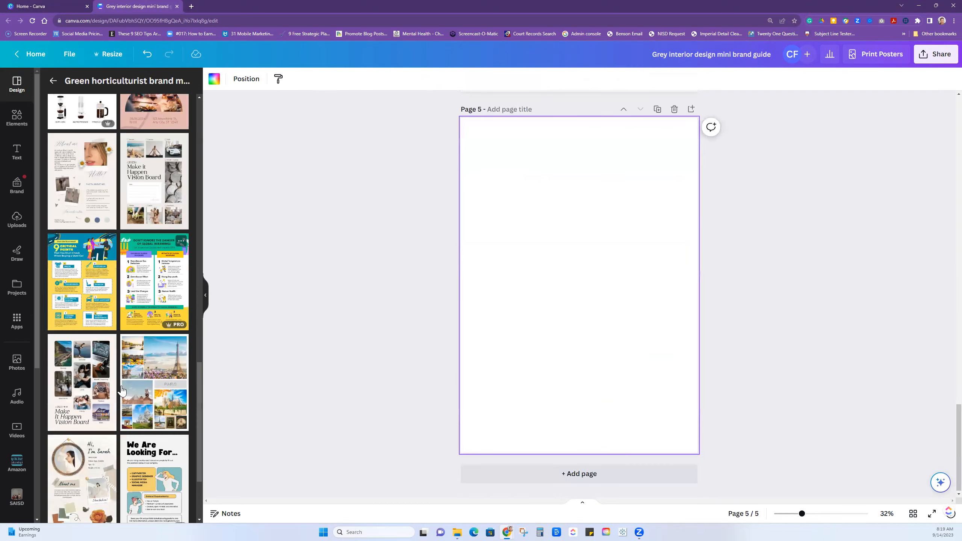
pyautogui.scroll(-3, 121, 390)
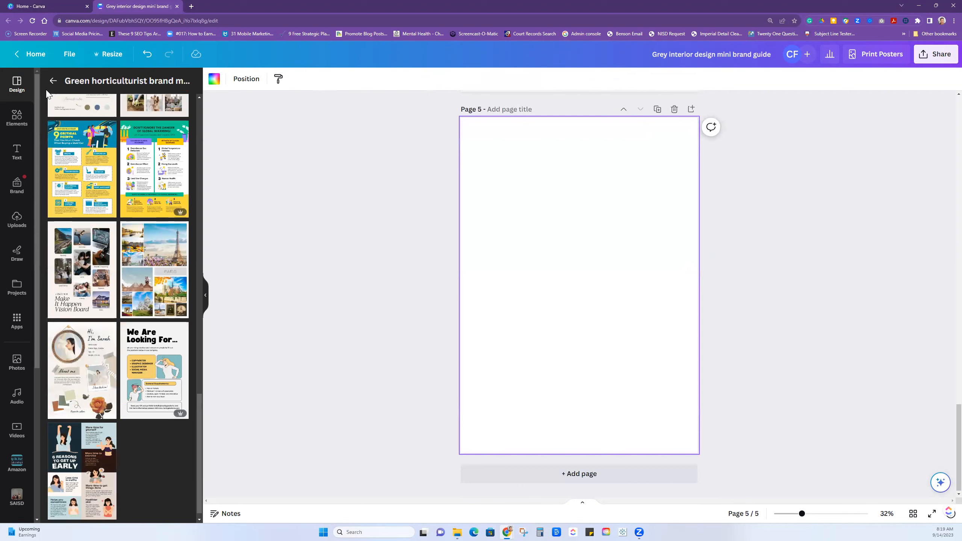
pyautogui.click(53, 80)
pyautogui.scroll(-5, 136, 327)
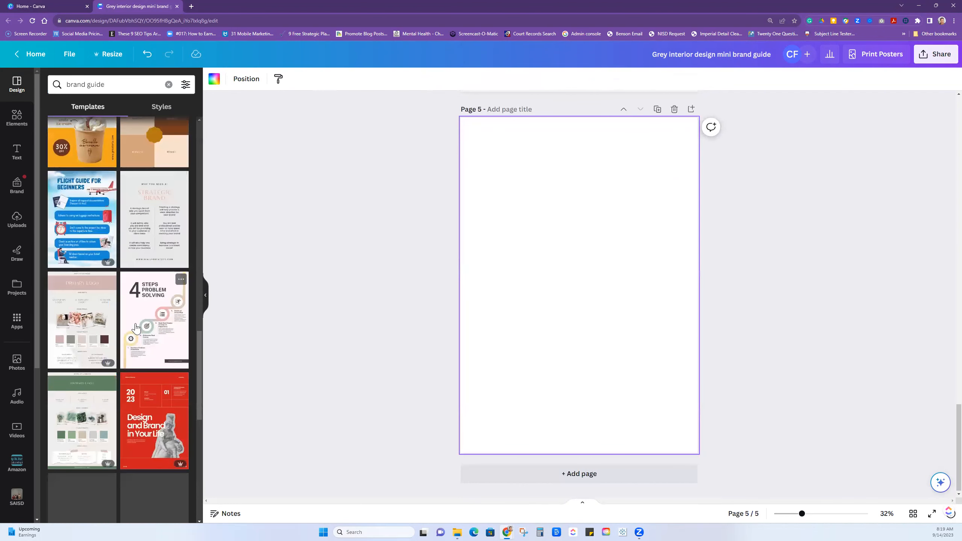
pyautogui.scroll(-5, 136, 327)
pyautogui.scroll(3, 122, 331)
pyautogui.click(95, 287)
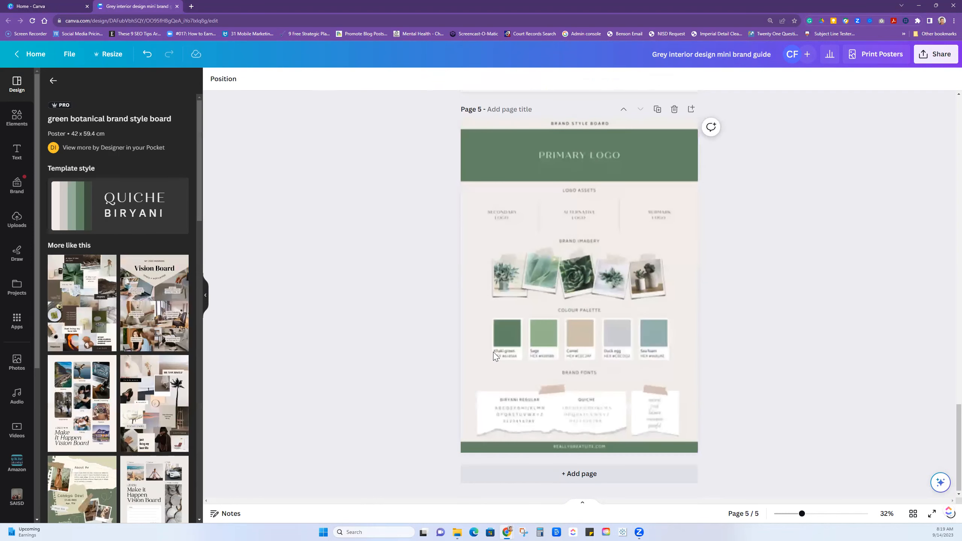
# Step: Review all pages together in grid view, then reopen page 5 and enlarge it to 53% to examine its sections
pyautogui.click(491, 381)
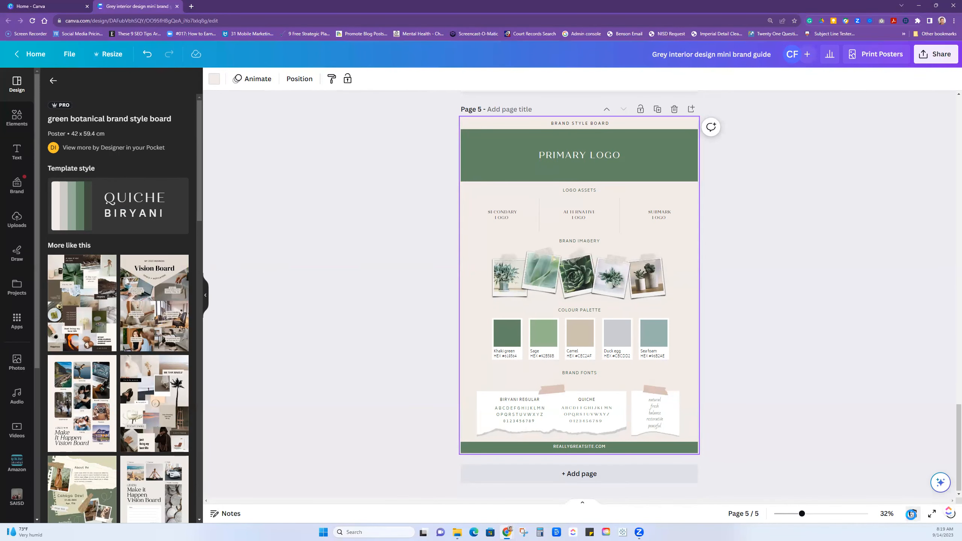
pyautogui.click(911, 514)
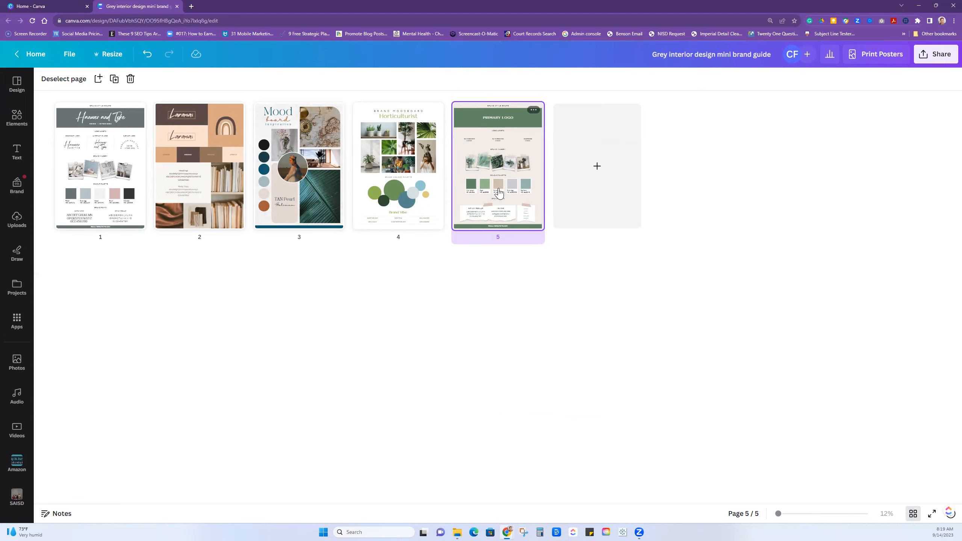
pyautogui.doubleClick(527, 109)
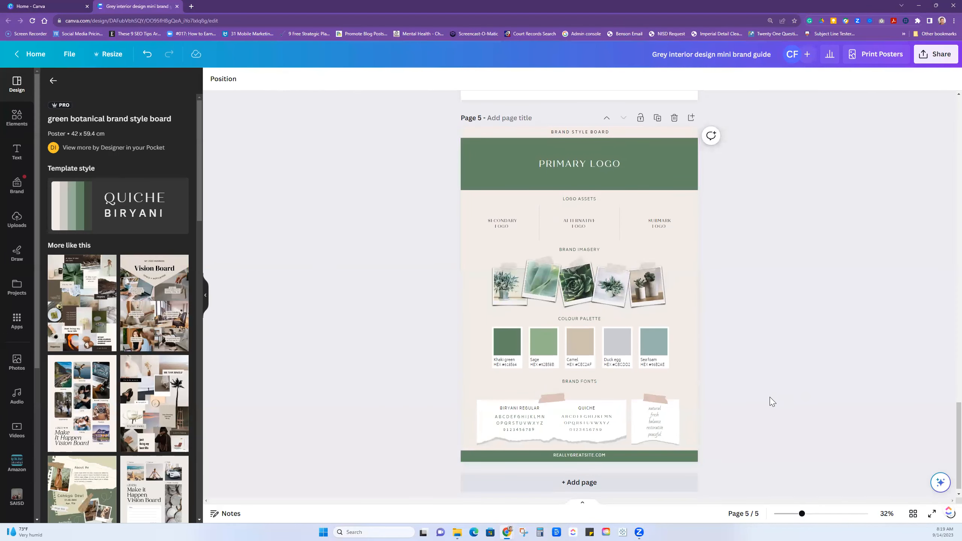
pyautogui.moveTo(802, 514); pyautogui.dragTo(813, 514)
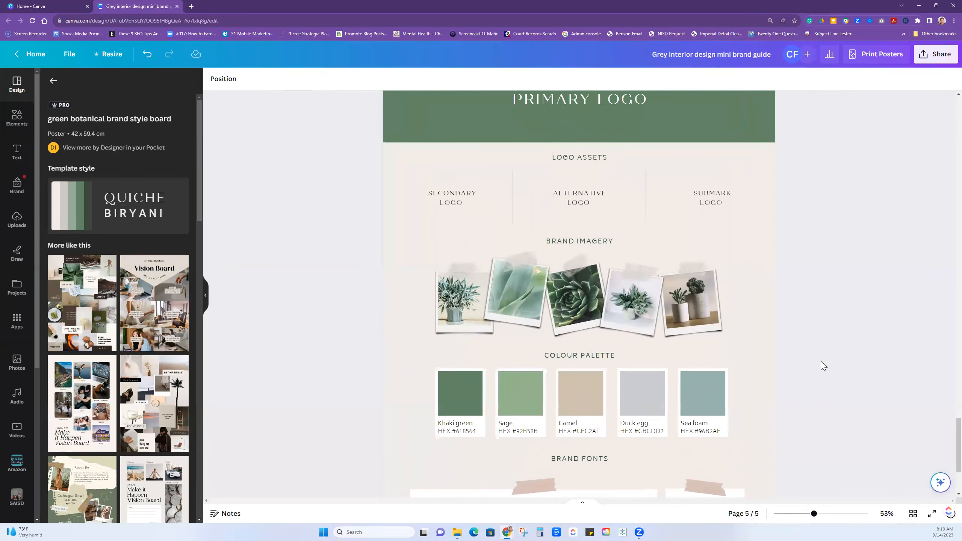
pyautogui.scroll(-2, 821, 361)
pyautogui.scroll(1, 821, 361)
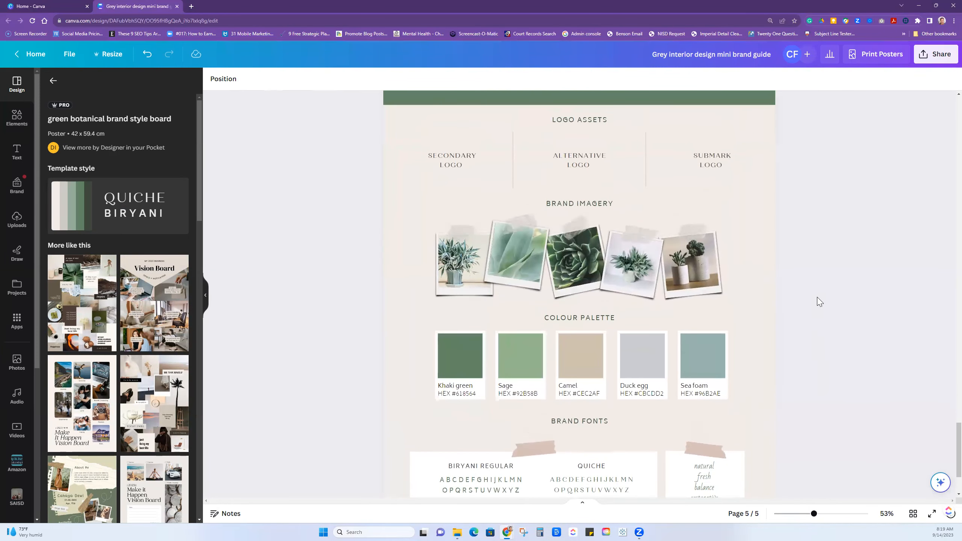
# Step: With the LOGO ASSETS heading selected, switch the font list's brand kit to Training 9/14/23 and look through its fonts
pyautogui.click(568, 122)
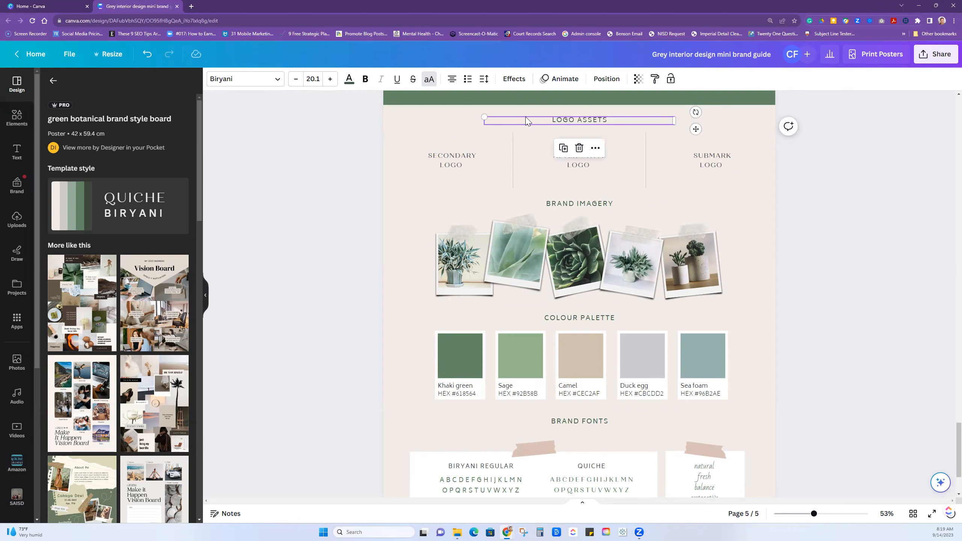
pyautogui.click(253, 83)
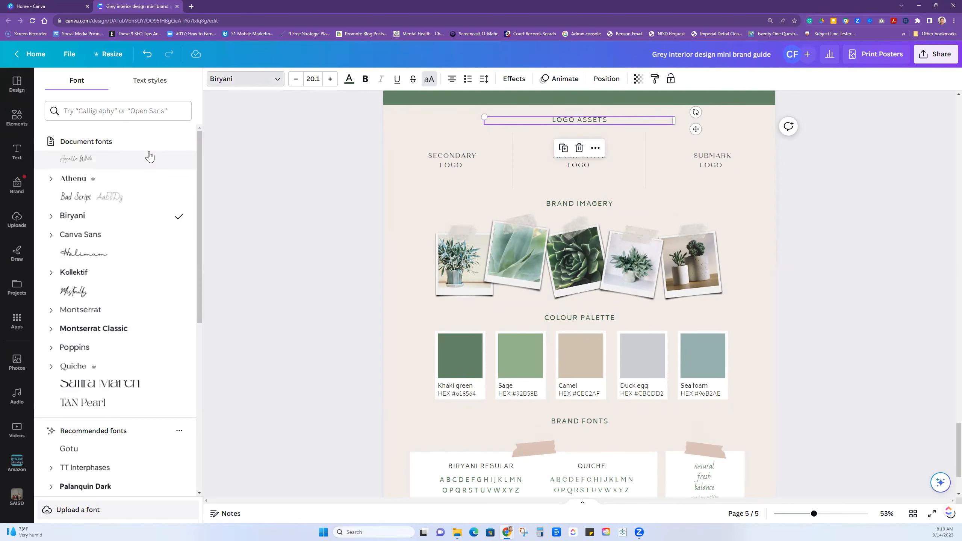
pyautogui.scroll(-2, 137, 175)
pyautogui.scroll(-9, 137, 177)
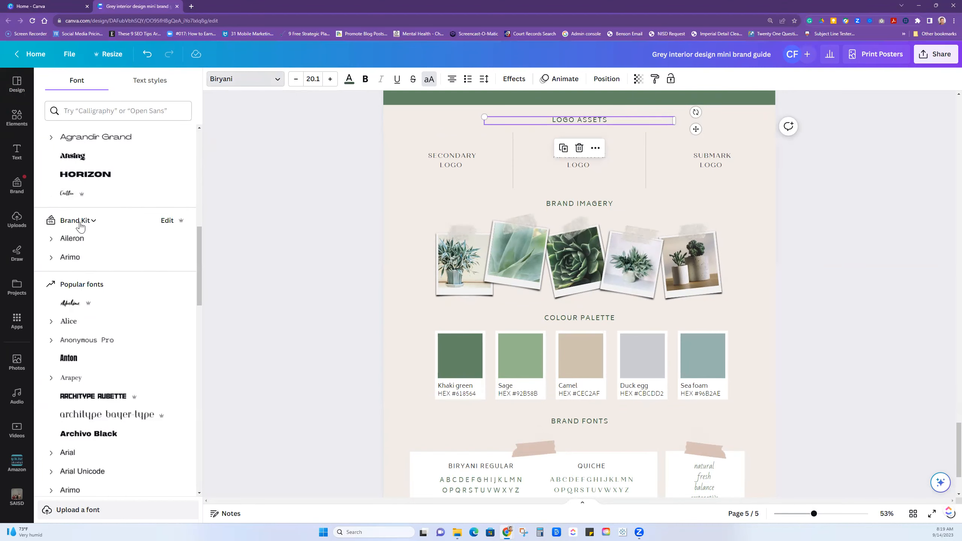
pyautogui.click(80, 221)
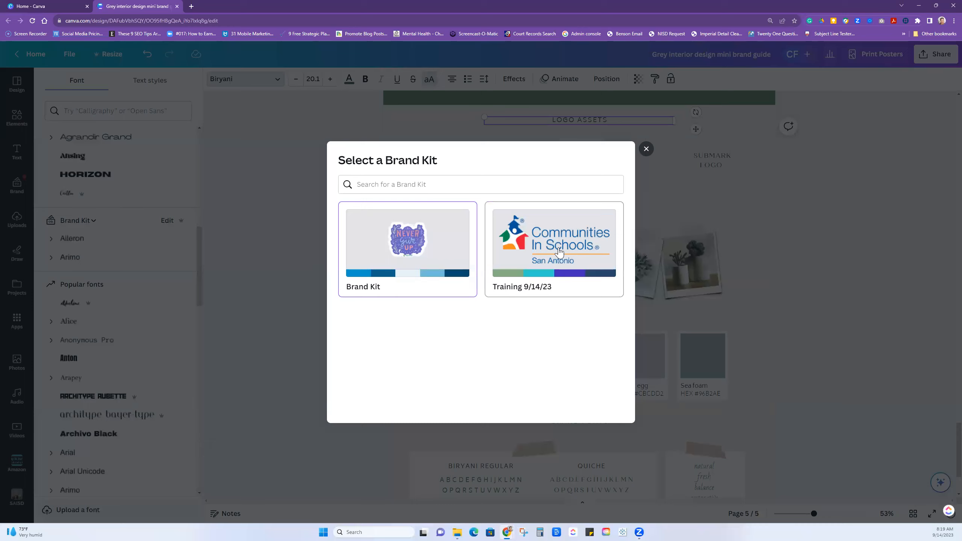
pyautogui.click(559, 251)
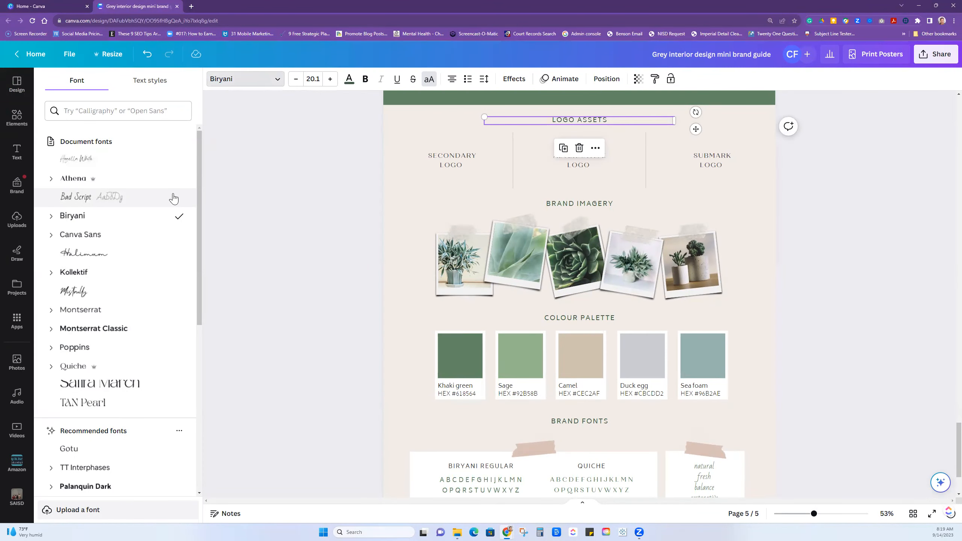
pyautogui.scroll(-5, 172, 198)
pyautogui.scroll(-6, 170, 202)
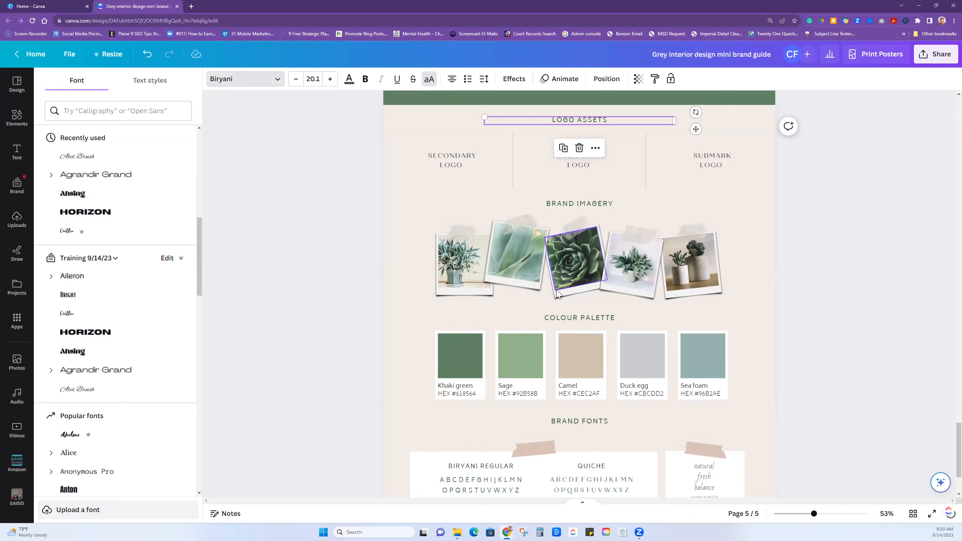
# Step: Delete the aloe leaf photo from the second Brand Imagery polaroid and search the elements for "plant"
pyautogui.click(513, 268)
pyautogui.press('Delete')
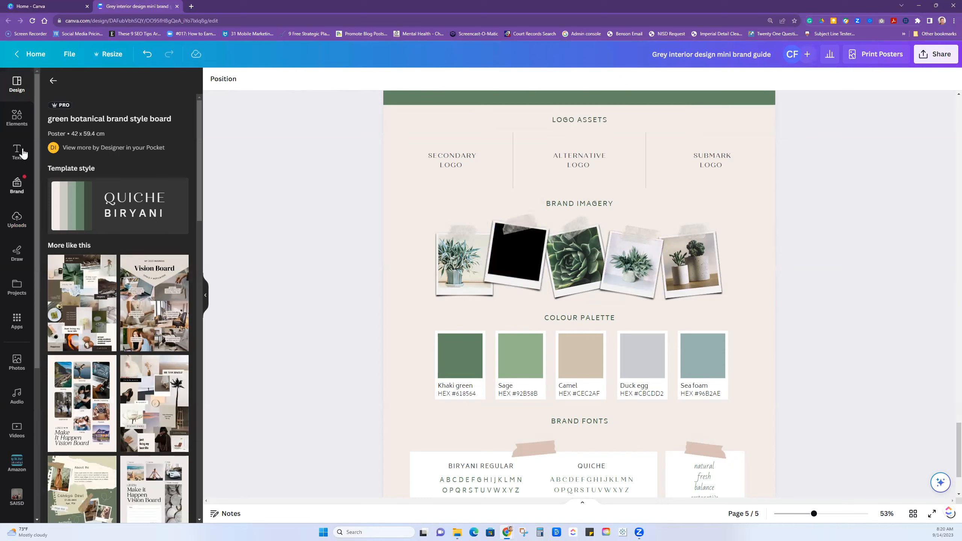
pyautogui.click(17, 118)
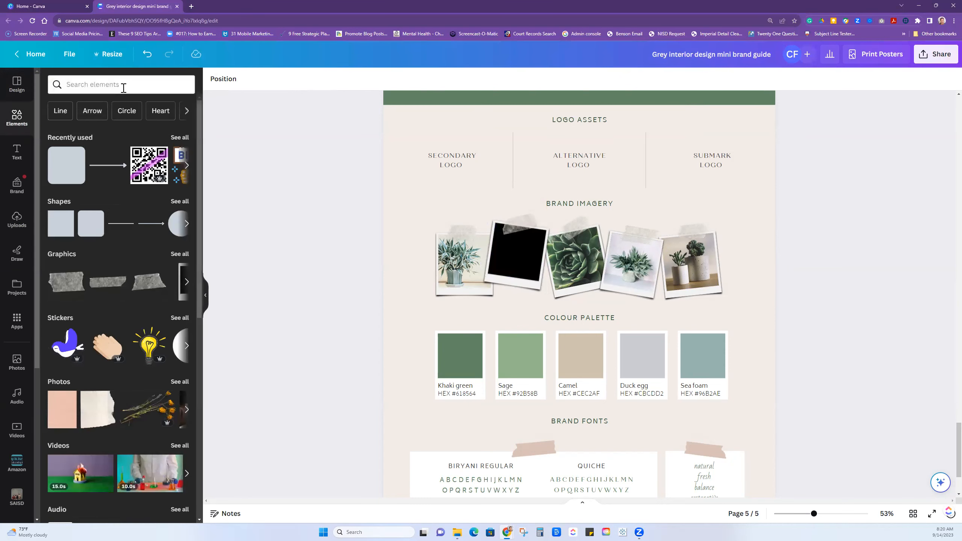
pyautogui.click(124, 85)
pyautogui.write('plant')
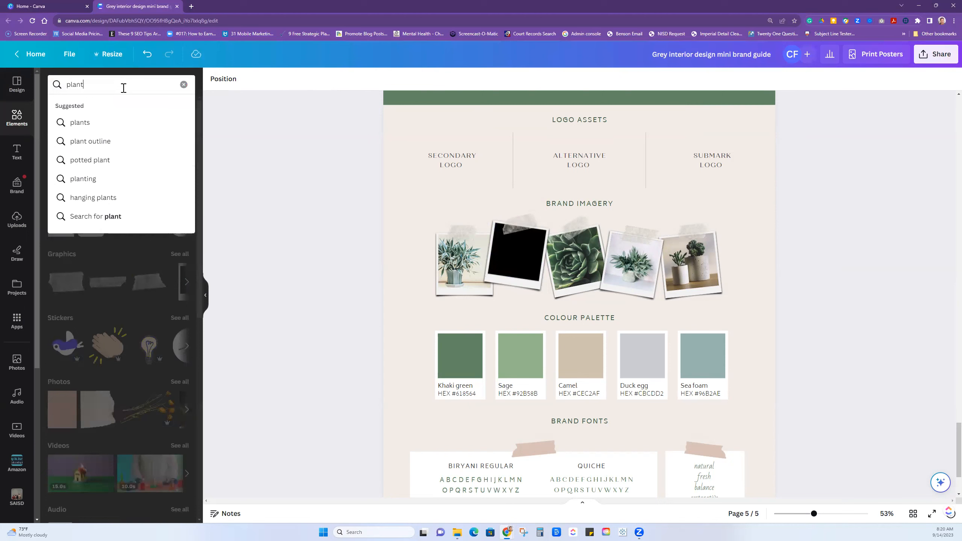
pyautogui.press('Return')
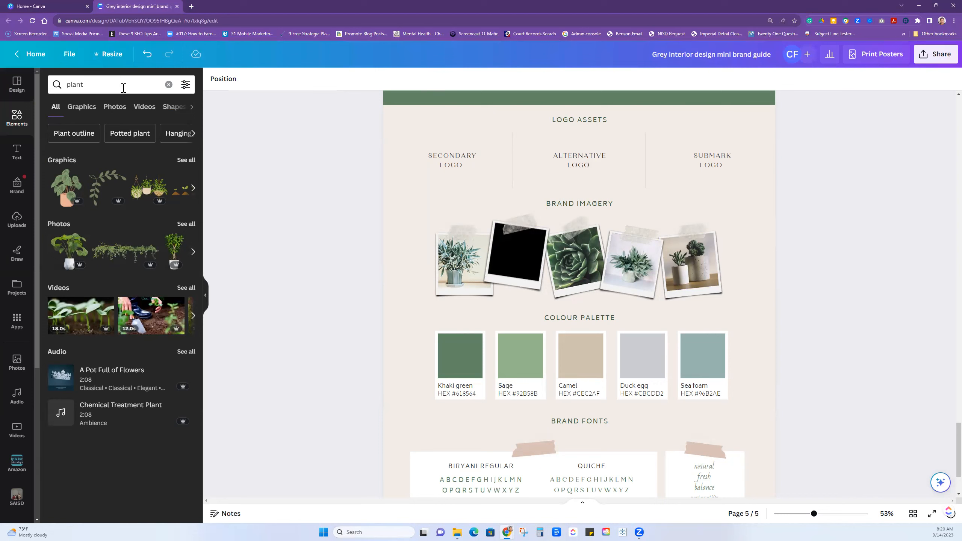
# Step: Add the potted leafy plant graphic and shrink it to fit inside the black second polaroid frame
pyautogui.click(66, 187)
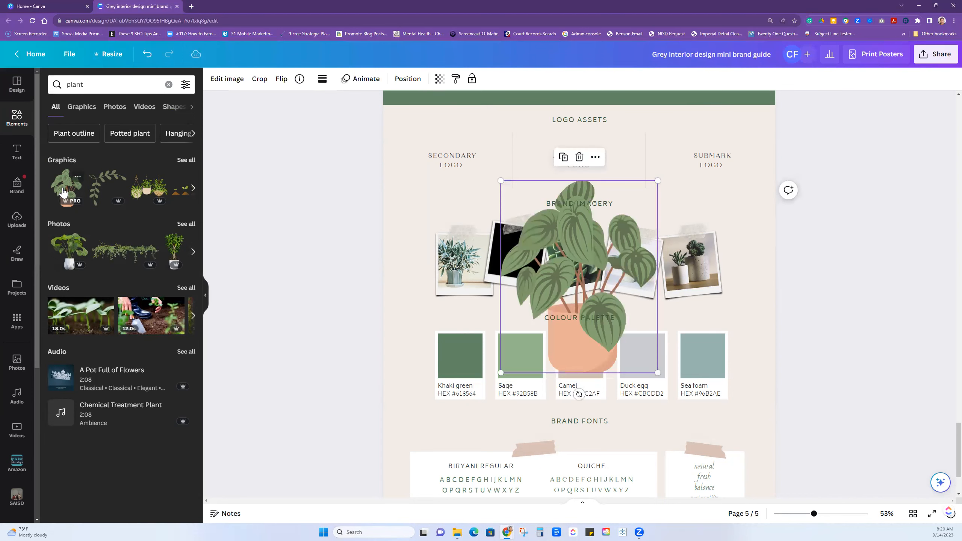
pyautogui.moveTo(657, 373); pyautogui.dragTo(516, 236)
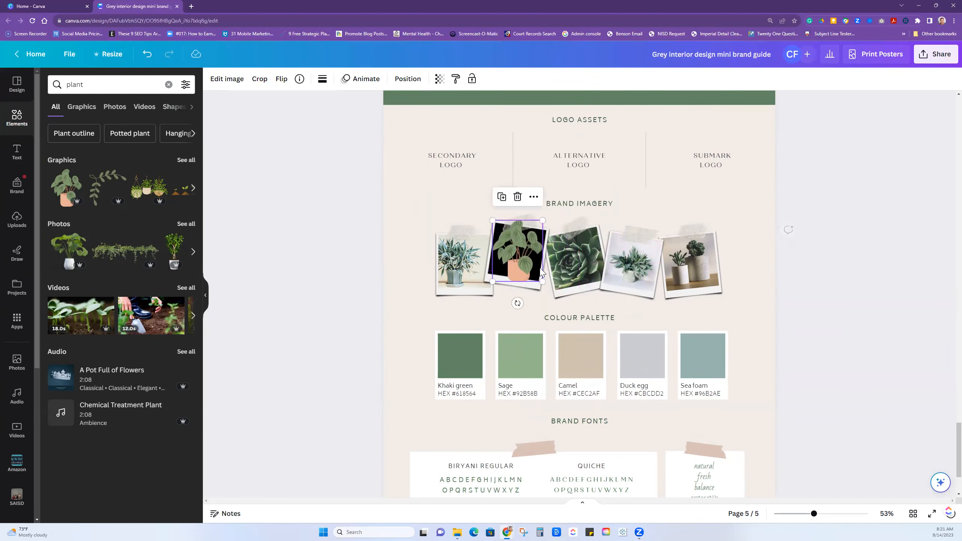
pyautogui.moveTo(541, 280); pyautogui.dragTo(517, 260)
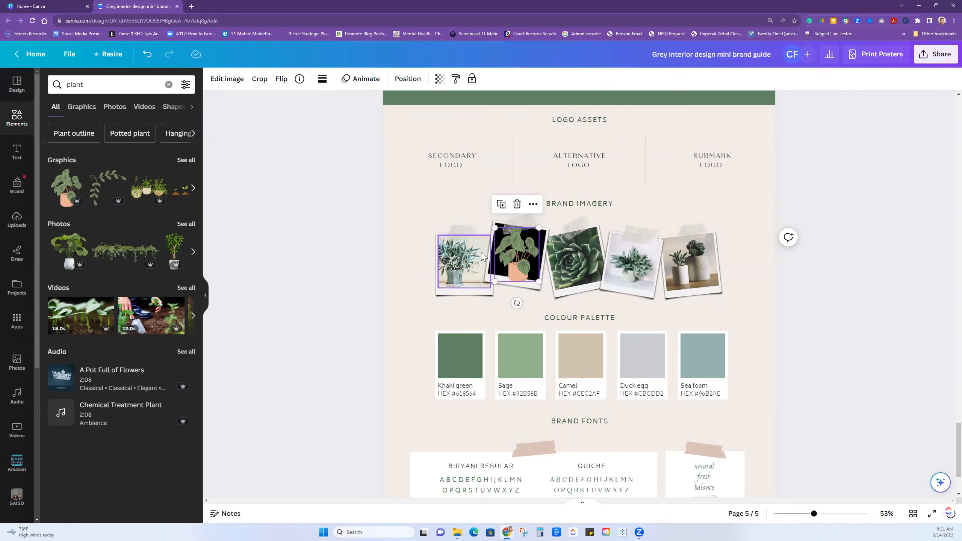
# Step: Add a sixth page and place the sunlit seedling photo from the plant photo results near its upper edge
pyautogui.scroll(-3, 482, 262)
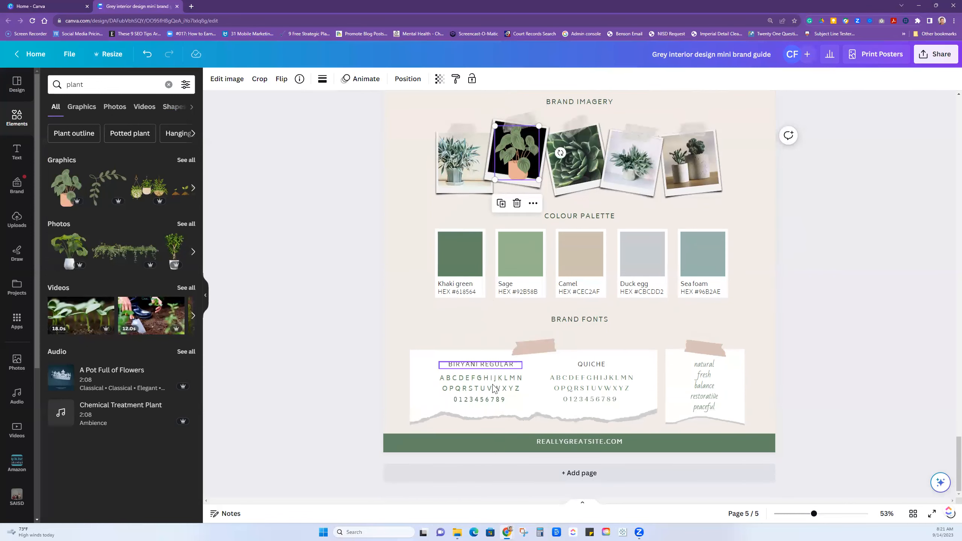
pyautogui.click(492, 479)
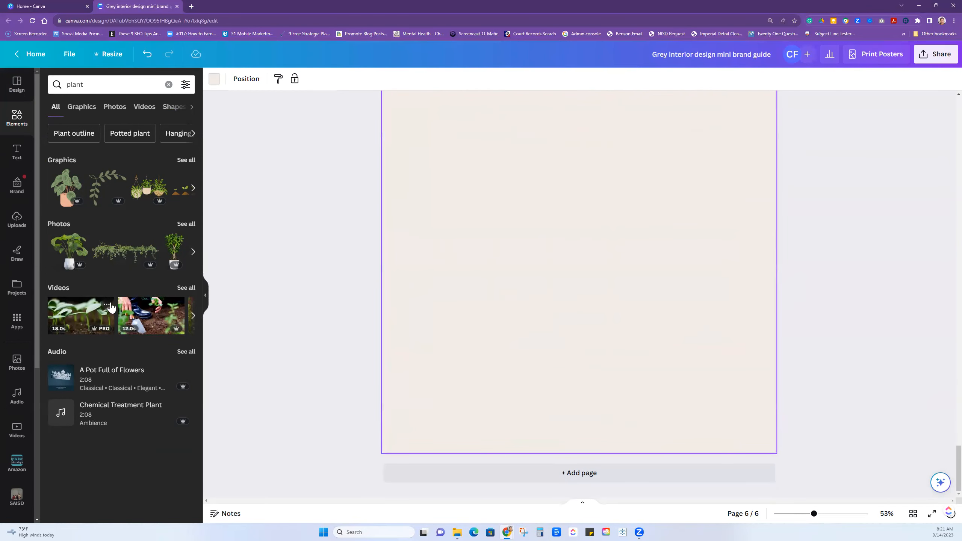
pyautogui.click(186, 224)
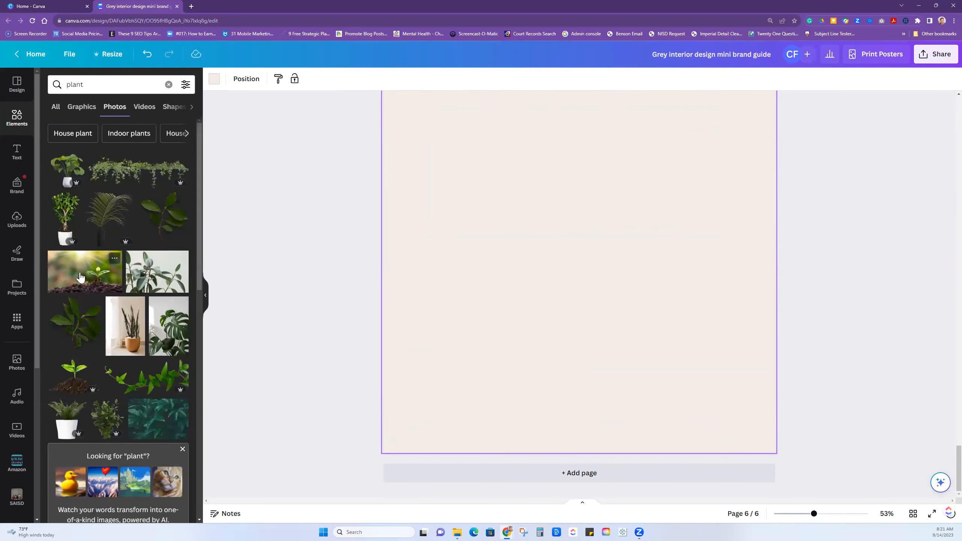
pyautogui.click(110, 255)
pyautogui.moveTo(549, 285); pyautogui.dragTo(547, 146)
# Step: Add the potted snake plant photo, scale it down and place it below the seedling photo near the page's left edge
pyautogui.scroll(-2, 124, 348)
pyautogui.click(124, 348)
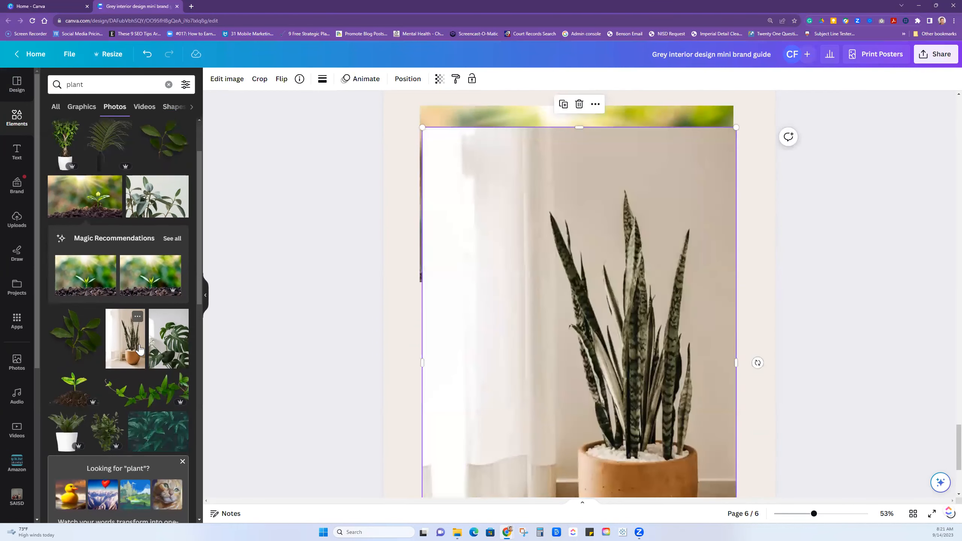
pyautogui.moveTo(736, 127); pyautogui.dragTo(624, 295)
pyautogui.scroll(-4, 668, 304)
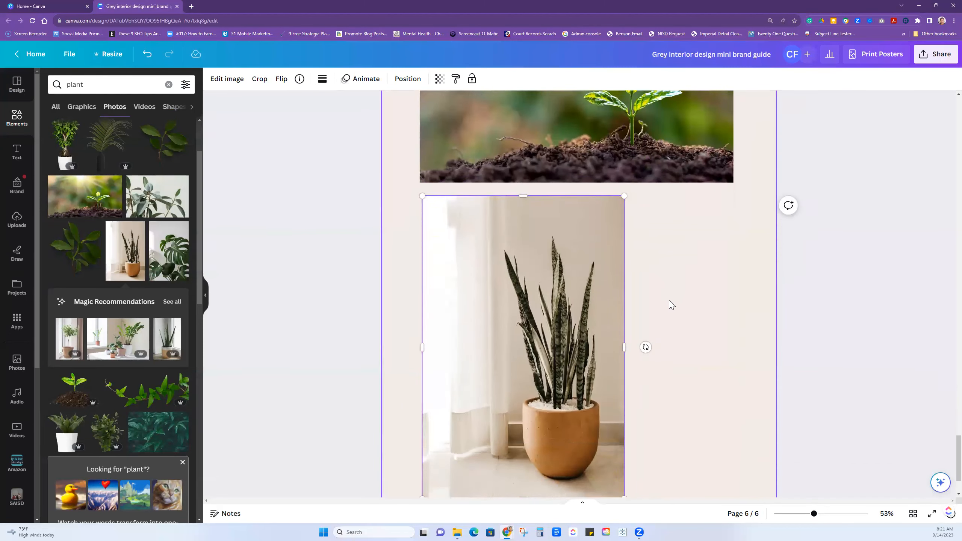
pyautogui.moveTo(623, 446); pyautogui.dragTo(582, 387)
pyautogui.moveTo(510, 345); pyautogui.dragTo(497, 340)
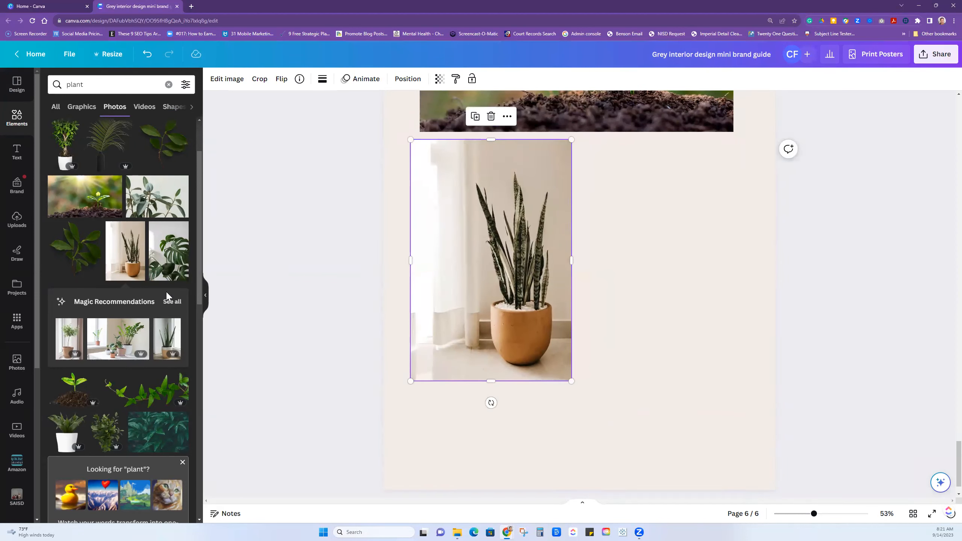
# Step: Place the two concrete succulent pots photo at page 6's lower right, about 23.6 × 15.7 cm, and shrink the snake plant photo to clear it
pyautogui.scroll(2, 165, 290)
pyautogui.scroll(-10, 166, 294)
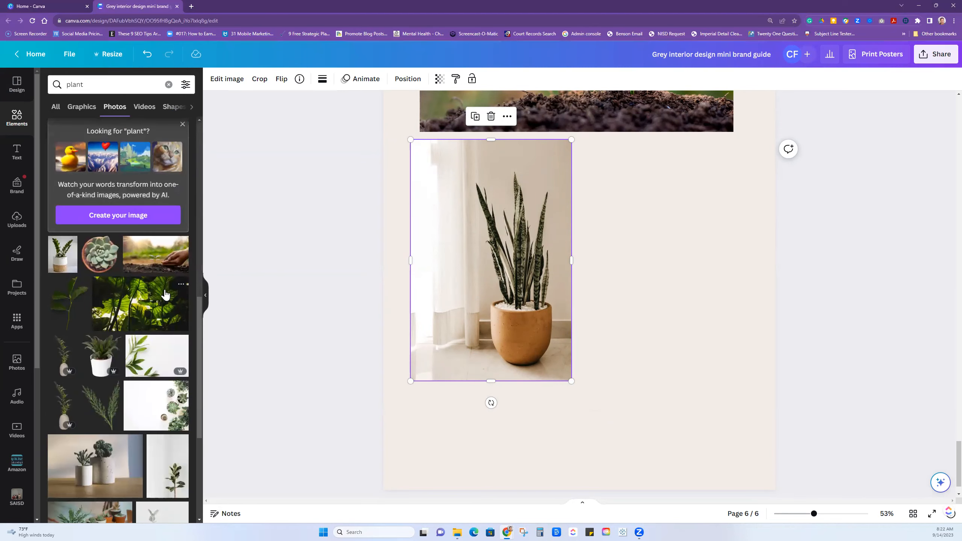
pyautogui.scroll(-3, 114, 370)
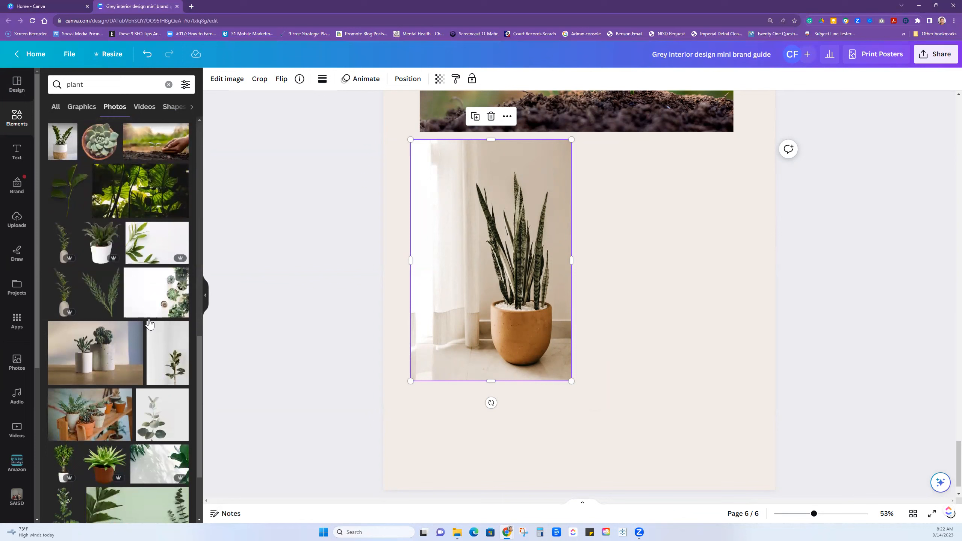
pyautogui.click(113, 370)
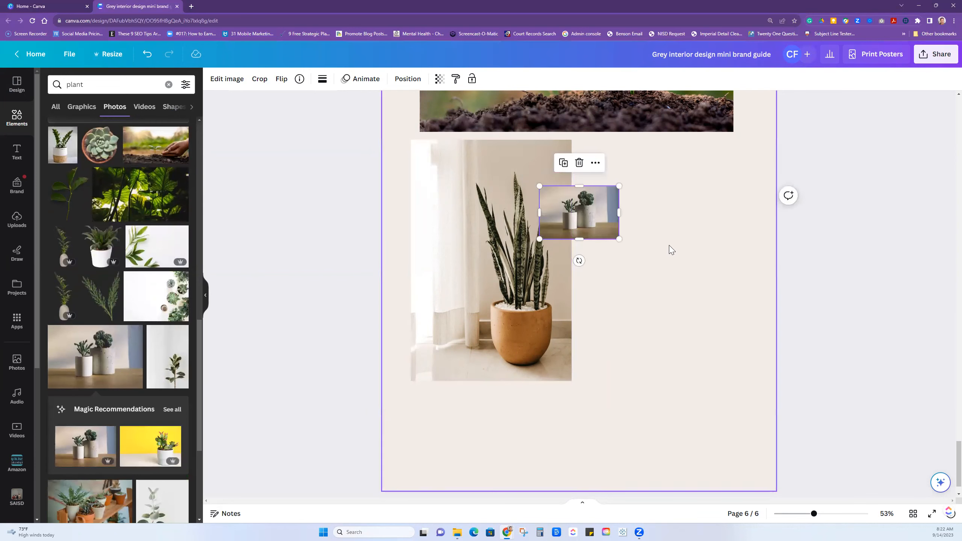
pyautogui.moveTo(619, 238); pyautogui.dragTo(760, 333)
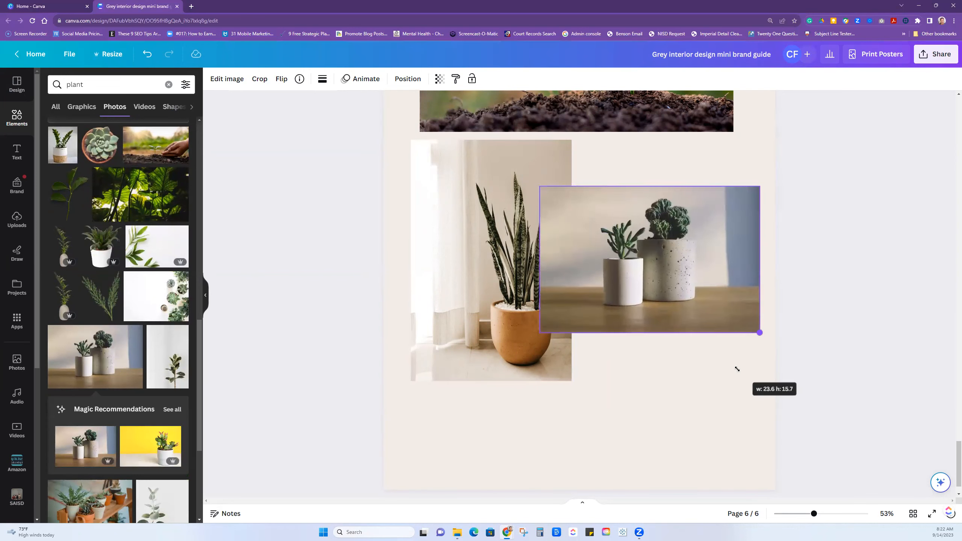
pyautogui.moveTo(666, 305); pyautogui.dragTo(670, 449)
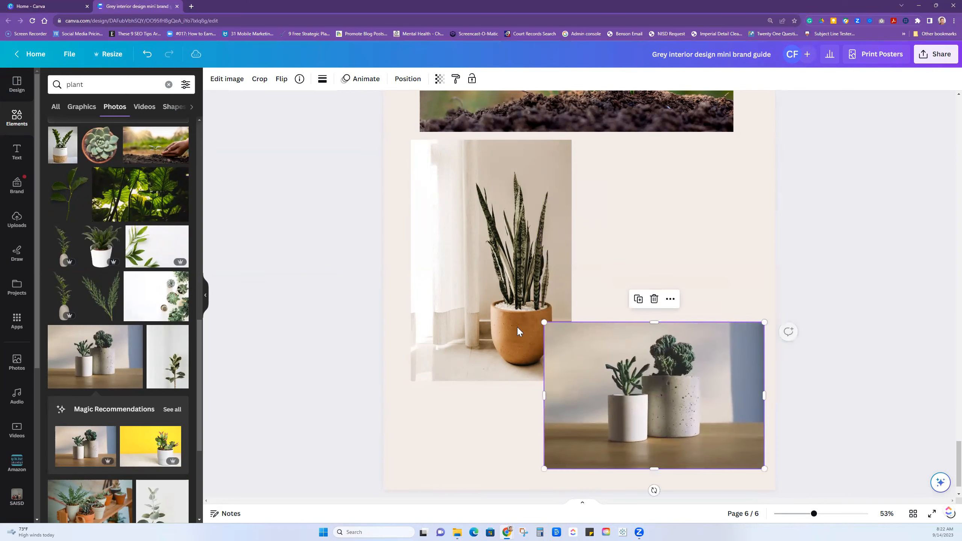
pyautogui.click(537, 362)
pyautogui.moveTo(572, 381); pyautogui.dragTo(543, 340)
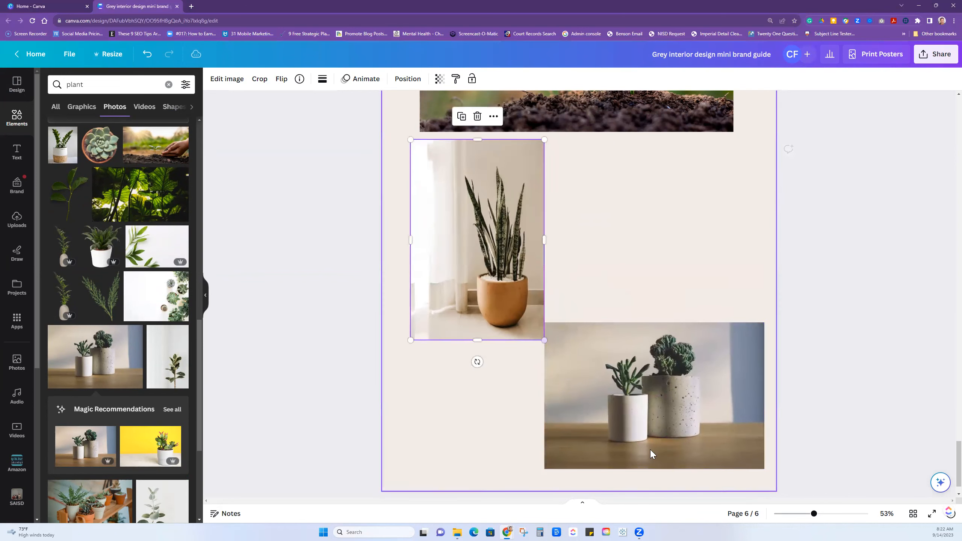
# Step: Add the white flat-lay succulents photo, scale it down and fit it between the seedling and concrete pots photos
pyautogui.moveTo(815, 517); pyautogui.dragTo(804, 516)
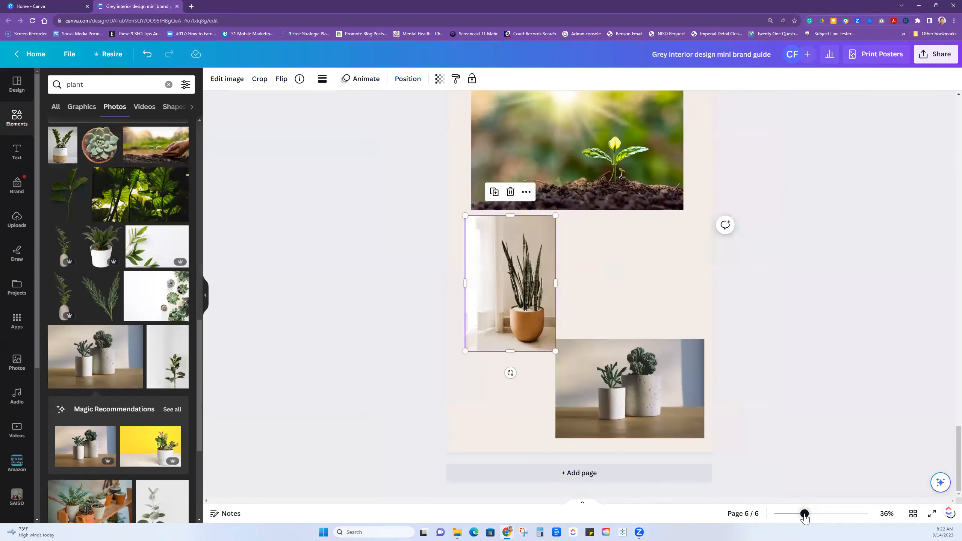
pyautogui.scroll(1, 741, 376)
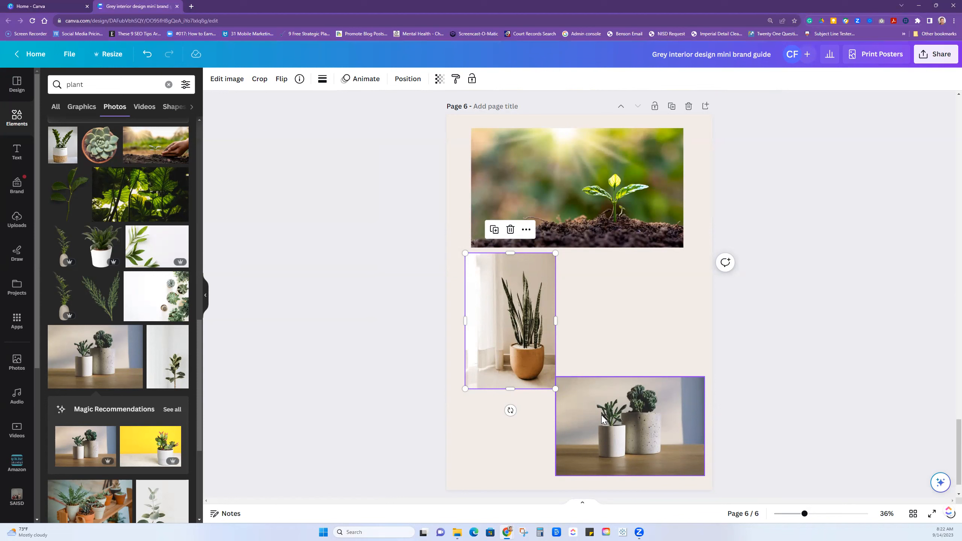
pyautogui.click(149, 290)
pyautogui.moveTo(473, 221); pyautogui.dragTo(562, 318)
pyautogui.moveTo(645, 360); pyautogui.dragTo(645, 332)
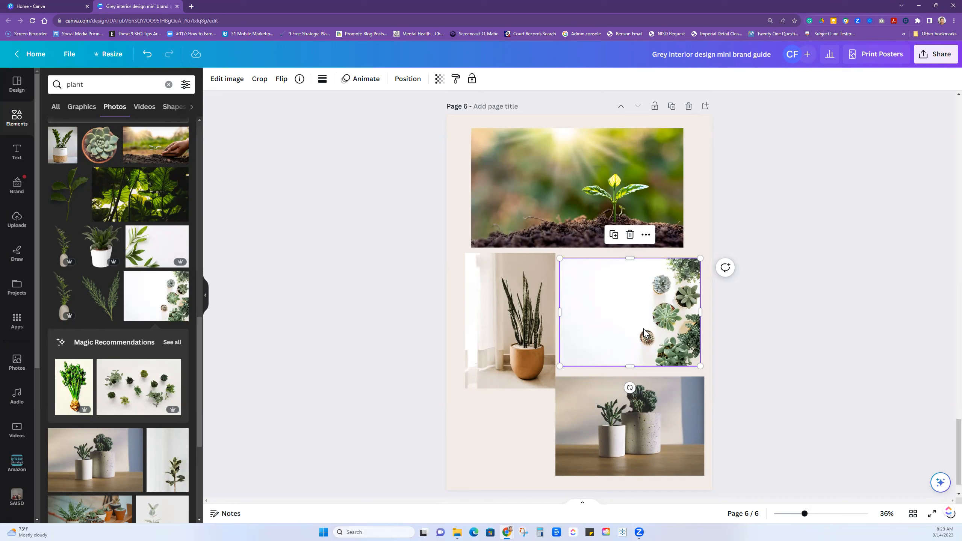
pyautogui.click(538, 192)
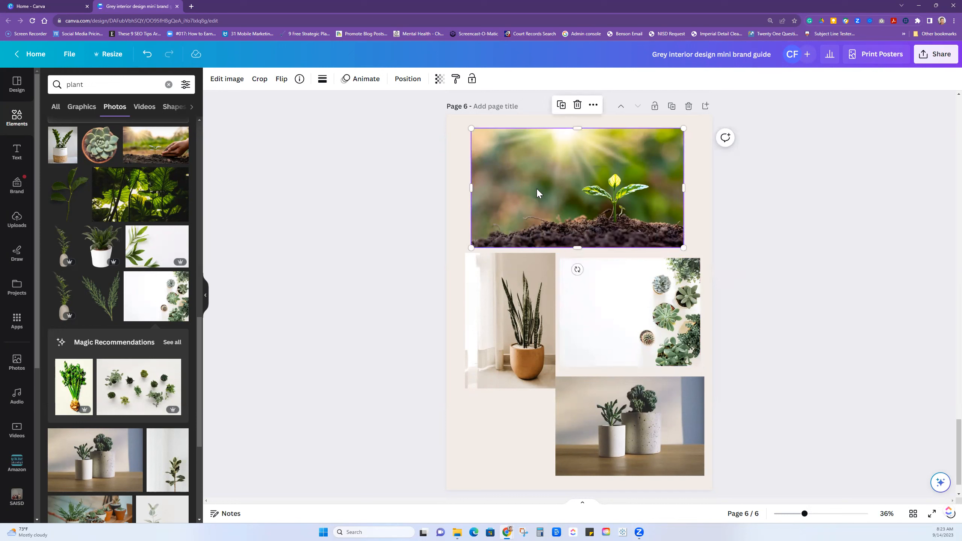
pyautogui.click(518, 298)
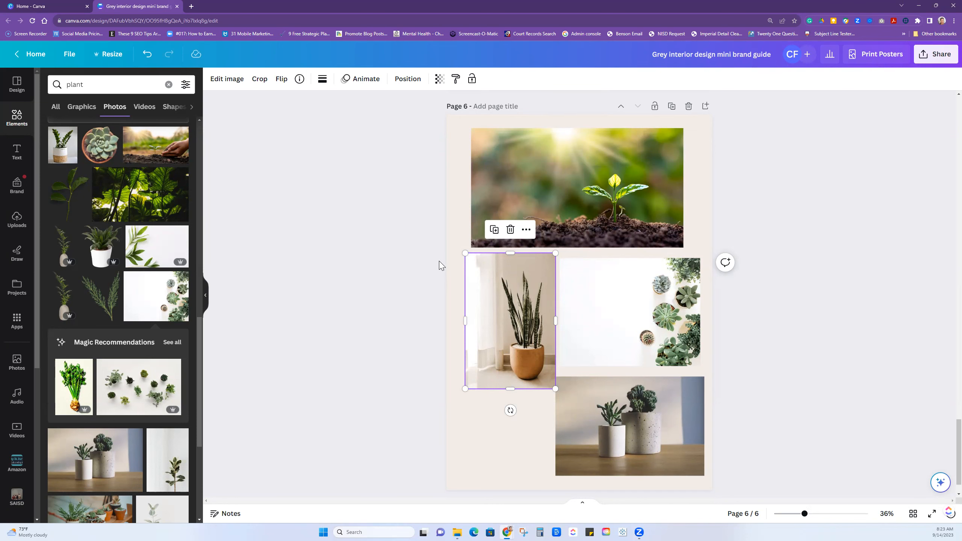
# Step: Open the colour choices for page 5's Khaki green swatch and review the Training 9/14/23 palette and photo colours against the board
pyautogui.scroll(5, 416, 296)
pyautogui.scroll(2, 421, 275)
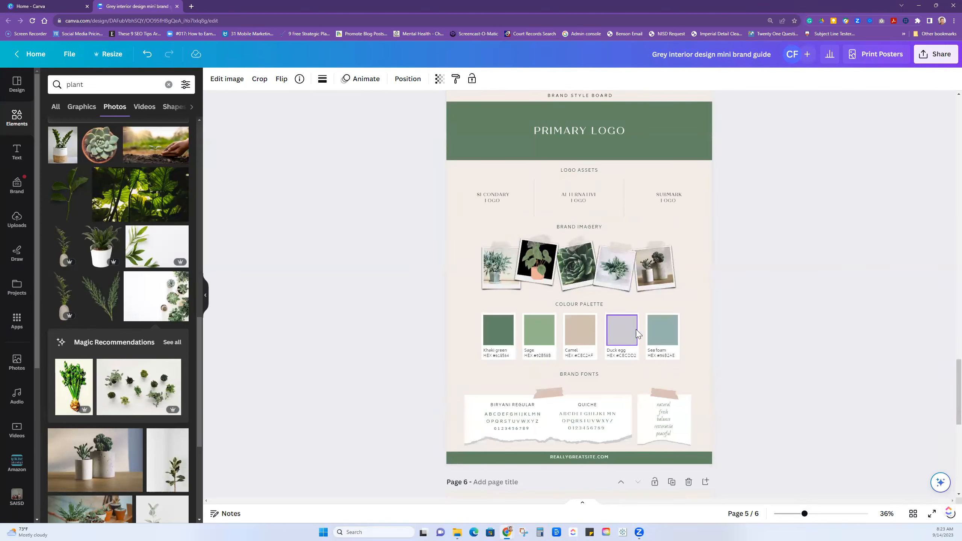
pyautogui.click(501, 332)
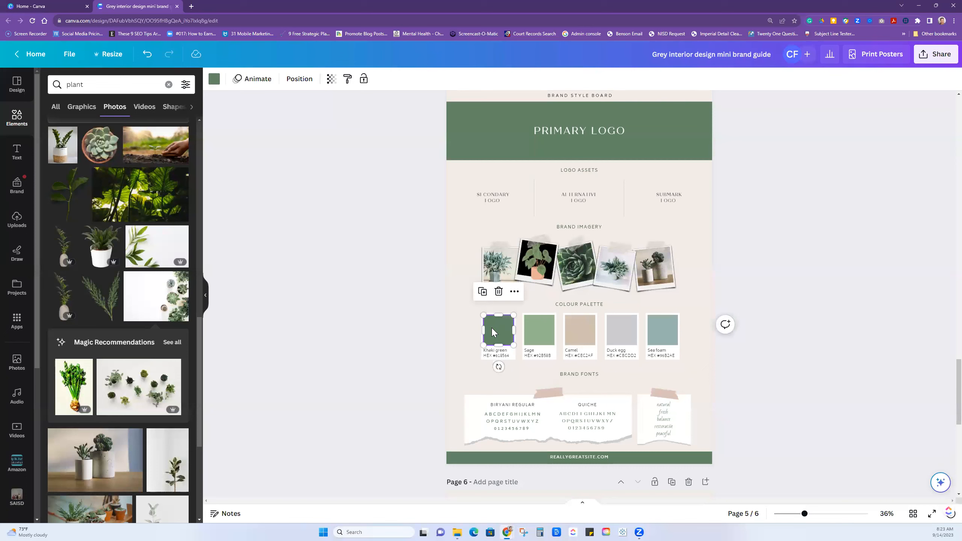
pyautogui.click(218, 82)
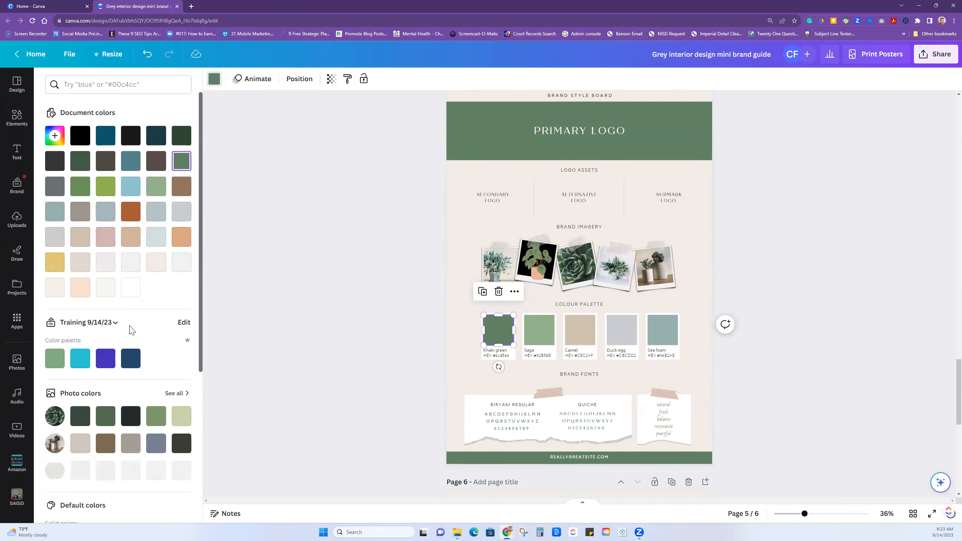
pyautogui.scroll(-2, 234, 306)
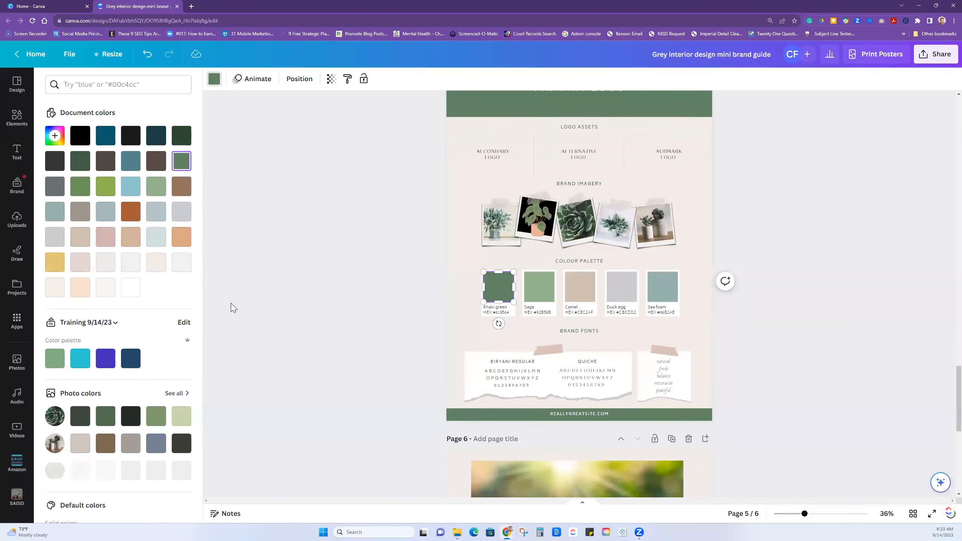
pyautogui.scroll(-1, 233, 307)
pyautogui.scroll(-2, 91, 333)
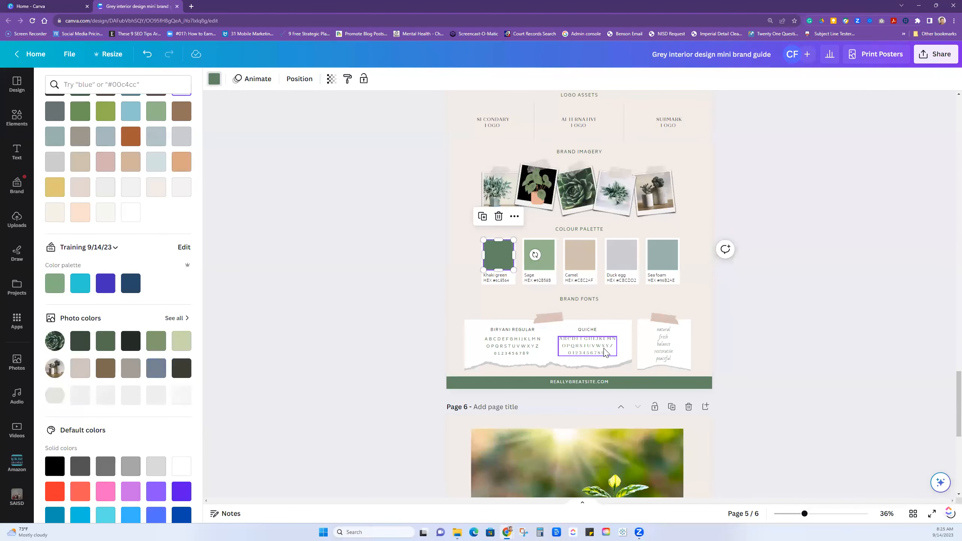
pyautogui.scroll(2, 587, 296)
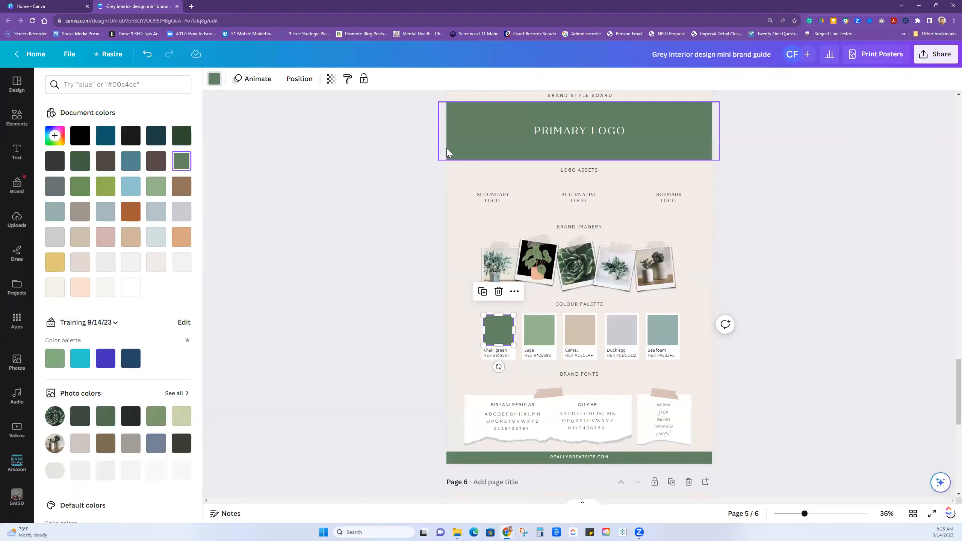
# Step: Return to the home page, search templates for "flyer" and open the Taupe Cream Modern Style House For Rent Promotional Flyer
pyautogui.click(31, 56)
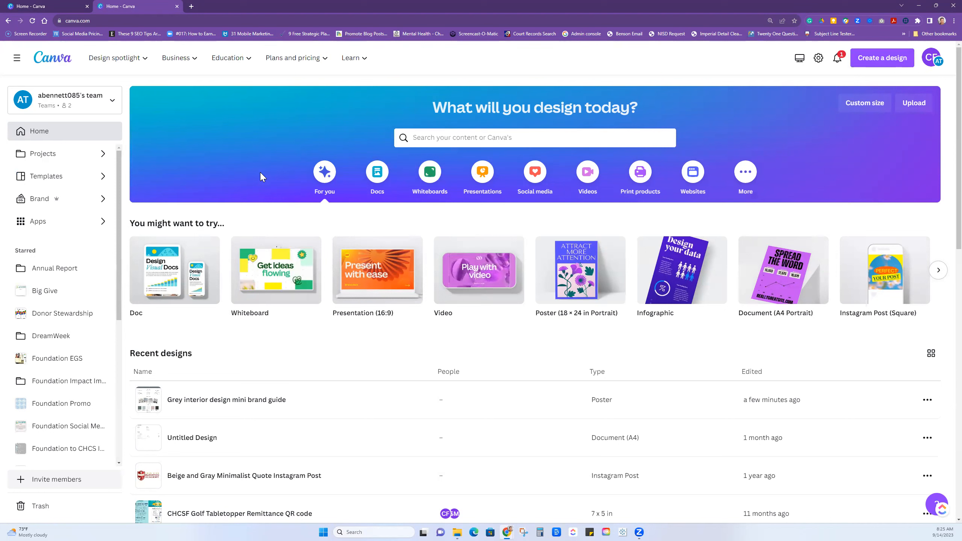
pyautogui.click(423, 138)
pyautogui.write('flyer')
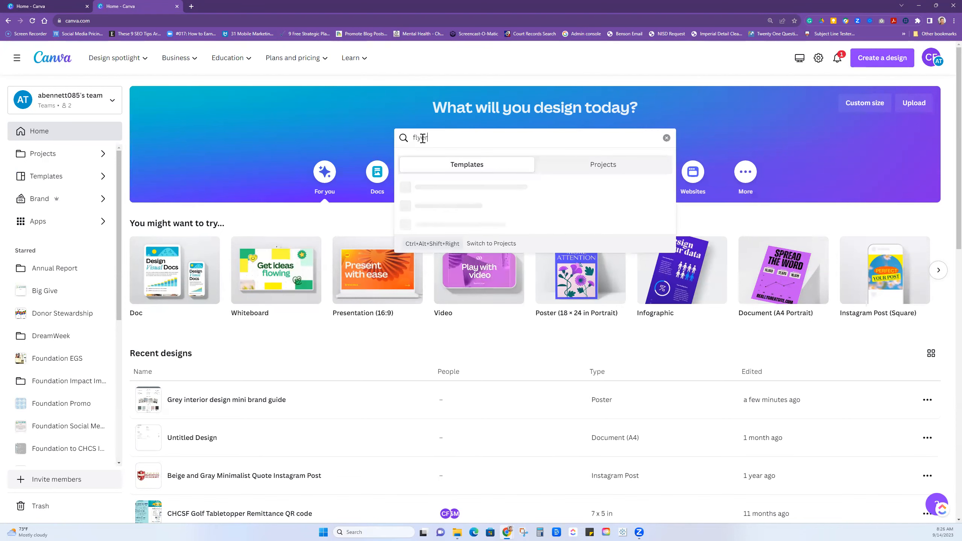
pyautogui.press('Return')
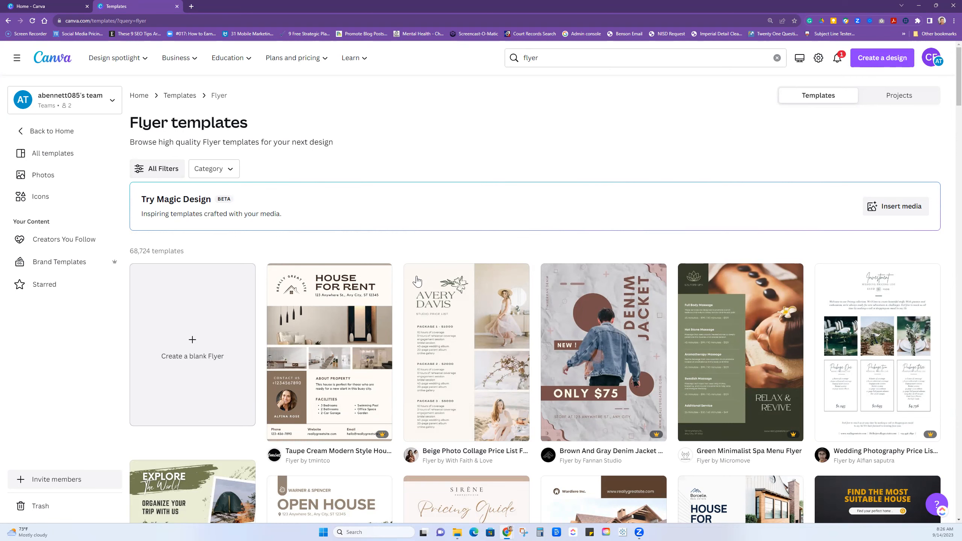
pyautogui.scroll(-4, 459, 286)
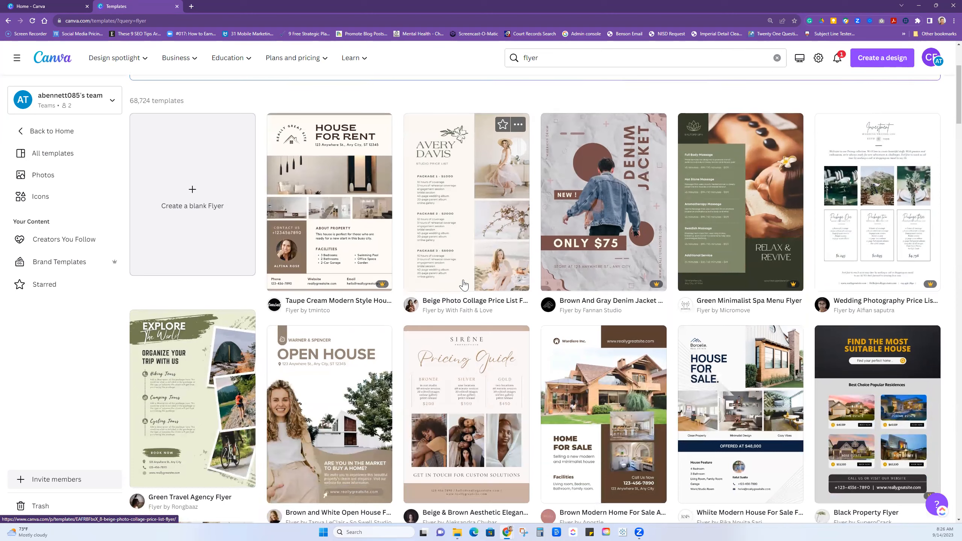
pyautogui.click(330, 212)
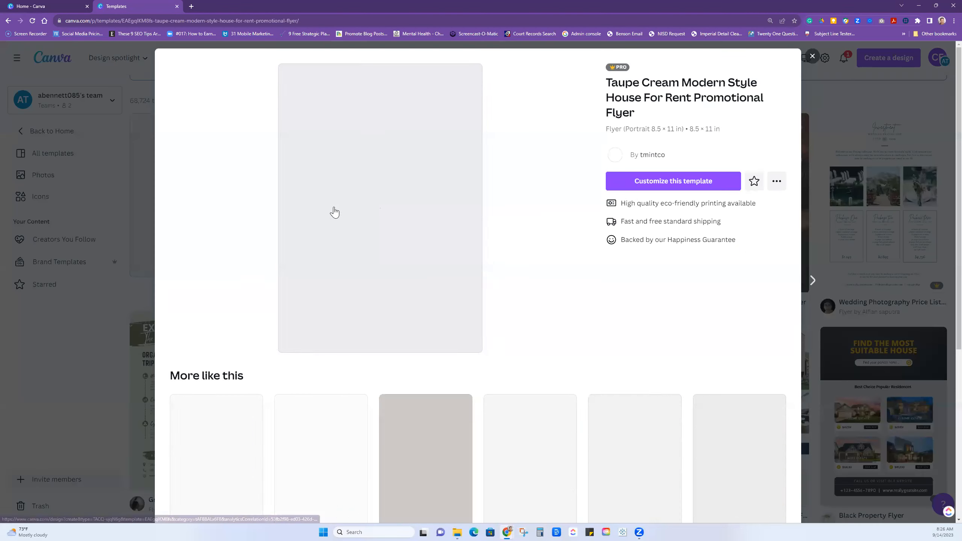
# Step: Open the Taupe Cream Modern Style House For Rent flyer template for customizing
pyautogui.scroll(-2, 677, 271)
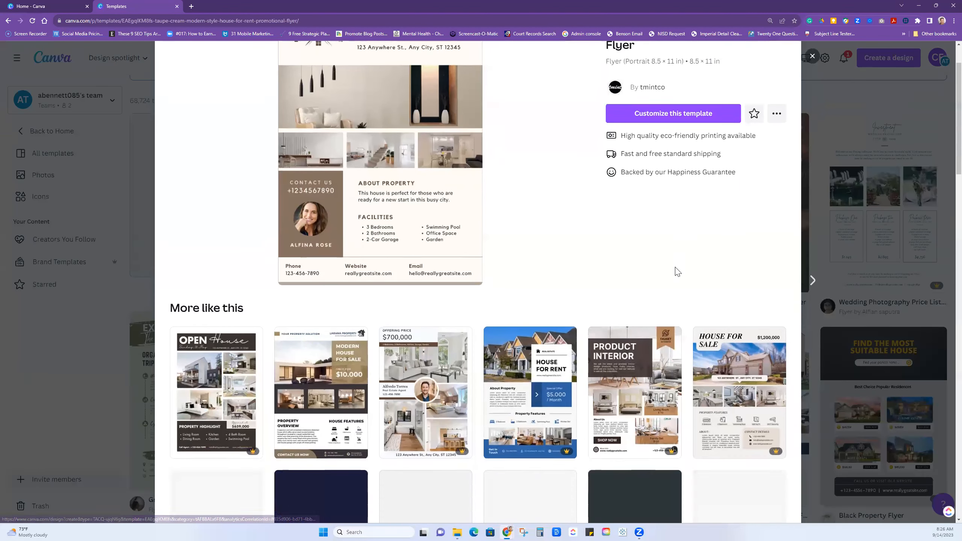
pyautogui.click(674, 109)
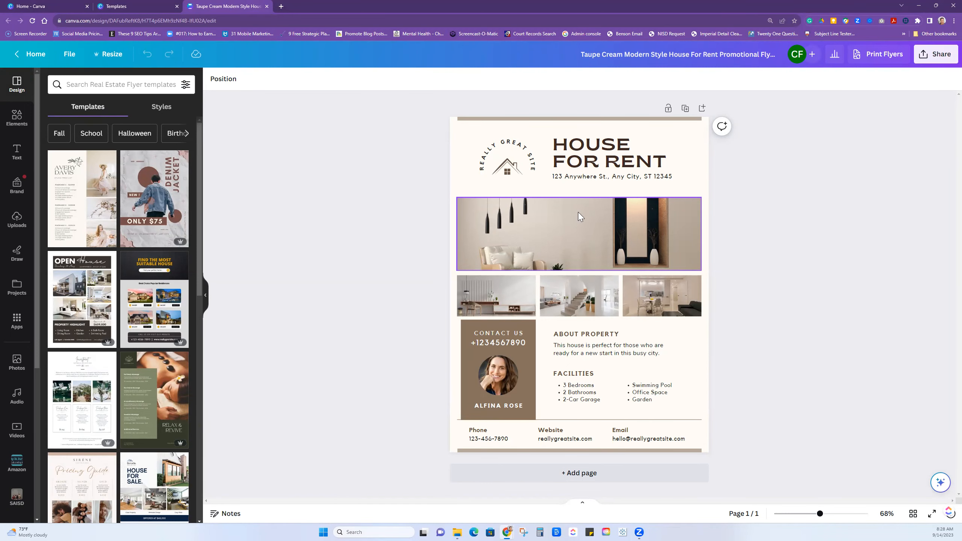
# Step: Return to the home page and open the Grey interior design mini brand guide at page 5's green style board
pyautogui.click(135, 6)
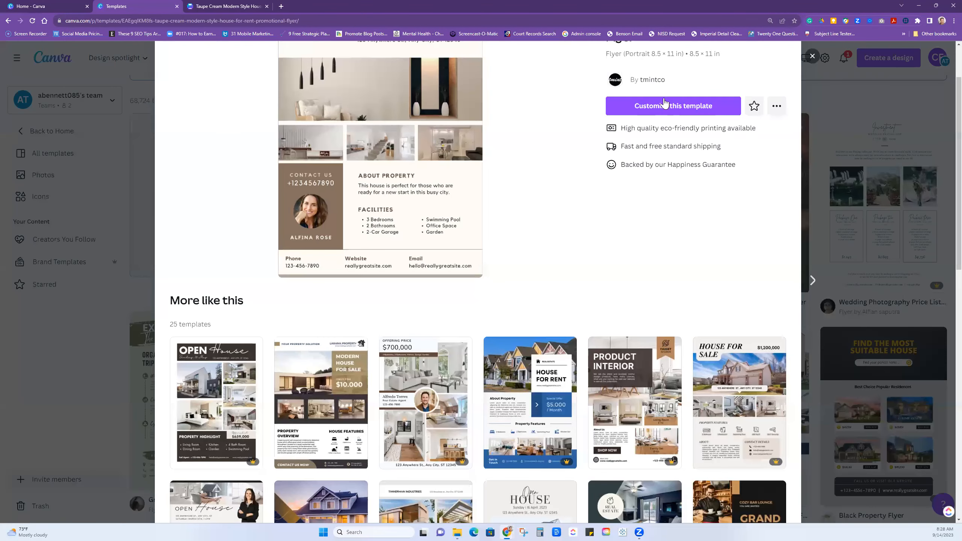
pyautogui.click(812, 56)
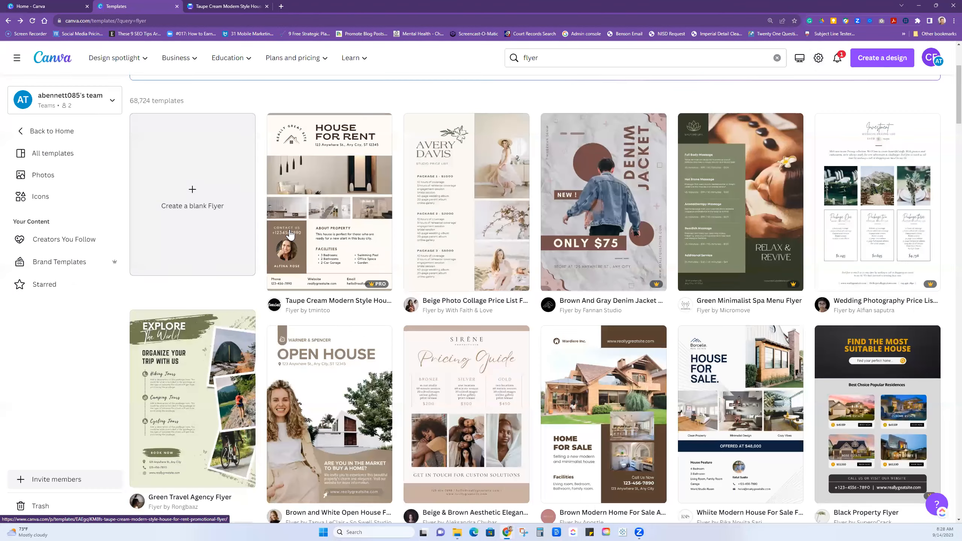
pyautogui.scroll(4, 291, 234)
pyautogui.click(58, 130)
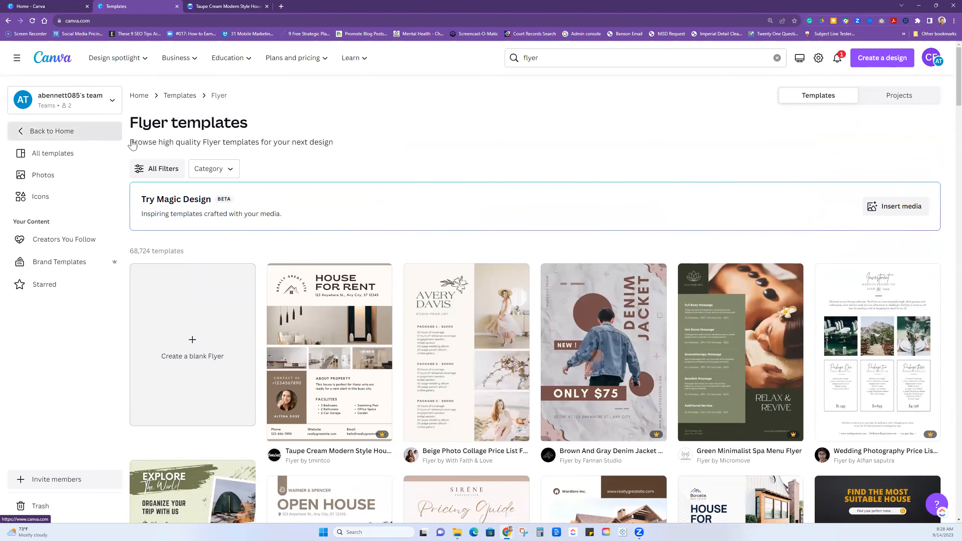
pyautogui.click(216, 413)
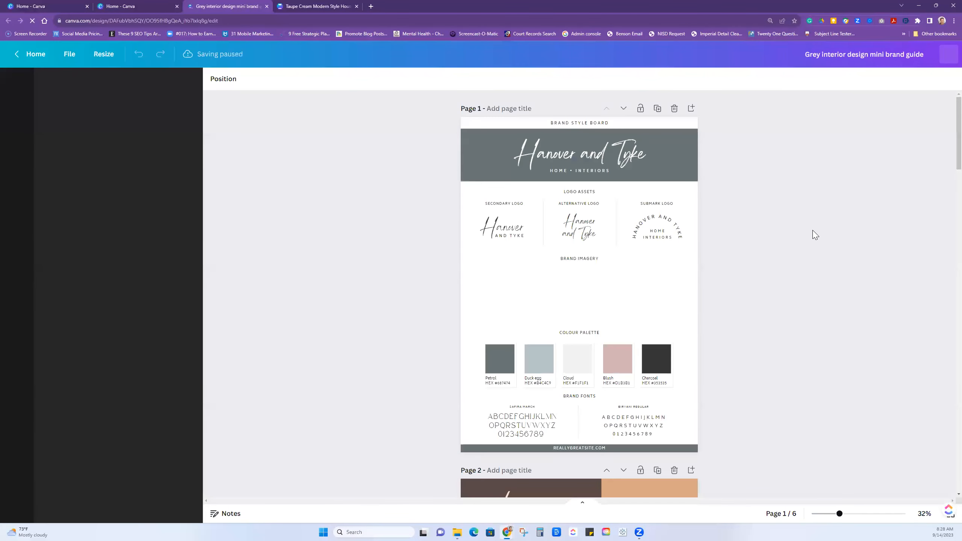
pyautogui.scroll(-15, 816, 241)
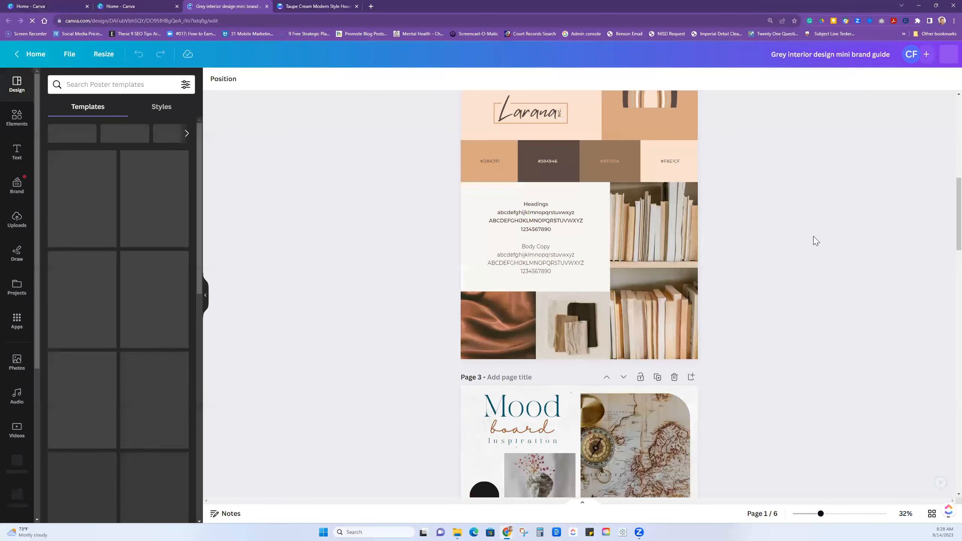
pyautogui.scroll(-6, 816, 242)
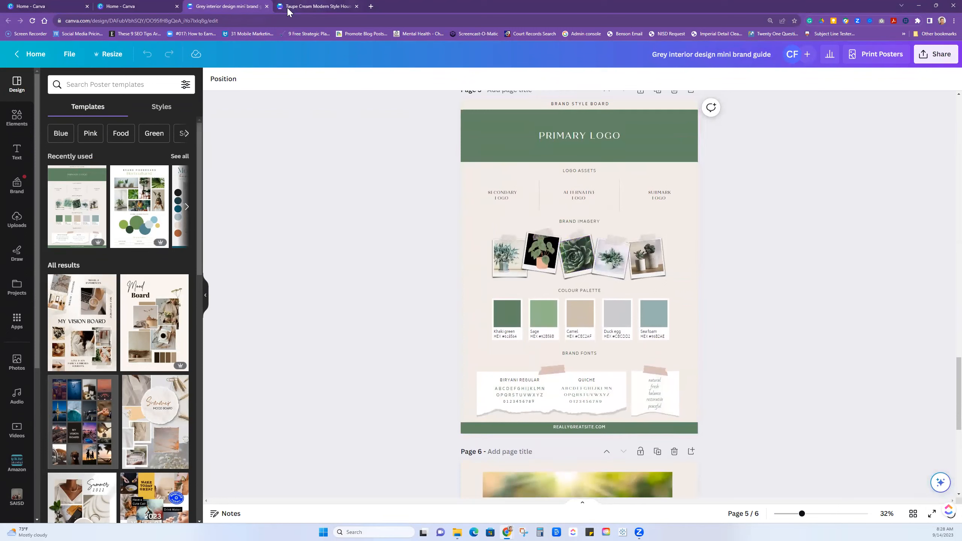
# Step: Compare the House For Rent flyer with the images, colours and fonts on page 5's brand style board
pyautogui.moveTo(288, 11)
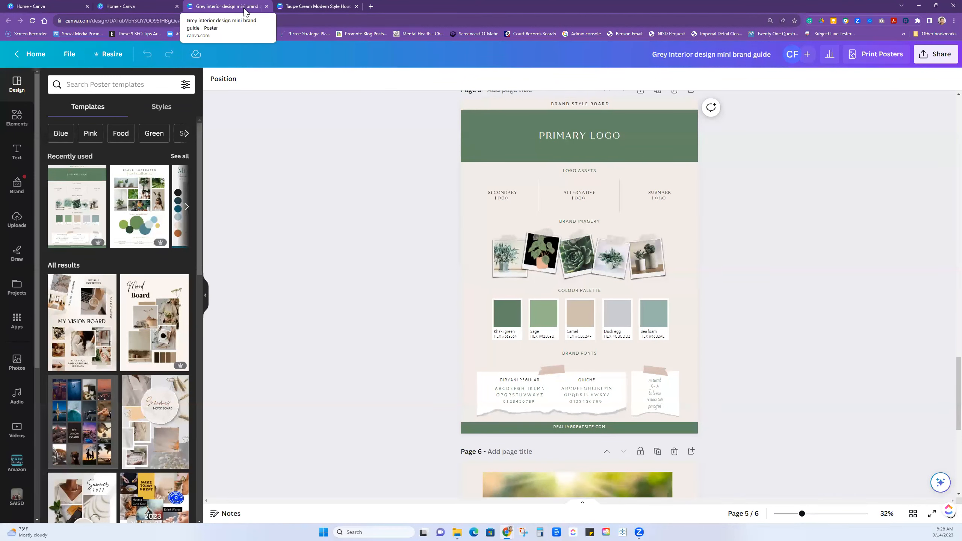
pyautogui.click(299, 9)
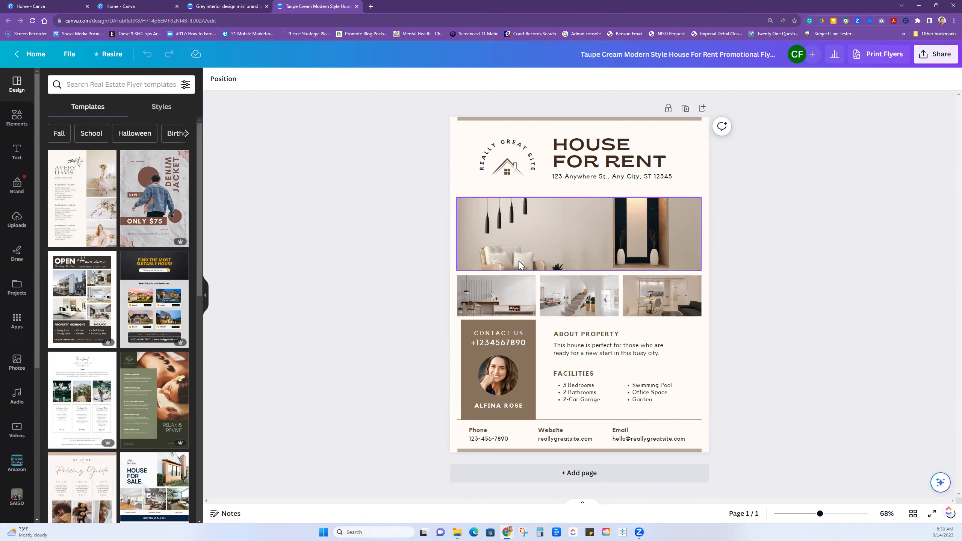
pyautogui.click(212, 7)
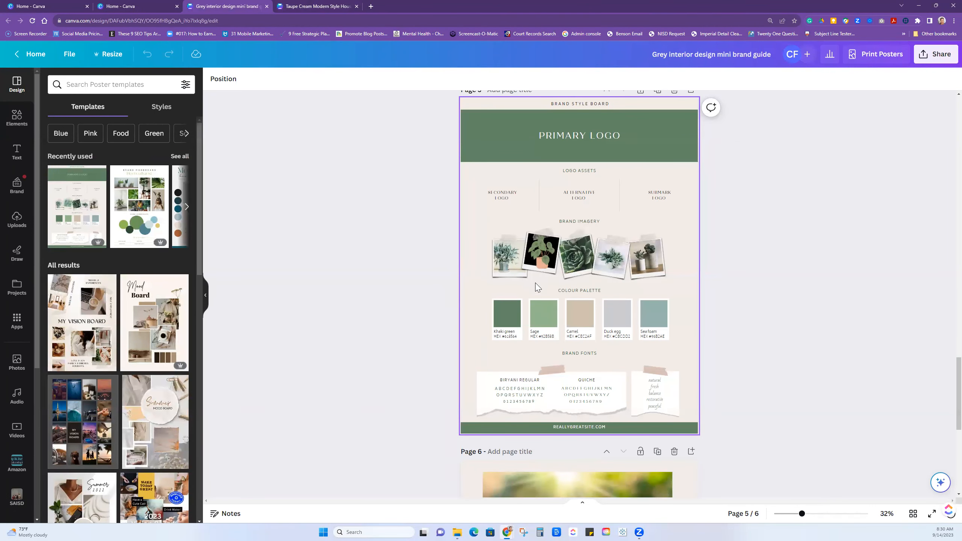
pyautogui.click(307, 6)
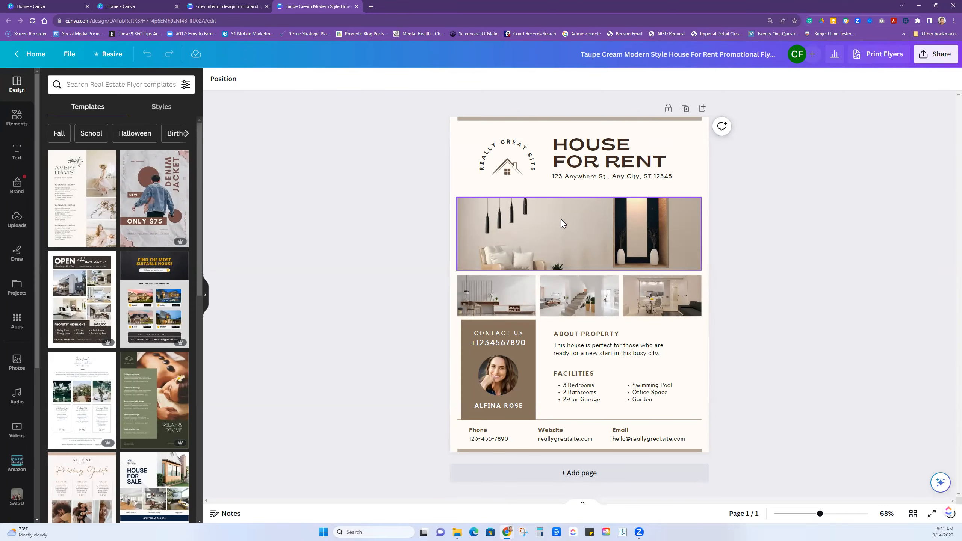
# Step: Create a blank square Instagram post from the home page, and check it against the flyer and brand guide designs
pyautogui.click(148, 8)
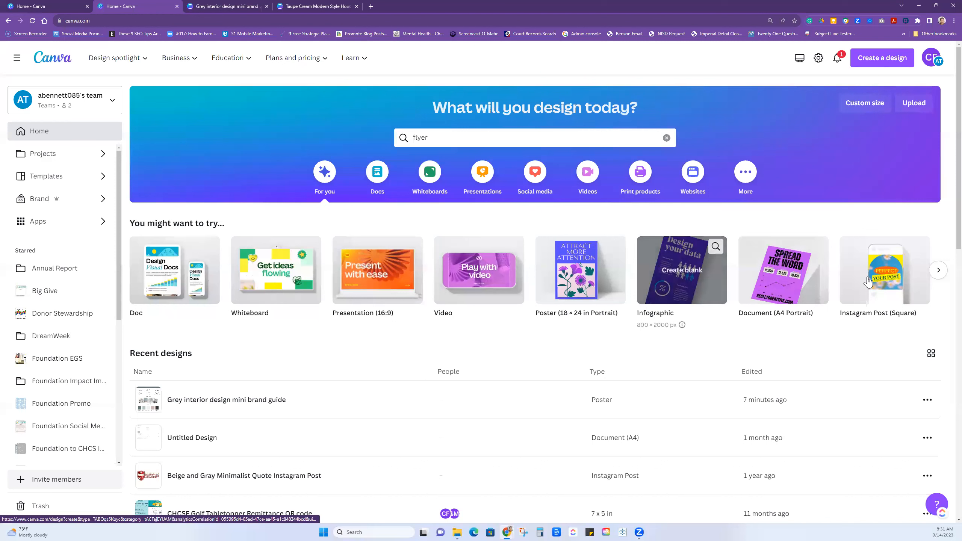
pyautogui.click(880, 280)
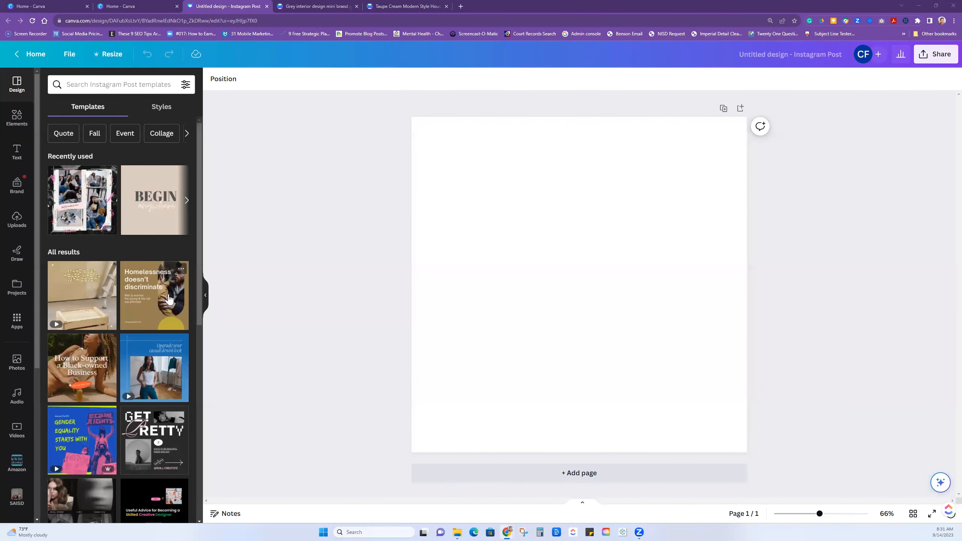
pyautogui.click(393, 6)
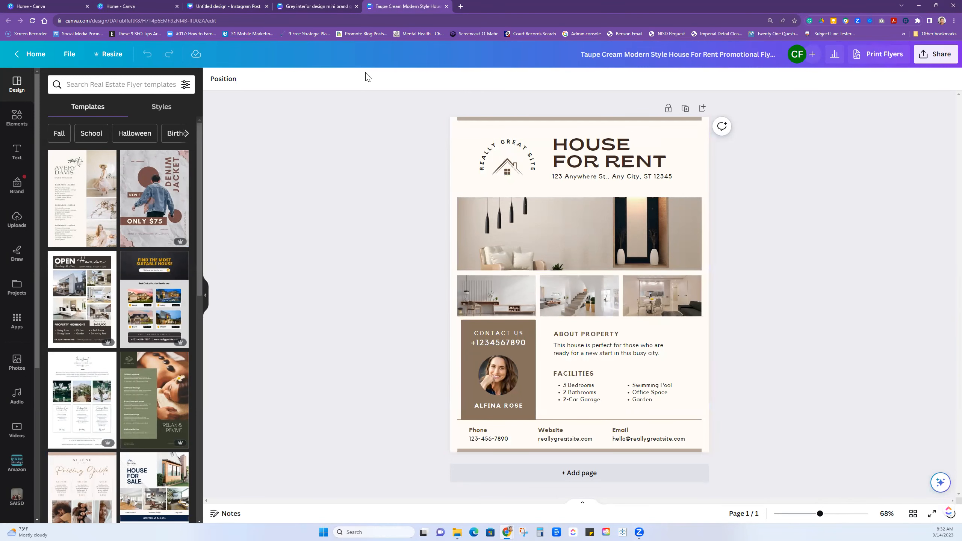
pyautogui.click(290, 5)
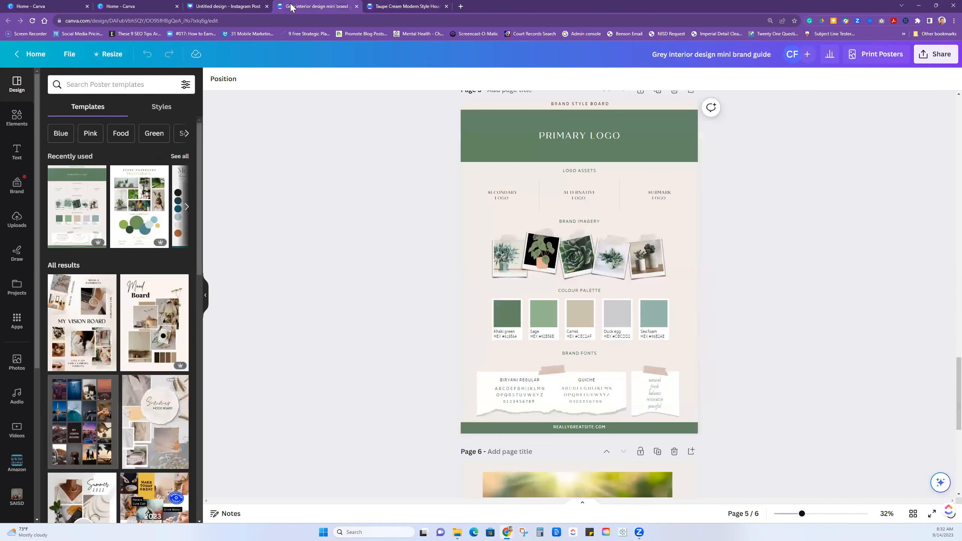
pyautogui.click(236, 7)
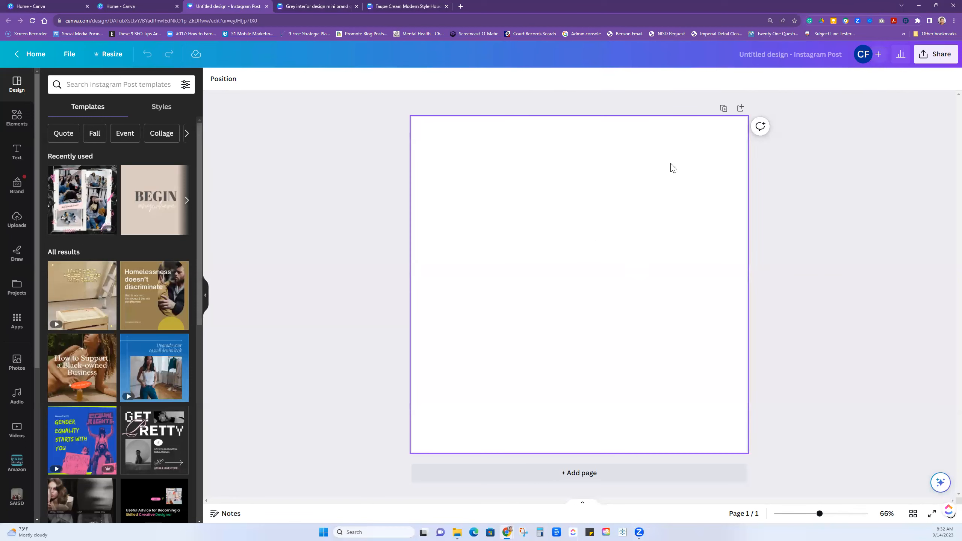
# Step: Add a second page to the Instagram post and title page 1 "Vol" and page 2 "Spon"
pyautogui.click(740, 108)
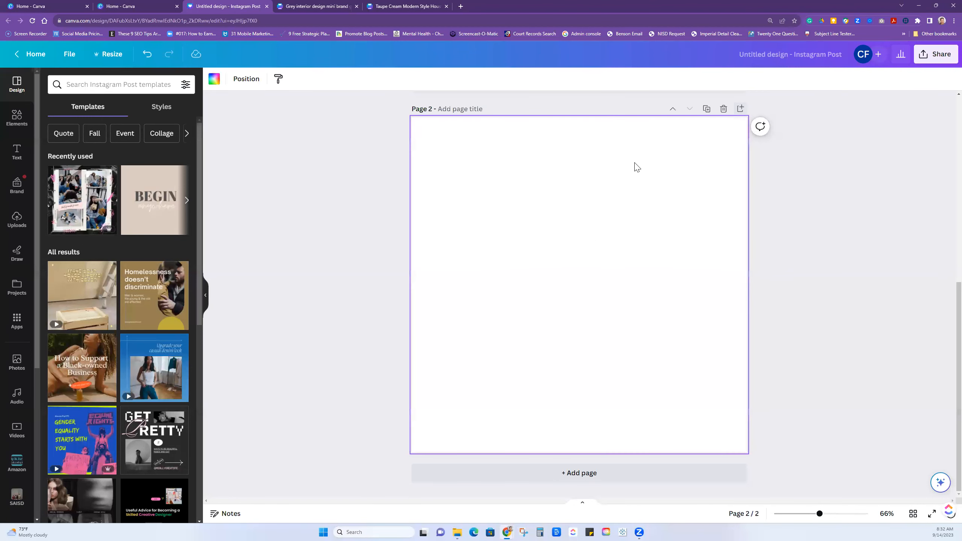
pyautogui.scroll(10, 549, 200)
pyautogui.click(449, 109)
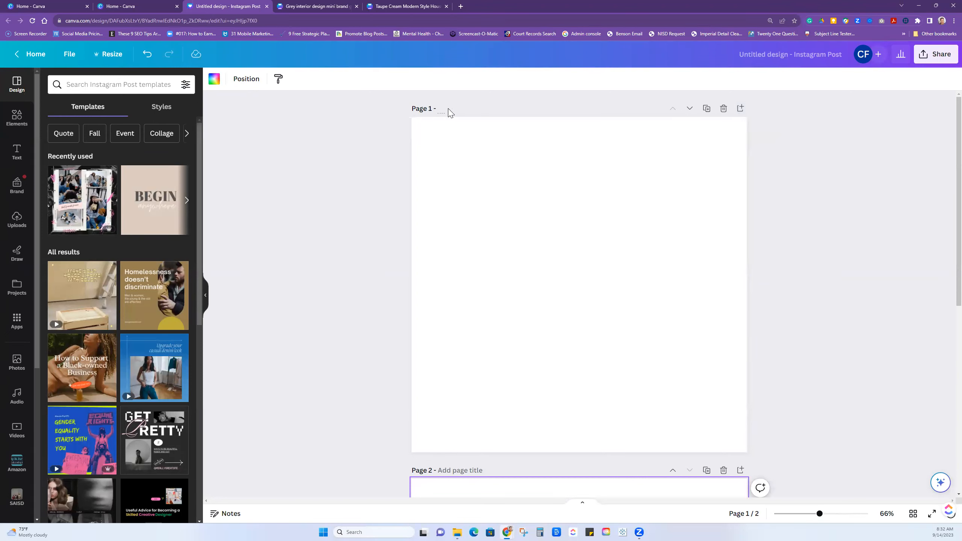
pyautogui.write('Vol')
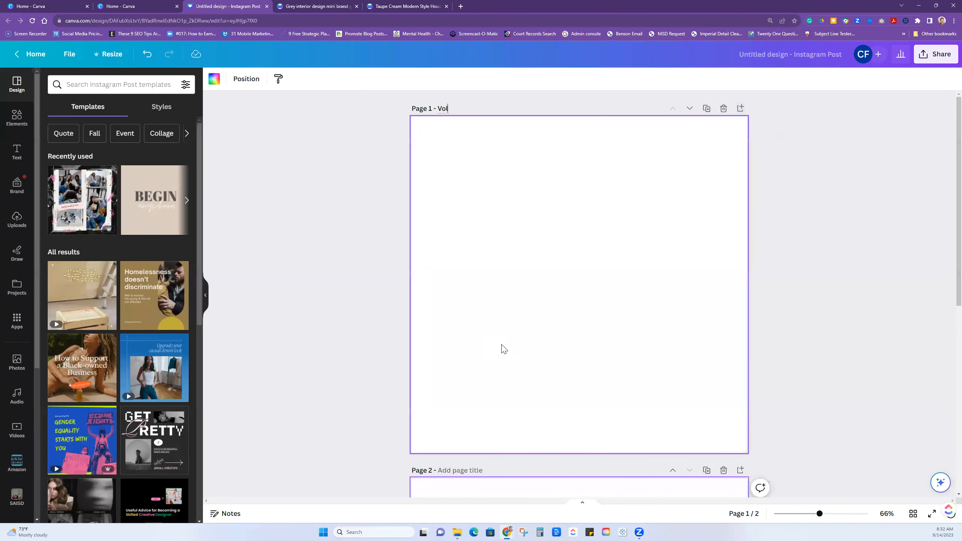
pyautogui.click(450, 471)
pyautogui.write('Spon')
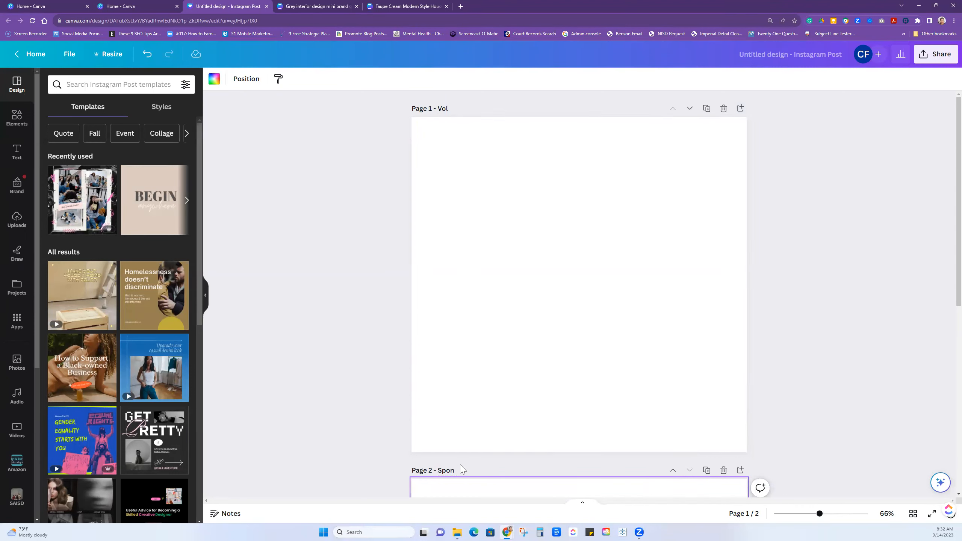
pyautogui.scroll(-5, 466, 460)
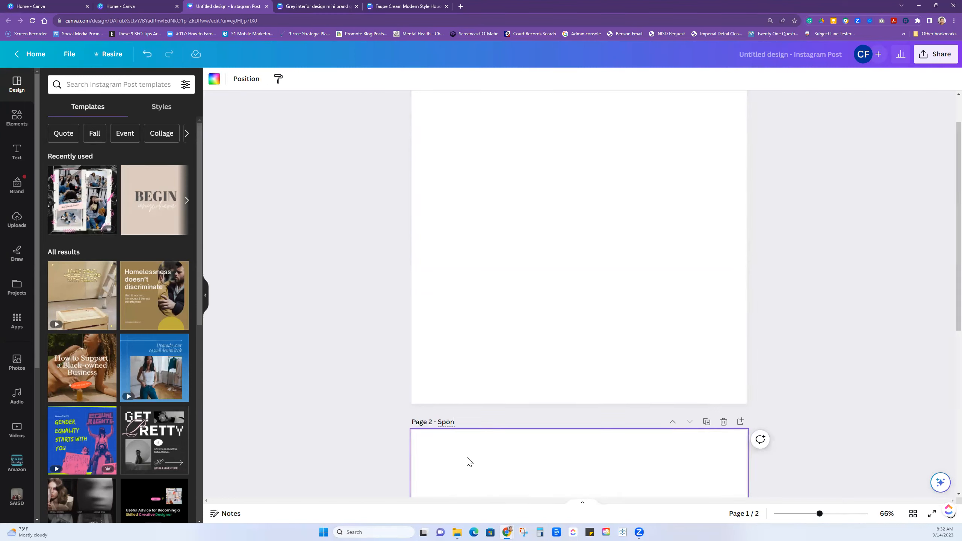
pyautogui.scroll(-1, 471, 416)
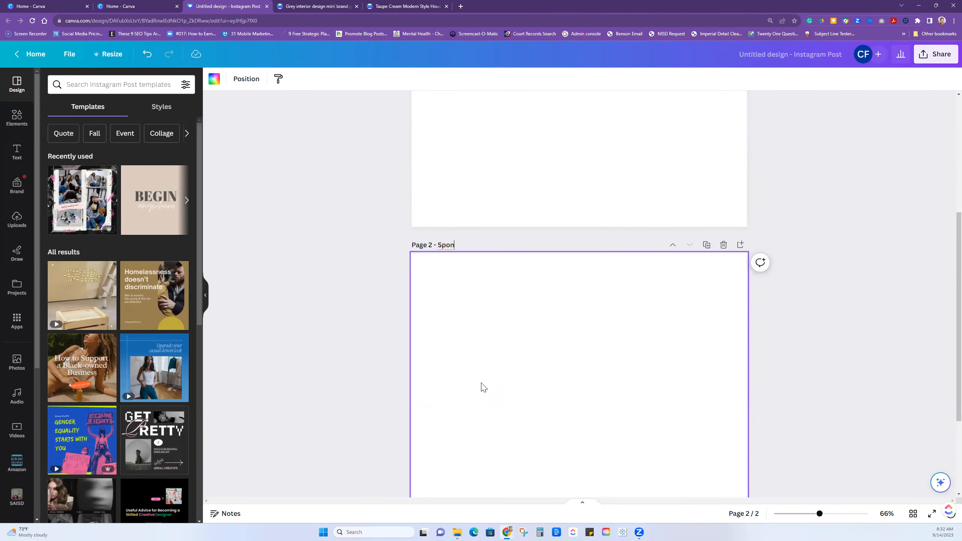
# Step: Look at the House For Rent flyer again and return to page 1 of the Instagram post
pyautogui.click(398, 6)
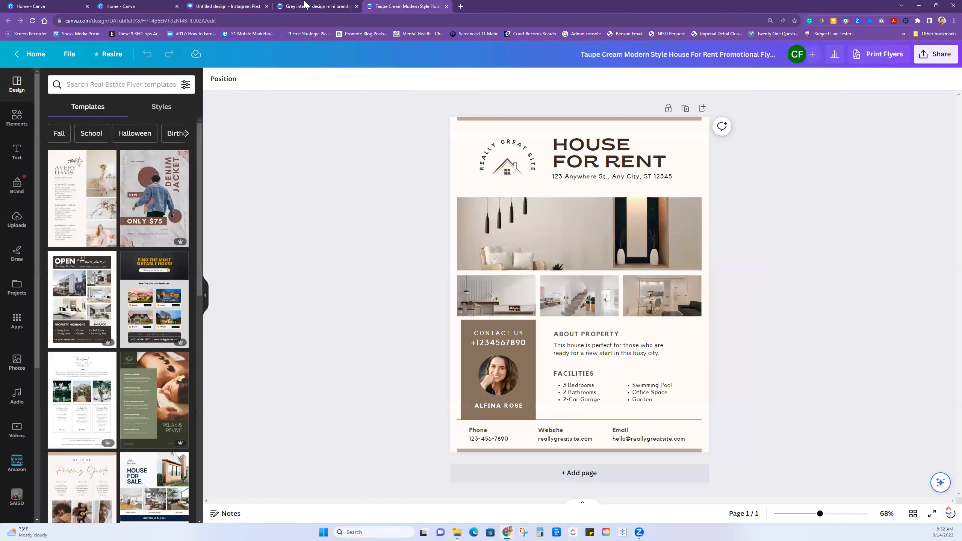
pyautogui.click(228, 6)
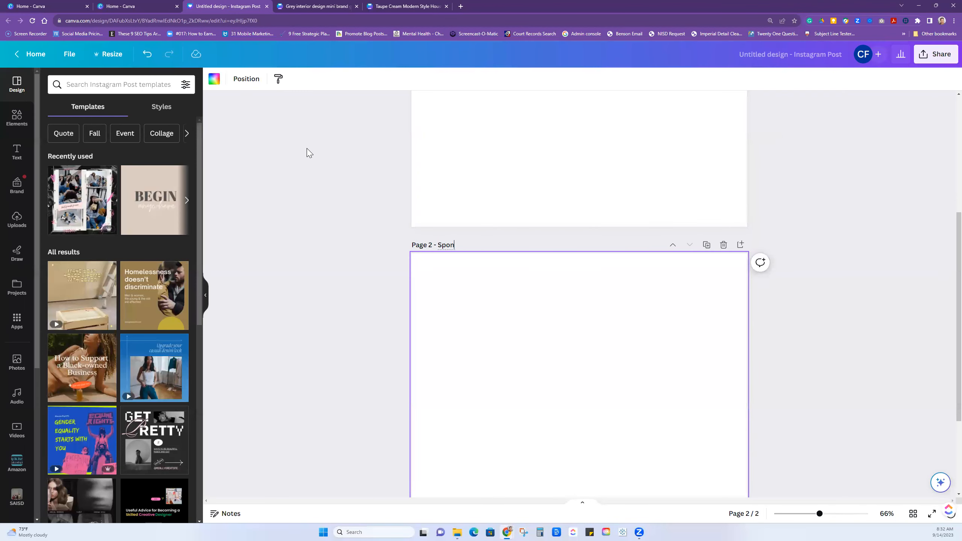
pyautogui.scroll(5, 308, 161)
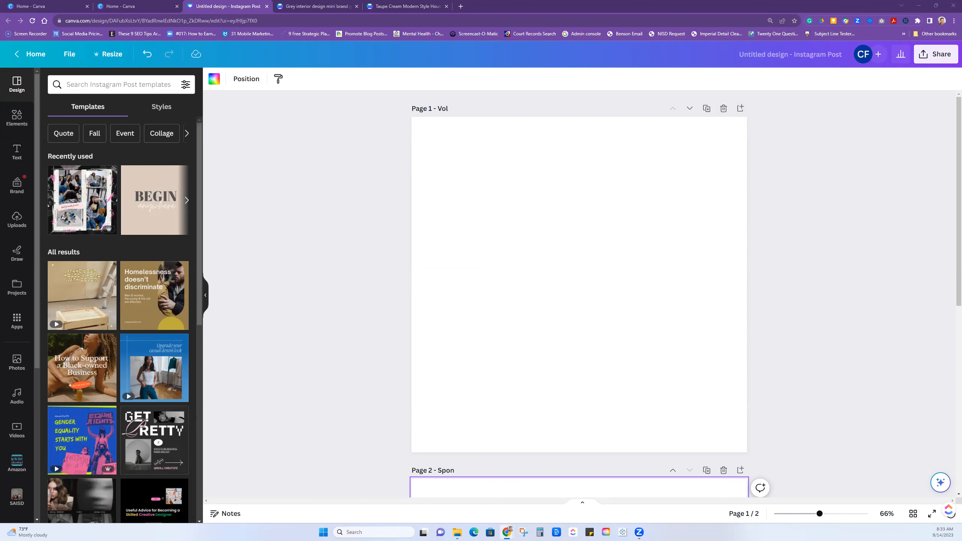
# Step: Add eleven blank pages between the "Vol" and "Spon" pages
pyautogui.click(740, 108)
pyautogui.click(740, 113)
pyautogui.click(740, 109)
pyautogui.click(740, 105)
pyautogui.click(743, 111)
pyautogui.click(742, 110)
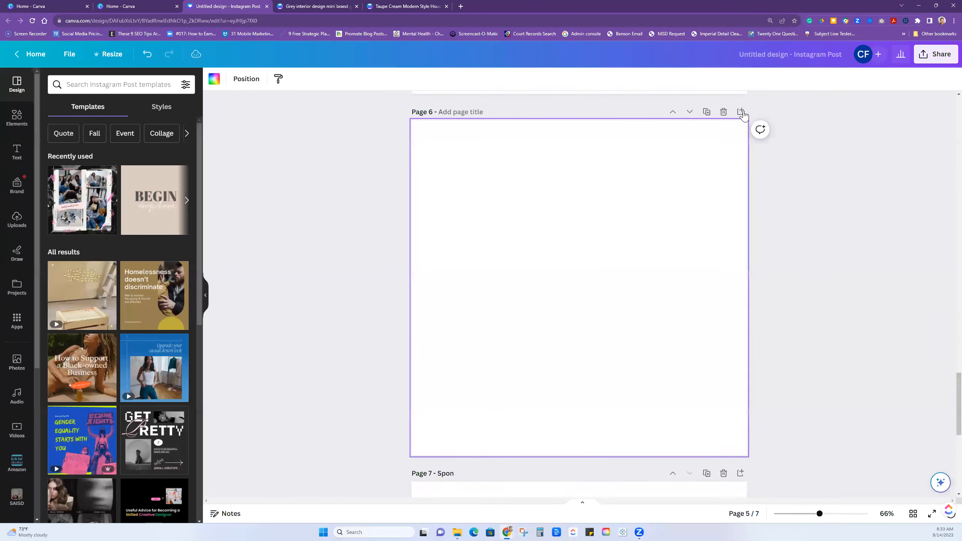
pyautogui.click(743, 111)
pyautogui.click(741, 110)
pyautogui.click(742, 109)
pyautogui.click(741, 110)
pyautogui.click(740, 110)
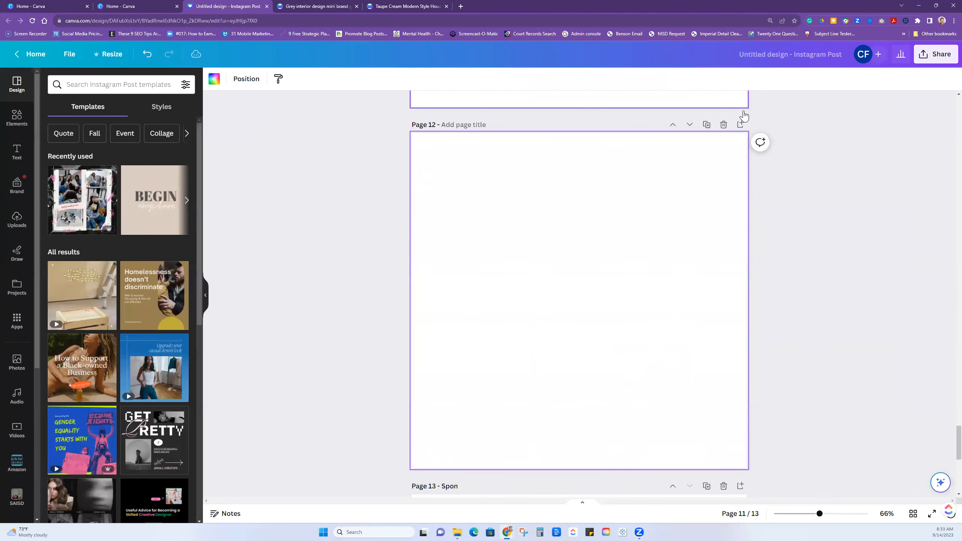
# Step: Show all pages in grid view and title pages 2 and 3 "Vol"
pyautogui.click(912, 512)
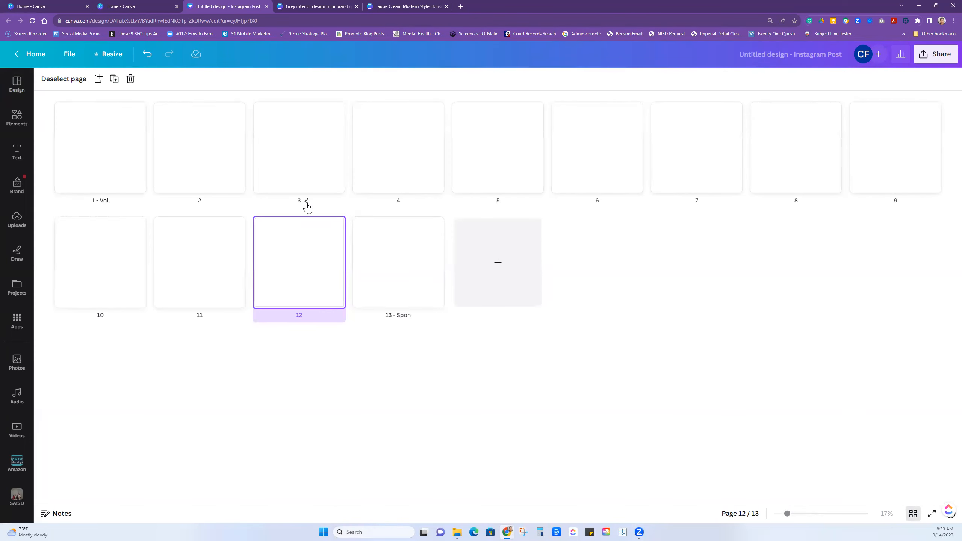
pyautogui.click(109, 203)
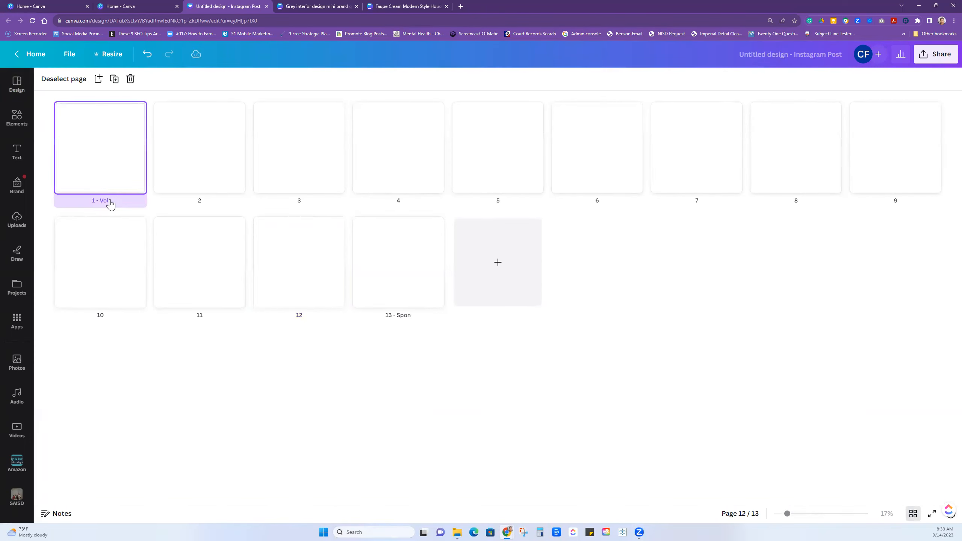
pyautogui.moveTo(109, 203)
pyautogui.mouseDown()
pyautogui.moveTo(129, 204)
pyautogui.moveTo(112, 202)
pyautogui.mouseUp()
pyautogui.moveTo(427, 277)
pyautogui.click(205, 201)
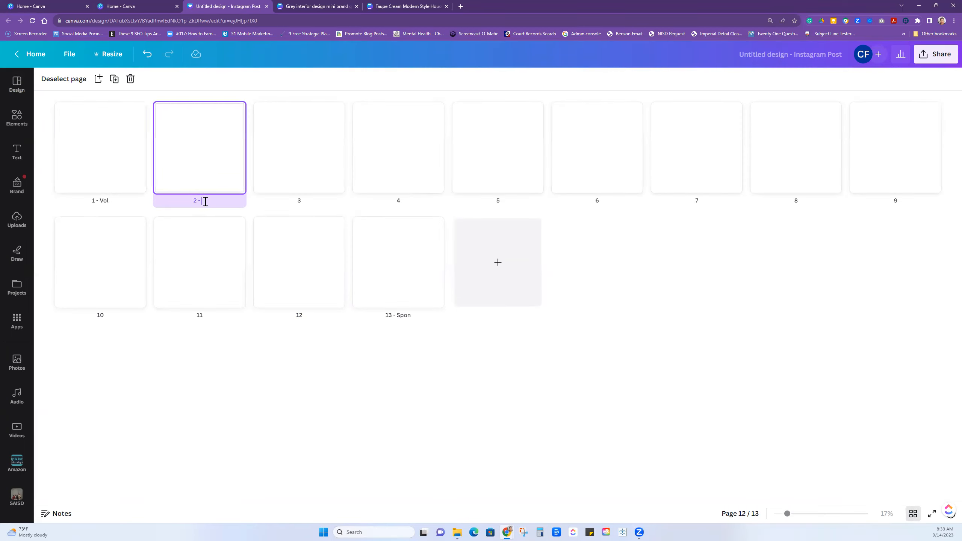
pyautogui.write('Vol')
pyautogui.click(305, 202)
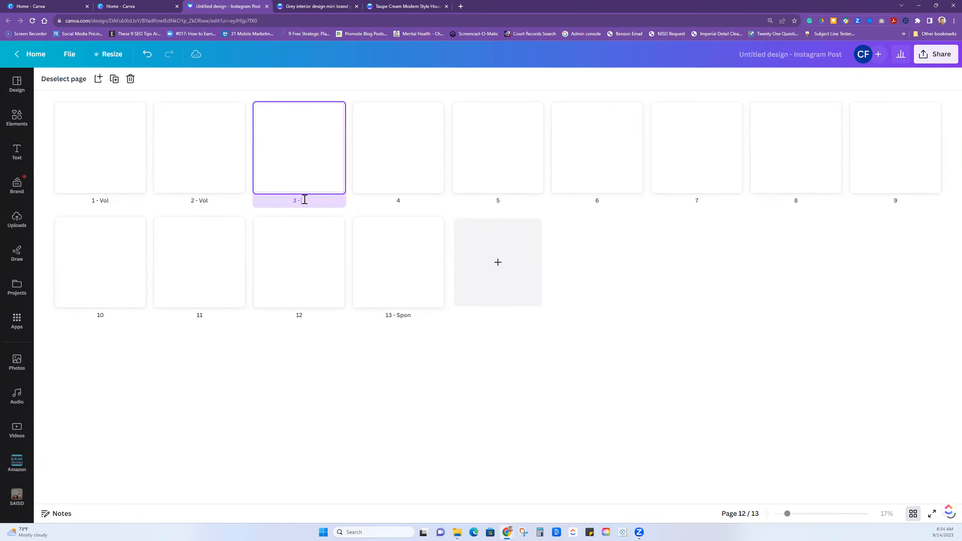
pyautogui.write('Vol')
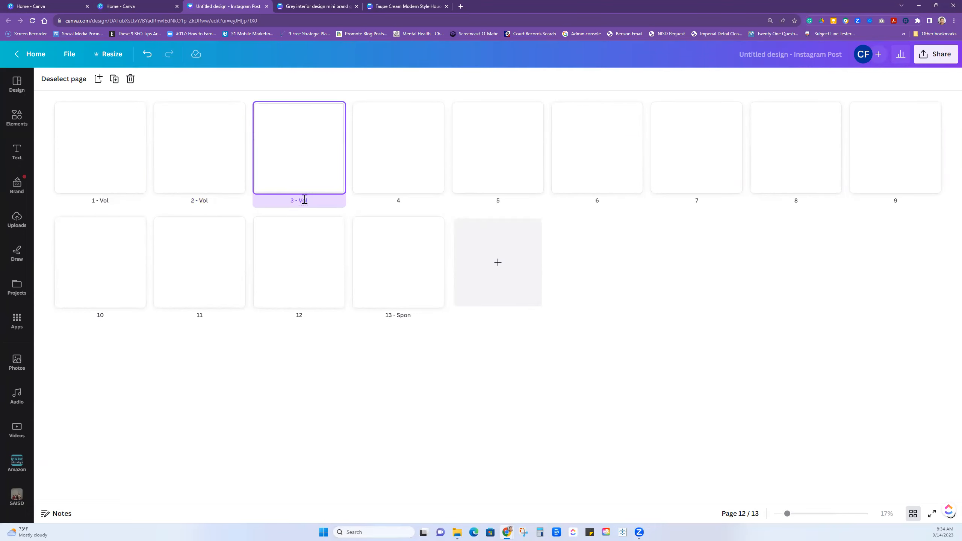
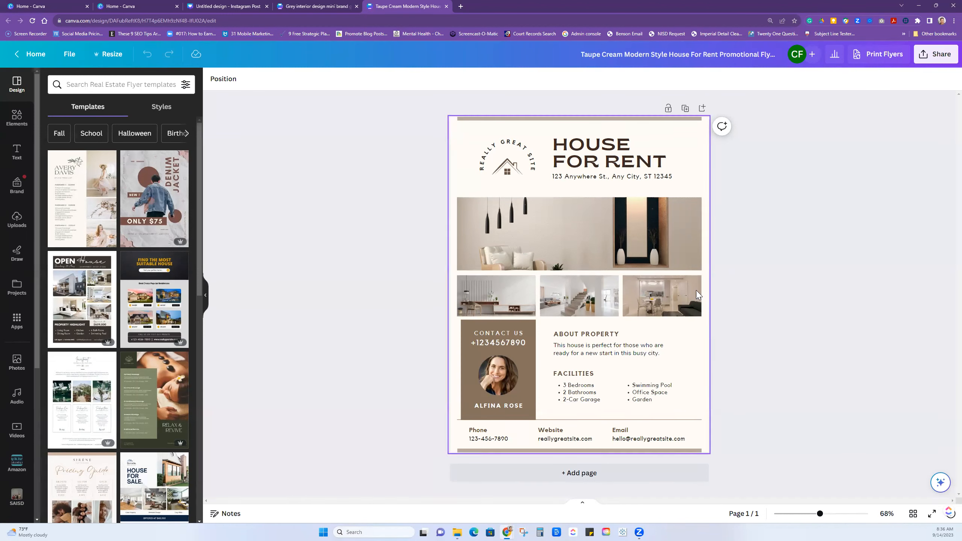
# Step: Switch from the flyer back to the Instagram post's page grid
pyautogui.click(206, 11)
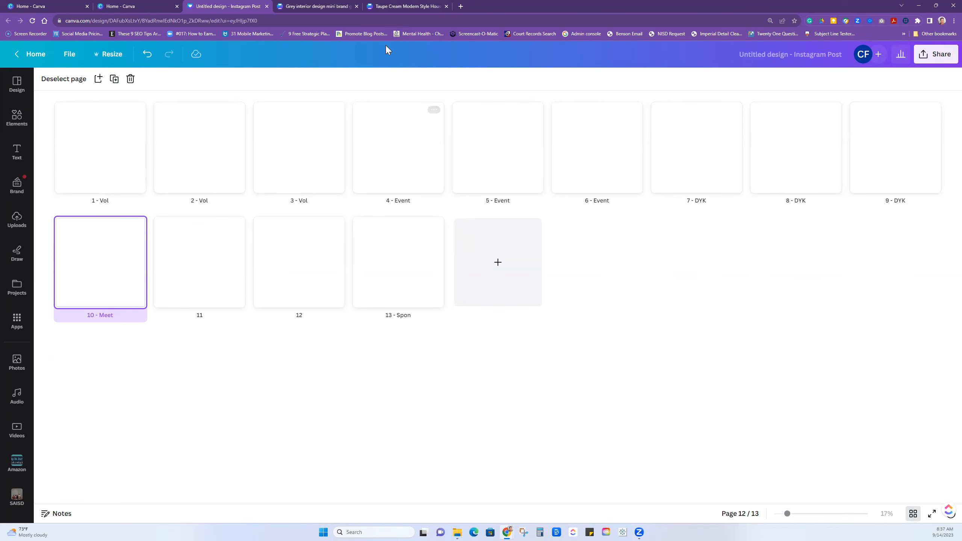
# Step: Switch to the House For Rent flyer and move its large interior photo up to just below the address line
pyautogui.click(305, 6)
pyautogui.click(381, 6)
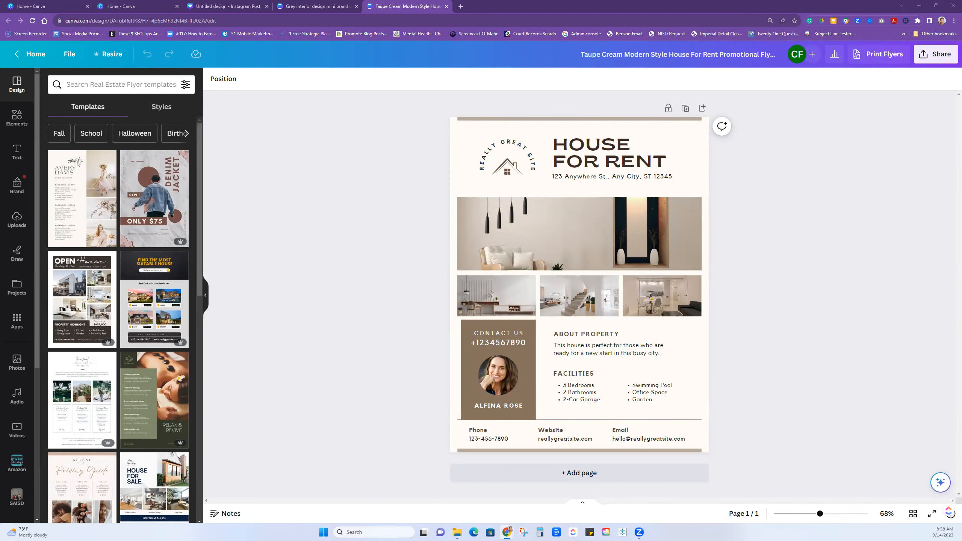
pyautogui.click(582, 252)
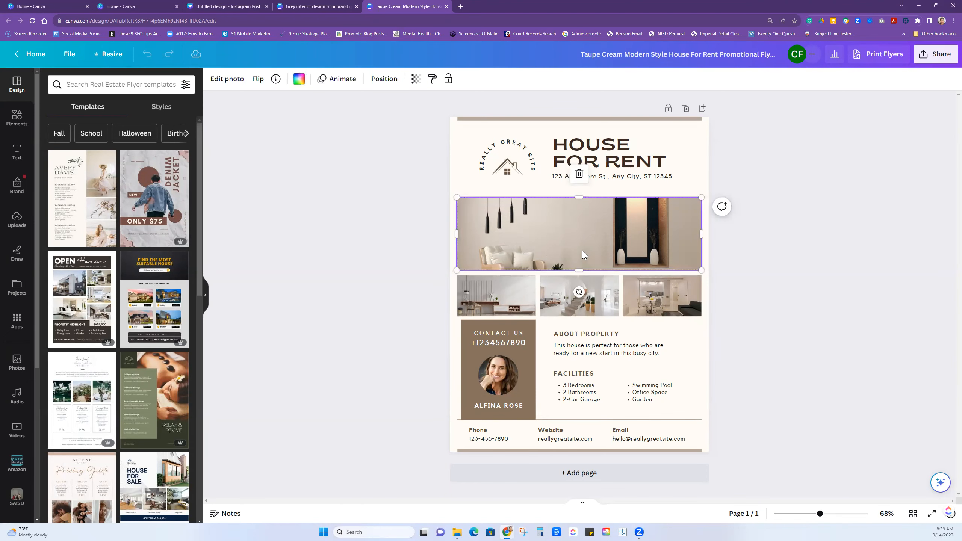
pyautogui.moveTo(581, 251); pyautogui.dragTo(580, 237)
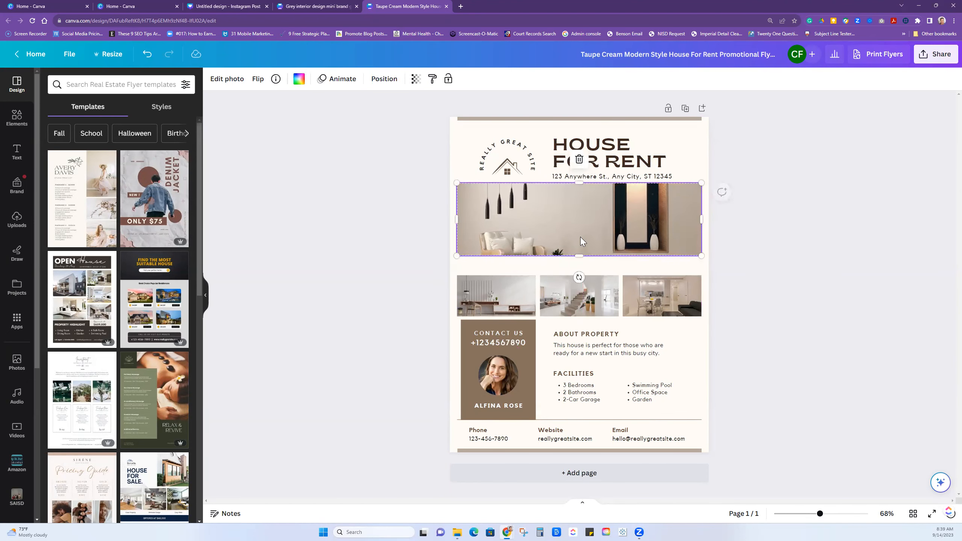
# Step: Shift the flyer's brown contact box slightly down and left, and raise the row of three small photos
pyautogui.click(524, 353)
pyautogui.moveTo(525, 357); pyautogui.dragTo(522, 359)
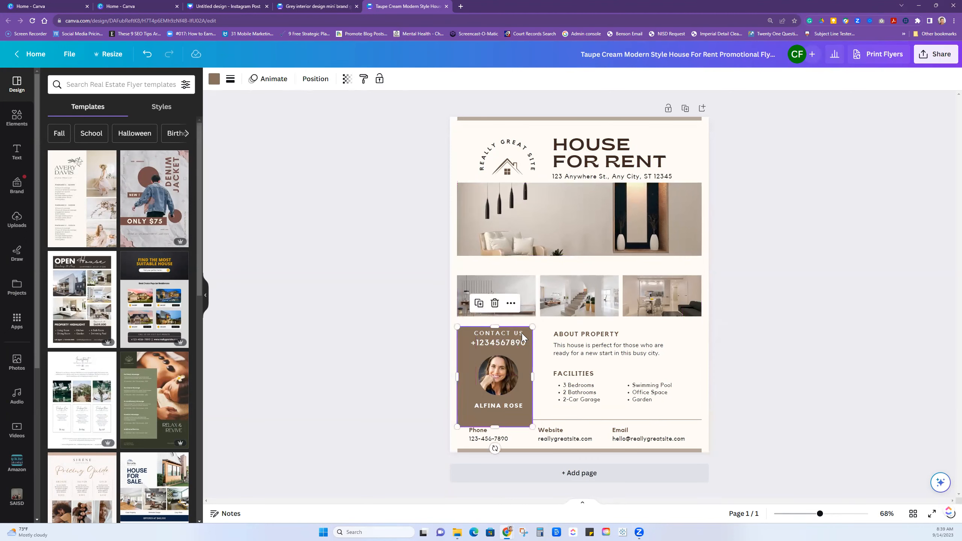
pyautogui.moveTo(525, 291); pyautogui.dragTo(568, 280)
pyautogui.click(628, 281)
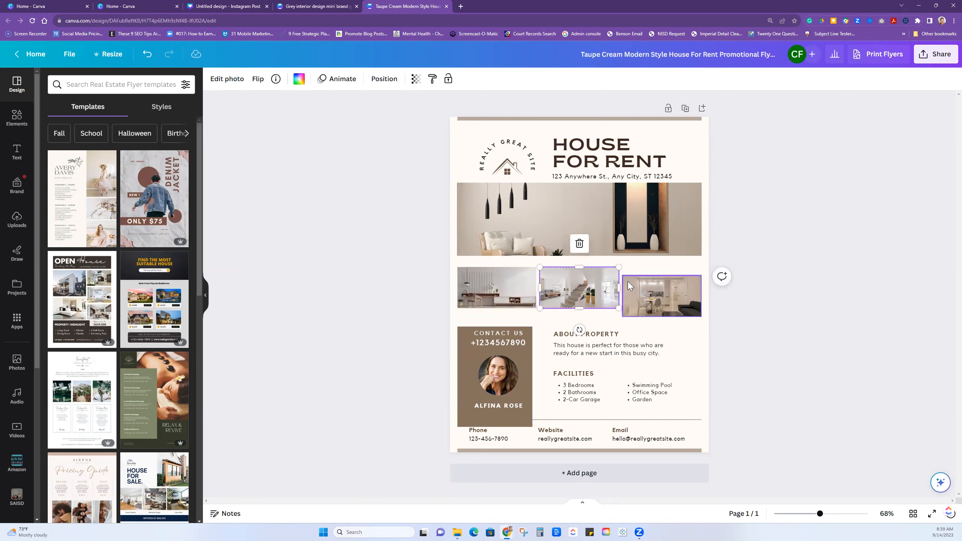
pyautogui.moveTo(633, 279); pyautogui.dragTo(633, 276)
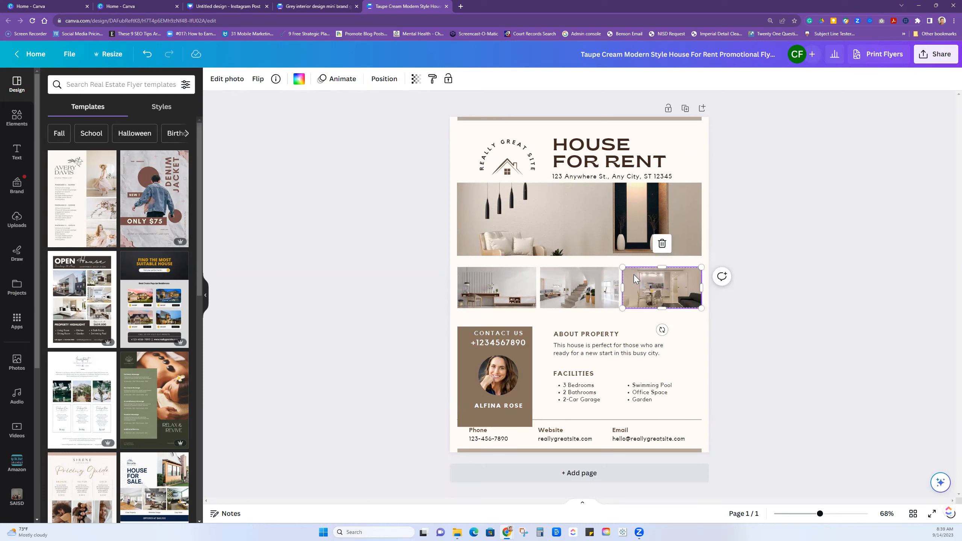
# Step: Delete the arched "Really Great Site" text and add the text "October" above the house icon
pyautogui.click(508, 142)
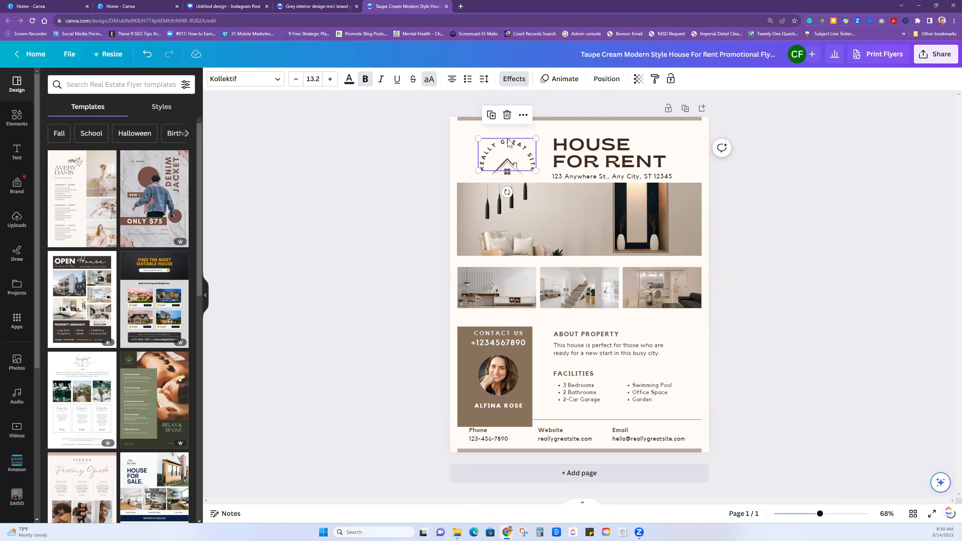
pyautogui.press('Delete')
pyautogui.press('t')
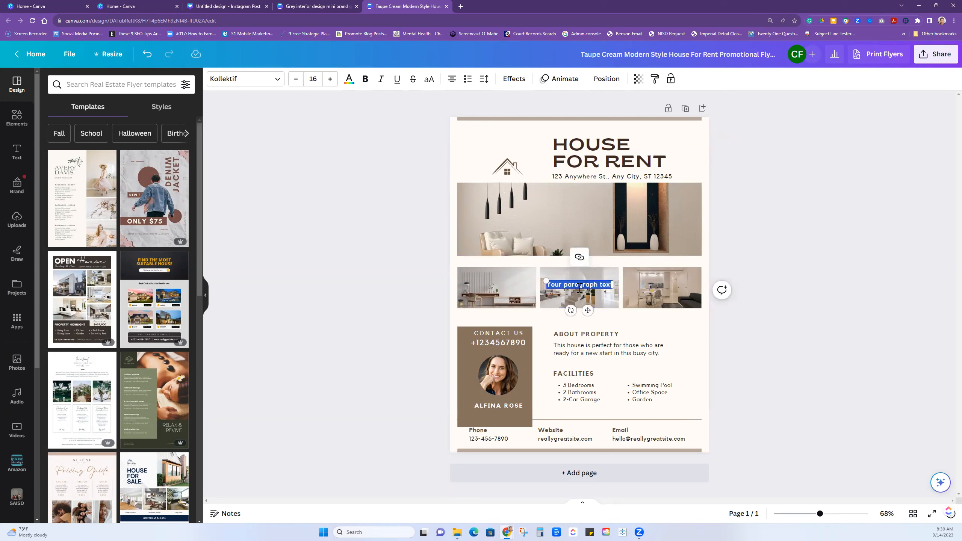
pyautogui.moveTo(574, 285); pyautogui.dragTo(495, 132)
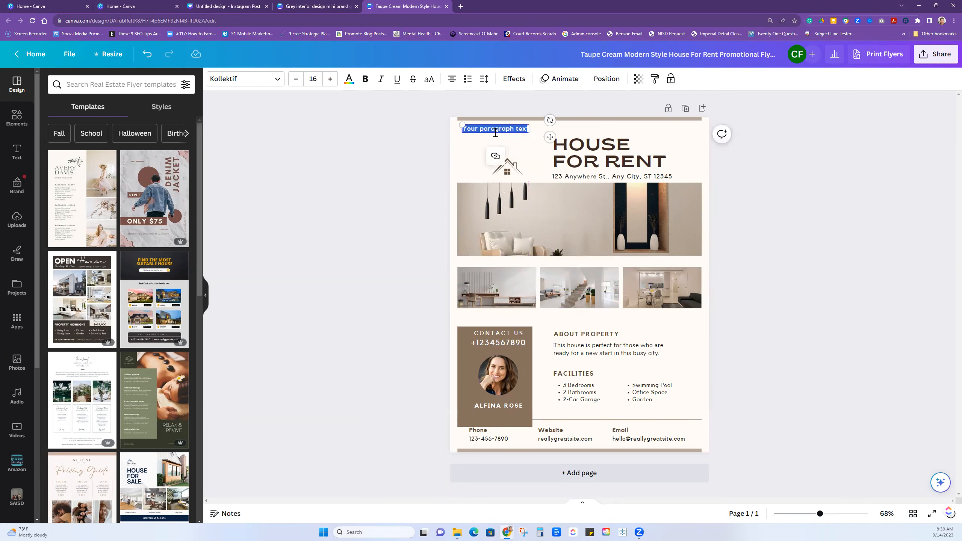
pyautogui.press('BackSpace')
pyautogui.write('October')
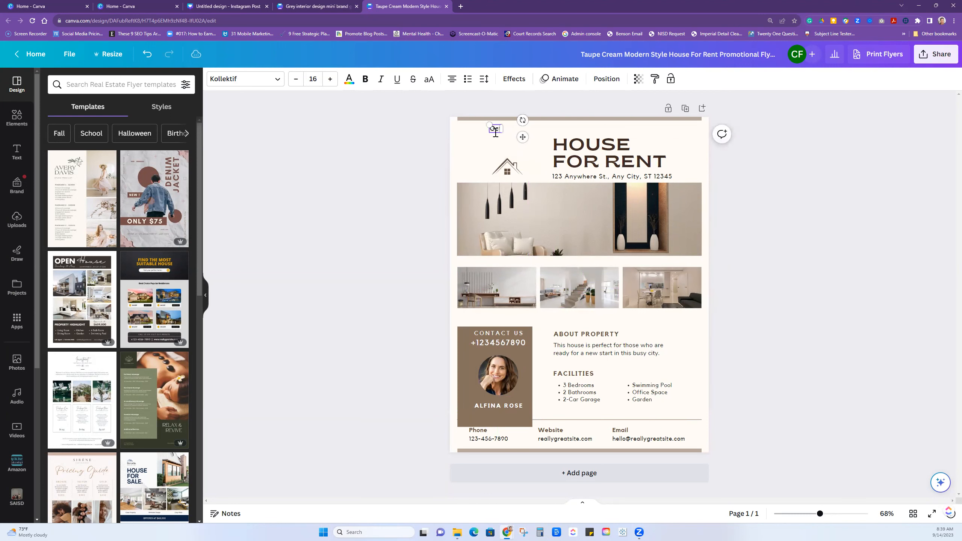
pyautogui.click(486, 139)
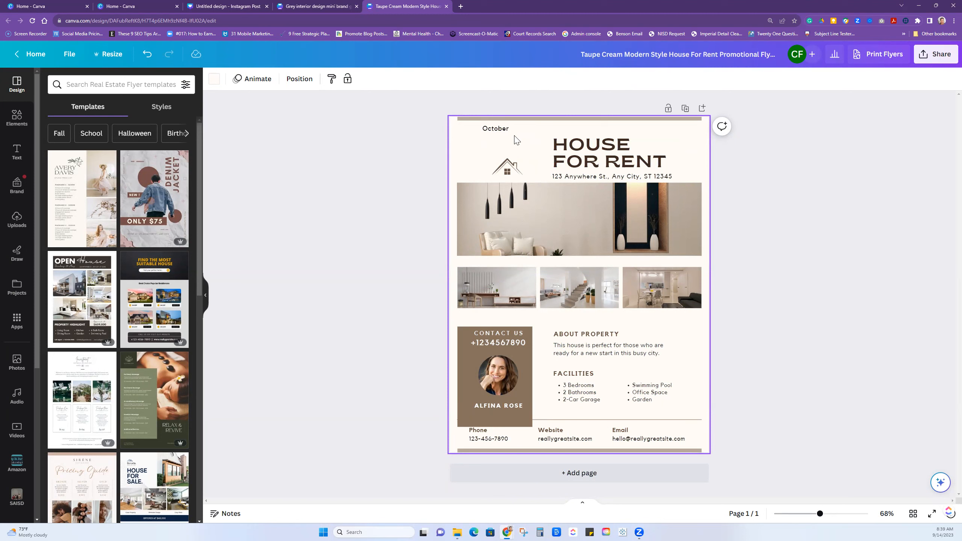
# Step: Rearrange the flyer header: raise the heading, house icon and address line, and move the large photo slightly up
pyautogui.moveTo(587, 152); pyautogui.dragTo(606, 141)
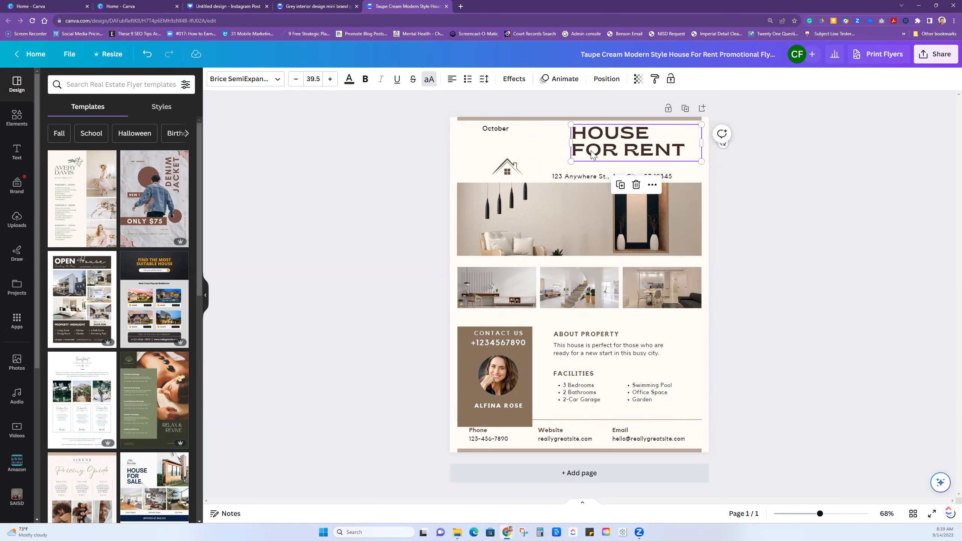
pyautogui.moveTo(512, 172); pyautogui.dragTo(537, 138)
pyautogui.moveTo(579, 174); pyautogui.dragTo(536, 161)
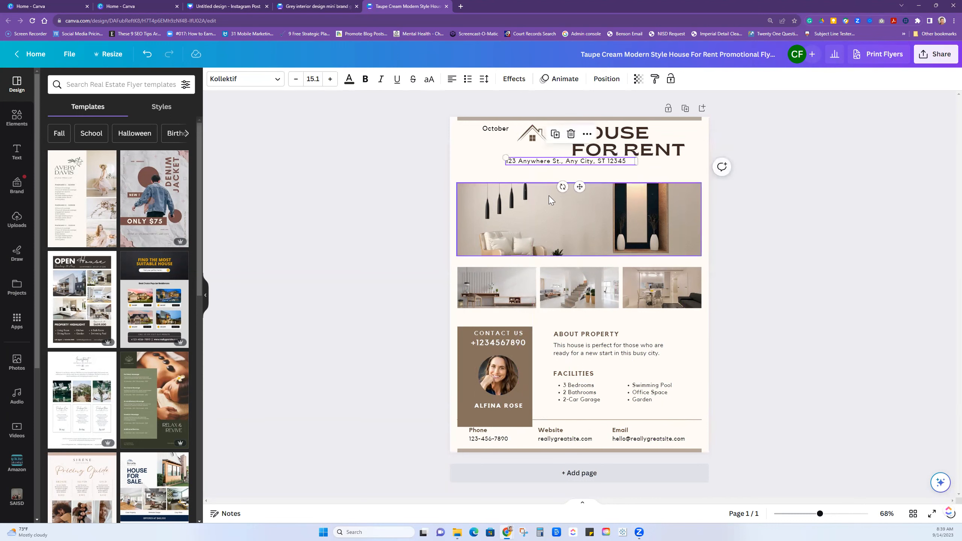
pyautogui.moveTo(552, 204); pyautogui.dragTo(551, 200)
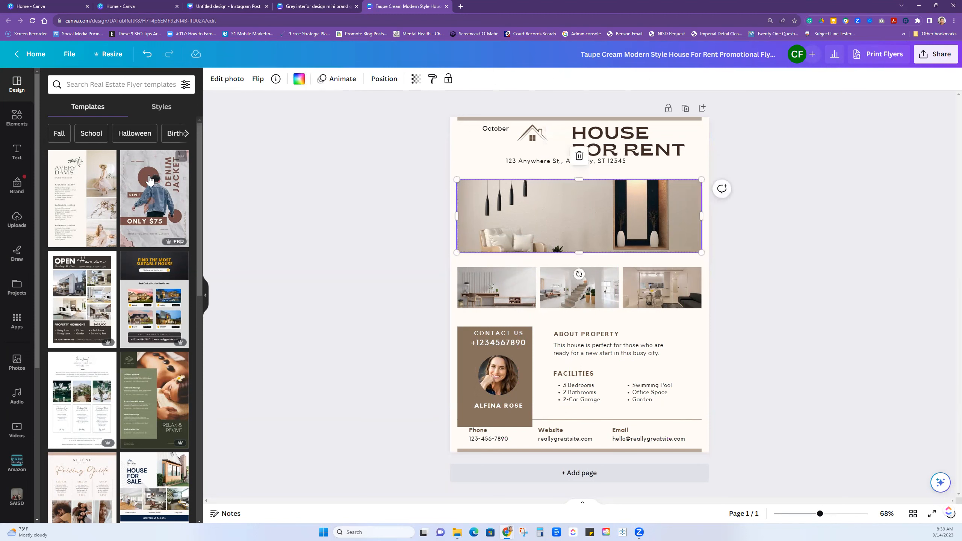
# Step: Search the photos for "sad person" and replace the large interior photo with the person crouching against a dark wall
pyautogui.click(16, 361)
pyautogui.click(117, 84)
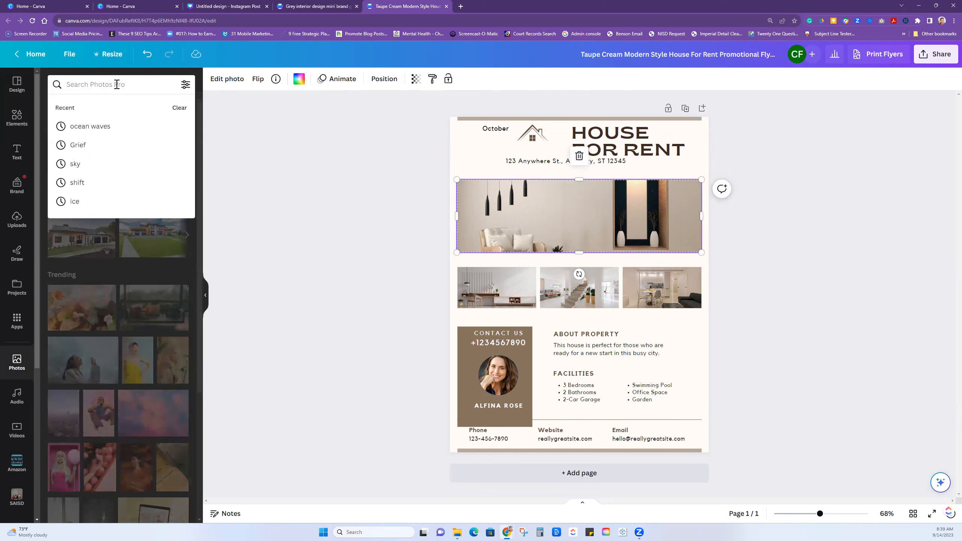
pyautogui.write('sad')
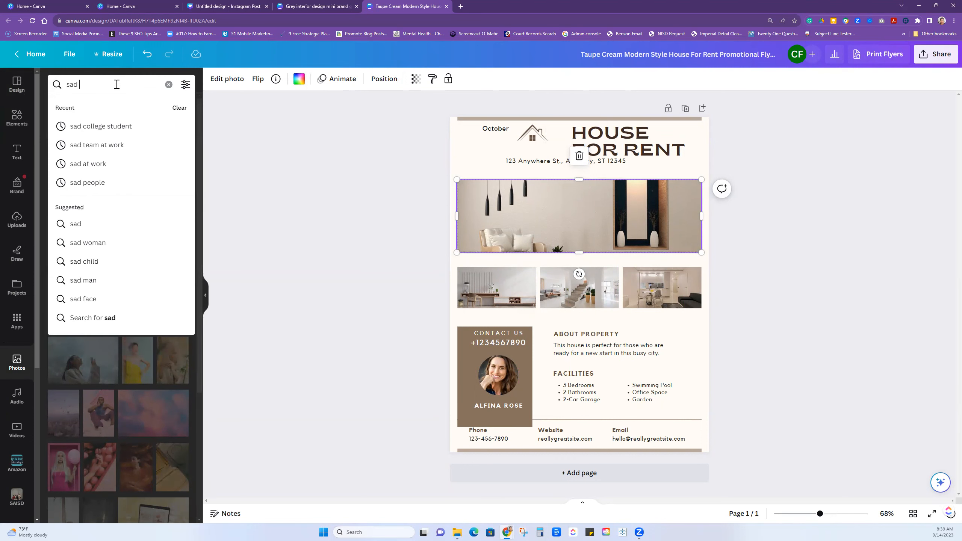
pyautogui.write(' person')
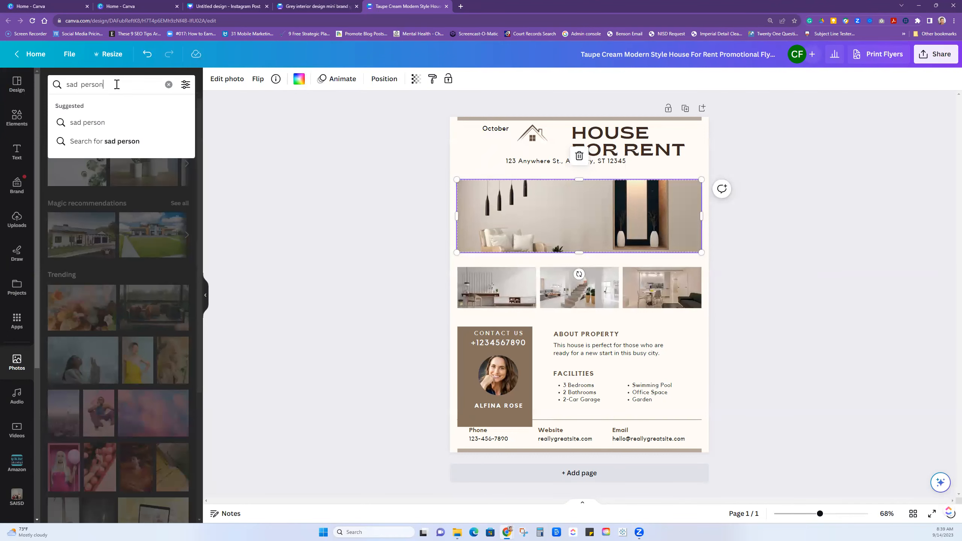
pyautogui.press('Return')
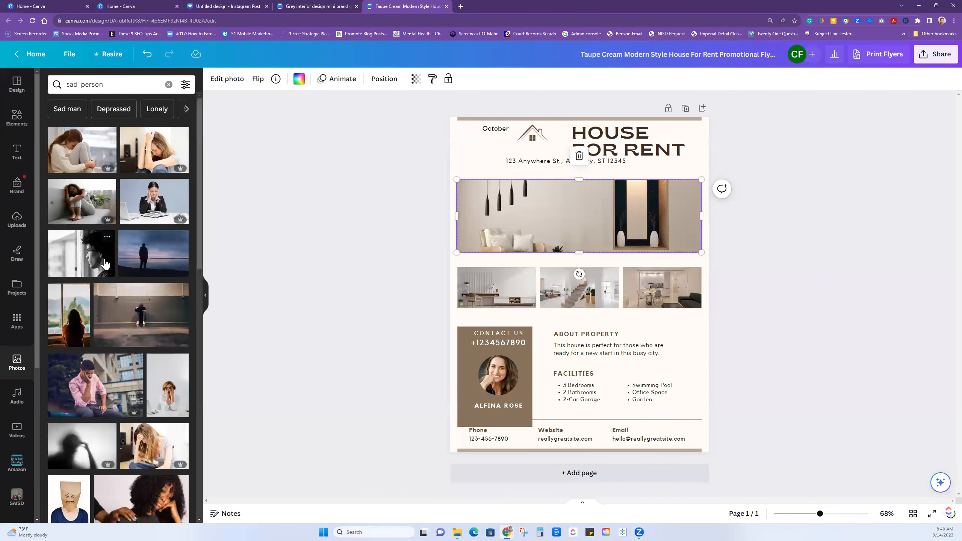
pyautogui.moveTo(146, 325); pyautogui.dragTo(514, 216)
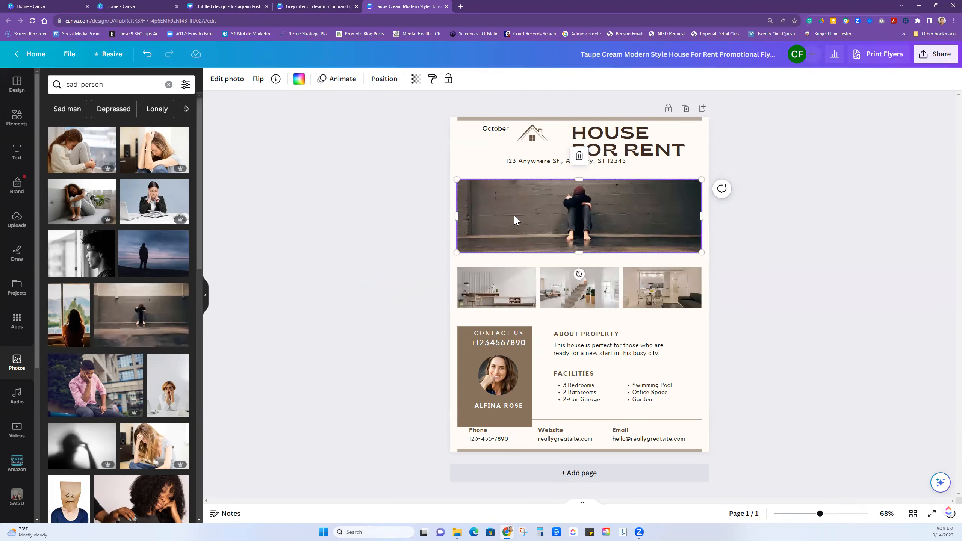
pyautogui.click(497, 263)
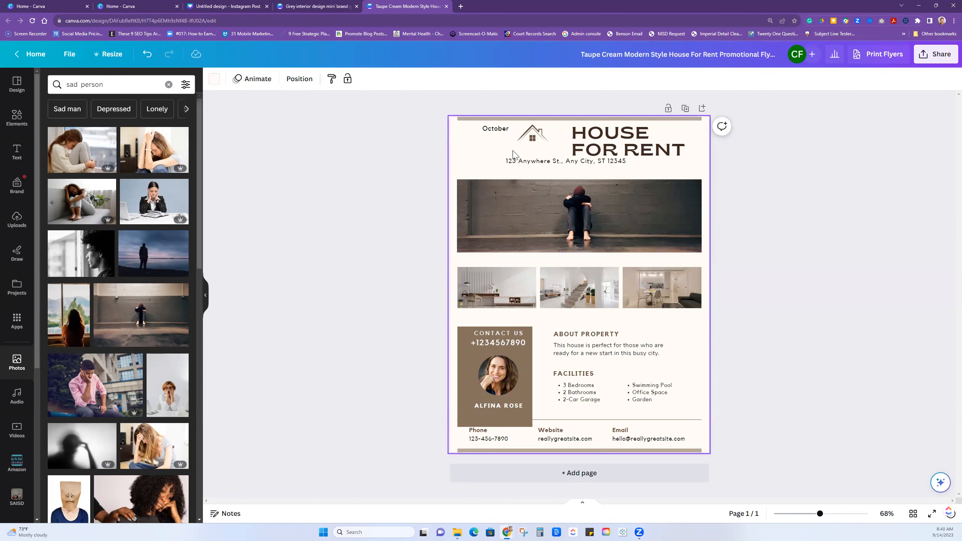
# Step: Duplicate the "October" text, place the copy just below the large photo and change it to "Primary"
pyautogui.click(500, 130)
pyautogui.click(479, 155)
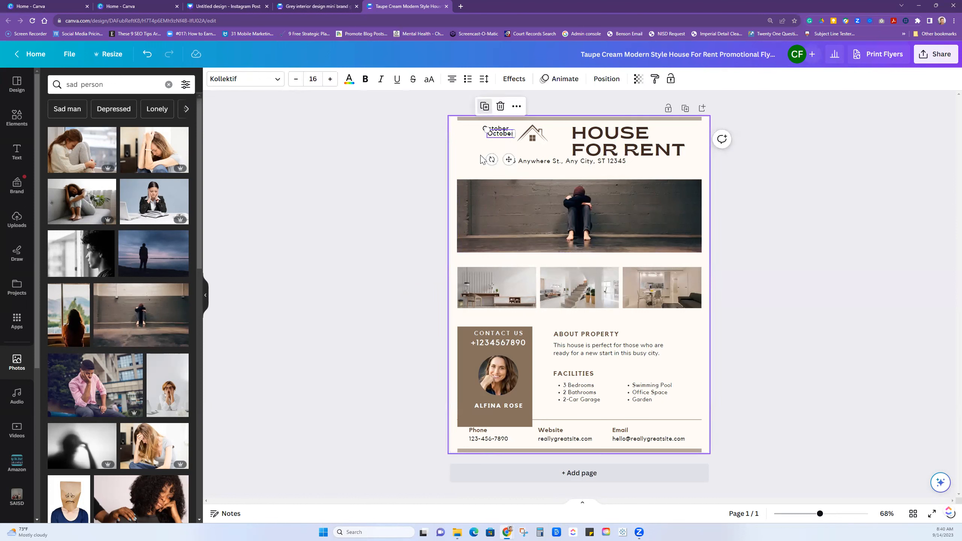
pyautogui.moveTo(507, 133); pyautogui.dragTo(477, 260)
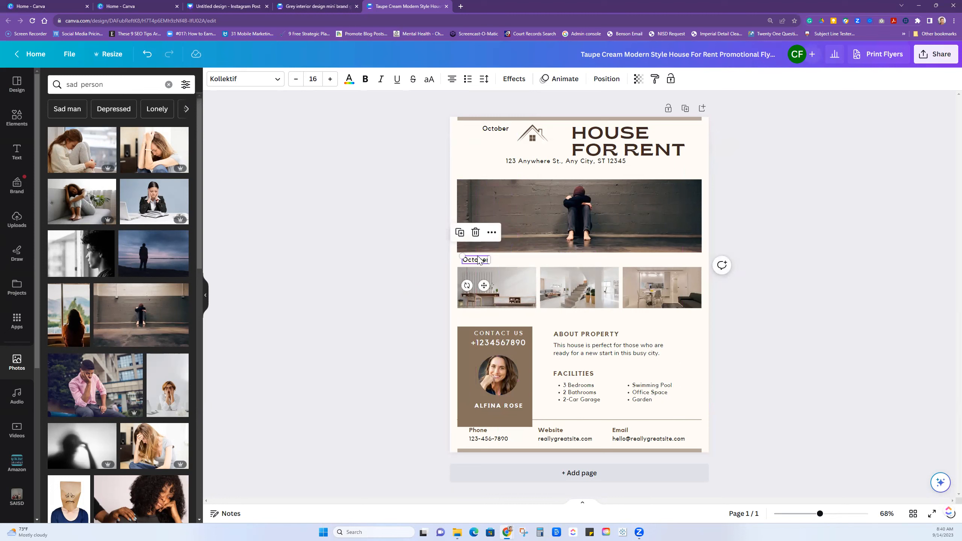
pyautogui.doubleClick(478, 259)
pyautogui.write('Primary')
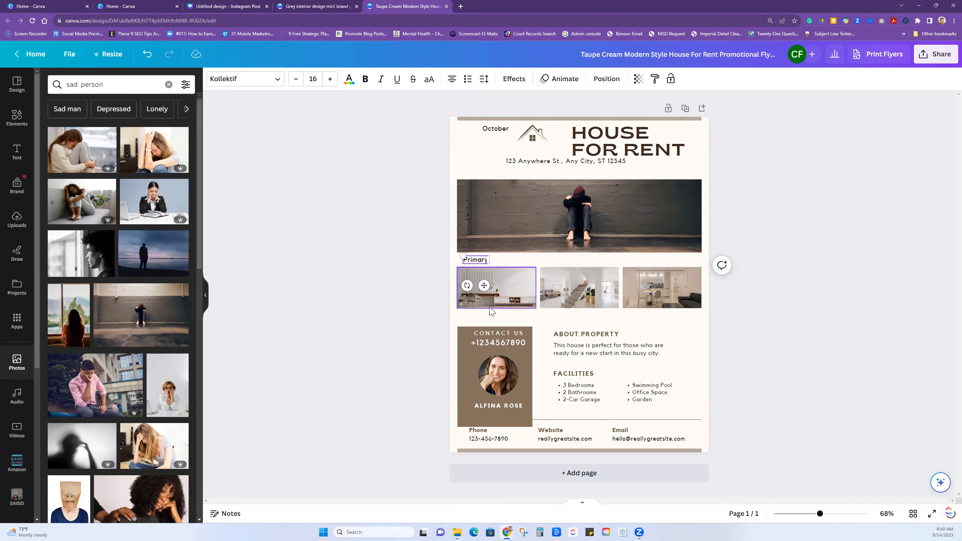
# Step: Duplicate the "Primary" label, place the copy under the first small photo and change it to "Evergreen"
pyautogui.click(480, 260)
pyautogui.click(460, 233)
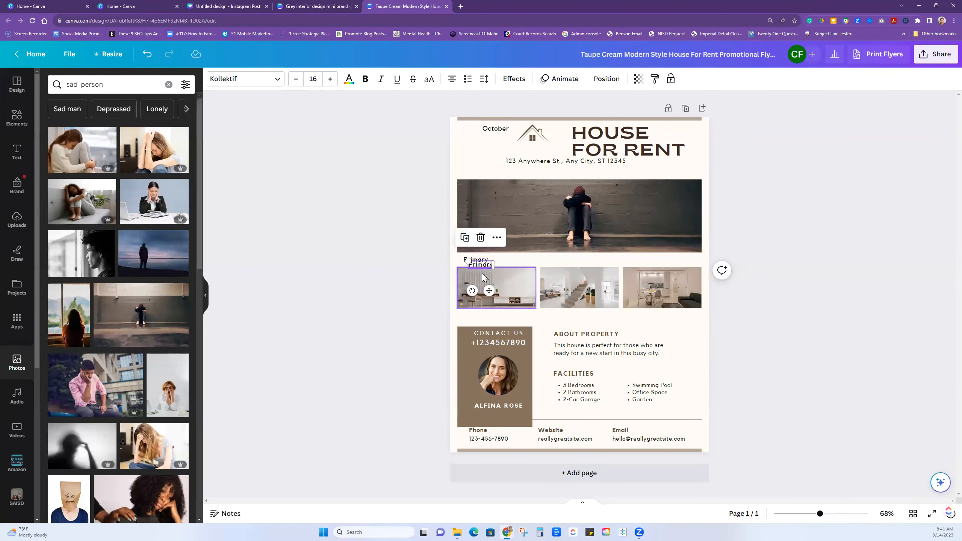
pyautogui.moveTo(474, 260); pyautogui.dragTo(473, 314)
pyautogui.doubleClick(474, 314)
pyautogui.write('Eve')
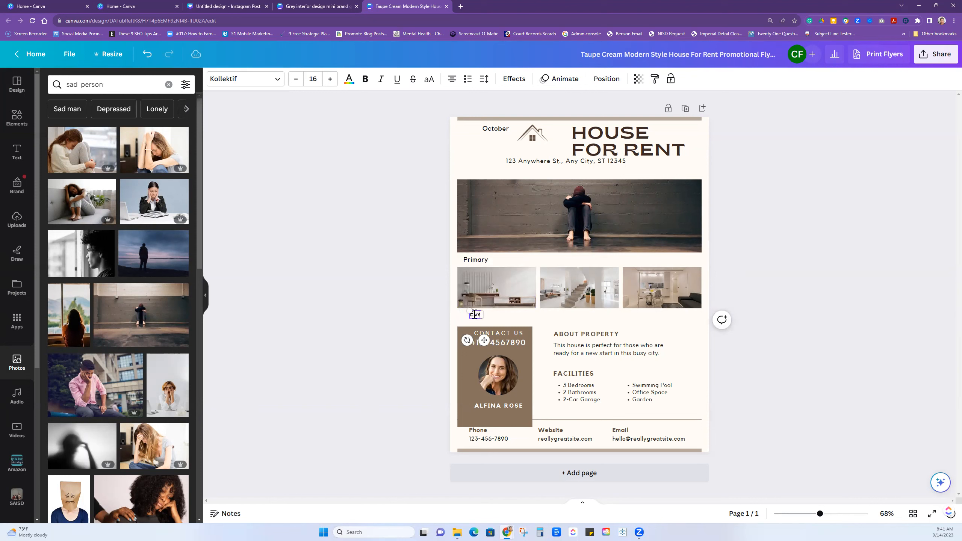
pyautogui.write('rgreen')
pyautogui.click(518, 326)
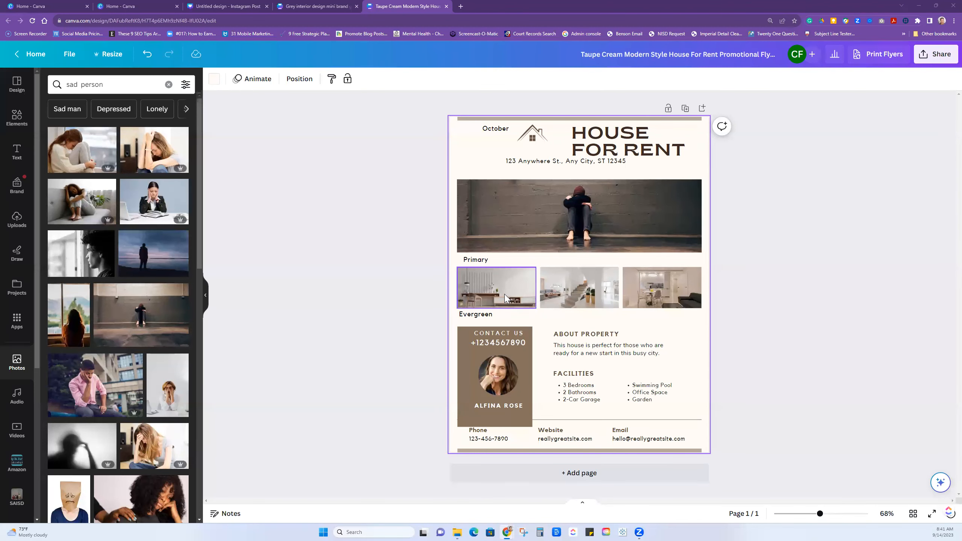
# Step: Duplicate the "Primary" label, place the copy under the middle small photo and change it to "Dates"
pyautogui.click(469, 262)
pyautogui.click(458, 230)
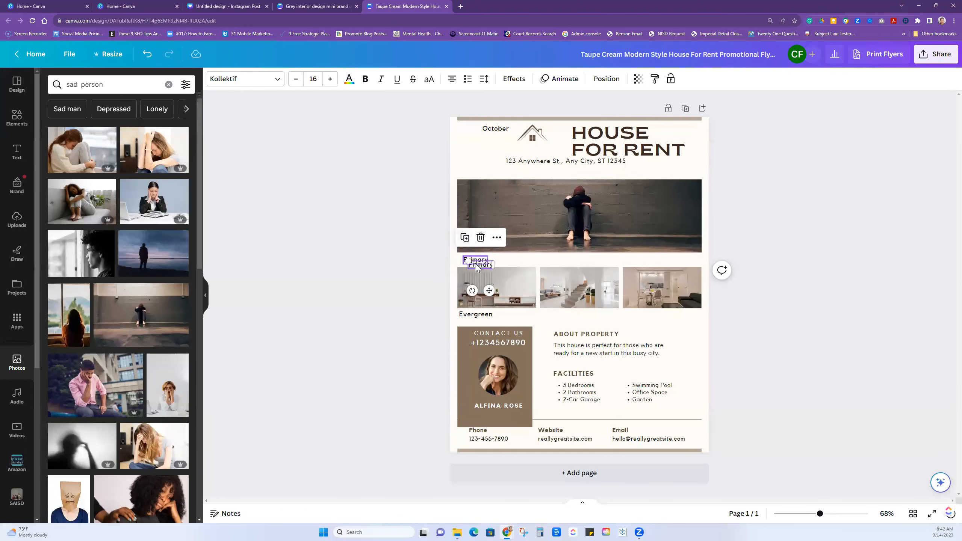
pyautogui.moveTo(554, 298); pyautogui.dragTo(551, 319)
pyautogui.doubleClick(550, 314)
pyautogui.write('Dates')
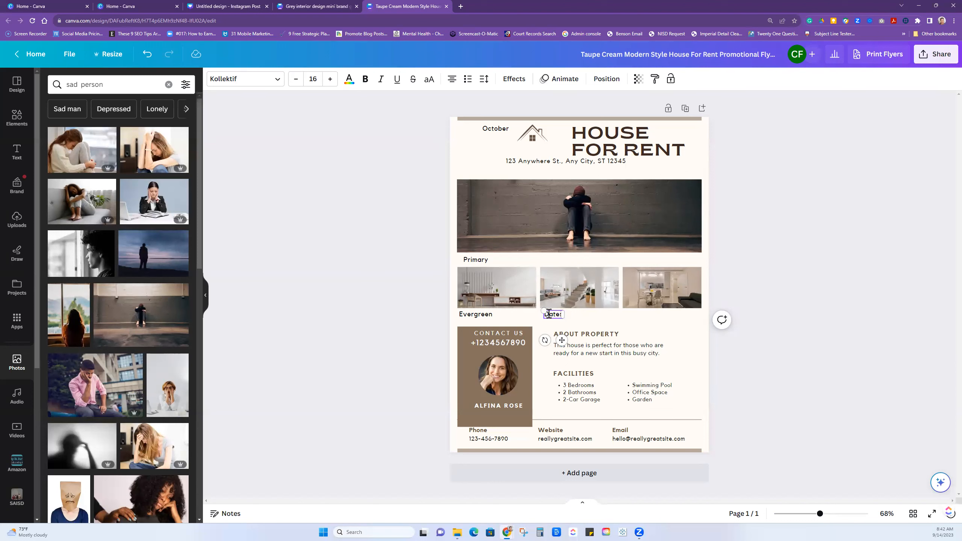
# Step: Duplicate the "Primary" label, place the copy under the third small photo and change it to "Outcome"
pyautogui.click(475, 260)
pyautogui.moveTo(475, 261); pyautogui.dragTo(634, 315)
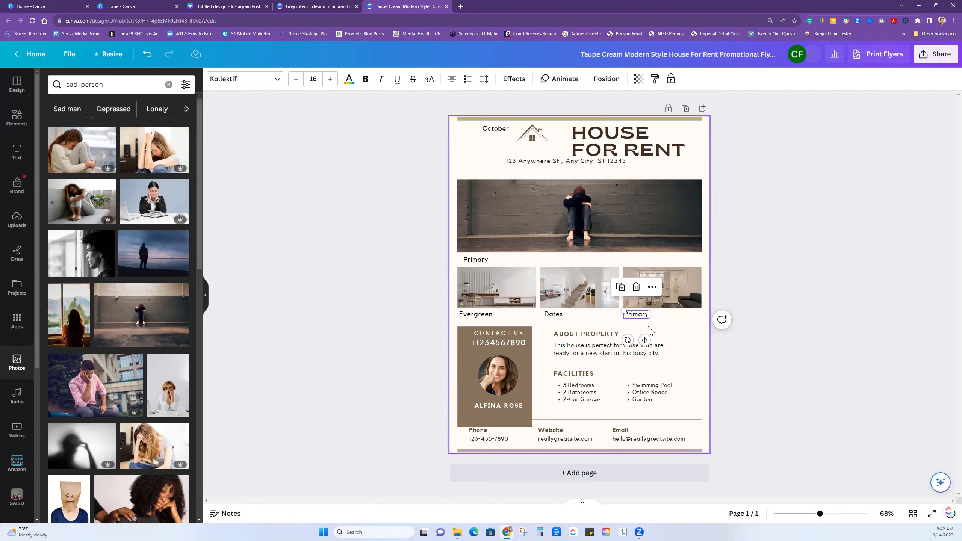
pyautogui.doubleClick(641, 315)
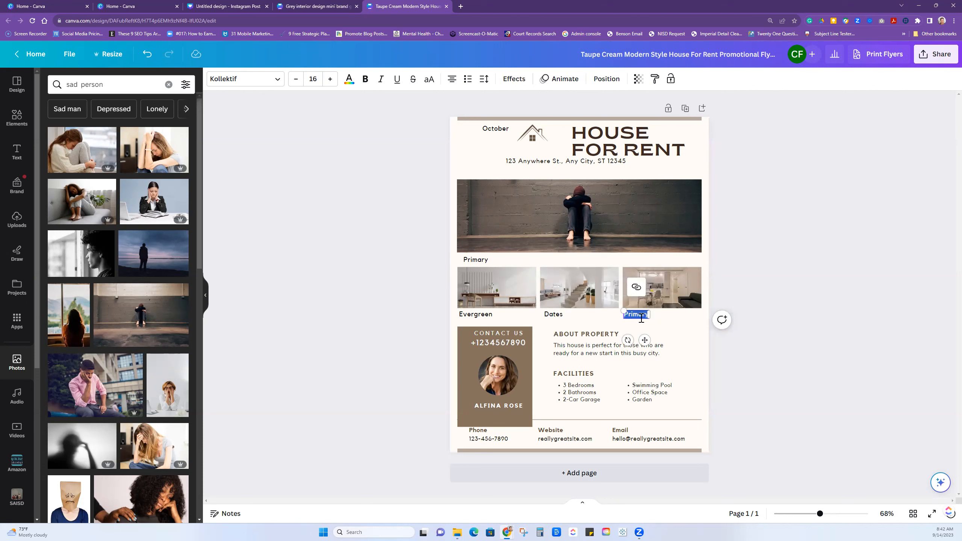
pyautogui.write('Outcome')
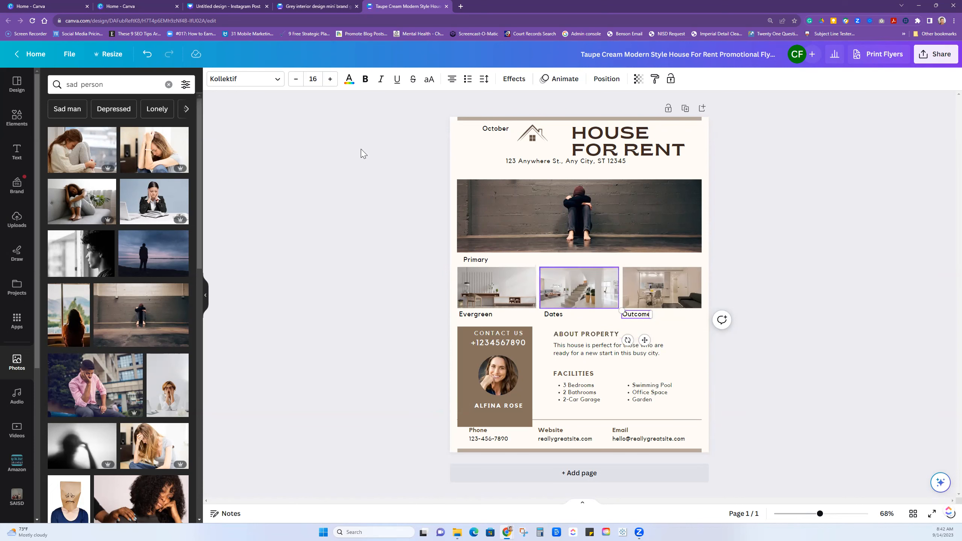
# Step: Switch to the Instagram post design and title page 11 "Story"
pyautogui.click(212, 8)
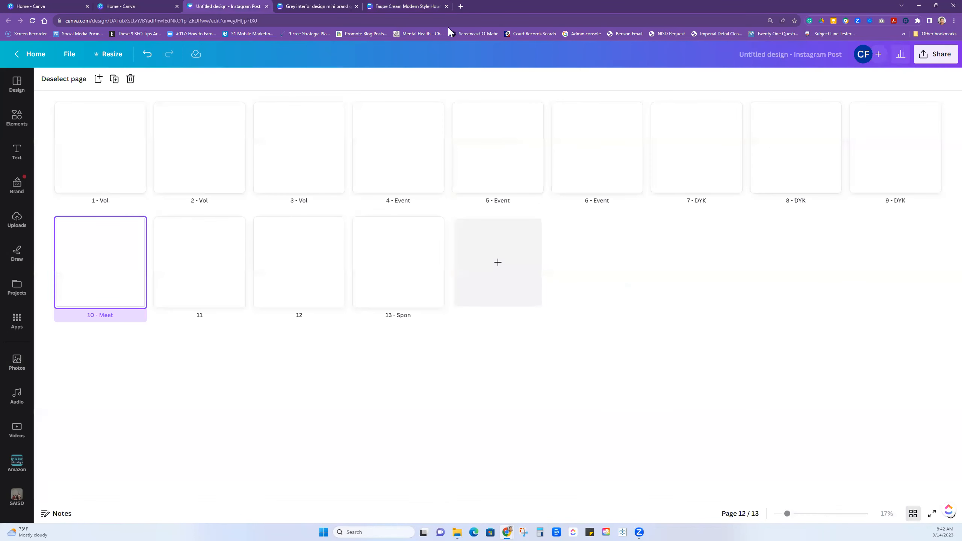
pyautogui.click(420, 8)
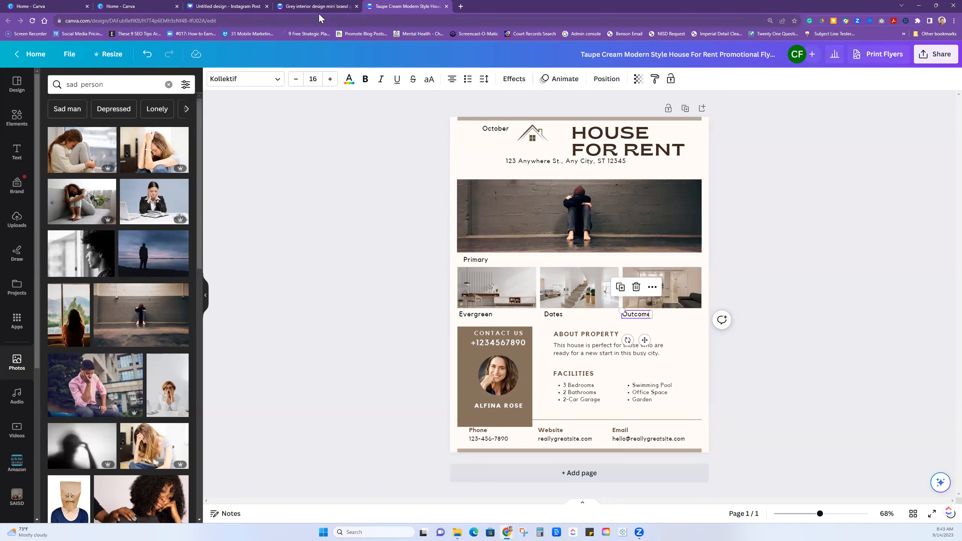
pyautogui.click(217, 5)
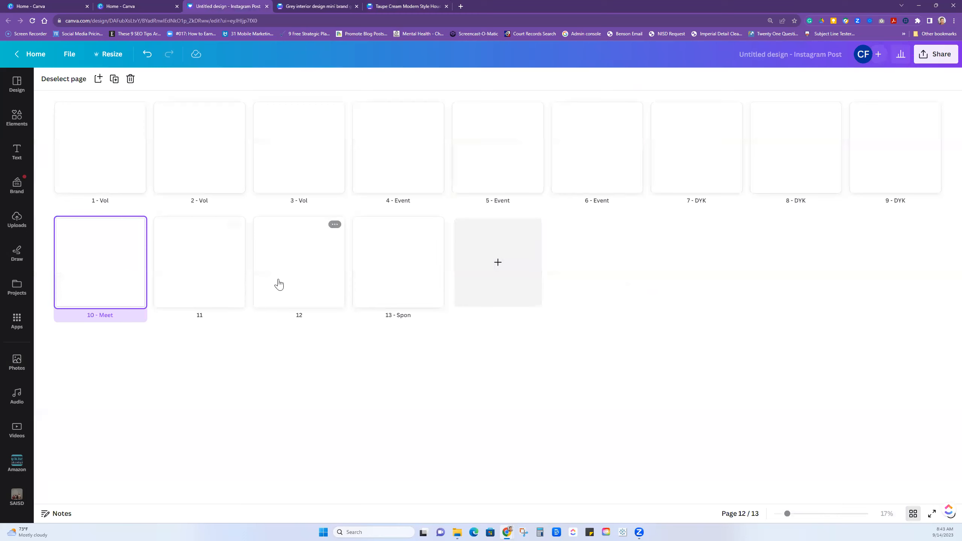
pyautogui.click(207, 314)
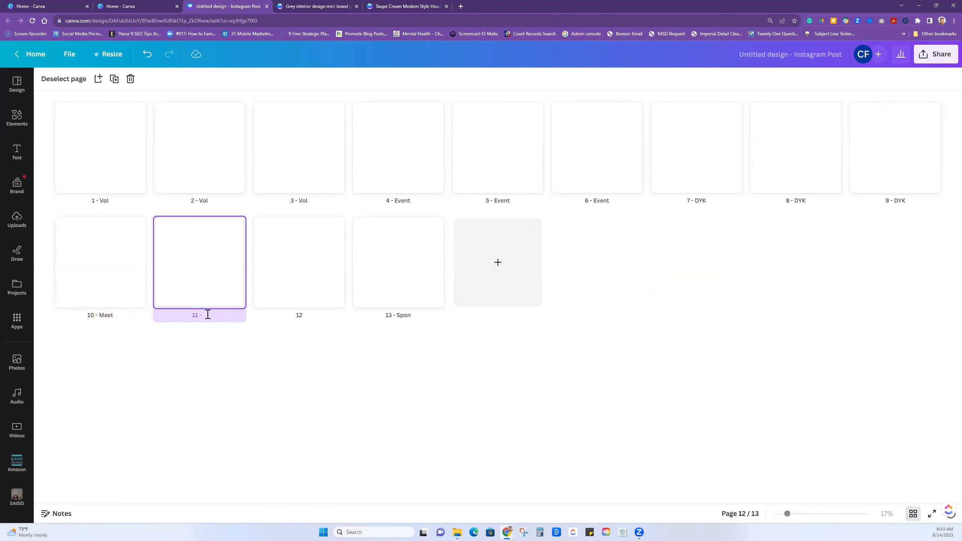
pyautogui.write('Story')
# Step: Create a new Doc from the Canva home page and look through its sample welcome content
pyautogui.click(132, 7)
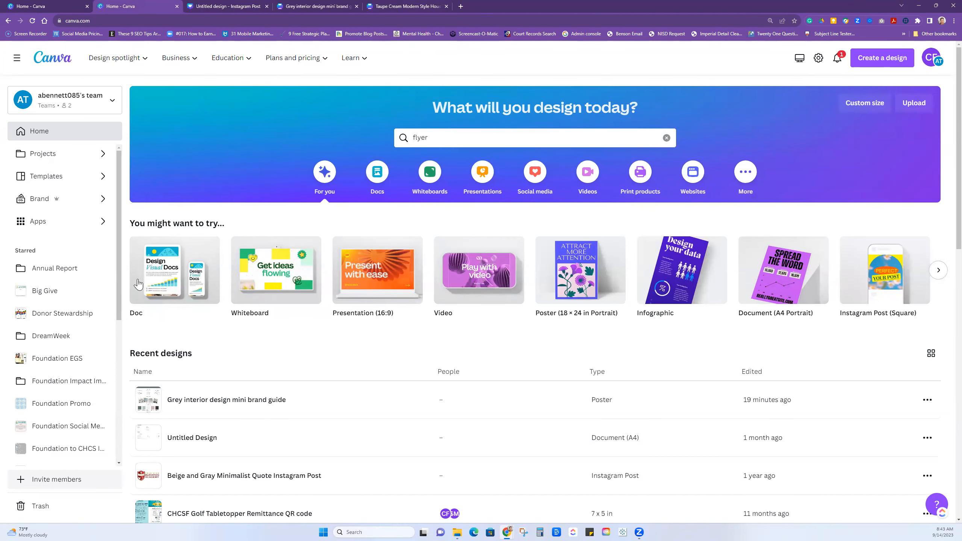
pyautogui.click(151, 265)
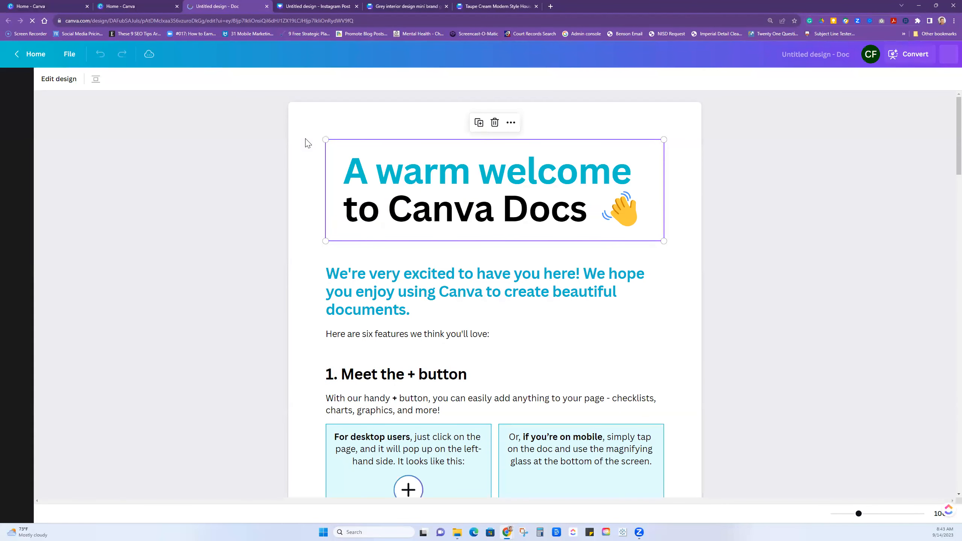
pyautogui.scroll(-9, 458, 206)
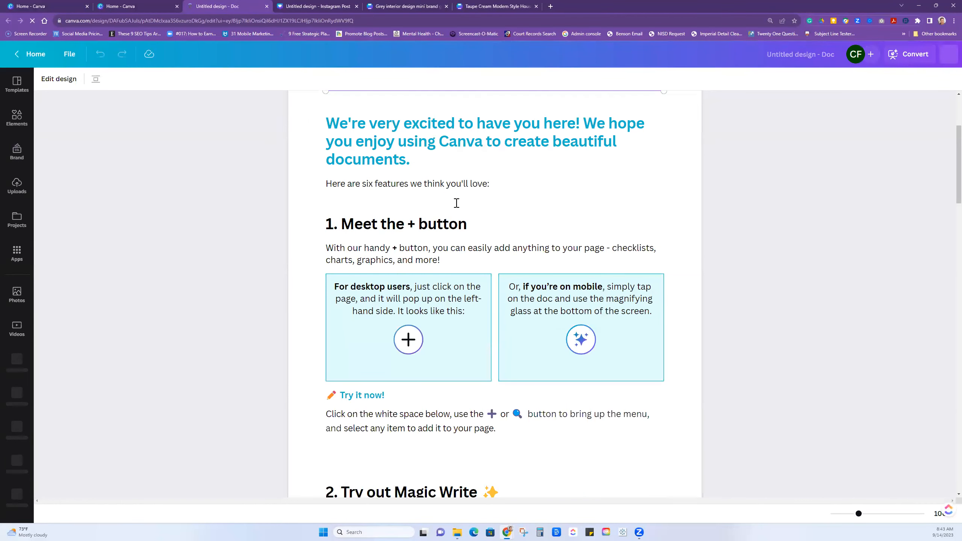
pyautogui.scroll(-4, 472, 217)
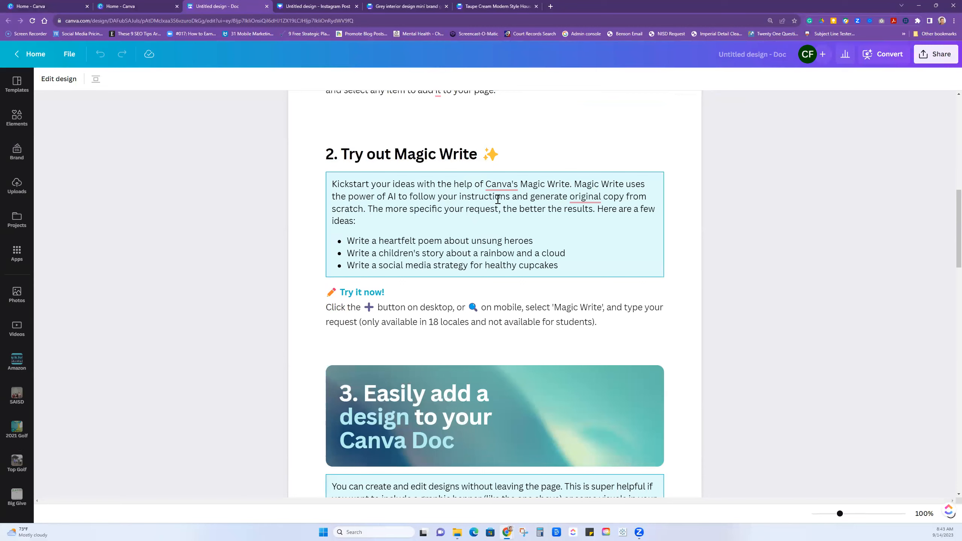
pyautogui.scroll(1, 579, 251)
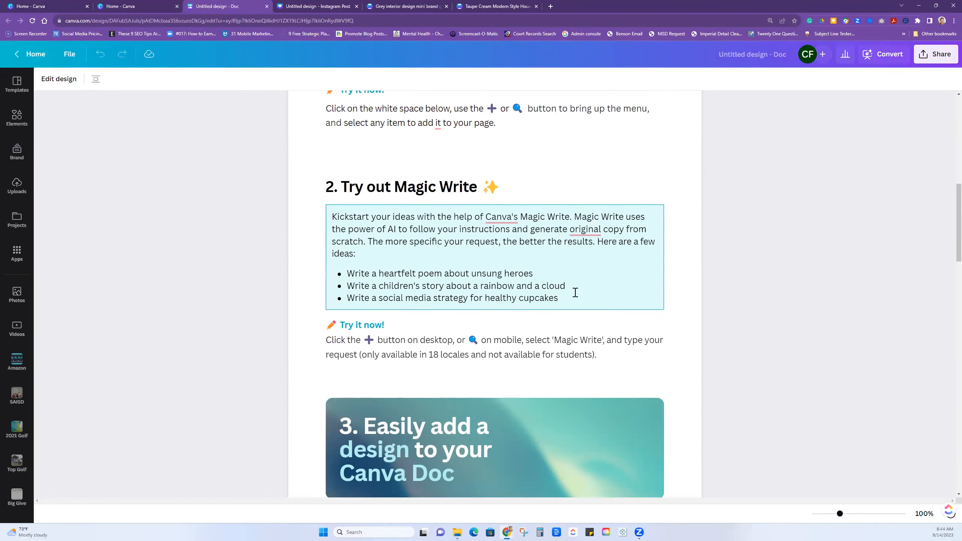
pyautogui.scroll(-20, 573, 292)
pyautogui.scroll(-12, 576, 318)
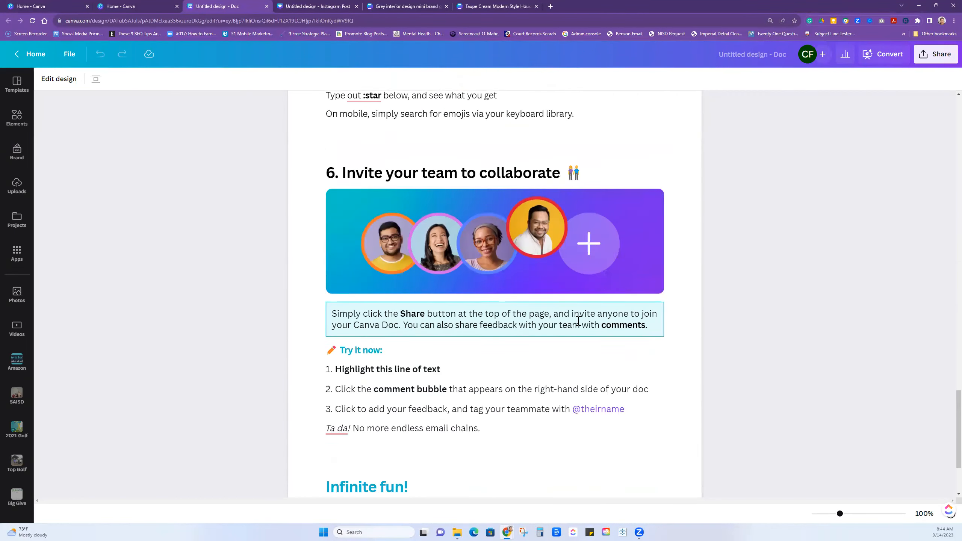
# Step: Delete the embedded design in section 4 of the Doc together with the "5. A bit of emoji fun" heading below it
pyautogui.moveTo(421, 439); pyautogui.dragTo(386, 238)
pyautogui.scroll(12, 386, 238)
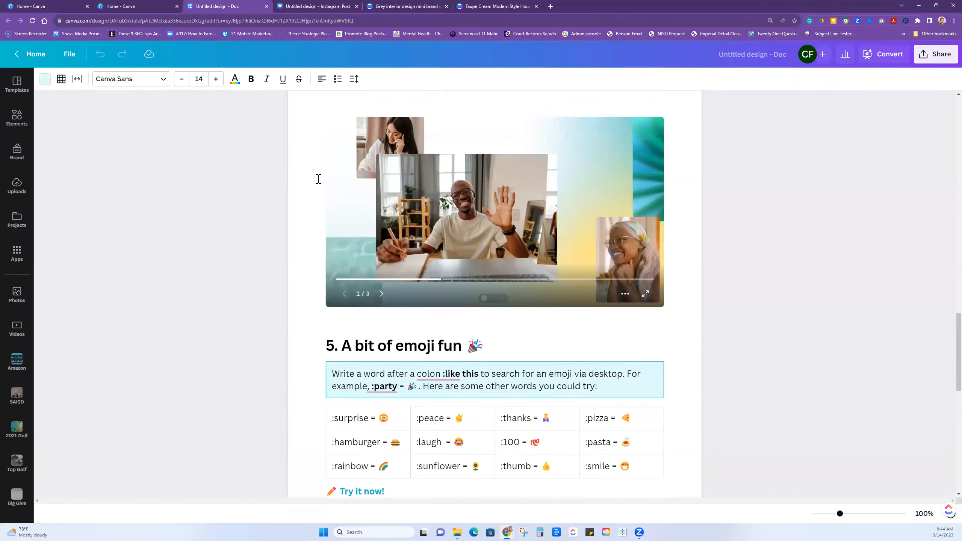
pyautogui.scroll(-6, 382, 216)
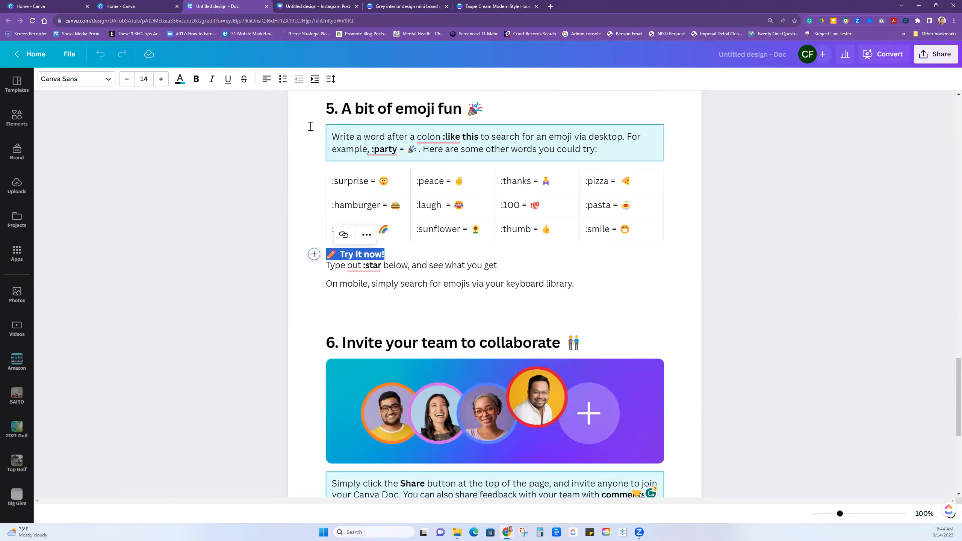
pyautogui.scroll(8, 311, 126)
pyautogui.click(329, 121)
pyautogui.moveTo(331, 122); pyautogui.dragTo(515, 413)
pyautogui.press('BackSpace')
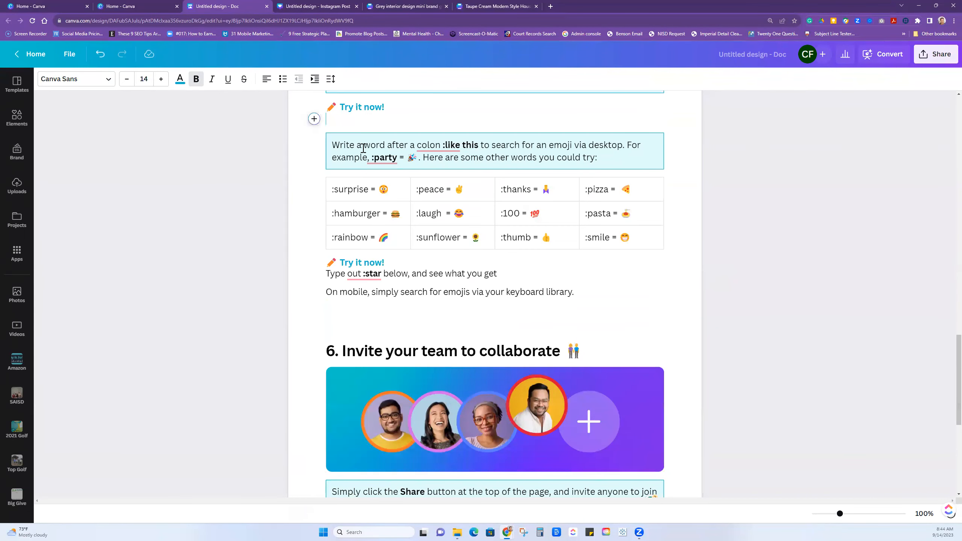
pyautogui.moveTo(328, 106); pyautogui.dragTo(536, 297)
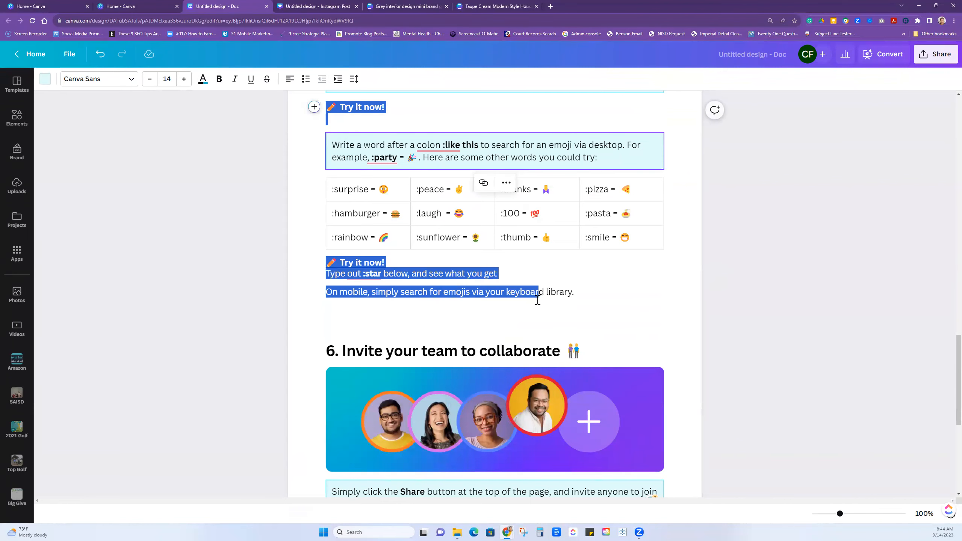
pyautogui.press('BackSpace')
# Step: Delete the "Try it now" instructions of section 6 and the closing "Infinite fun!" heading and paragraph
pyautogui.moveTo(487, 381); pyautogui.dragTo(329, 151)
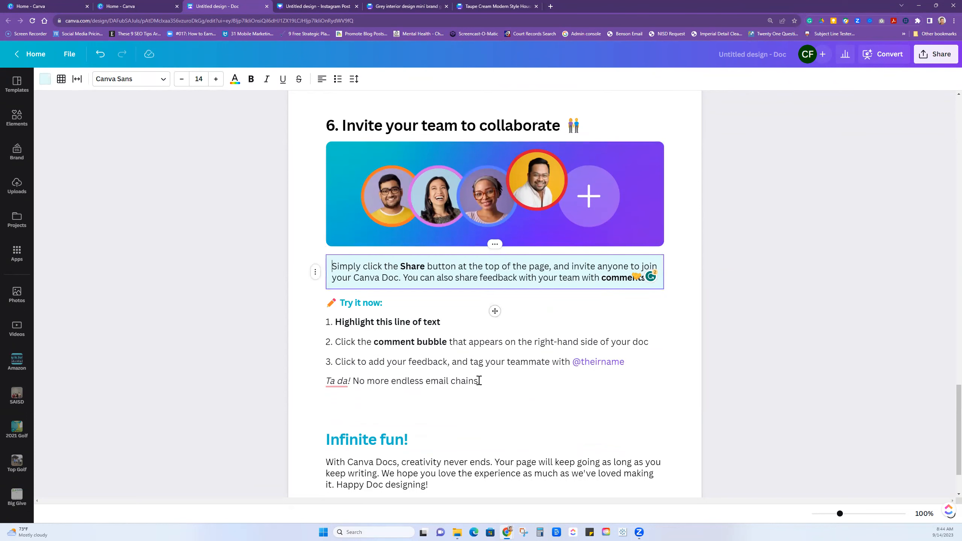
pyautogui.moveTo(326, 303); pyautogui.dragTo(487, 378)
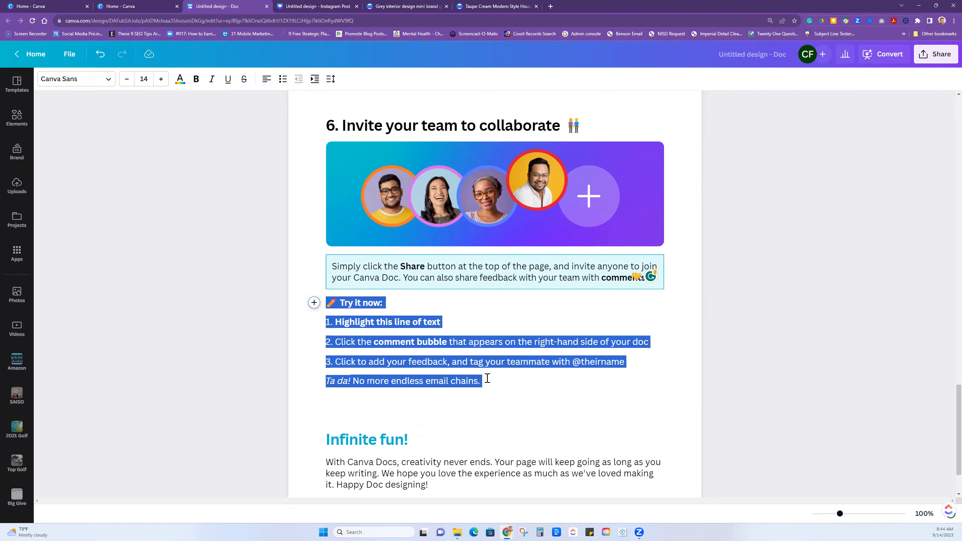
pyautogui.press('BackSpace')
pyautogui.moveTo(412, 442); pyautogui.dragTo(318, 344)
pyautogui.press('BackSpace')
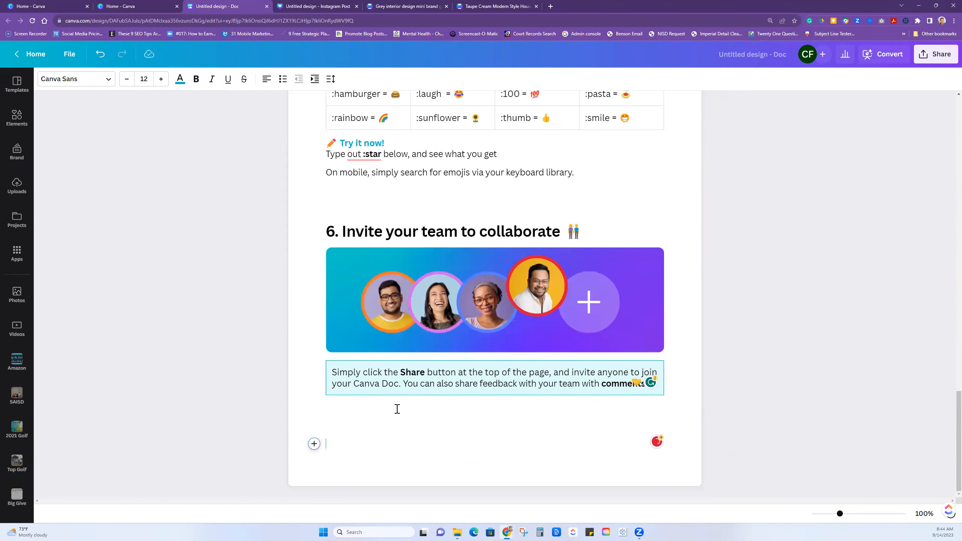
pyautogui.press('BackSpace')
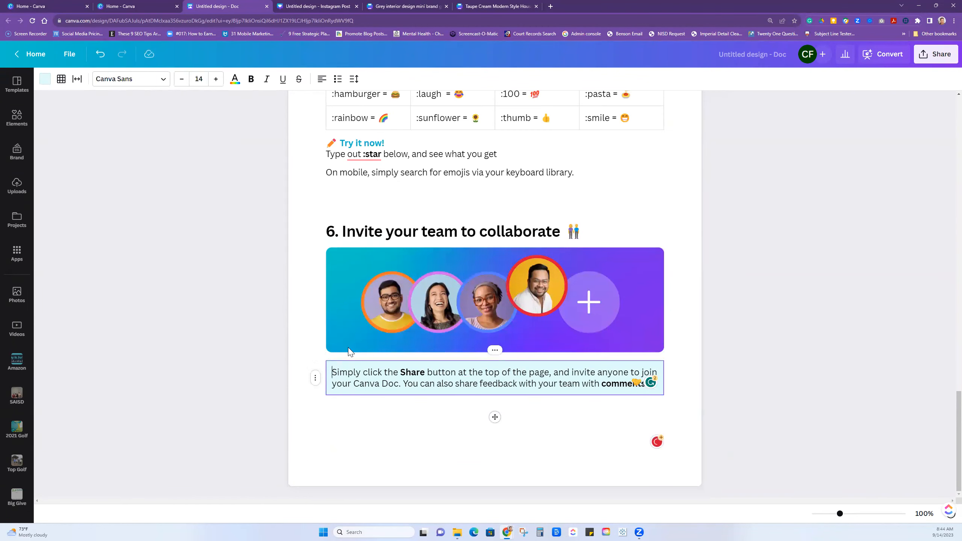
# Step: Delete the tip box about sharing and the team banner image in section 6
pyautogui.click(314, 377)
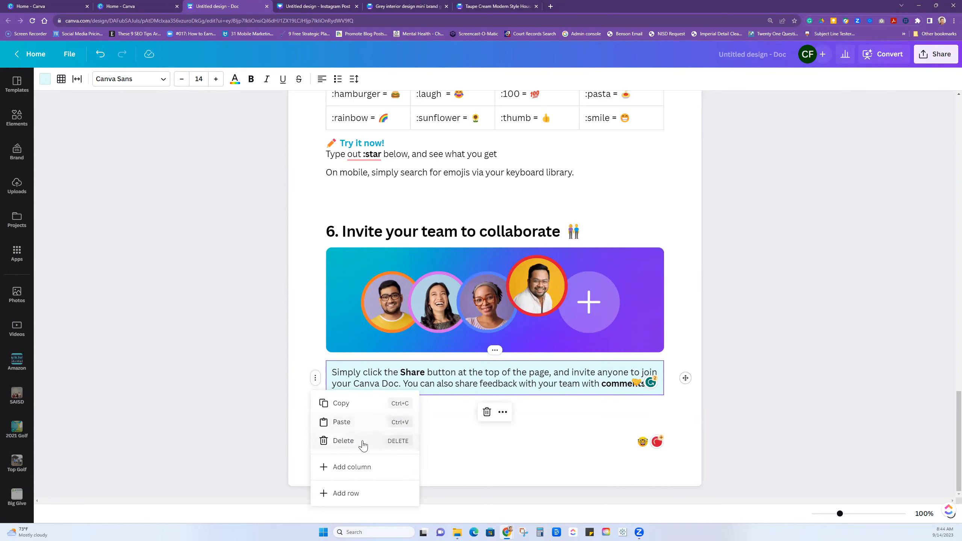
pyautogui.click(362, 441)
pyautogui.click(364, 390)
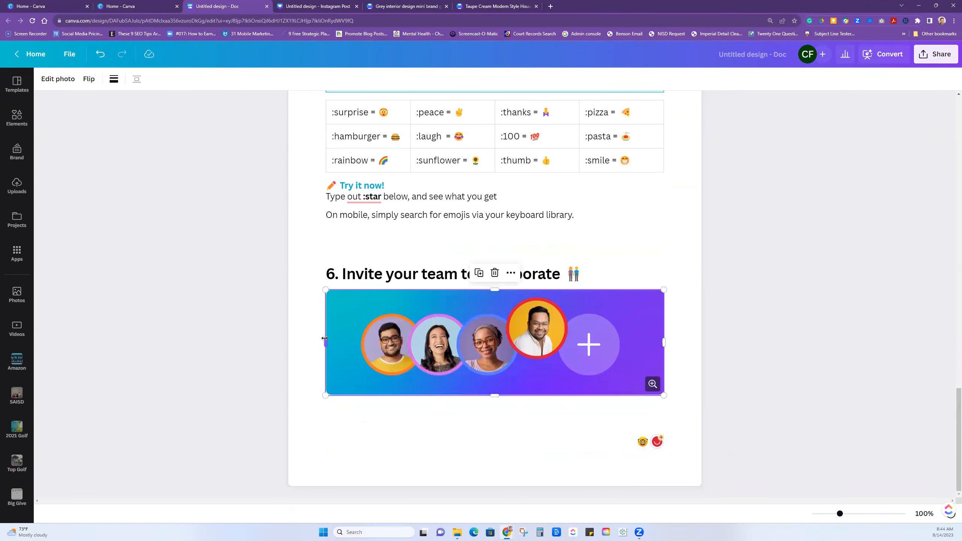
pyautogui.press('BackSpace')
# Step: Delete the "6. Invite your team to collaborate" heading
pyautogui.hotkey('shift', 'Left')
pyautogui.hotkey('shift', 'Left')
pyautogui.hotkey('shift', 'Left')
pyautogui.hotkey('shift', 'Left')
pyautogui.hotkey('shift', 'Left')
pyautogui.hotkey('shift', 'Left')
pyautogui.hotkey('shift', 'Left')
pyautogui.hotkey('shift', 'Left')
pyautogui.hotkey('shift', 'Left')
pyautogui.hotkey('shift', 'Left')
pyautogui.hotkey('shift', 'Left')
pyautogui.hotkey('shift', 'Left')
pyautogui.hotkey('shift', 'Left')
pyautogui.hotkey('shift', 'Left')
pyautogui.hotkey('shift', 'Left')
pyautogui.hotkey('shift', 'Left')
pyautogui.hotkey('shift', 'Left')
pyautogui.hotkey('shift', 'Left')
pyautogui.hotkey('shift', 'Left')
pyautogui.hotkey('shift', 'Left')
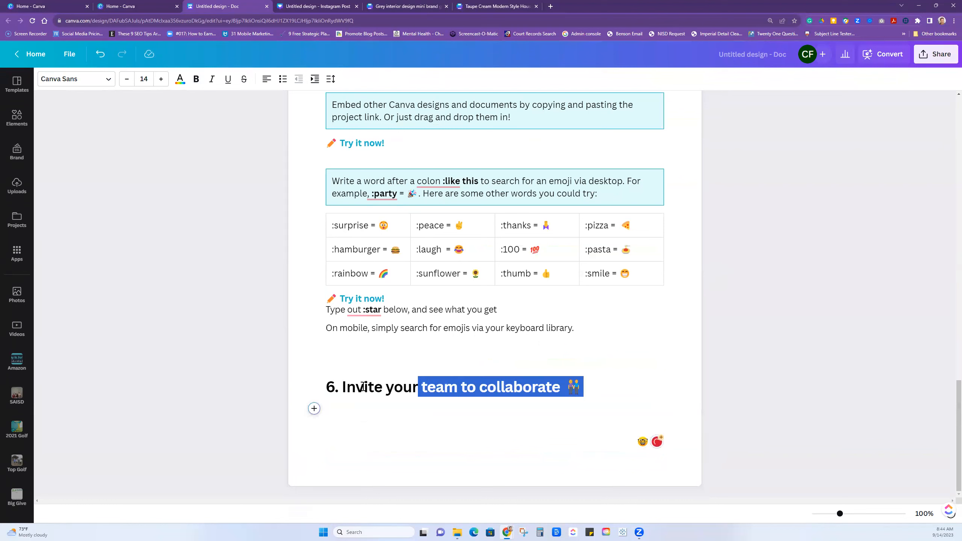
pyautogui.press('BackSpace')
# Step: Delete the rest of the emoji section: its "Try it now!" text, tip box and emoji table
pyautogui.moveTo(570, 326); pyautogui.dragTo(317, 299)
pyautogui.press('BackSpace')
pyautogui.moveTo(670, 310); pyautogui.dragTo(329, 204)
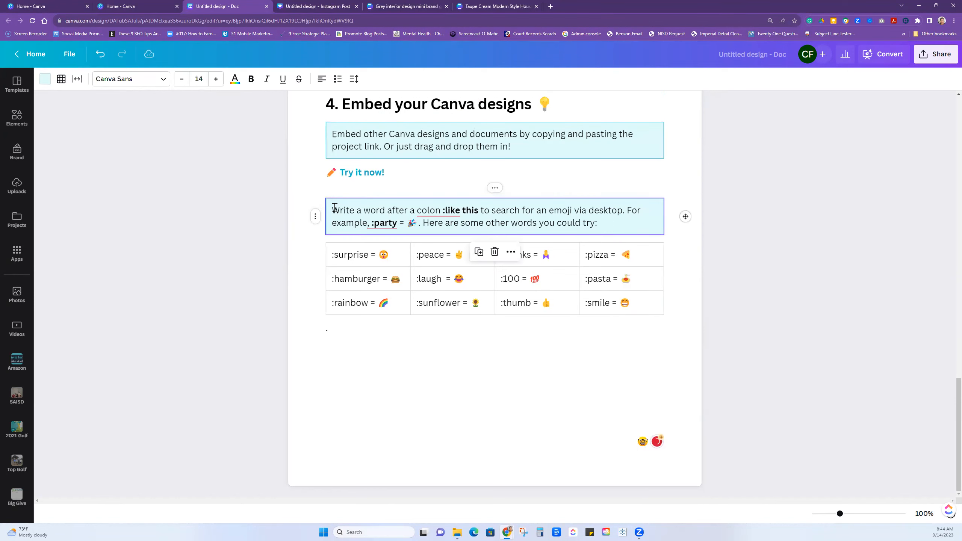
pyautogui.click(315, 216)
pyautogui.click(327, 279)
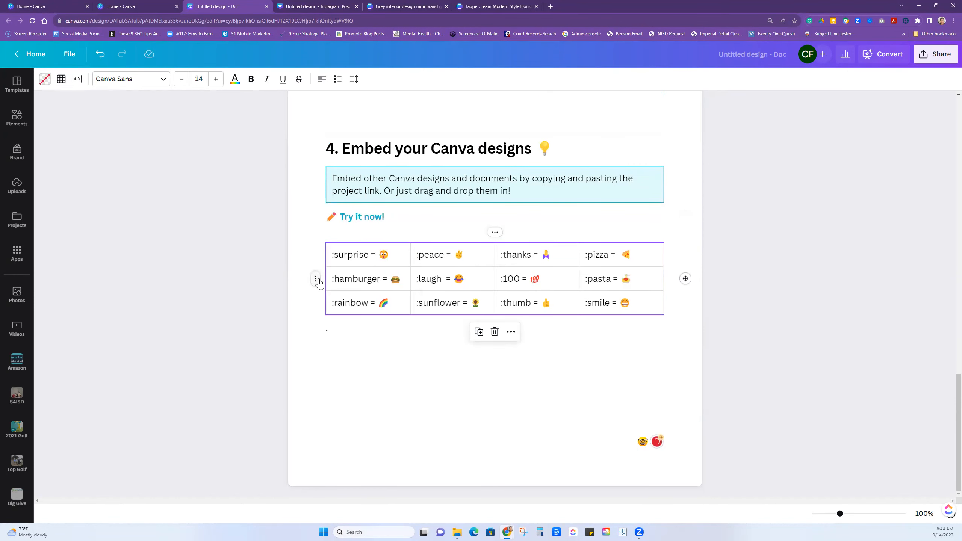
pyautogui.click(315, 279)
pyautogui.click(331, 343)
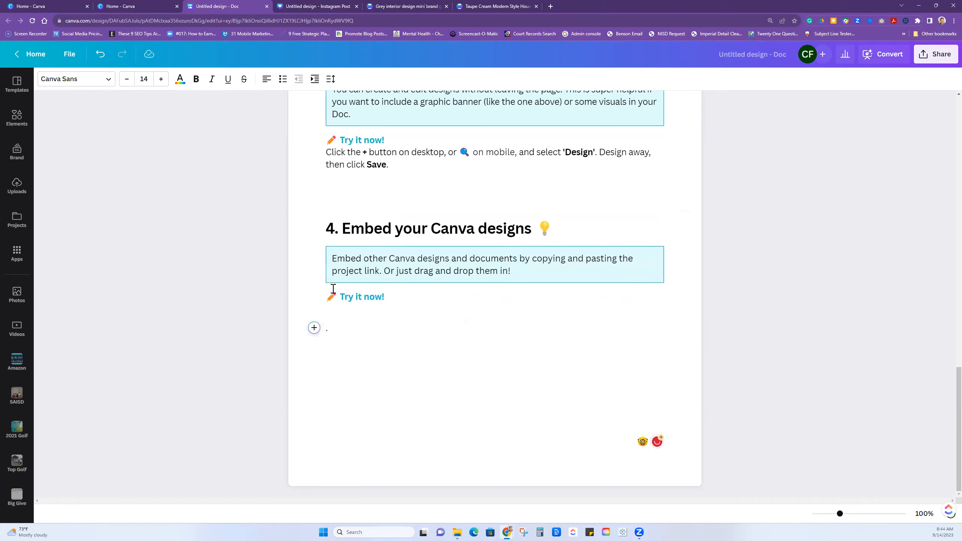
# Step: Delete the rest of section 4: its "Try it now!" line, "Embed your Canva designs" heading and tip box
pyautogui.moveTo(387, 296); pyautogui.dragTo(326, 296)
pyautogui.press('BackSpace')
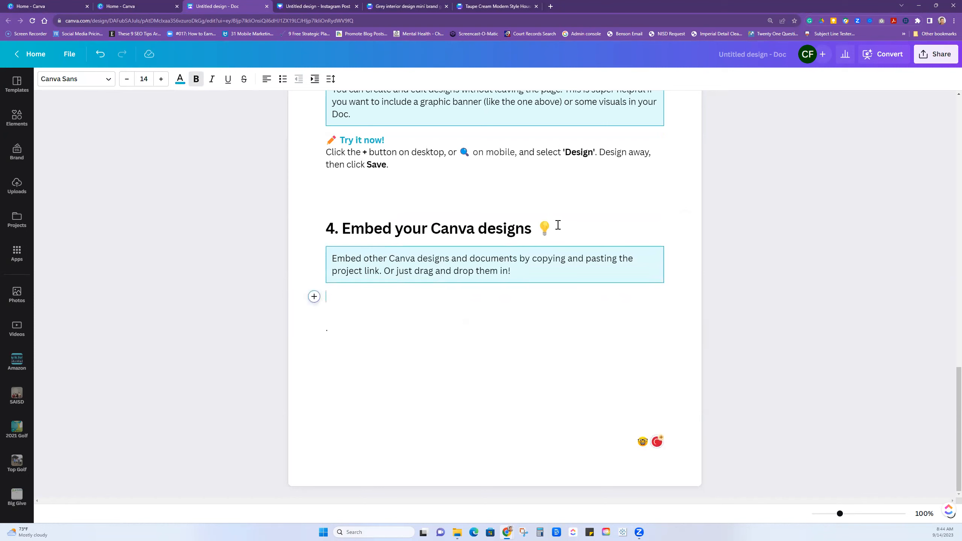
pyautogui.moveTo(557, 226); pyautogui.dragTo(329, 223)
pyautogui.press('BackSpace')
pyautogui.click(427, 258)
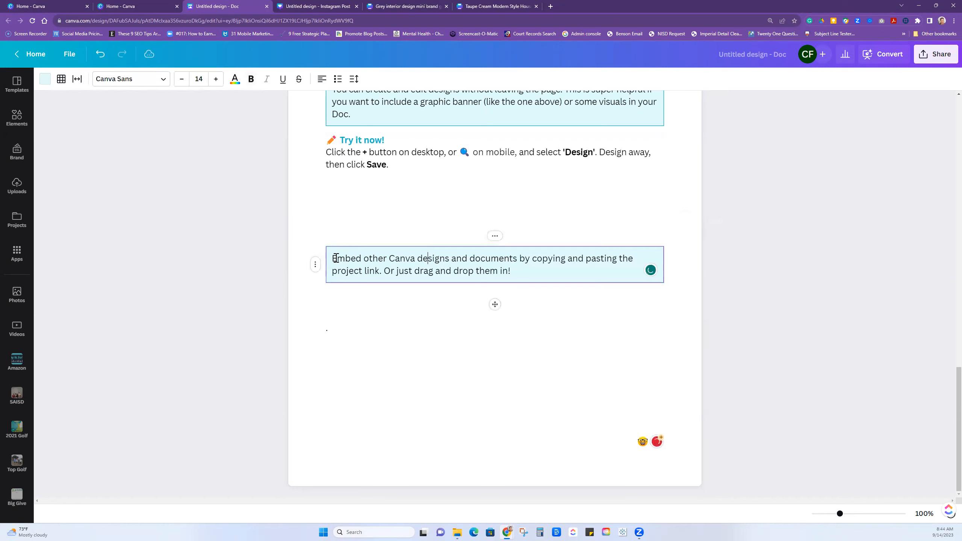
pyautogui.click(316, 260)
pyautogui.click(344, 327)
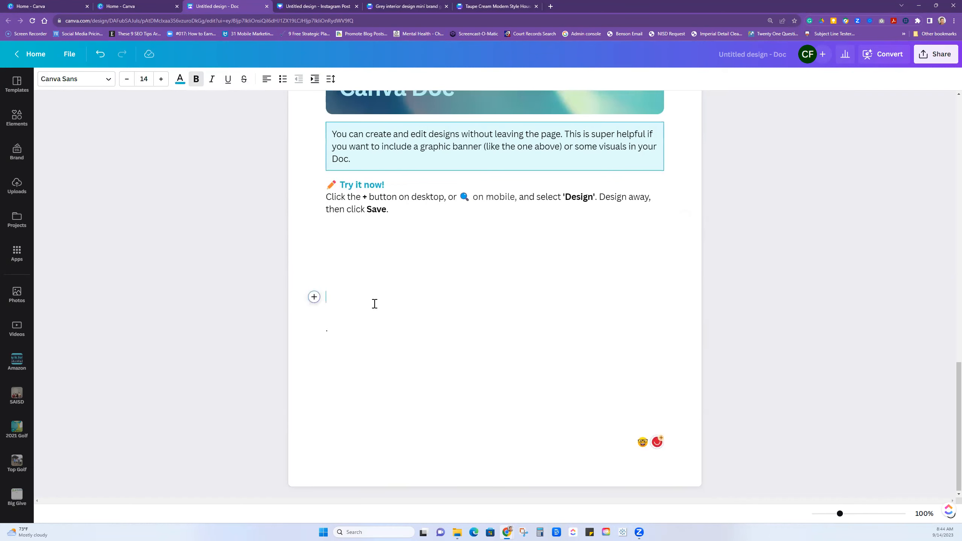
# Step: Delete section 3 of the Doc: its "Try it now!" text, tip box and "Easily add a design" banner
pyautogui.scroll(5, 375, 304)
pyautogui.moveTo(390, 401); pyautogui.dragTo(325, 342)
pyautogui.press('BackSpace')
pyautogui.click(328, 337)
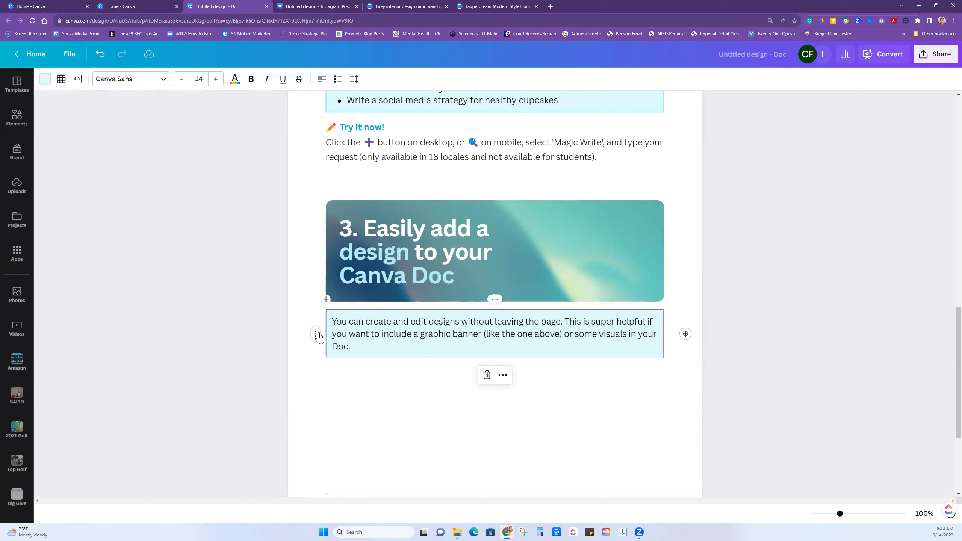
pyautogui.click(315, 334)
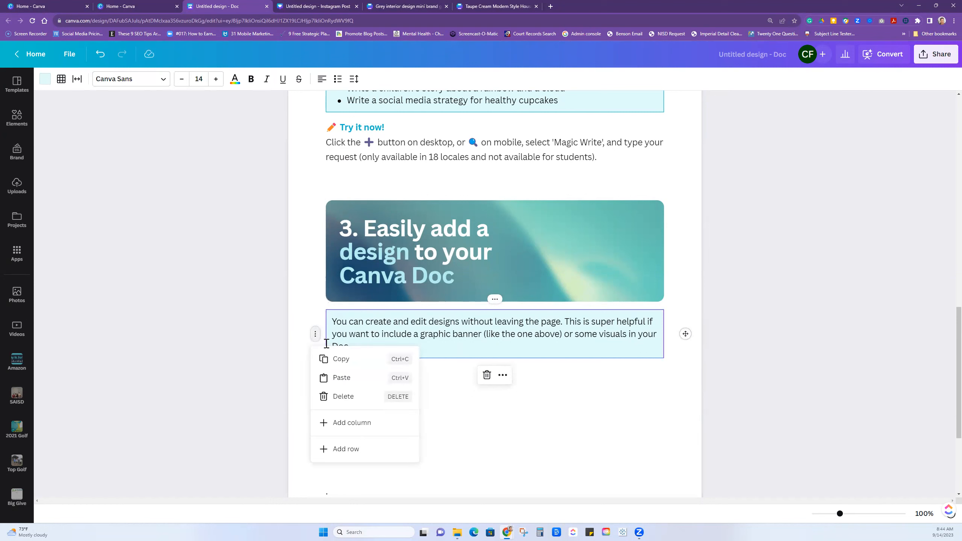
pyautogui.click(339, 397)
pyautogui.click(329, 271)
pyautogui.press('Delete')
# Step: Delete section 2 of the Doc: its "Try it now!" text, ideas box and "Try out Magic Write" heading
pyautogui.scroll(4, 376, 231)
pyautogui.moveTo(604, 313); pyautogui.dragTo(290, 276)
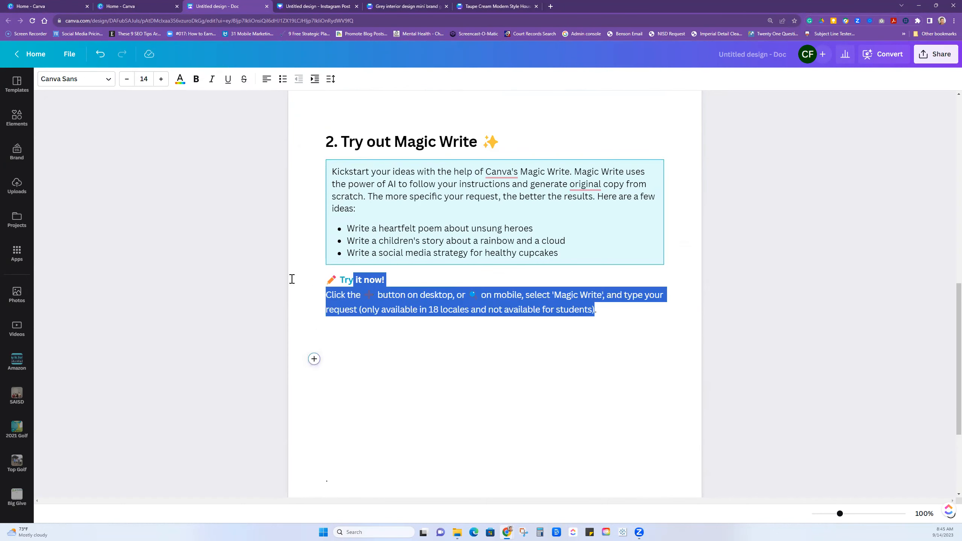
pyautogui.press('Delete')
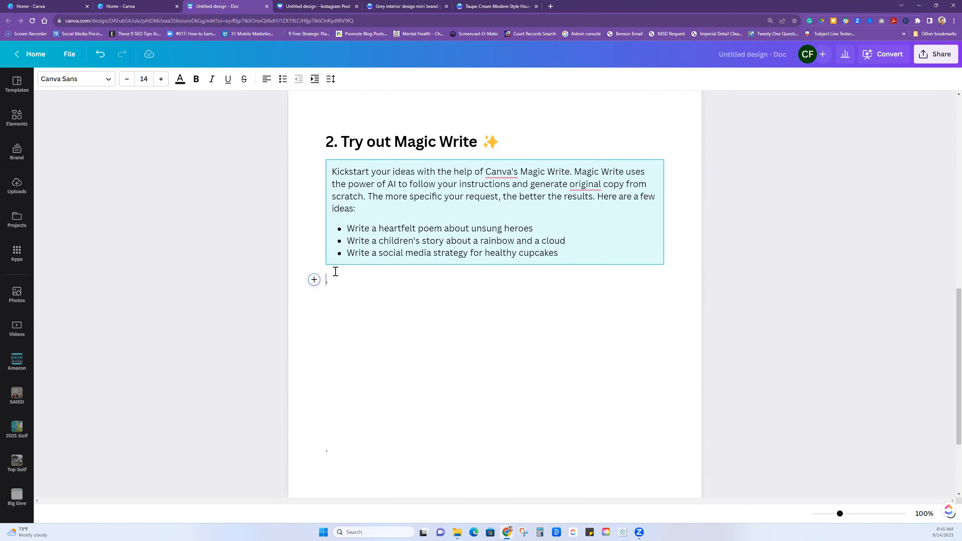
pyautogui.click(315, 212)
pyautogui.click(315, 212)
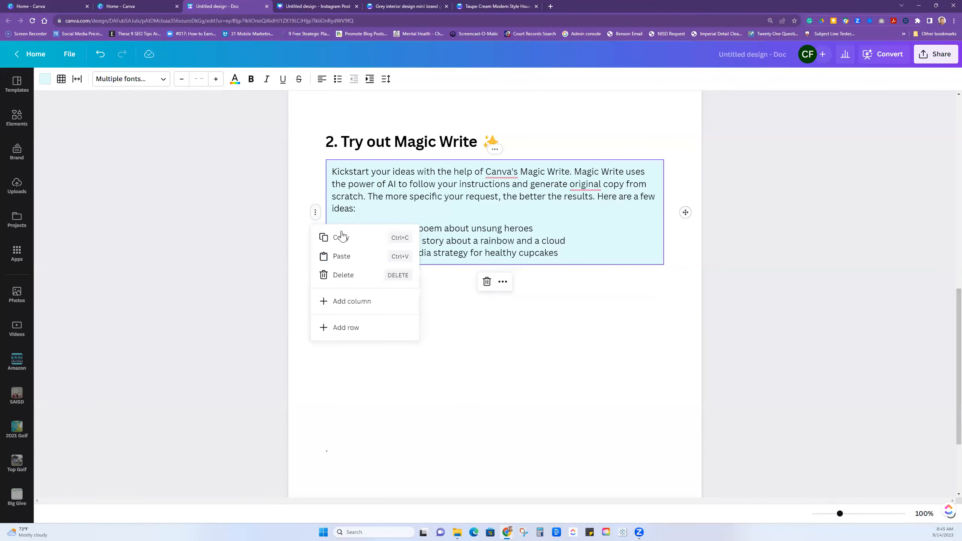
pyautogui.click(338, 275)
pyautogui.scroll(6, 379, 281)
pyautogui.moveTo(513, 377); pyautogui.dragTo(323, 366)
pyautogui.press('Delete')
# Step: Delete the "Try it now!" text and the two side-by-side desktop and mobile boxes in section 1
pyautogui.moveTo(494, 306); pyautogui.dragTo(327, 268)
pyautogui.press('Delete')
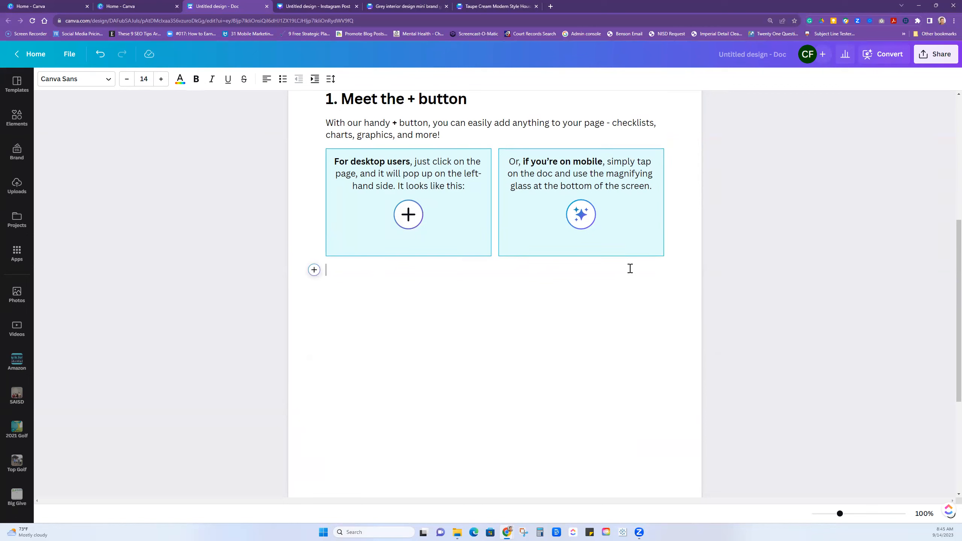
pyautogui.click(345, 188)
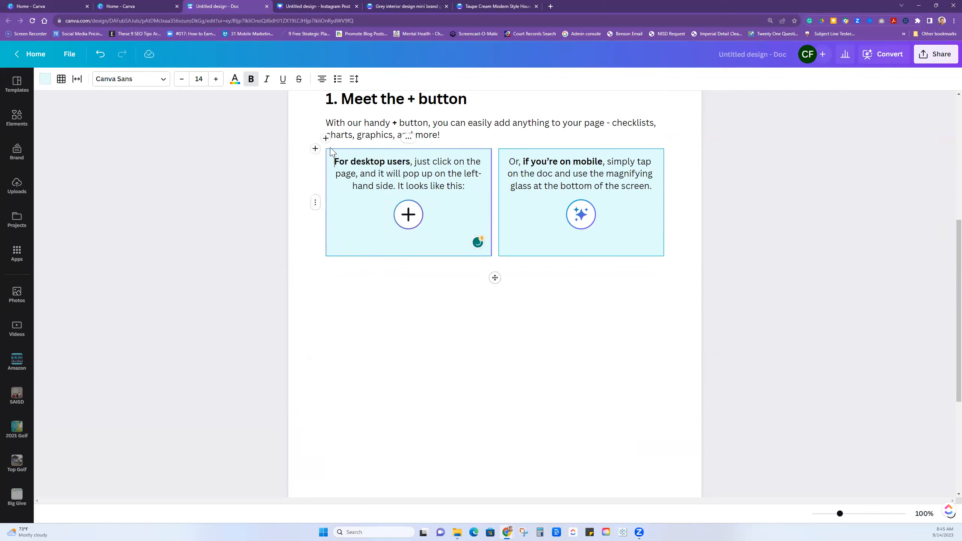
pyautogui.click(314, 202)
pyautogui.click(327, 264)
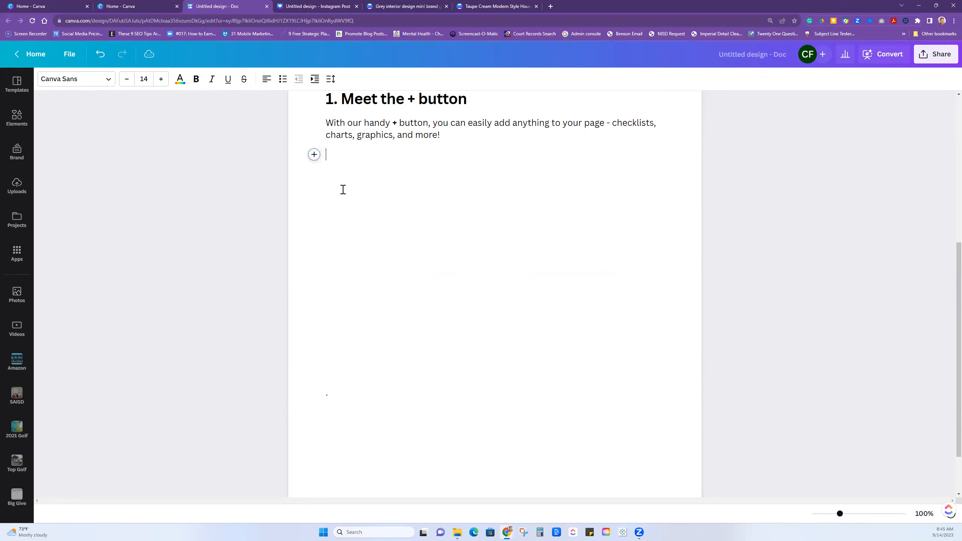
# Step: Delete the remaining sample content: the section 1 heading and text, the six-features line, the blue welcome paragraph and the welcome banner
pyautogui.scroll(5, 441, 193)
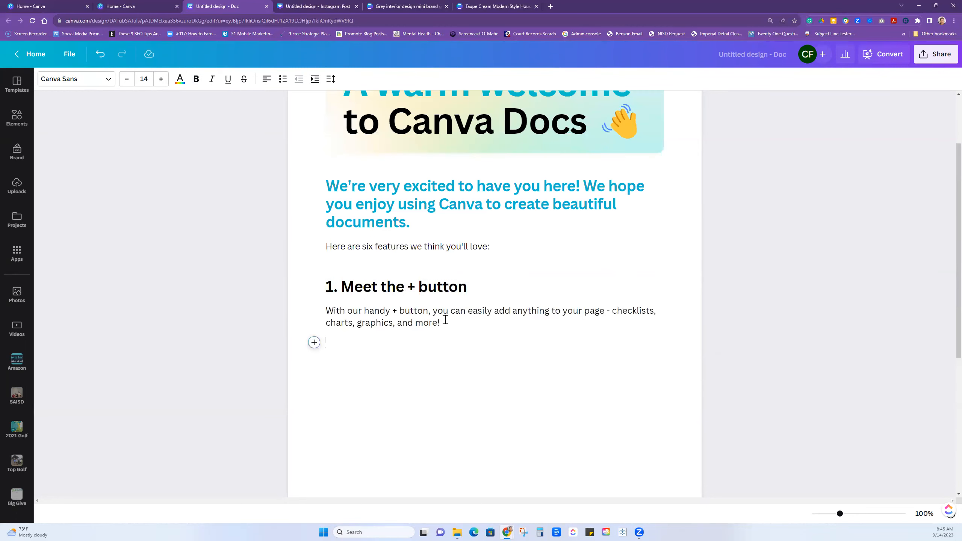
pyautogui.moveTo(445, 319); pyautogui.dragTo(314, 269)
pyautogui.press('BackSpace')
pyautogui.moveTo(488, 248); pyautogui.dragTo(323, 248)
pyautogui.press('BackSpace')
pyautogui.moveTo(330, 208); pyautogui.dragTo(316, 187)
pyautogui.press('BackSpace')
pyautogui.click(405, 227)
pyautogui.press('BackSpace')
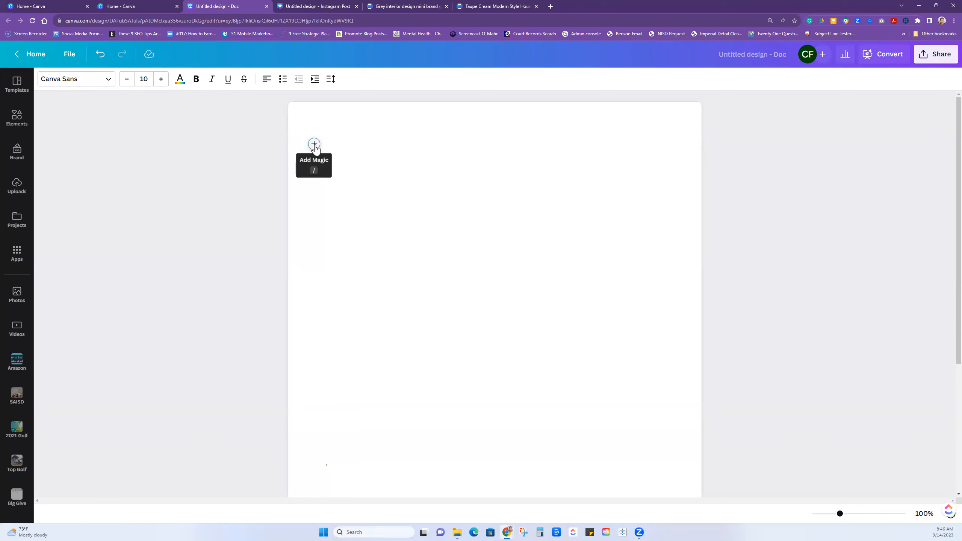
pyautogui.click(314, 144)
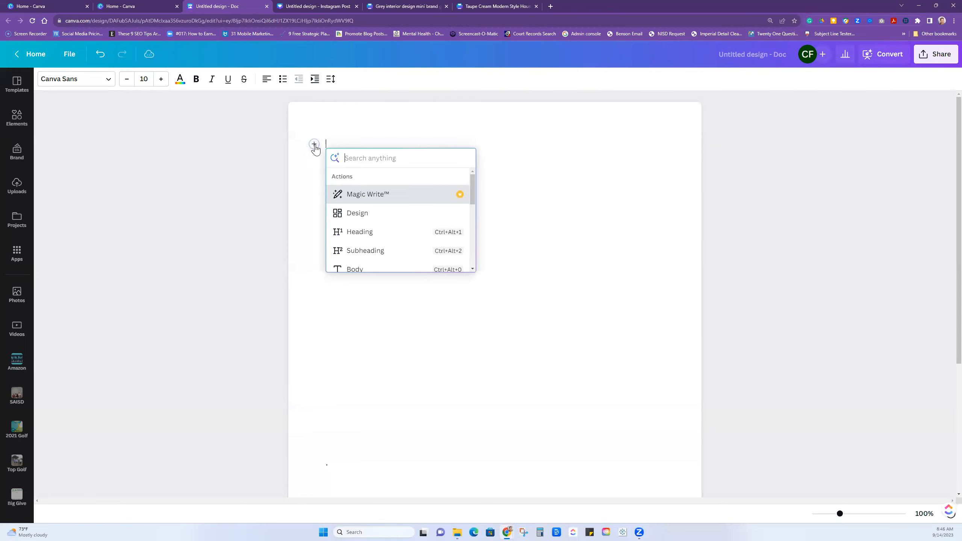
pyautogui.click(349, 194)
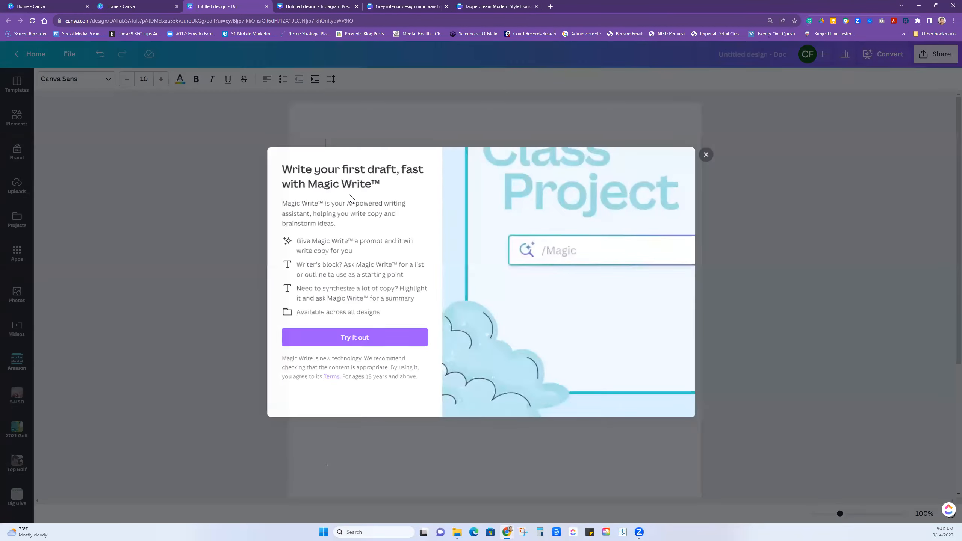
pyautogui.click(712, 151)
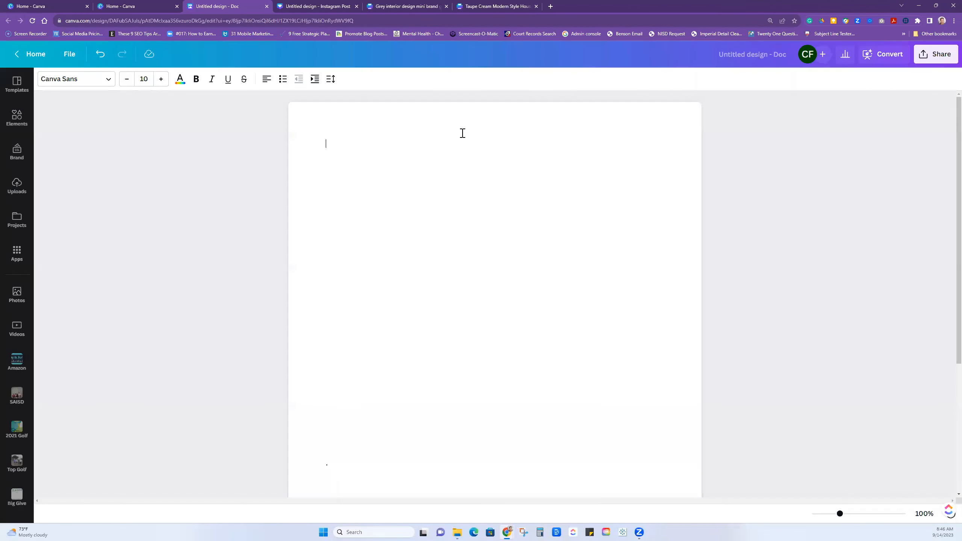
# Step: Generate text on the empty page with Magic Write using the prompt "please provide 10 topics about the value of reading and philanthropy"
pyautogui.click(317, 145)
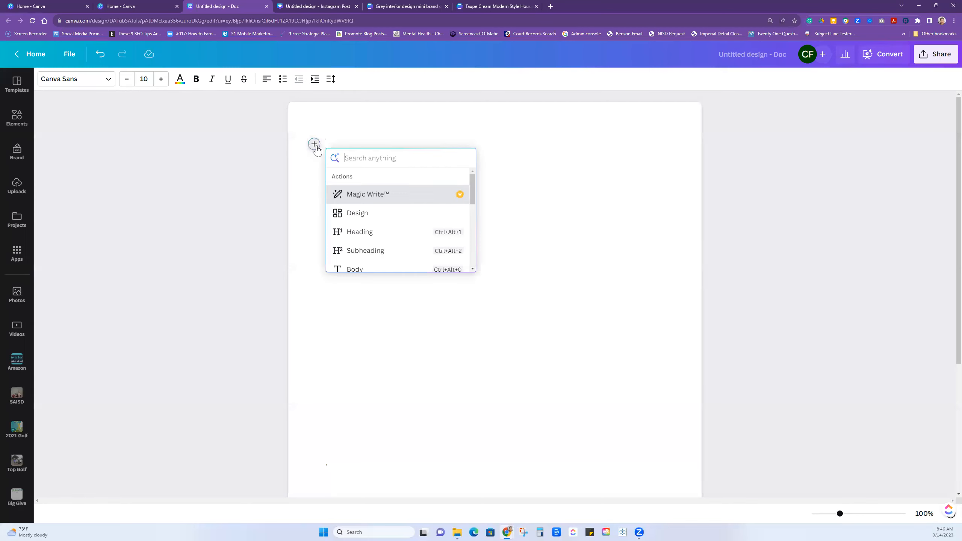
pyautogui.click(338, 197)
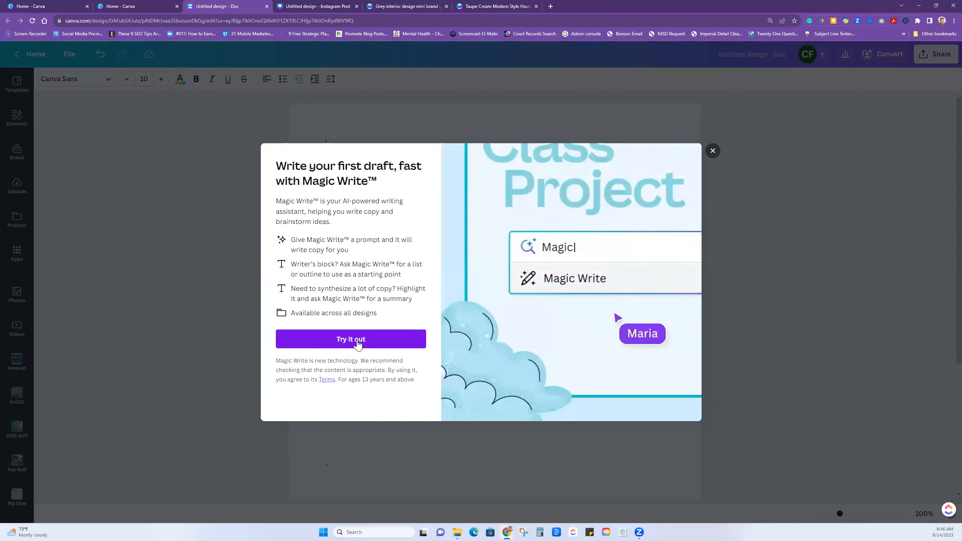
pyautogui.click(358, 346)
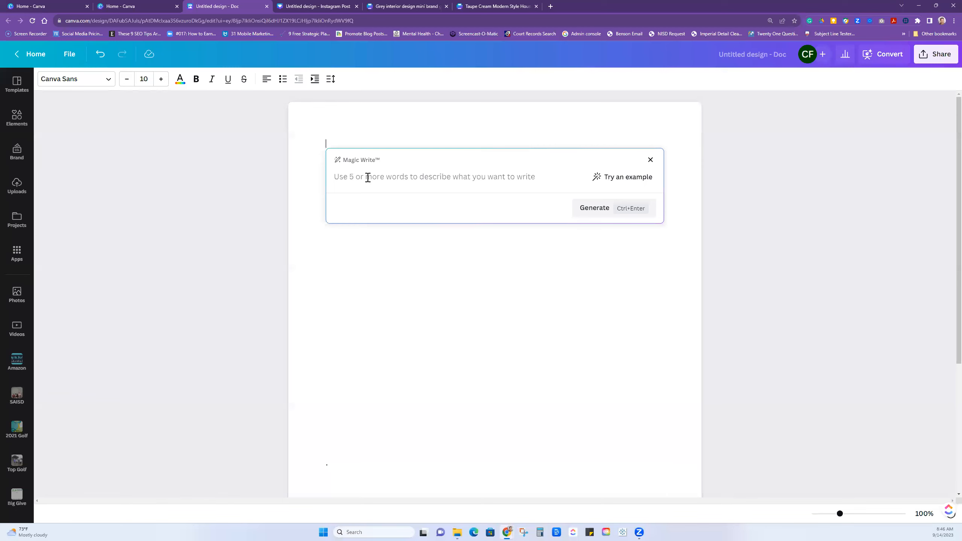
pyautogui.write('pl')
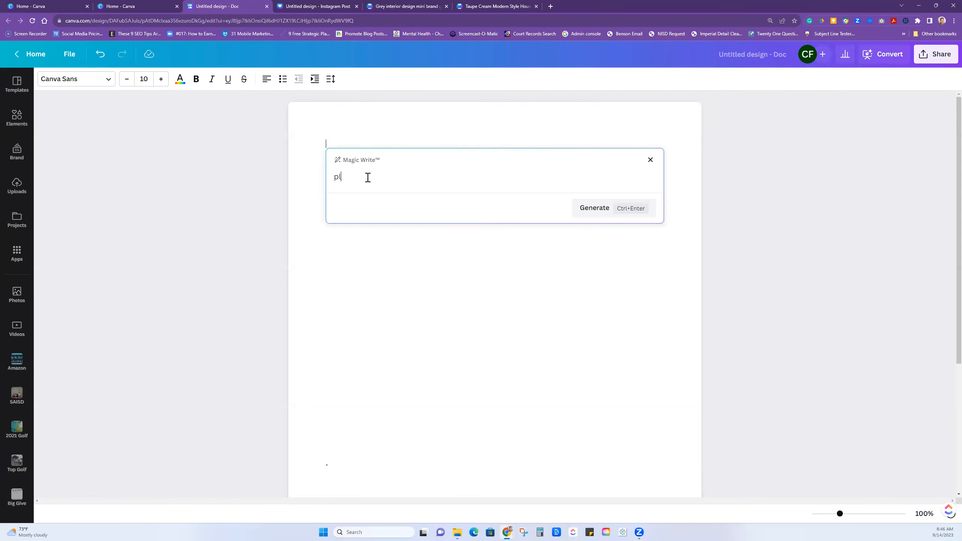
pyautogui.write('ease provide')
pyautogui.write('10 topics about the value of reading and')
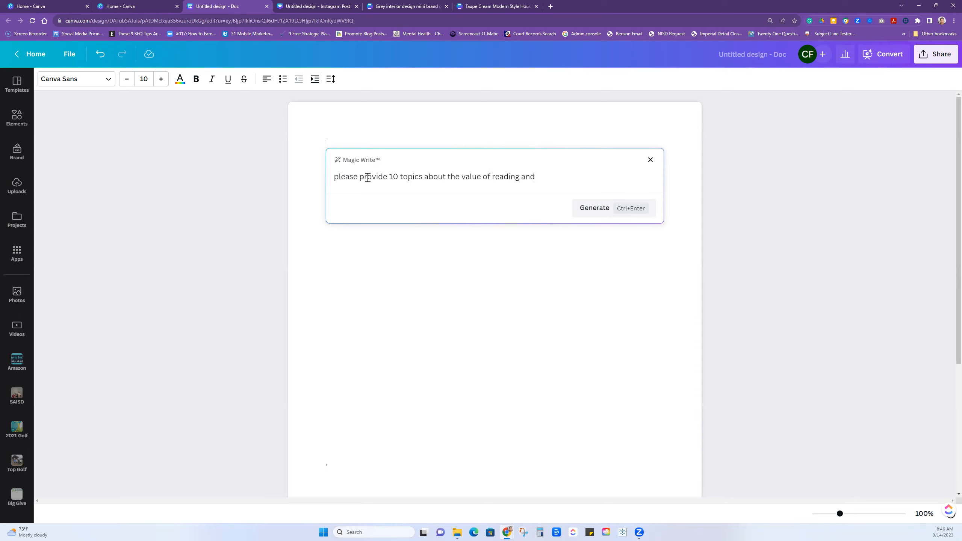
pyautogui.write(' philatnthropy')
pyautogui.click(592, 210)
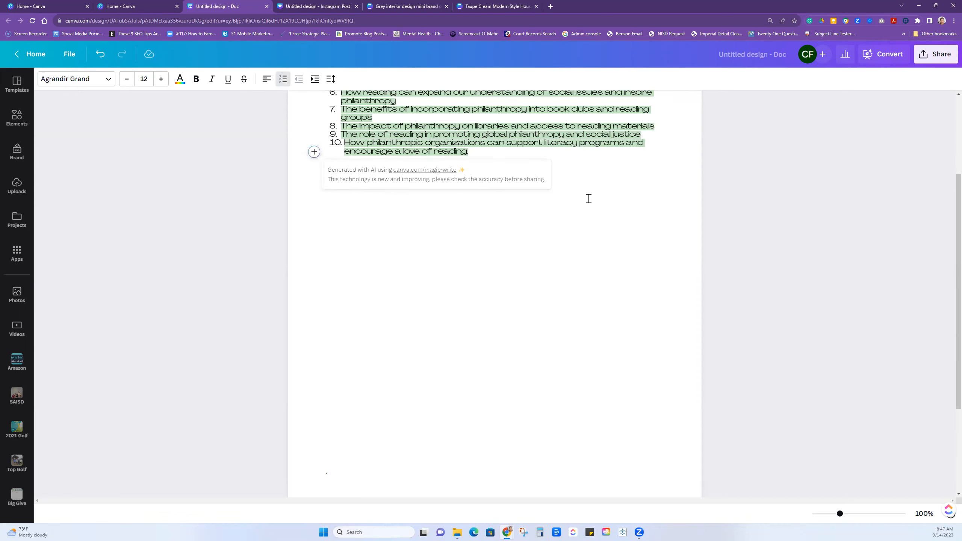
# Step: Apply the Training 9/14/23 brand's Title text style to the generated intro sentence and numbered topic list
pyautogui.scroll(4, 547, 265)
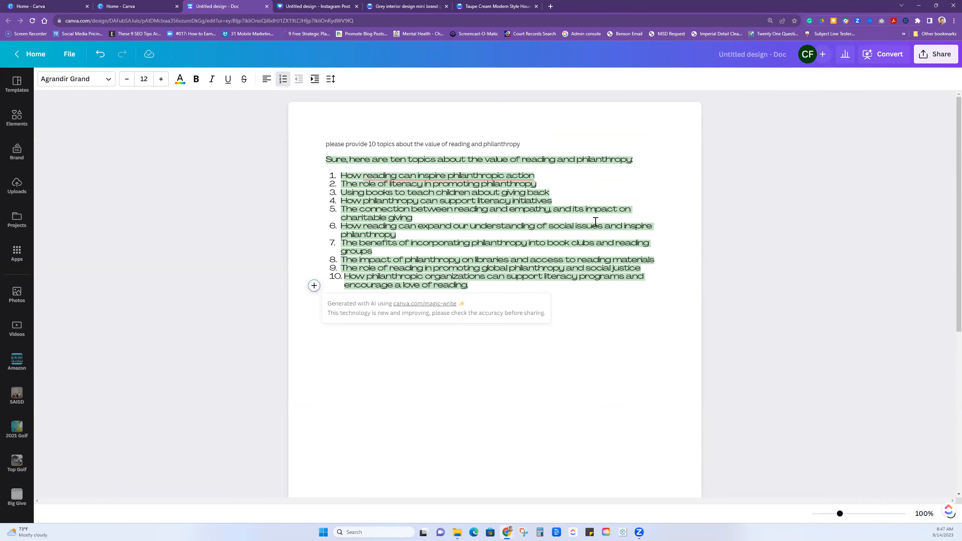
pyautogui.click(605, 325)
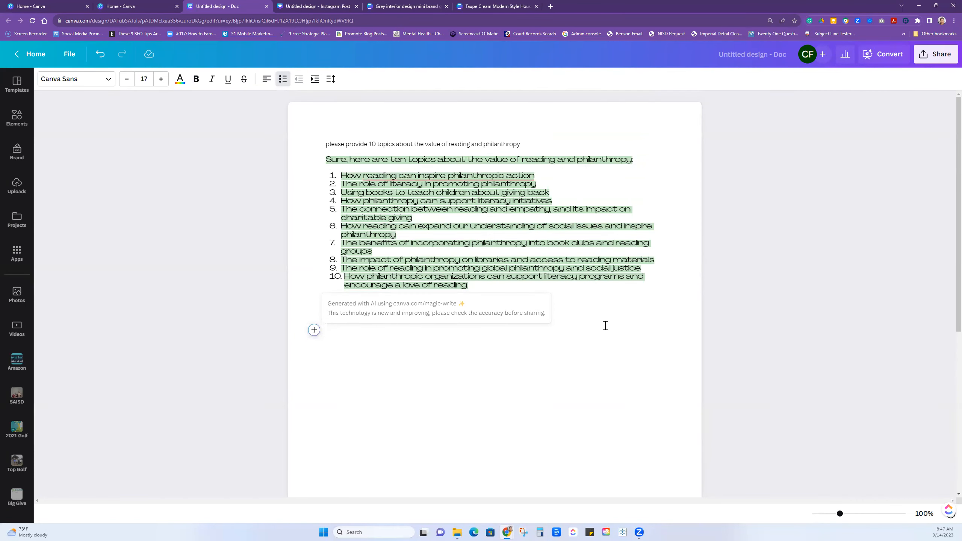
pyautogui.moveTo(476, 284); pyautogui.dragTo(301, 159)
pyautogui.click(88, 79)
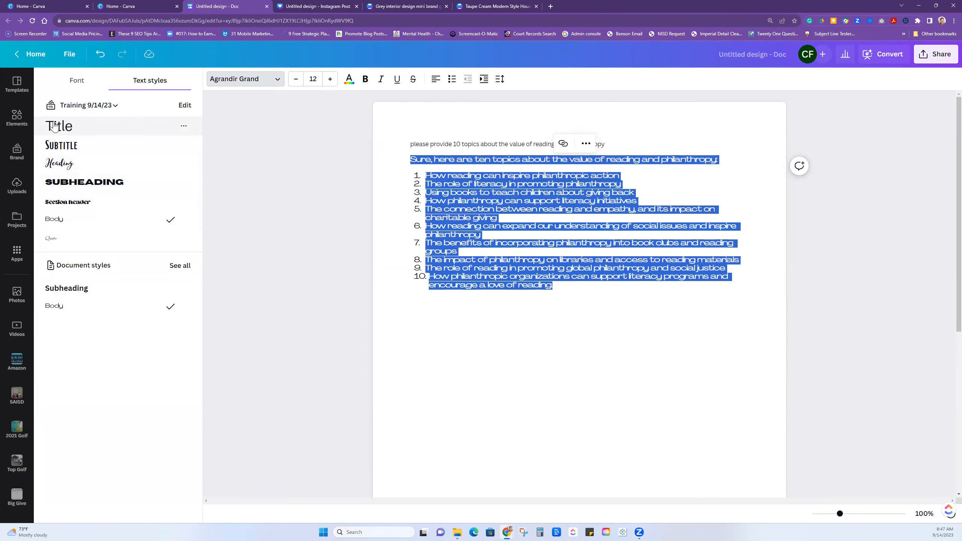
pyautogui.click(72, 135)
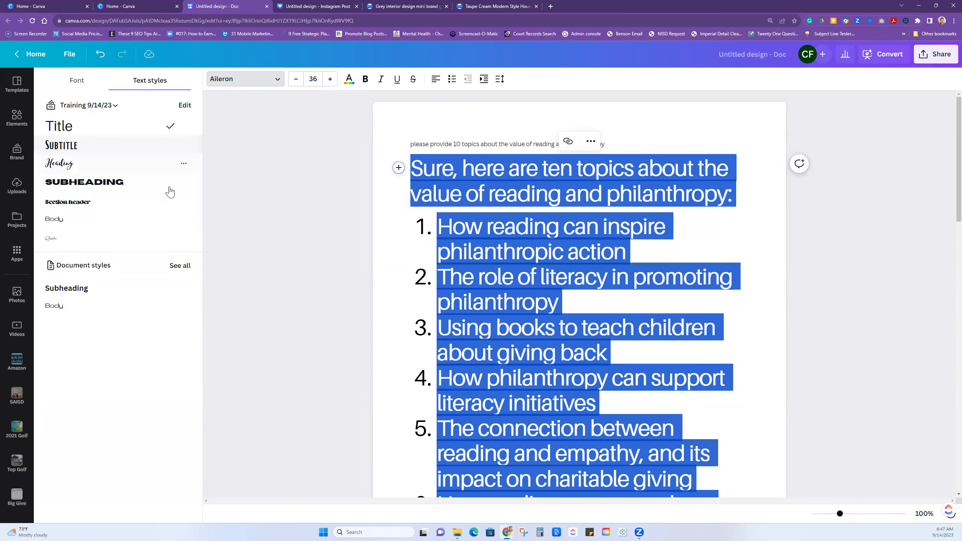
# Step: Read through the numbered list of reading and philanthropy topics to find one suited to a blog
pyautogui.scroll(-1, 392, 265)
pyautogui.scroll(-1, 392, 265)
pyautogui.click(392, 266)
pyautogui.scroll(1, 398, 252)
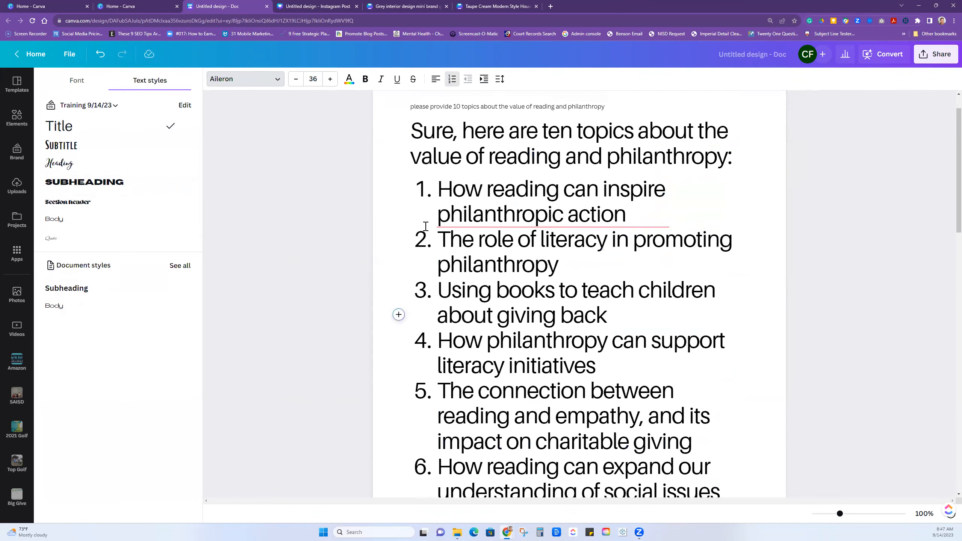
pyautogui.moveTo(494, 215)
pyautogui.scroll(-1, 756, 303)
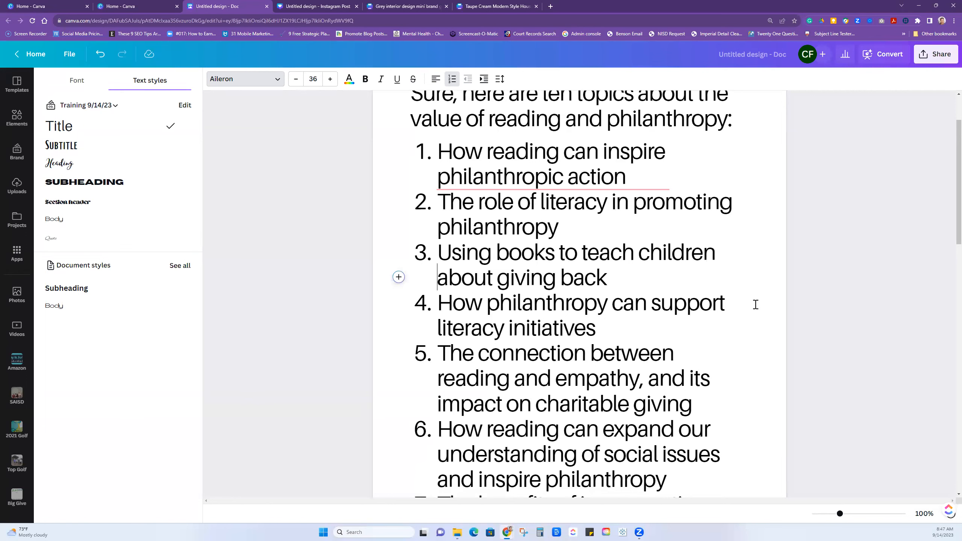
pyautogui.scroll(-1, 755, 304)
pyautogui.scroll(-2, 755, 305)
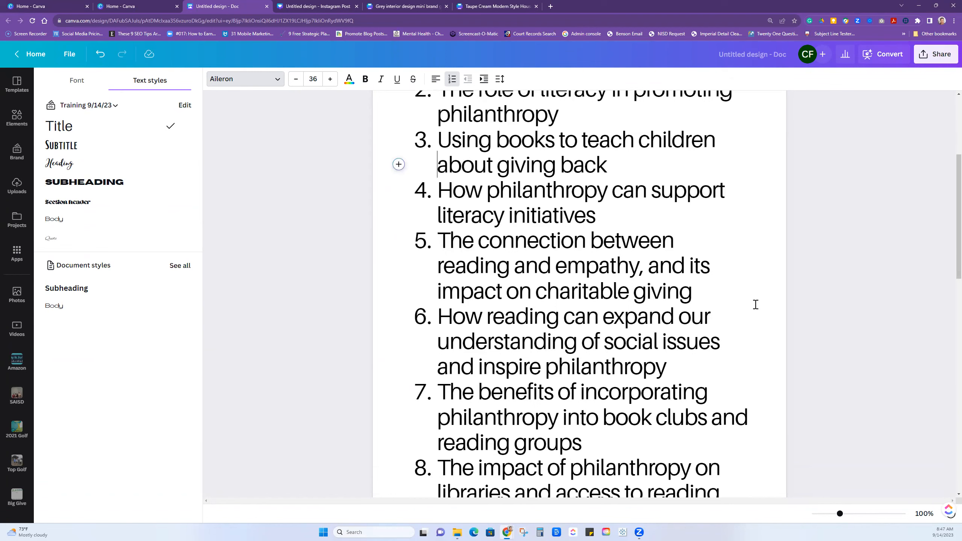
pyautogui.scroll(1, 755, 304)
pyautogui.scroll(1, 755, 304)
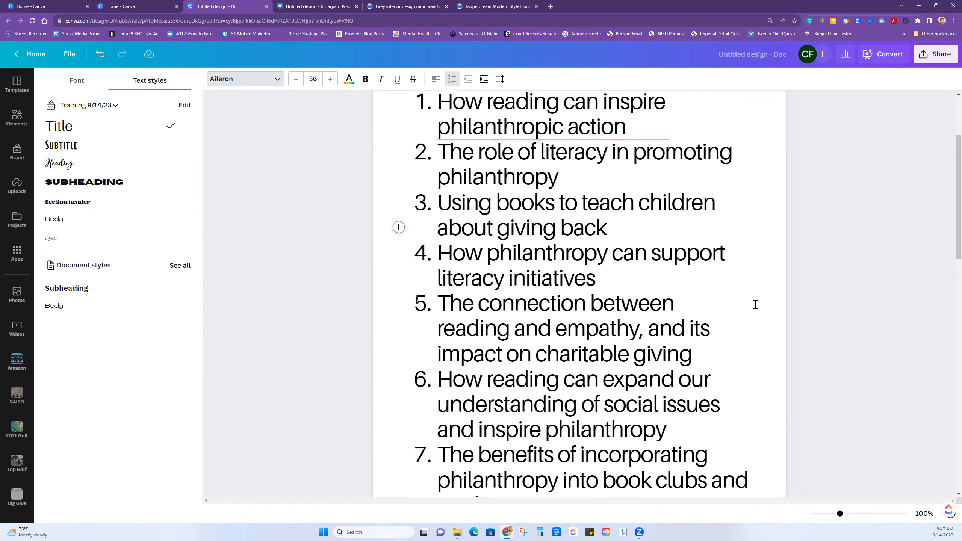
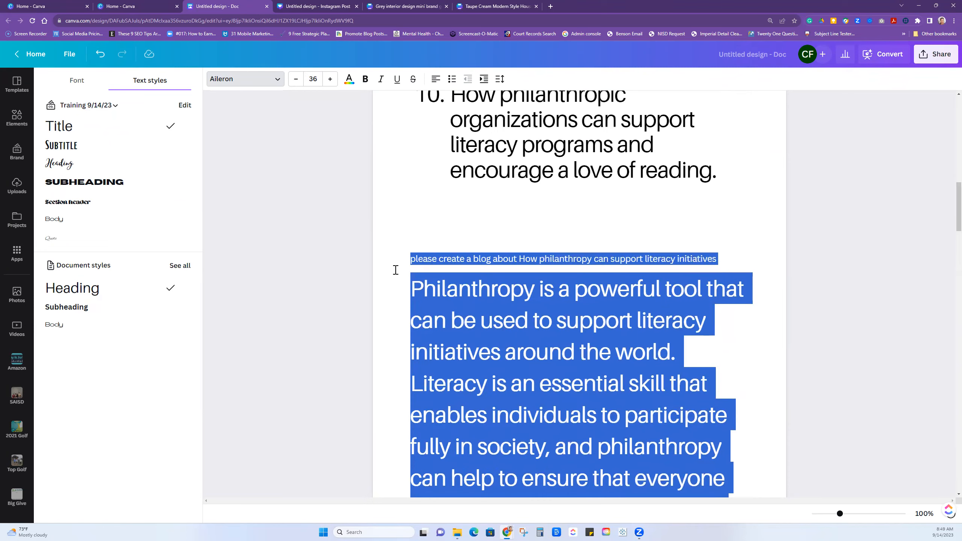
# Step: Set the font size of the selected generated blog text about philanthropy supporting literacy initiatives to 20
pyautogui.click(312, 79)
pyautogui.write('20')
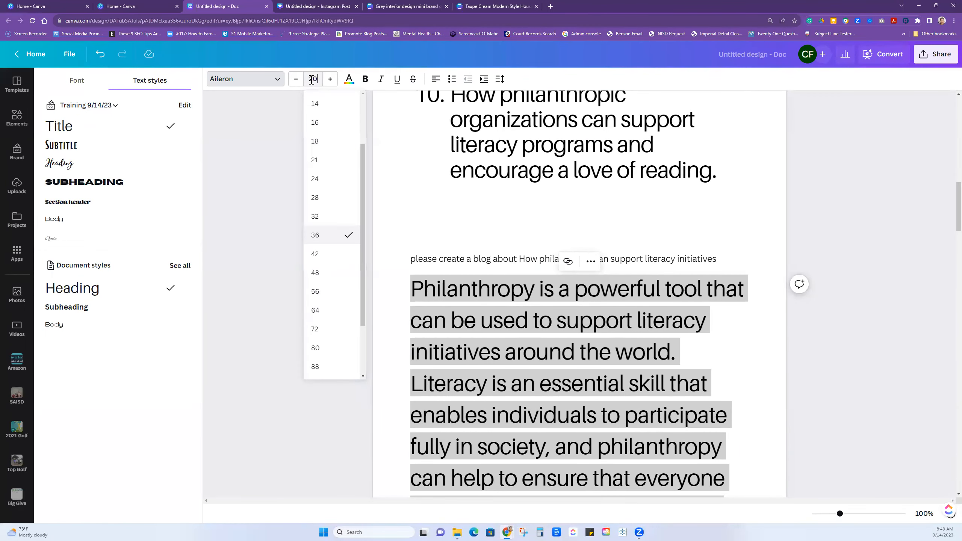
pyautogui.press('Return')
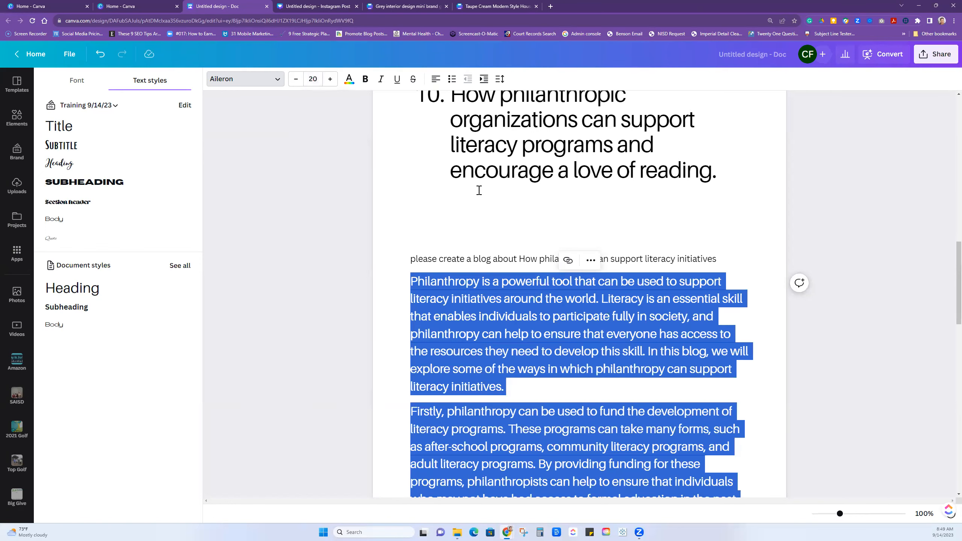
pyautogui.click(666, 208)
# Step: Review the generated blog from its opening paragraph through the conclusion
pyautogui.scroll(-2, 563, 296)
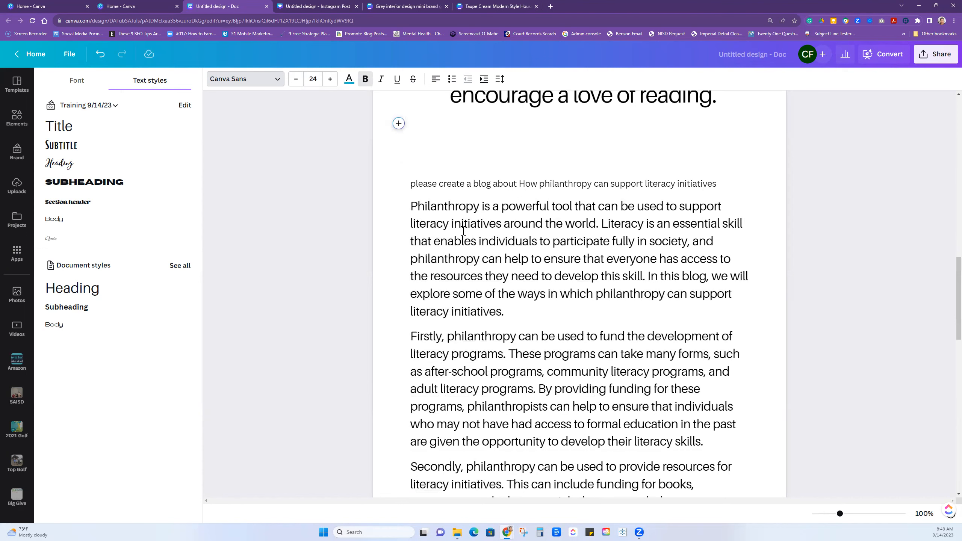
pyautogui.scroll(-1, 588, 321)
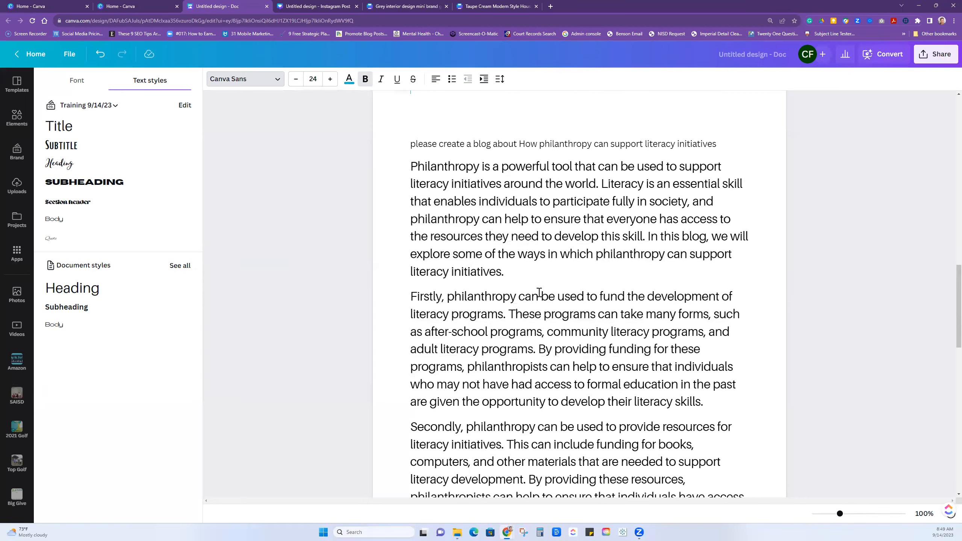
pyautogui.scroll(-1, 538, 291)
pyautogui.scroll(-7, 539, 292)
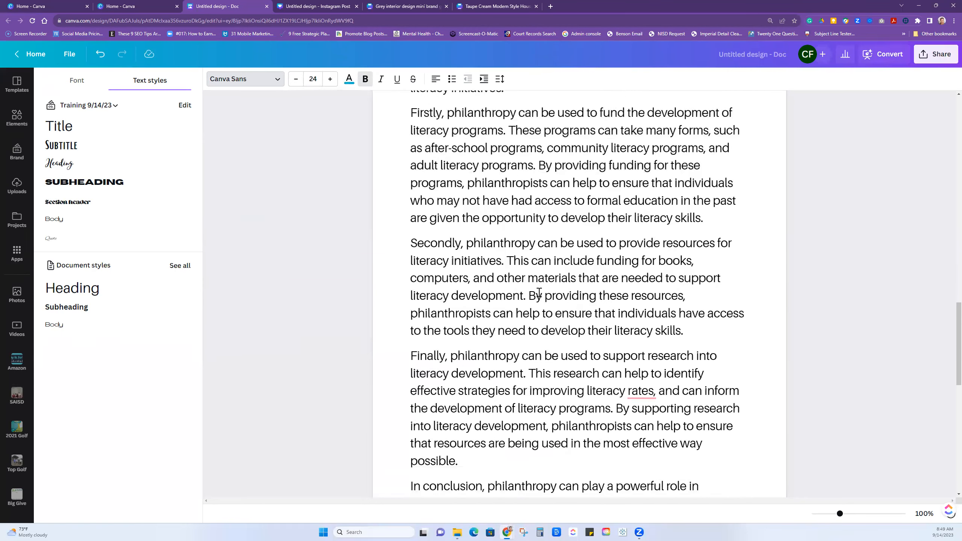
pyautogui.scroll(-3, 539, 292)
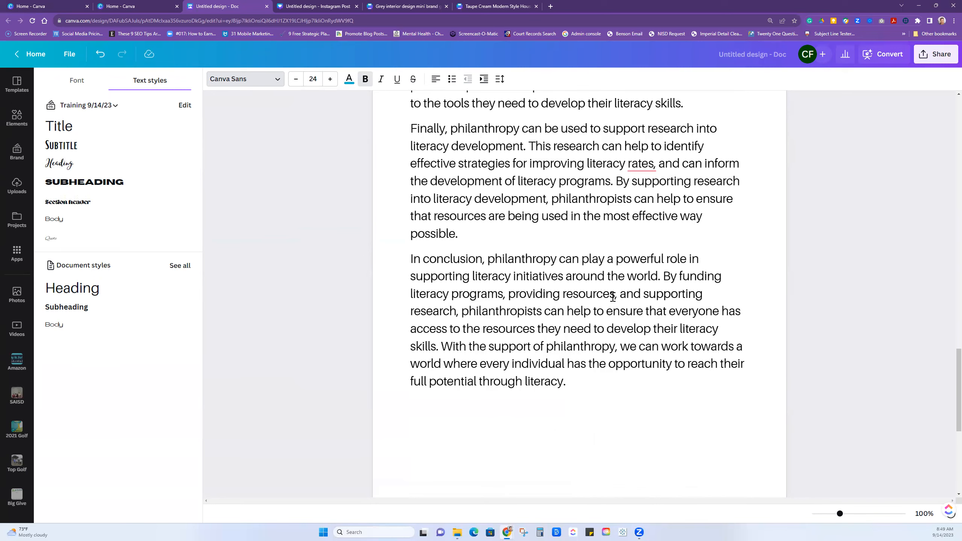
pyautogui.scroll(9, 613, 297)
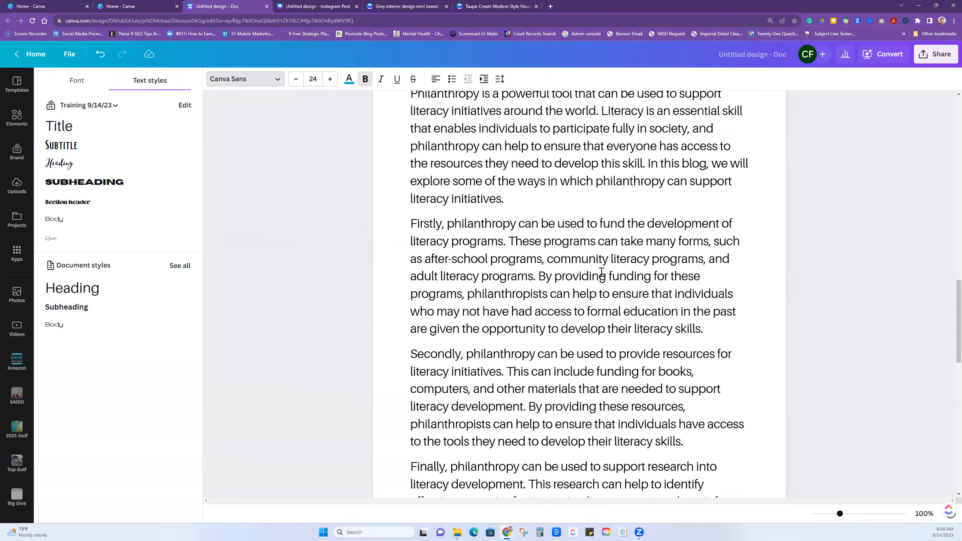
pyautogui.scroll(2, 601, 272)
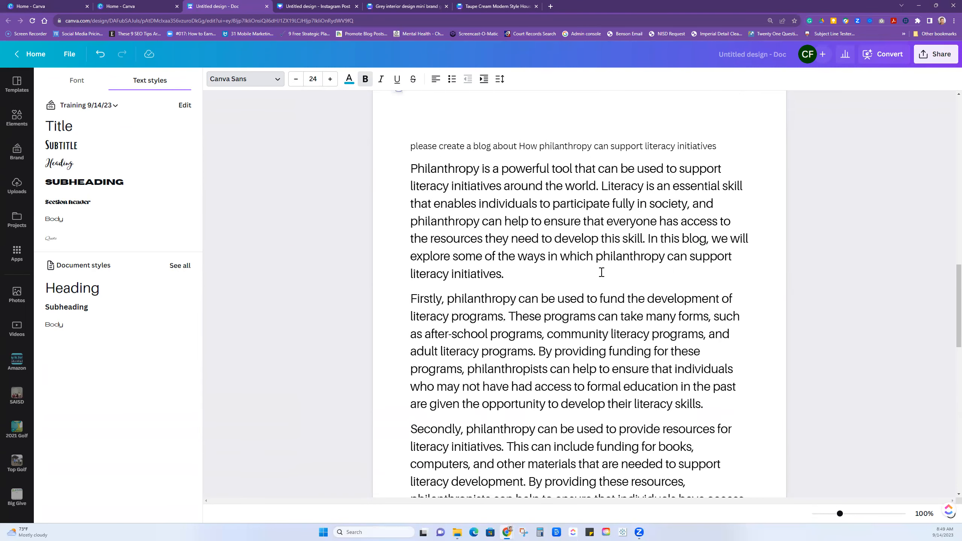
pyautogui.scroll(-2, 601, 272)
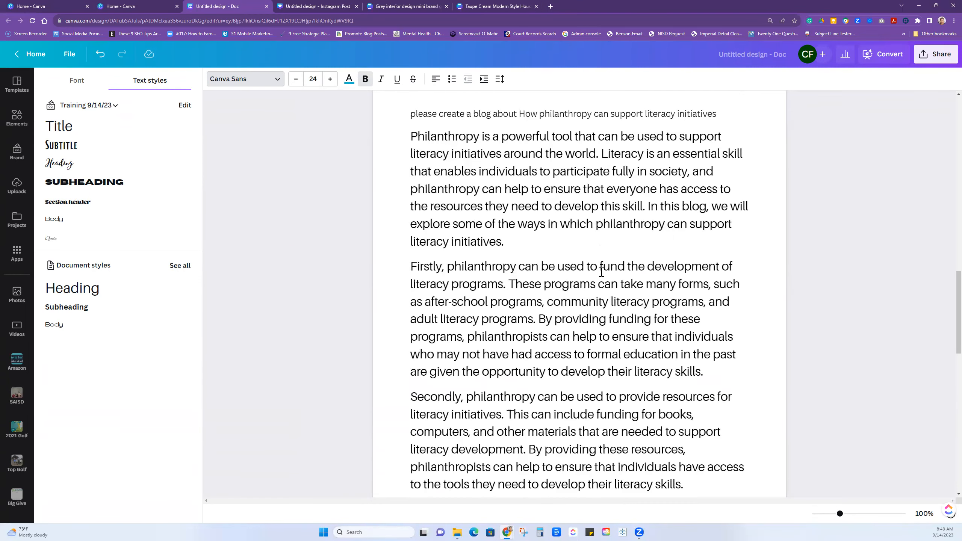
pyautogui.scroll(-1, 601, 272)
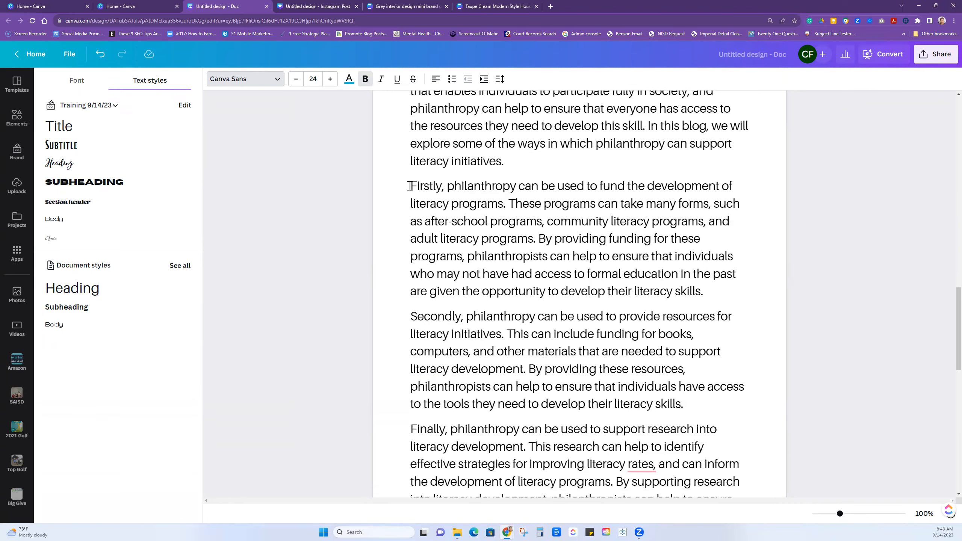
# Step: Copy the blog paragraph that begins "Firstly, philanthropy can be used to fund the development of literacy programs"
pyautogui.moveTo(411, 185); pyautogui.dragTo(709, 292)
pyautogui.rightClick(674, 270)
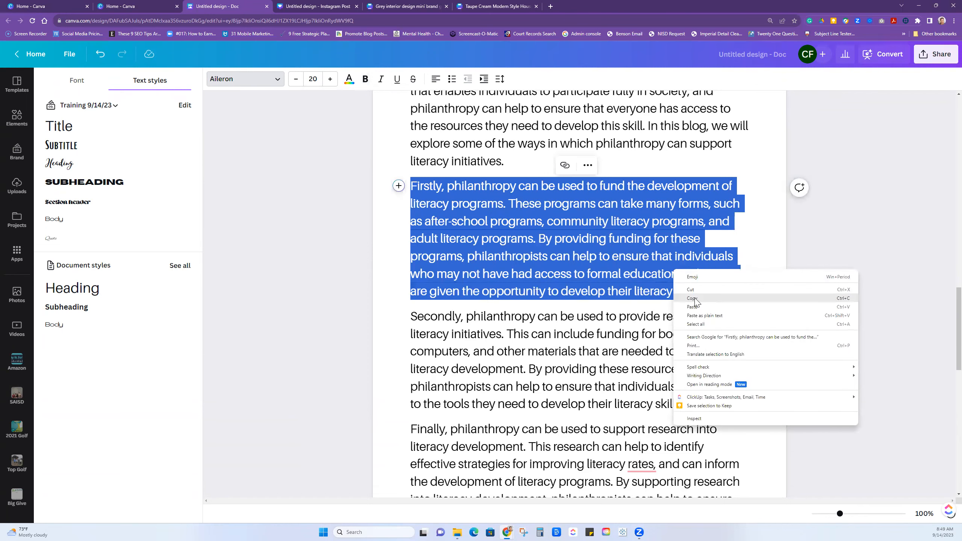
pyautogui.click(692, 300)
# Step: Start a Magic Write prompt on the blank line below the blog's concluding paragraph
pyautogui.scroll(-10, 589, 296)
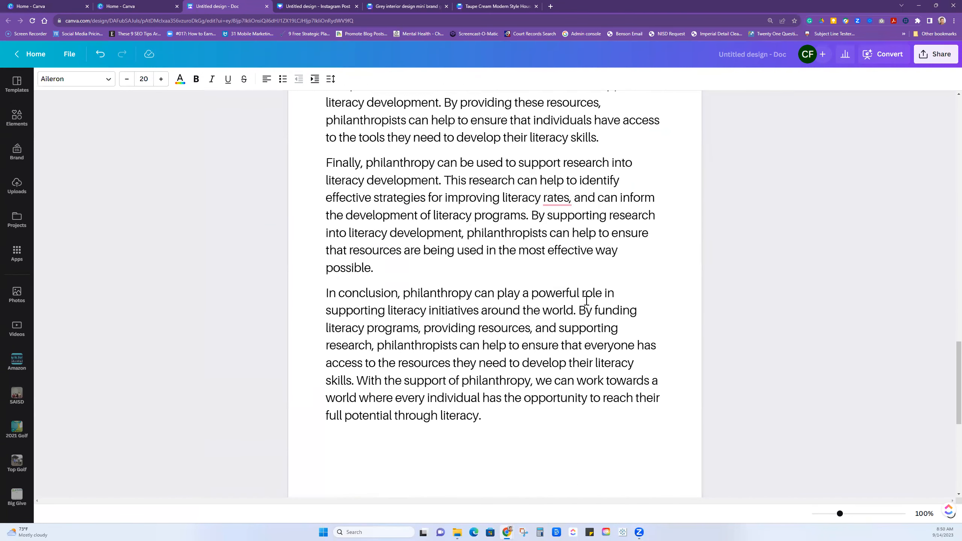
pyautogui.click(315, 276)
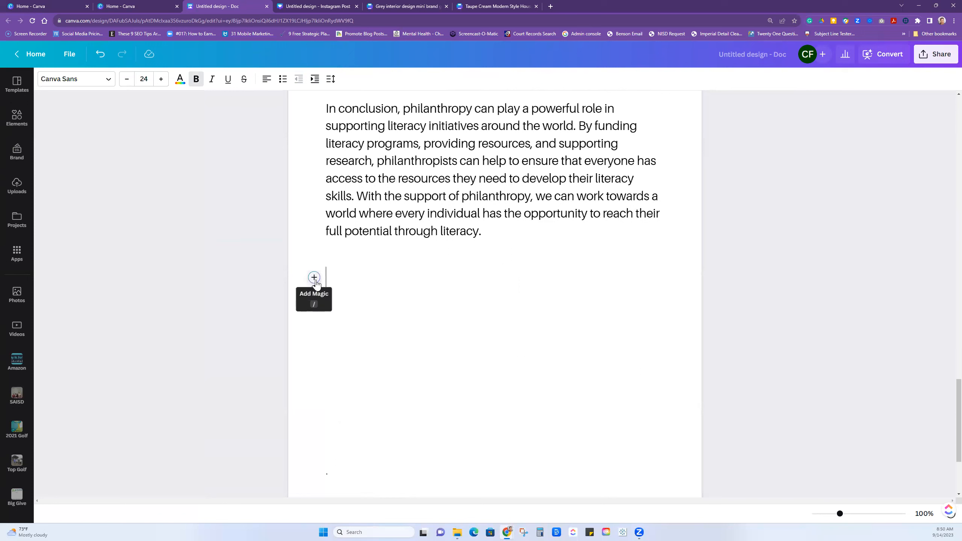
pyautogui.click(314, 278)
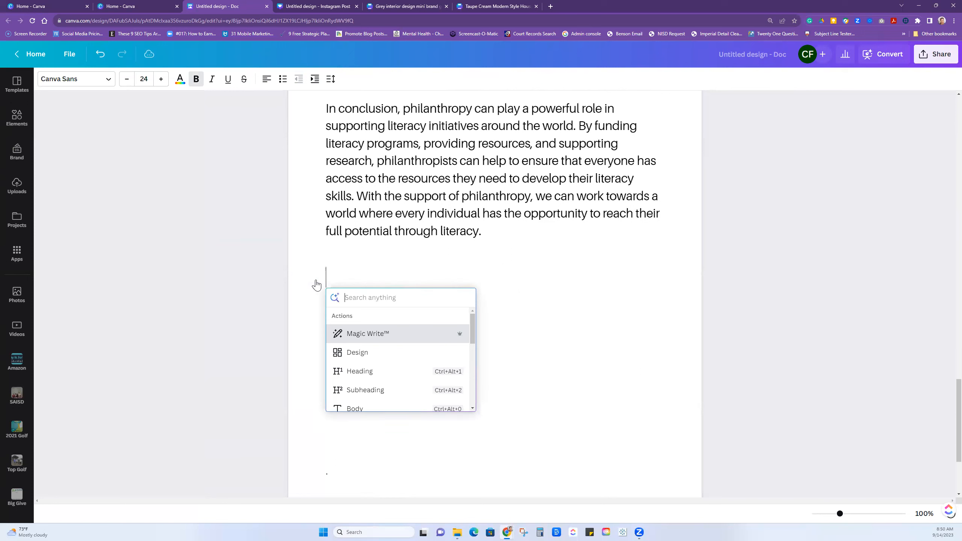
pyautogui.click(352, 337)
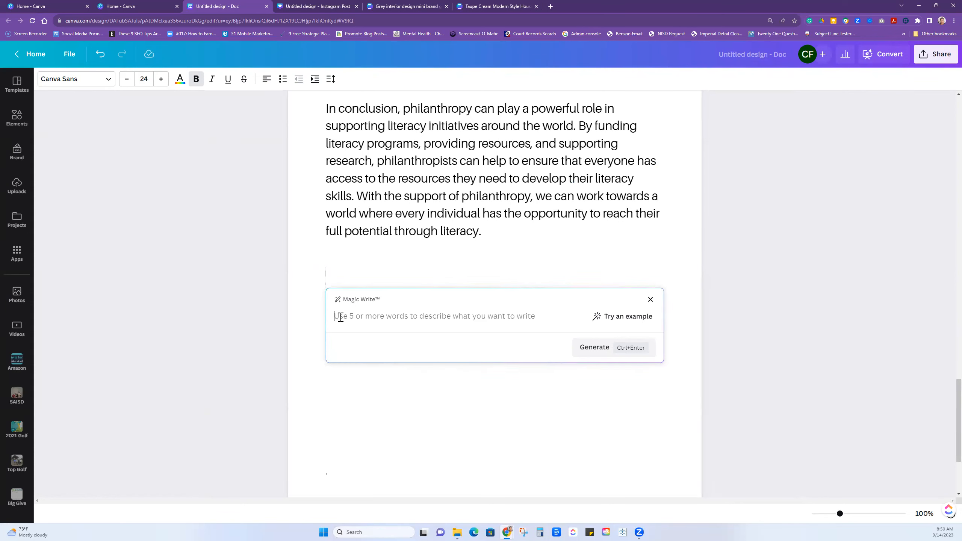
pyautogui.write('ple')
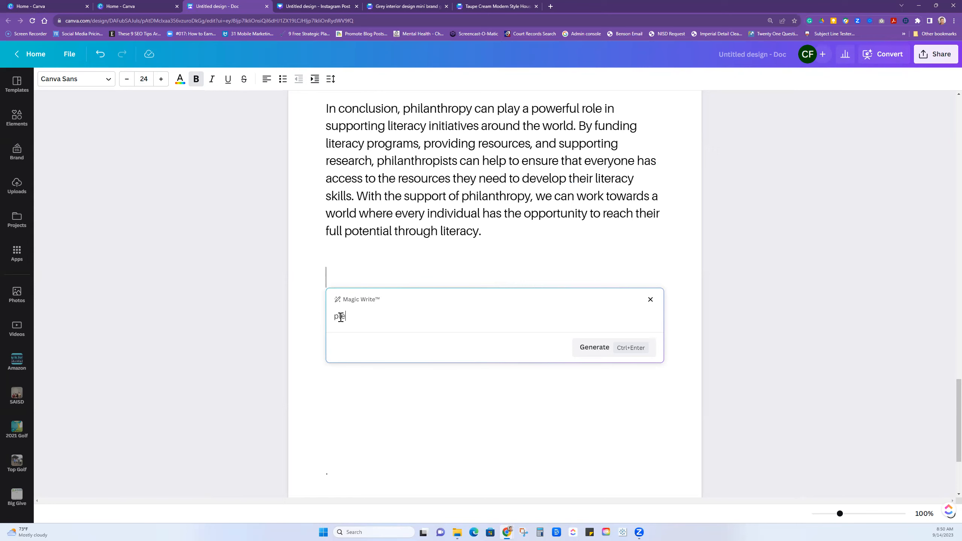
# Step: Have Magic Write generate 5 social media posts about the pasted paragraph on philanthropy funding literacy programs
pyautogui.write('ase create 5 social media pops')
pyautogui.write('bout')
pyautogui.hotkey('ctrl', 'v')
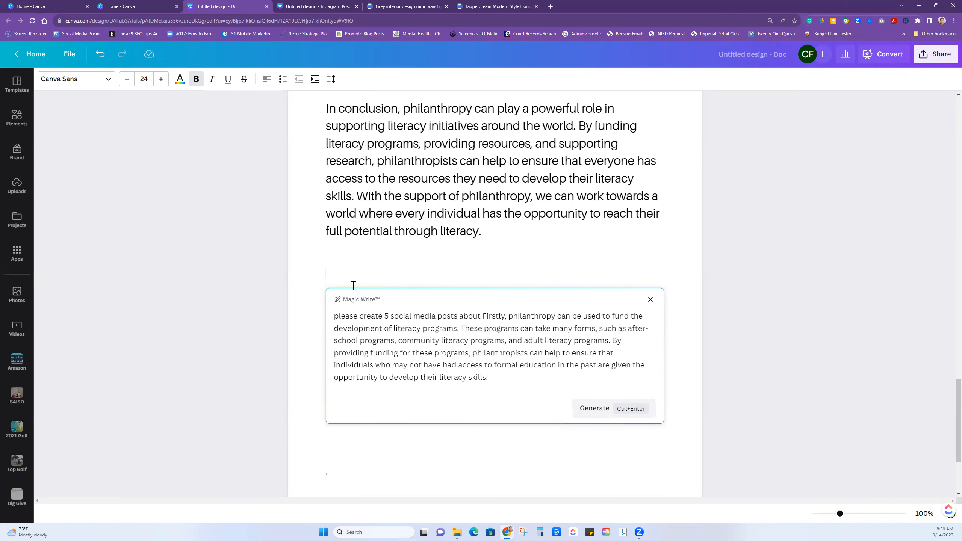
pyautogui.click(585, 407)
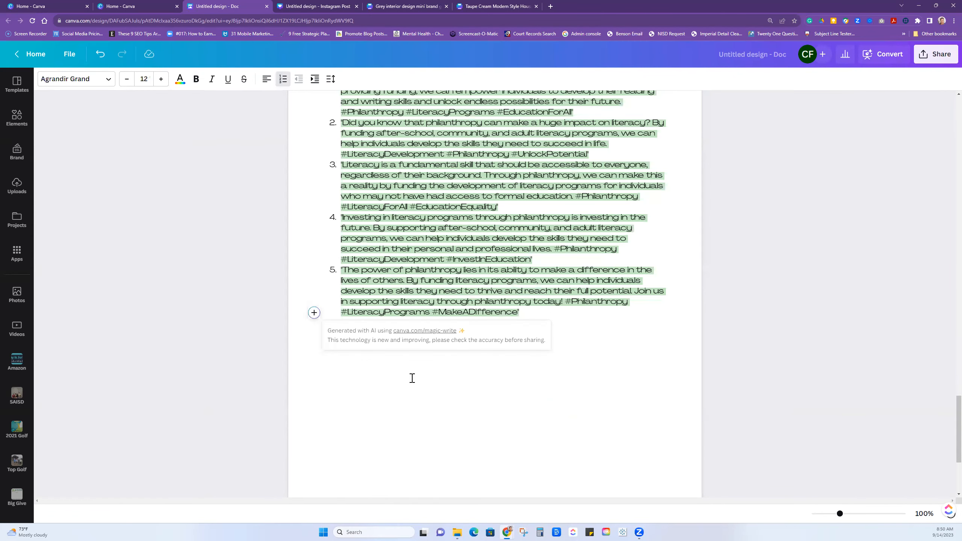
pyautogui.click(295, 387)
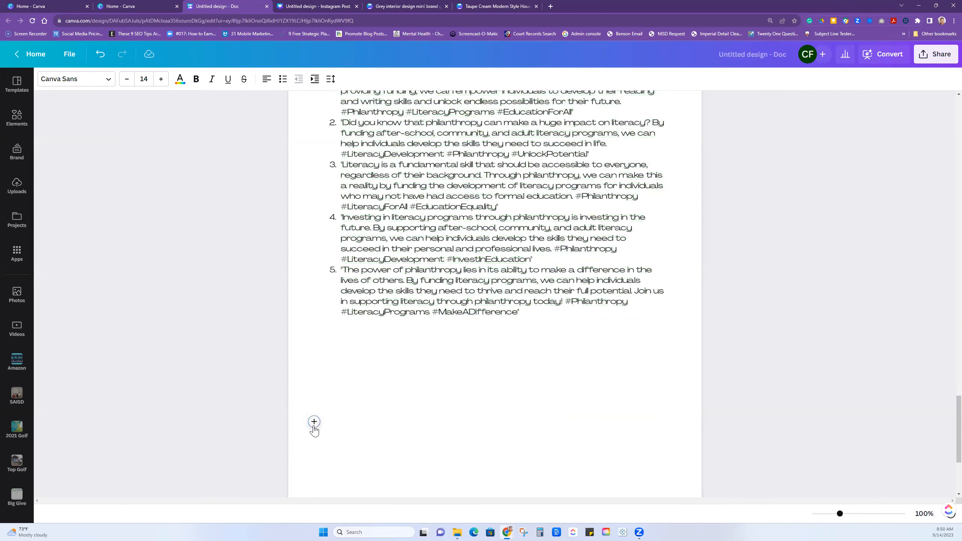
pyautogui.click(318, 446)
# Step: Apply the document's Subheading text style to all five generated social media posts
pyautogui.scroll(2, 529, 338)
pyautogui.moveTo(520, 387); pyautogui.dragTo(322, 154)
pyautogui.click(90, 81)
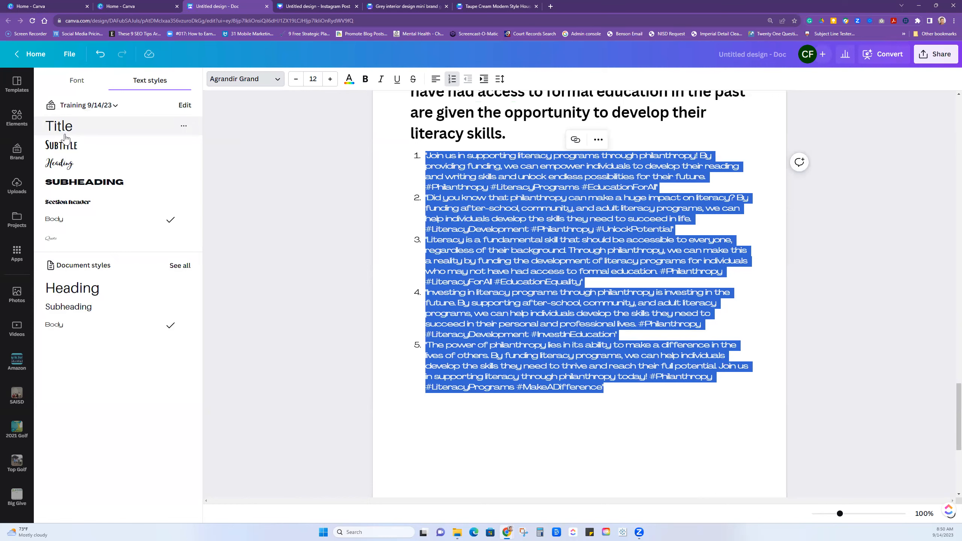
pyautogui.click(55, 307)
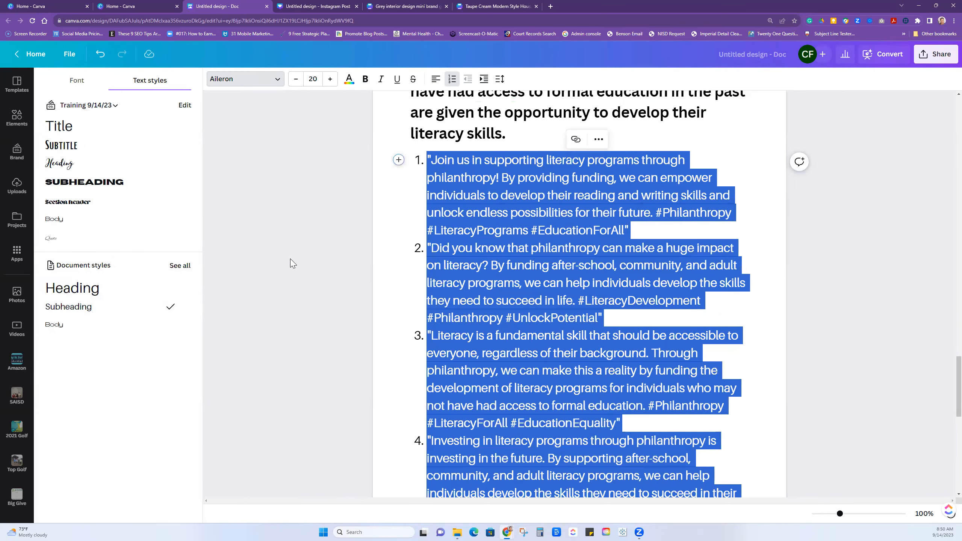
pyautogui.click(390, 233)
pyautogui.scroll(-6, 404, 221)
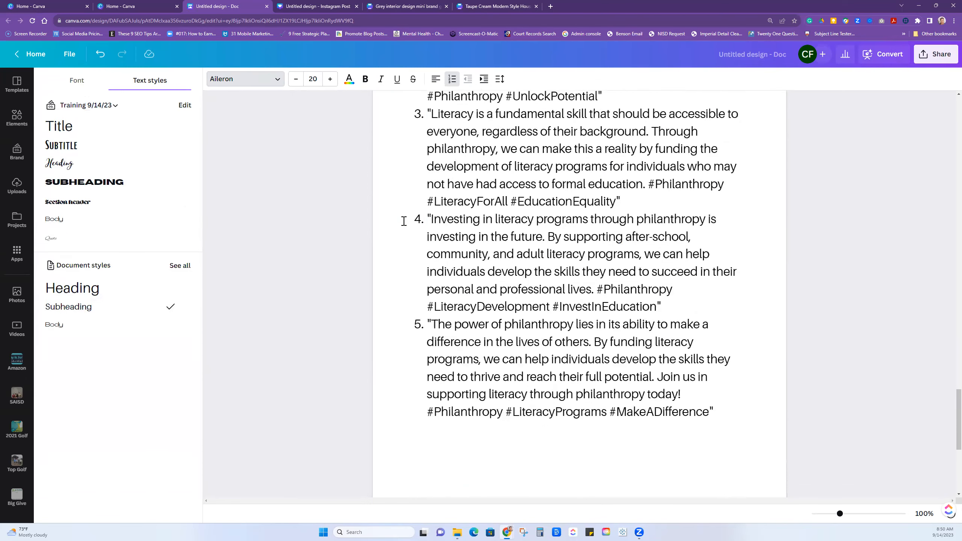
pyautogui.scroll(1, 403, 221)
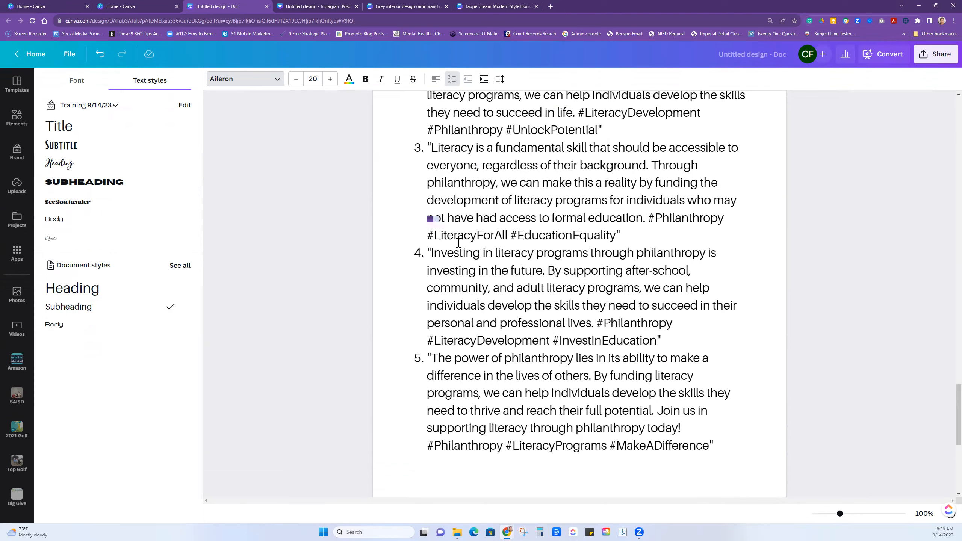
# Step: Copy the full text of the fifth post, starting "The power of philanthropy lies in its ability"
pyautogui.moveTo(705, 443); pyautogui.dragTo(426, 359)
pyautogui.rightClick(454, 365)
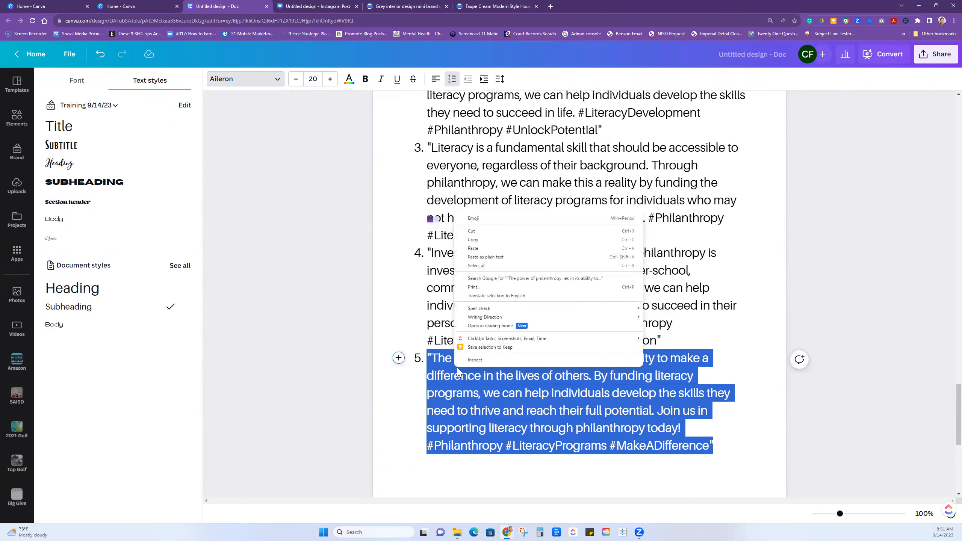
pyautogui.click(473, 239)
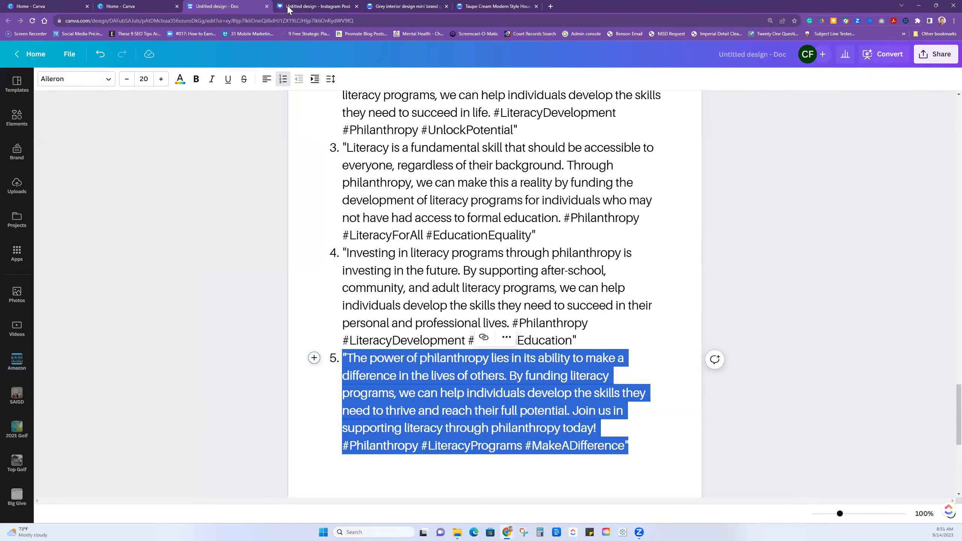
# Step: Try to paste the copied post onto the blank page 2 of the Instagram Post design
pyautogui.click(299, 7)
pyautogui.doubleClick(212, 144)
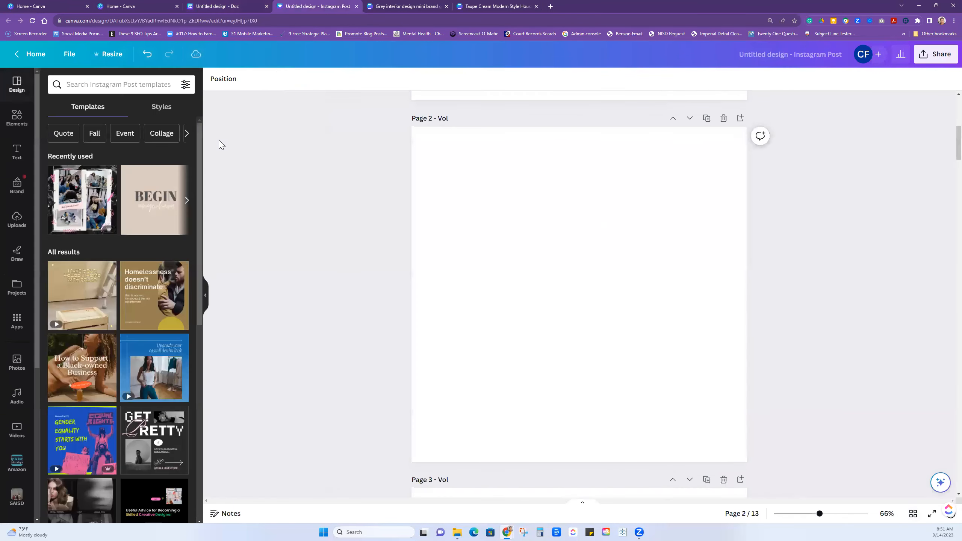
pyautogui.rightClick(452, 163)
pyautogui.click(474, 175)
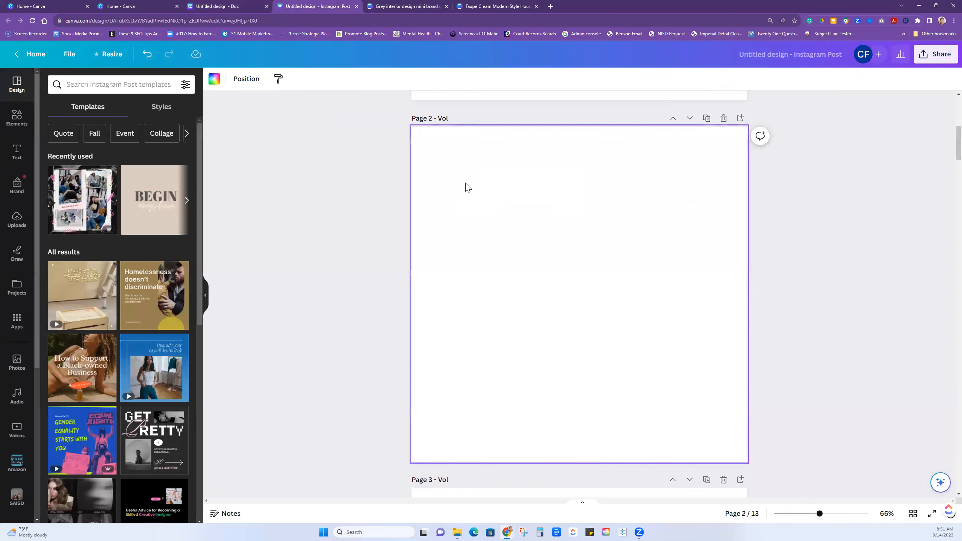
pyautogui.rightClick(505, 204)
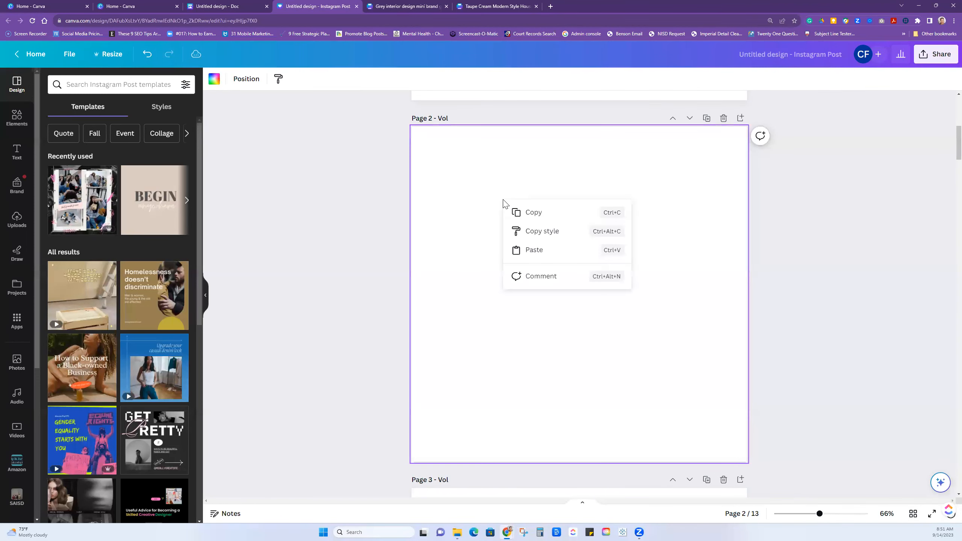
pyautogui.click(530, 248)
# Step: Copy the fifth post from the doc again and paste it onto page 2 of the Instagram Post design
pyautogui.click(247, 6)
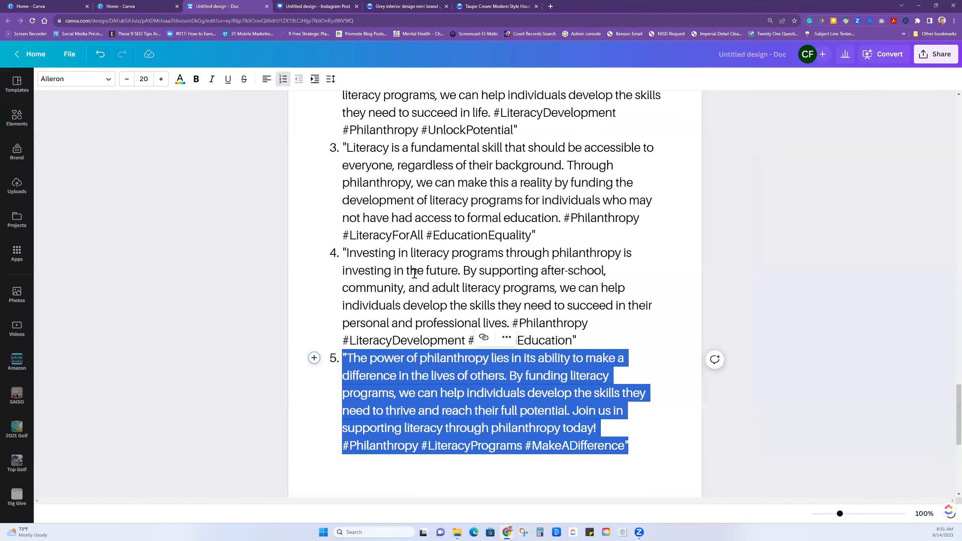
pyautogui.rightClick(427, 368)
pyautogui.click(456, 244)
pyautogui.click(317, 6)
pyautogui.rightClick(487, 216)
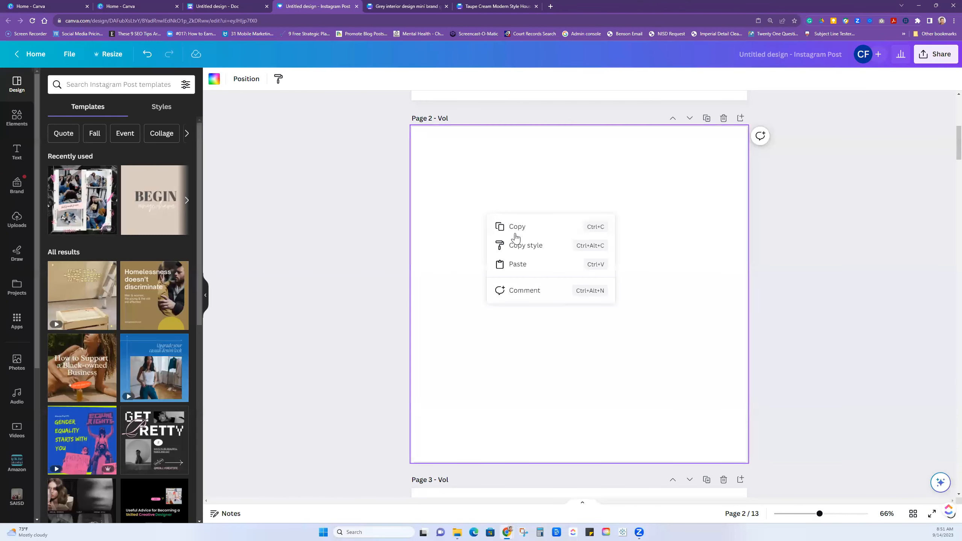
pyautogui.click(517, 262)
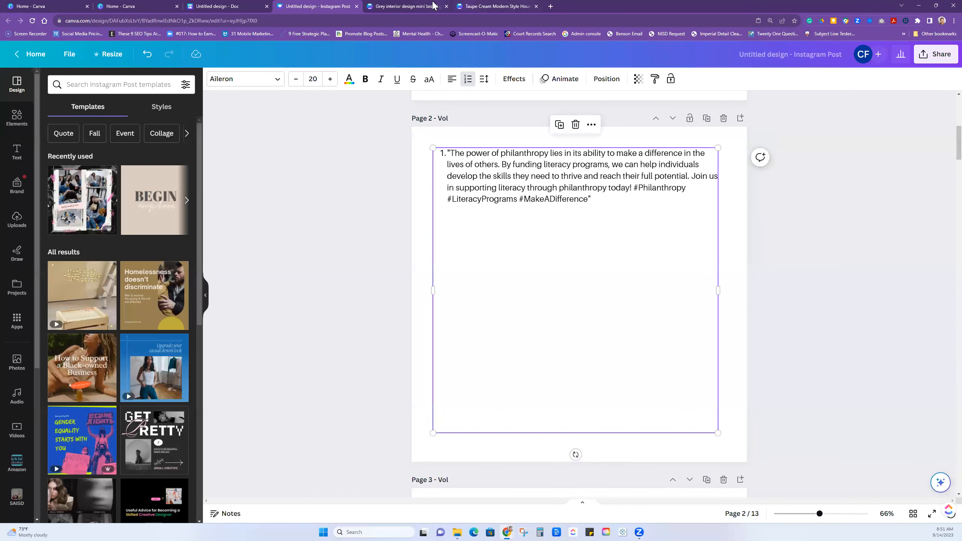
# Step: Return to the doc and review the literacy article paragraphs and the generated social media posts
pyautogui.click(231, 7)
pyautogui.scroll(5, 427, 308)
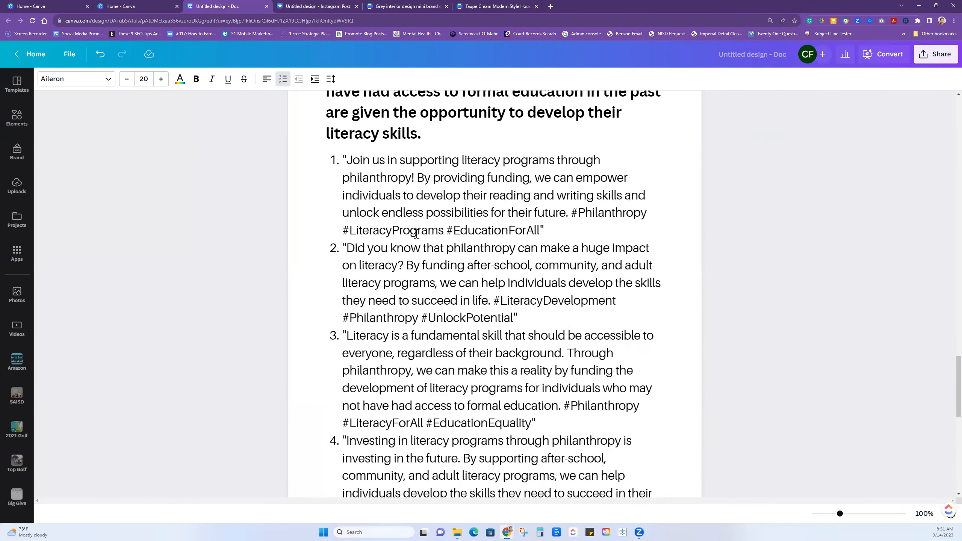
pyautogui.scroll(15, 417, 234)
pyautogui.scroll(4, 416, 234)
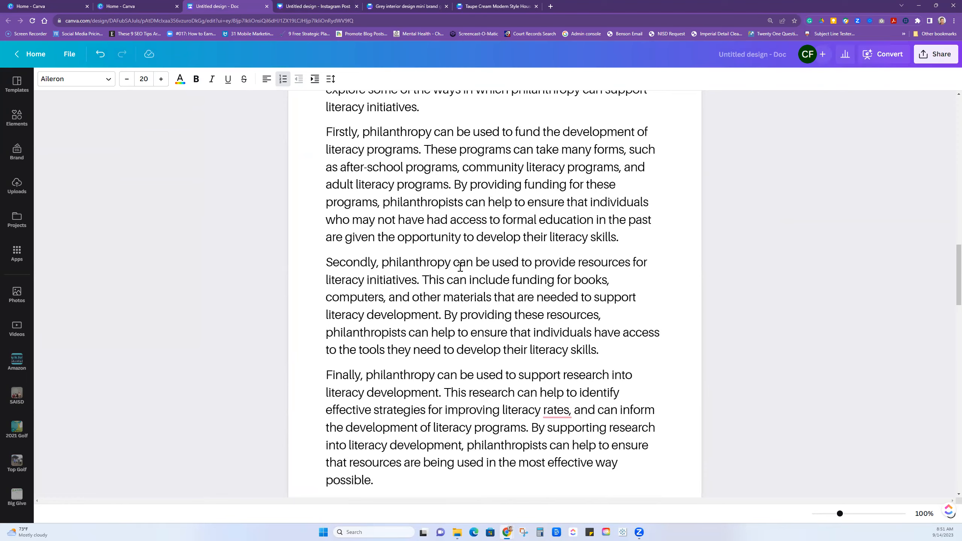
pyautogui.scroll(-6, 452, 301)
pyautogui.scroll(-18, 453, 300)
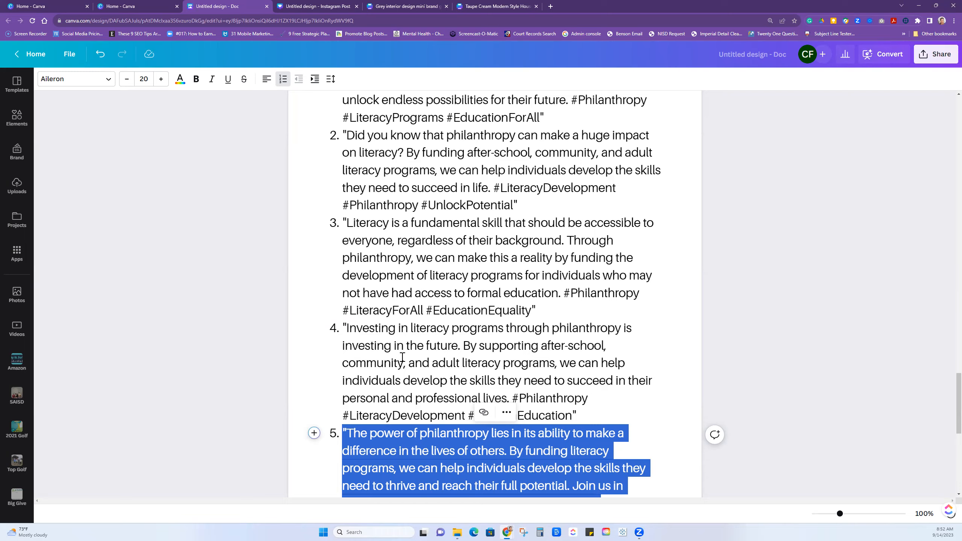
pyautogui.scroll(-1, 401, 356)
pyautogui.scroll(-4, 401, 356)
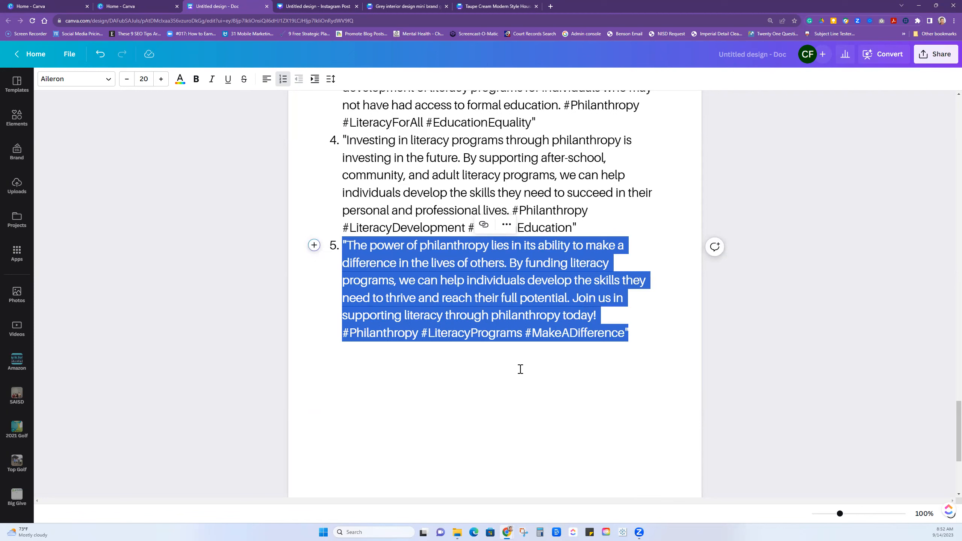
# Step: Reselect the entire fifth social media post in the doc and copy its text
pyautogui.click(495, 389)
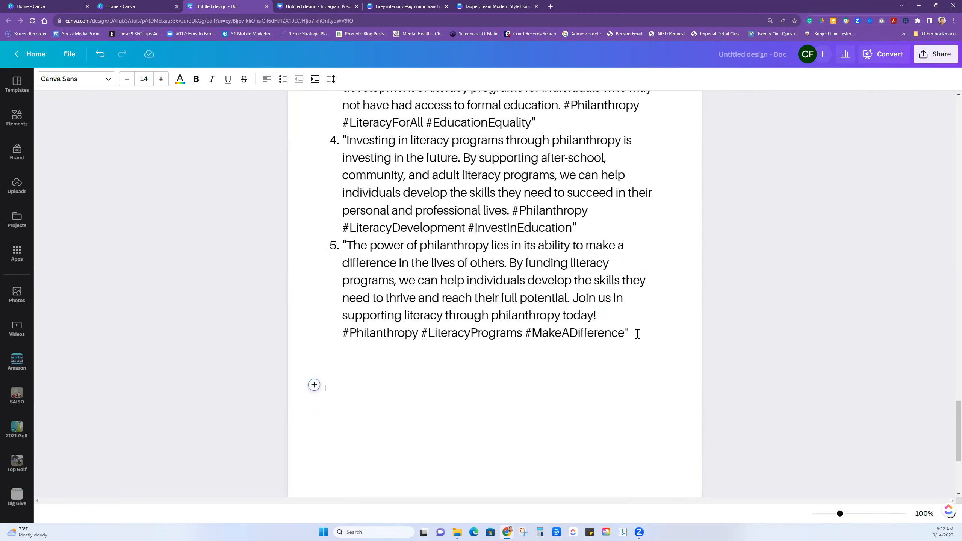
pyautogui.moveTo(637, 334); pyautogui.dragTo(342, 246)
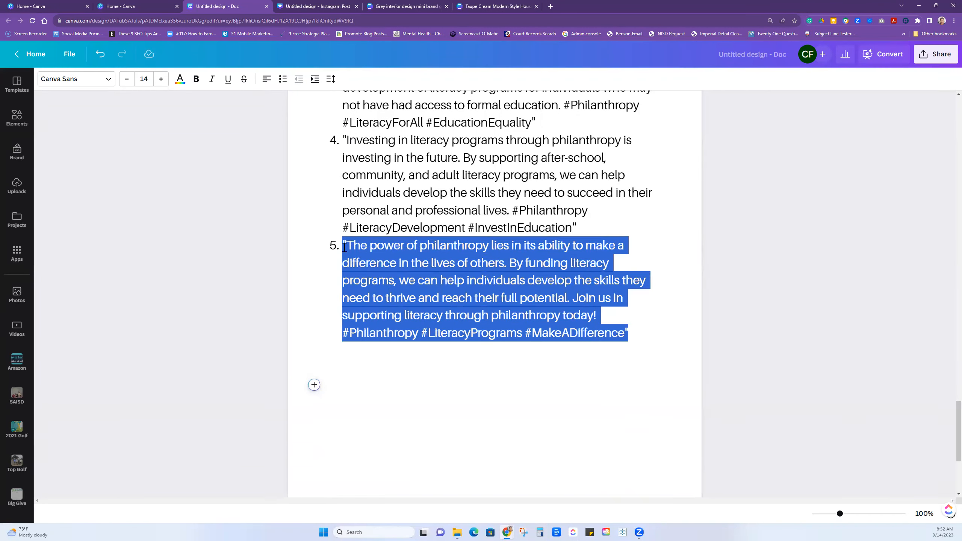
pyautogui.rightClick(352, 249)
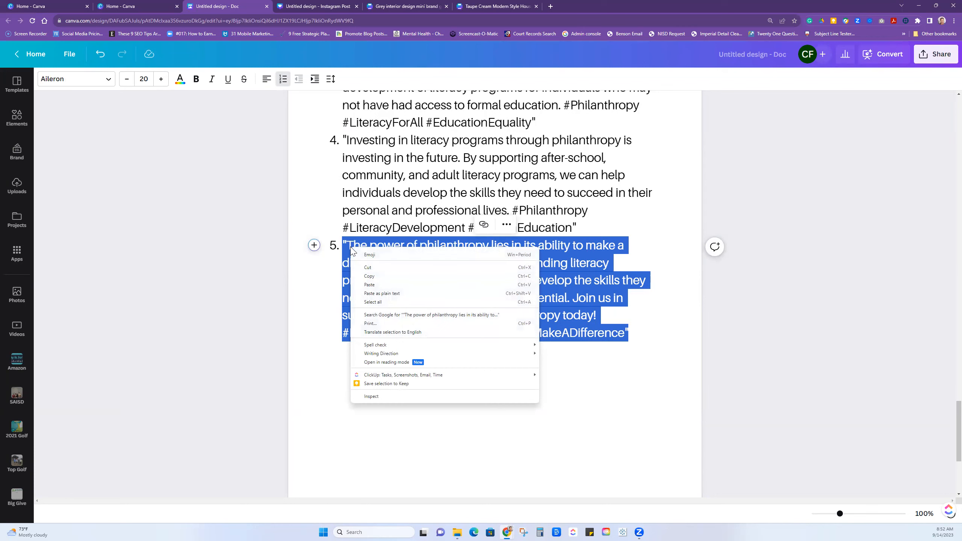
pyautogui.click(371, 276)
# Step: Below the posts, generate a short Magic Write message about the copied post, including a call to action to register for XYZ Event
pyautogui.click(345, 390)
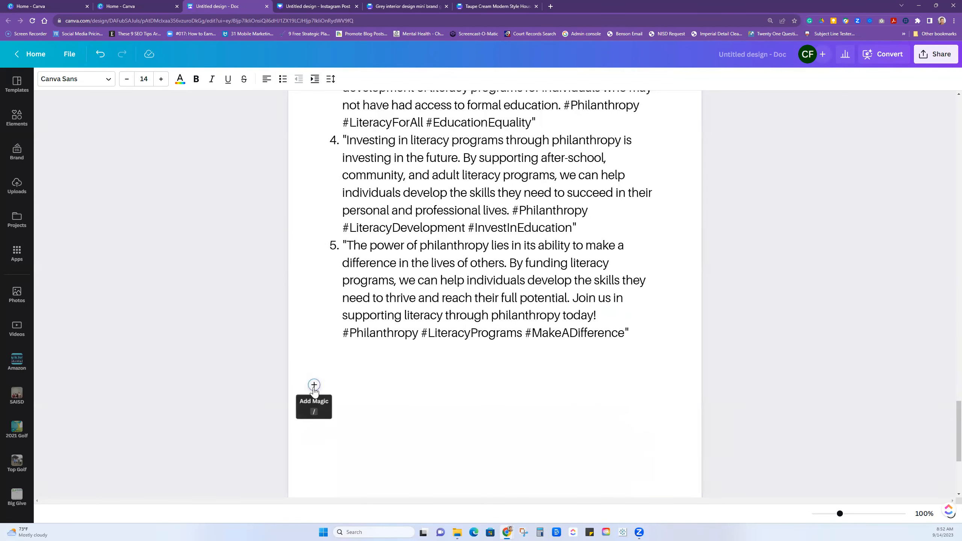
pyautogui.click(314, 387)
pyautogui.click(355, 436)
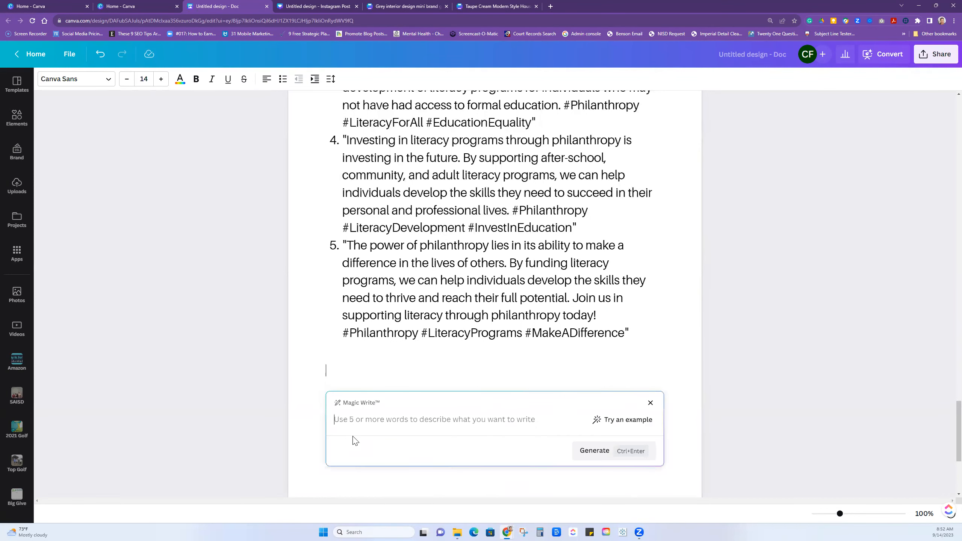
pyautogui.write('pleas')
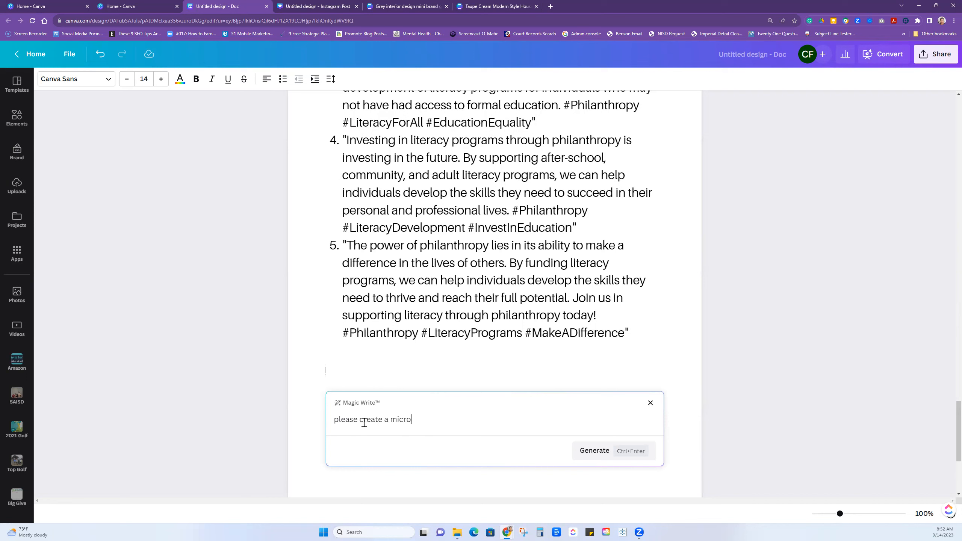
pyautogui.write('e create a short message about')
pyautogui.hotkey('ctrl', 'v')
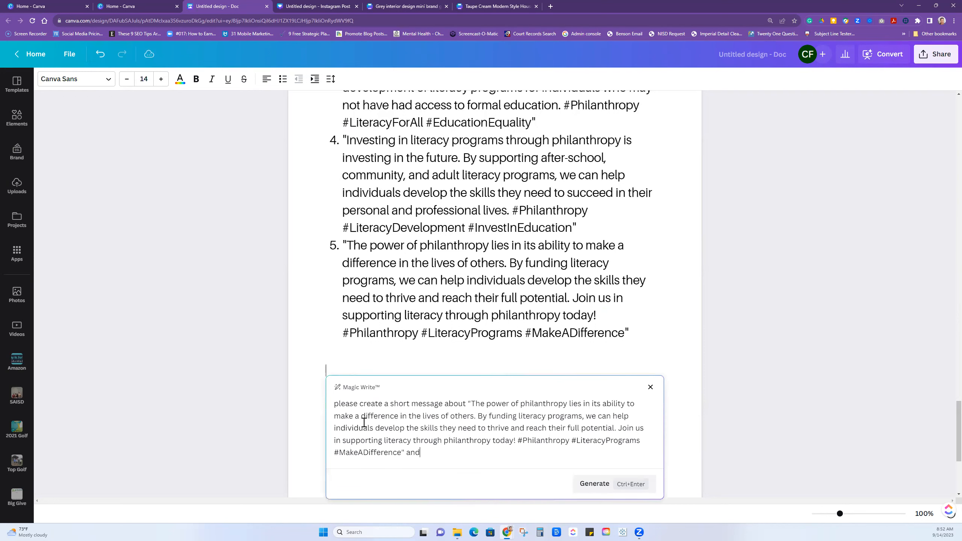
pyautogui.write('and include a call to action to register for')
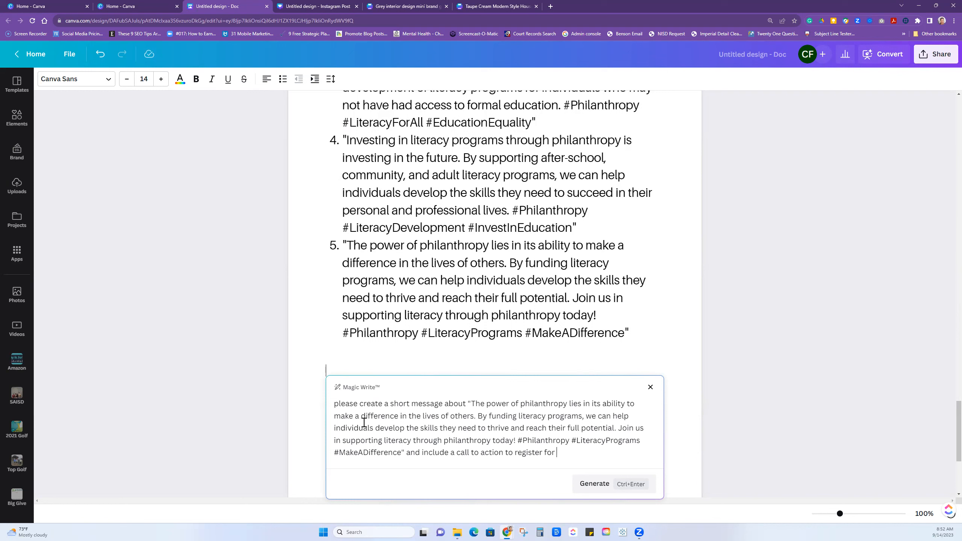
pyautogui.write(' XYZ Event')
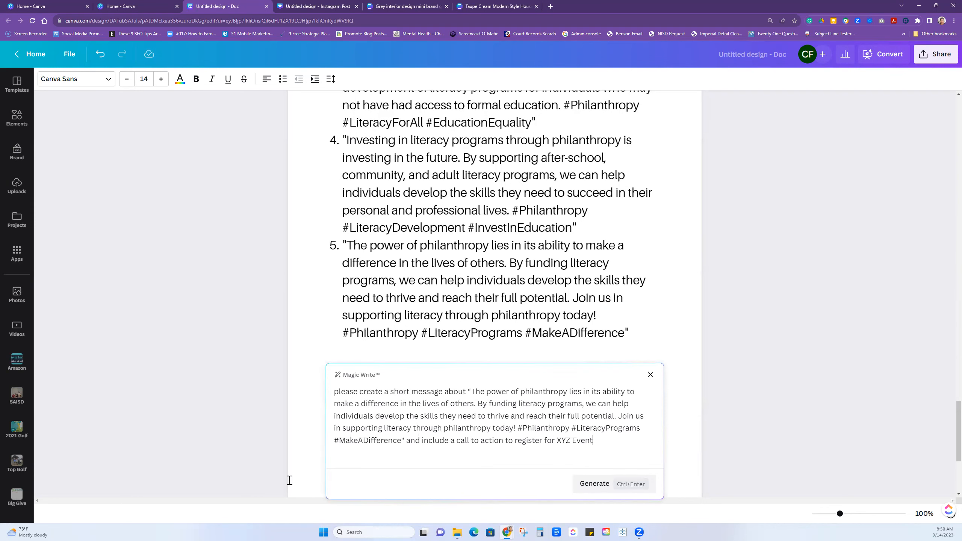
pyautogui.click(592, 484)
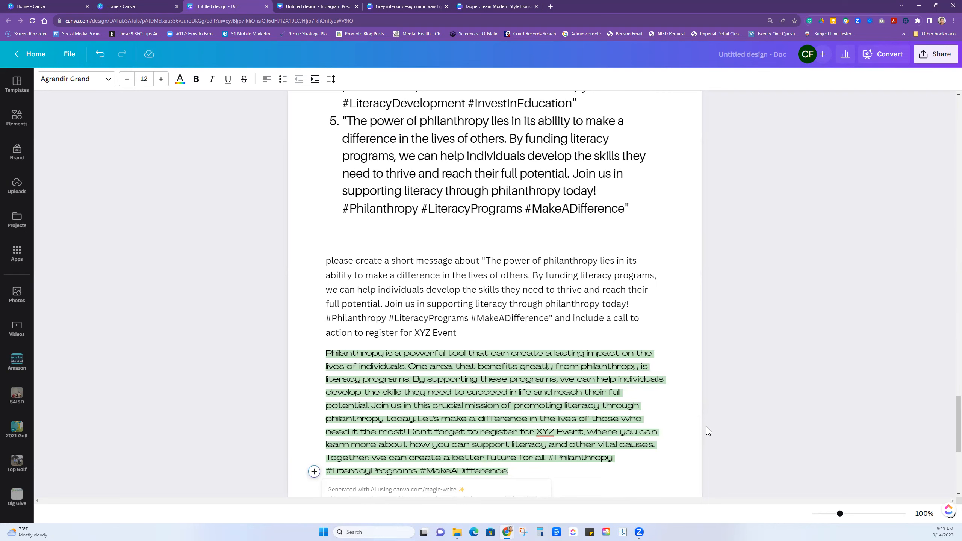
# Step: Copy the whole generated message about philanthropy and the XYZ Event
pyautogui.scroll(-3, 538, 403)
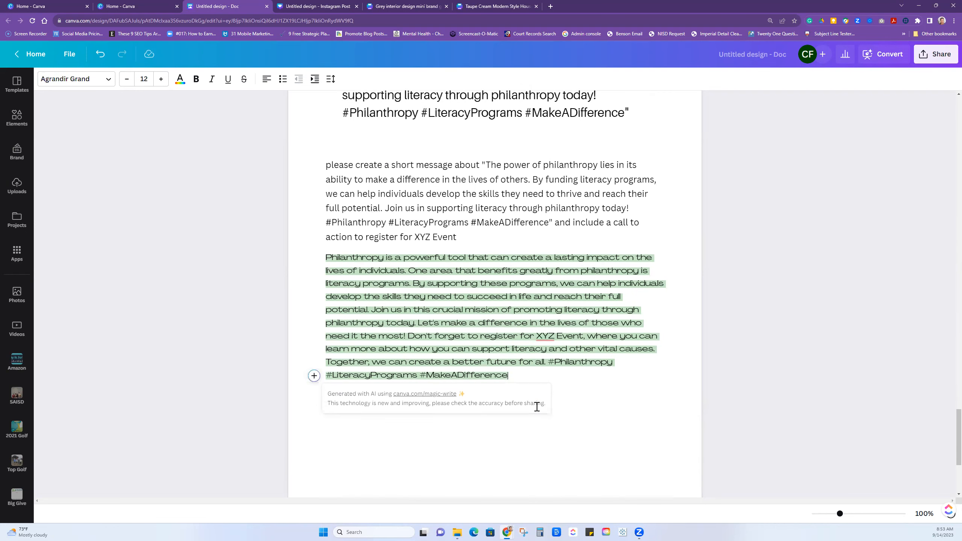
pyautogui.click(532, 359)
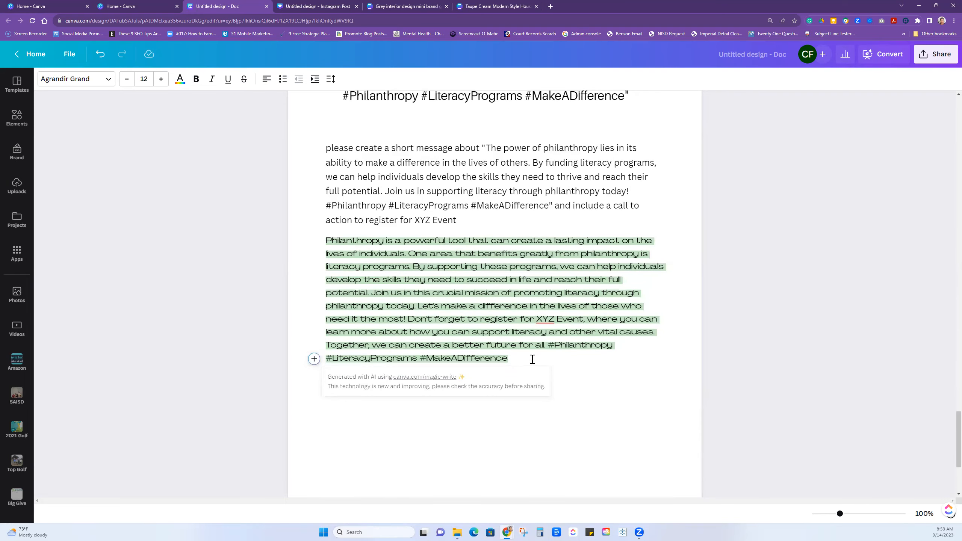
pyautogui.moveTo(489, 351); pyautogui.dragTo(327, 241)
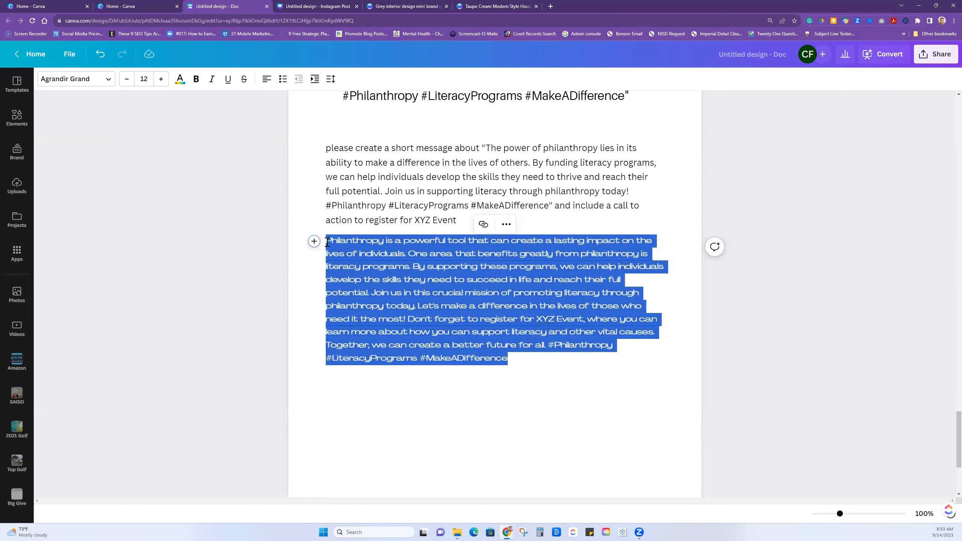
pyautogui.rightClick(359, 260)
pyautogui.click(386, 291)
# Step: Below the generated message, use Magic Write to expand on the copied text with the prompt "please expand on this:"
pyautogui.click(346, 405)
pyautogui.click(314, 401)
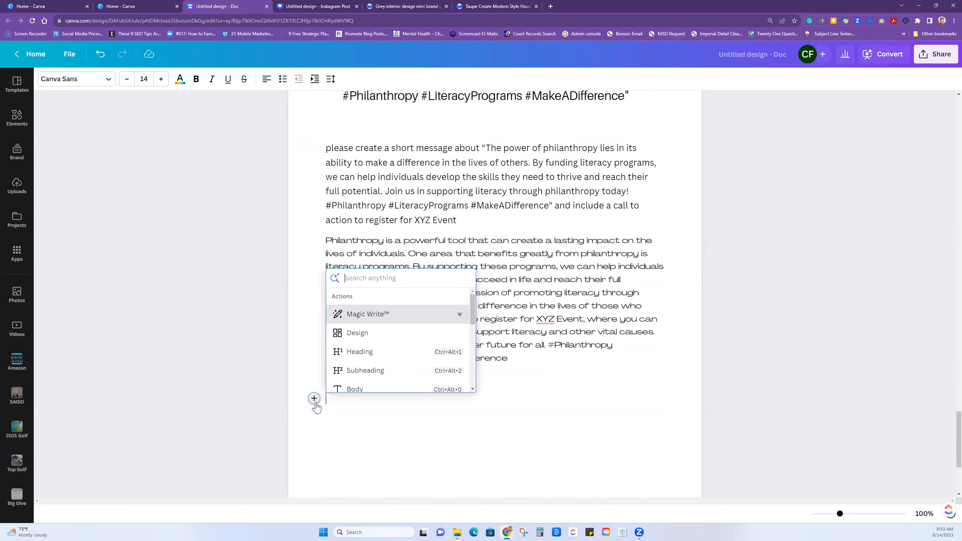
pyautogui.click(355, 312)
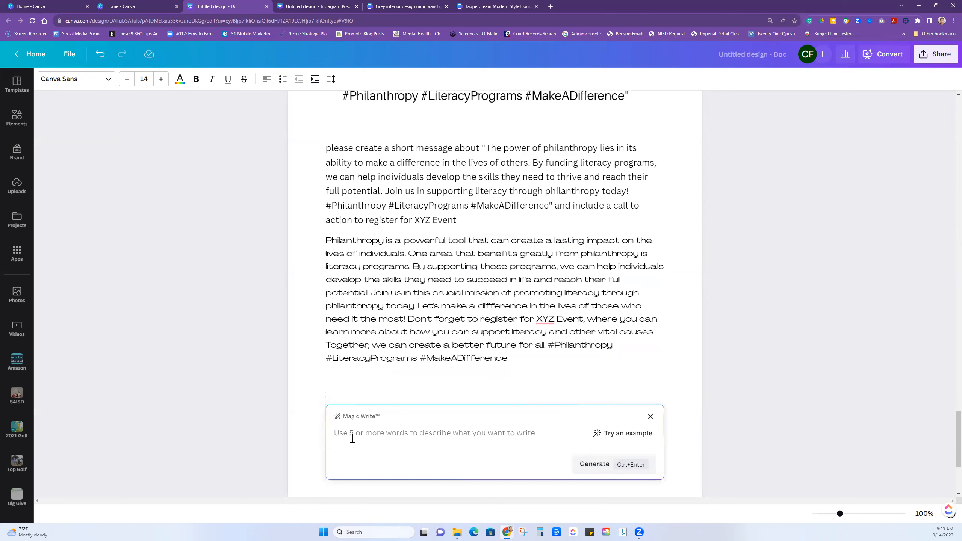
pyautogui.write('please')
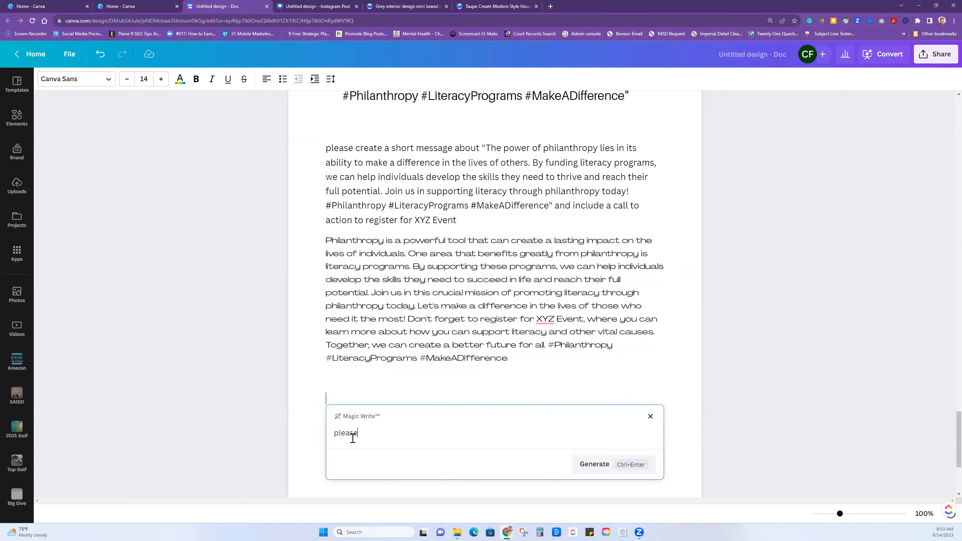
pyautogui.write(' expand on this:')
pyautogui.hotkey('ctrl', 'v')
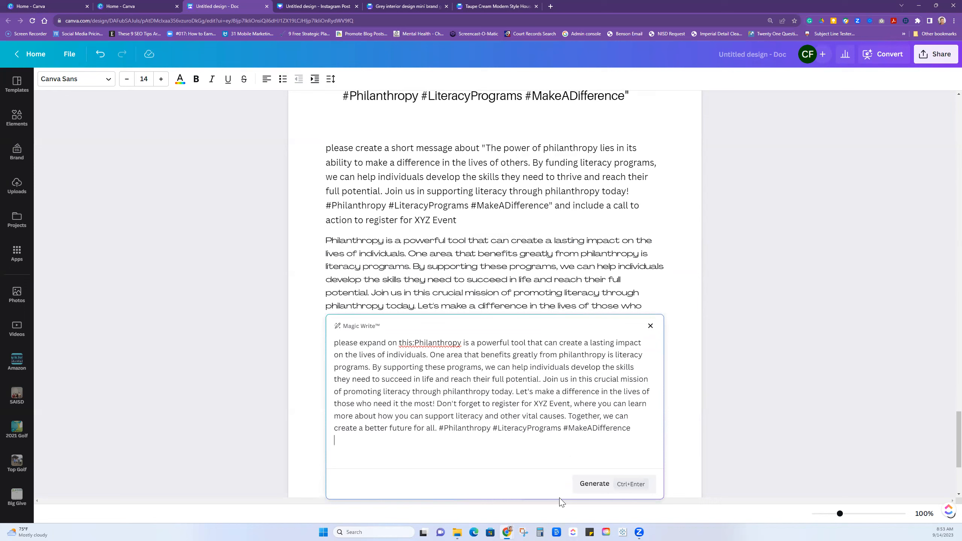
pyautogui.click(415, 346)
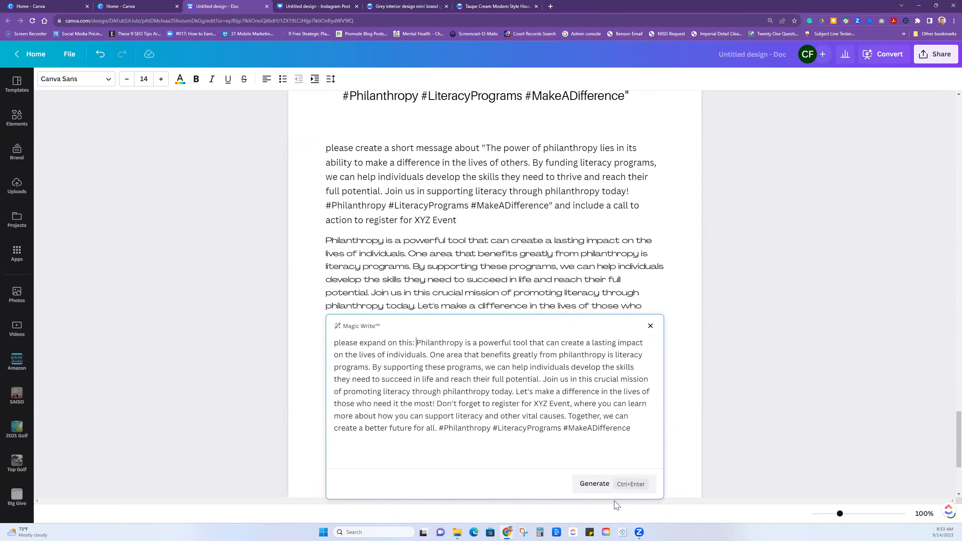
pyautogui.click(593, 484)
pyautogui.scroll(-5, 711, 344)
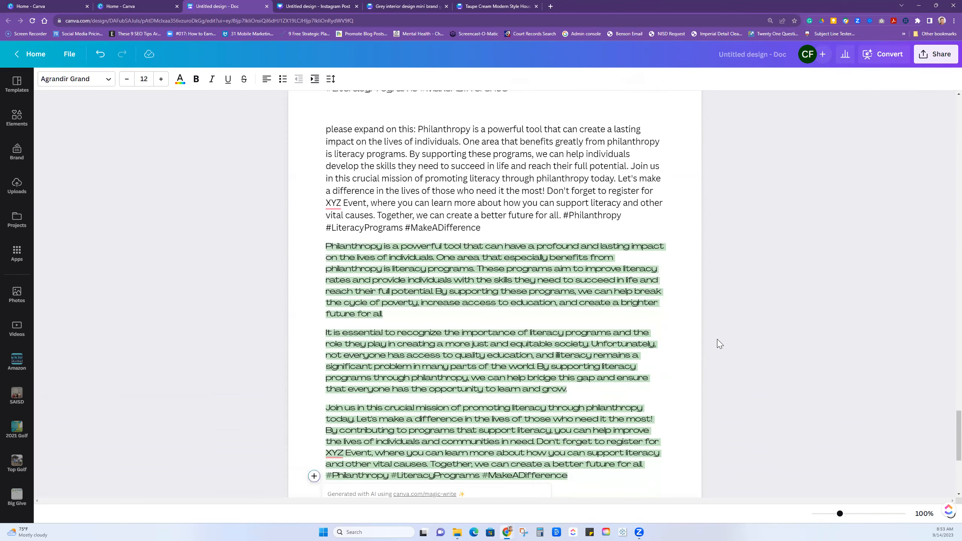
pyautogui.scroll(1, 719, 343)
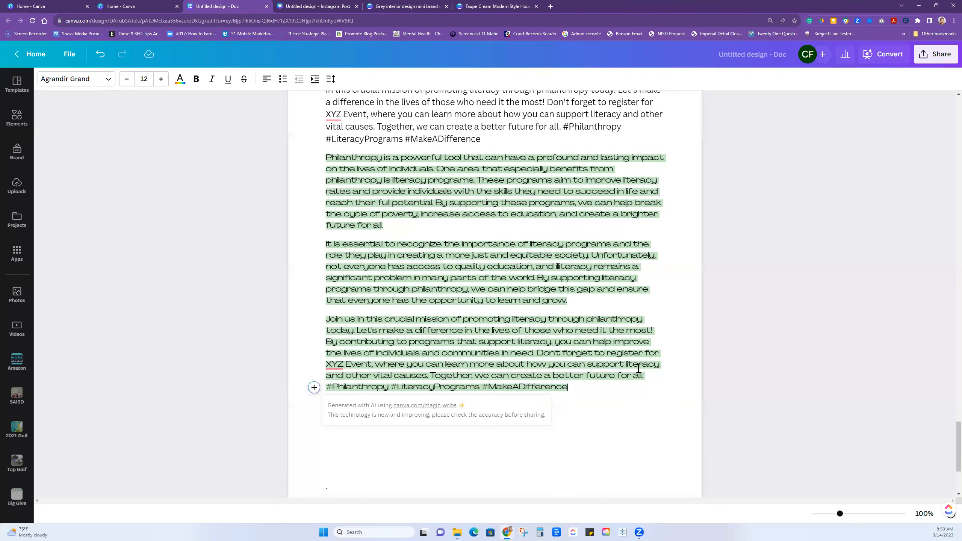
pyautogui.scroll(1, 634, 364)
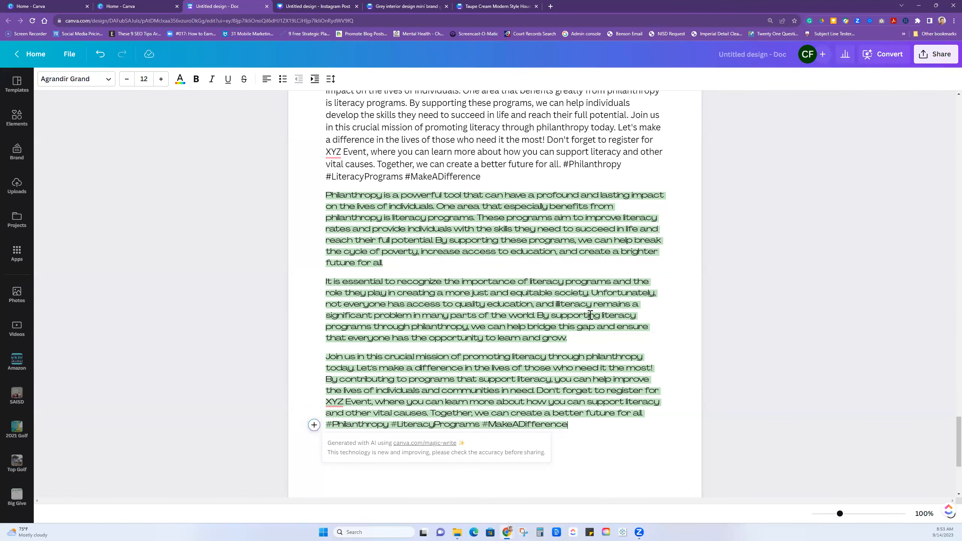
# Step: Copy the numbered list of topics about reading and philanthropy near the start of the doc
pyautogui.scroll(15, 584, 309)
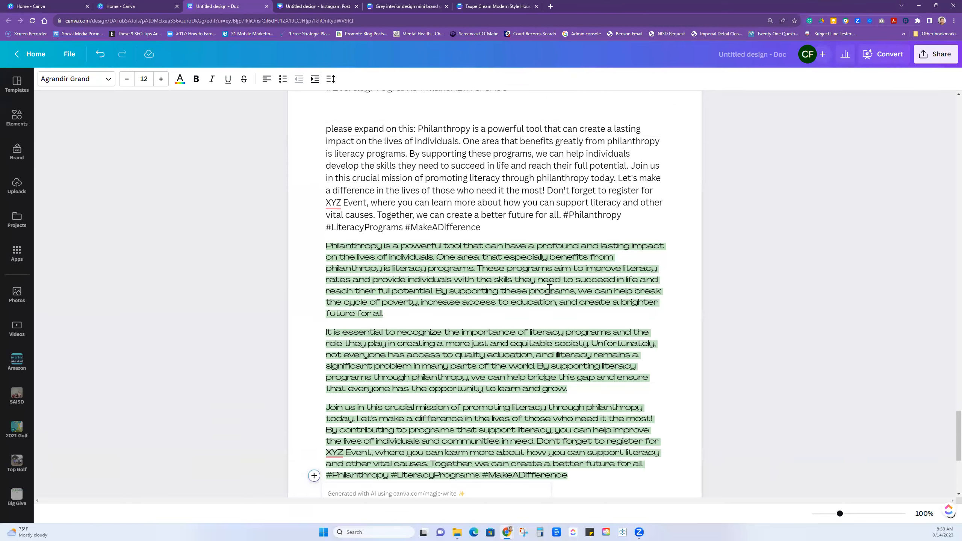
pyautogui.scroll(15, 549, 288)
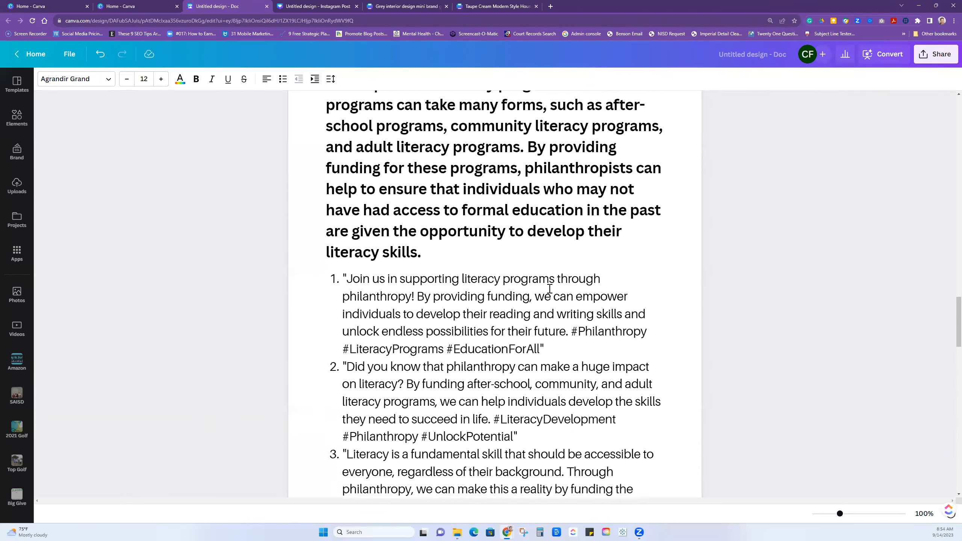
pyautogui.scroll(6, 549, 289)
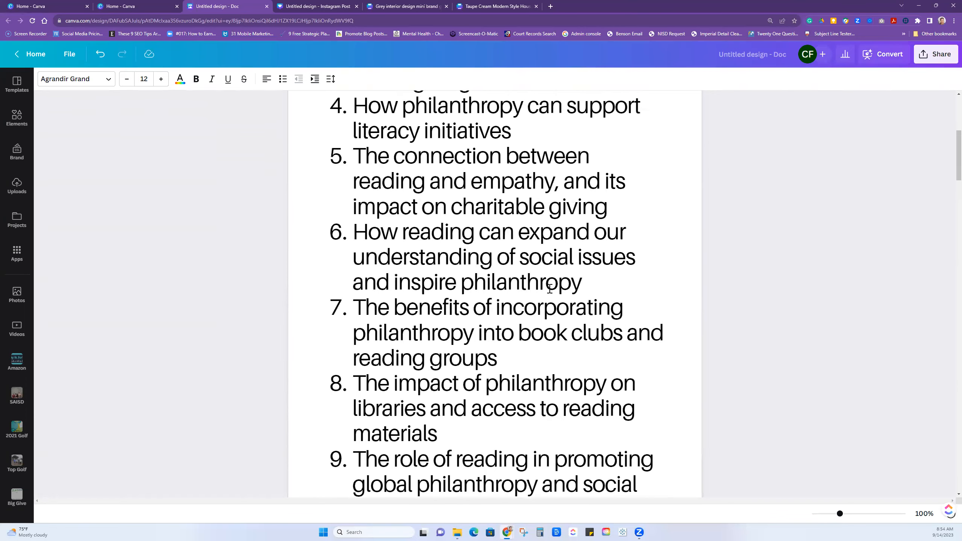
pyautogui.scroll(-4, 550, 288)
pyautogui.moveTo(638, 429); pyautogui.dragTo(339, 227)
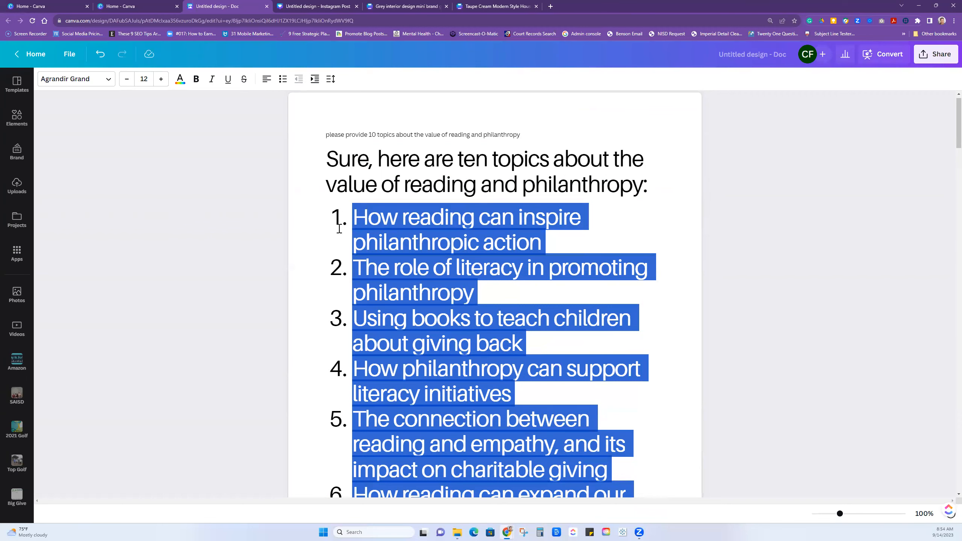
pyautogui.rightClick(369, 224)
pyautogui.click(386, 251)
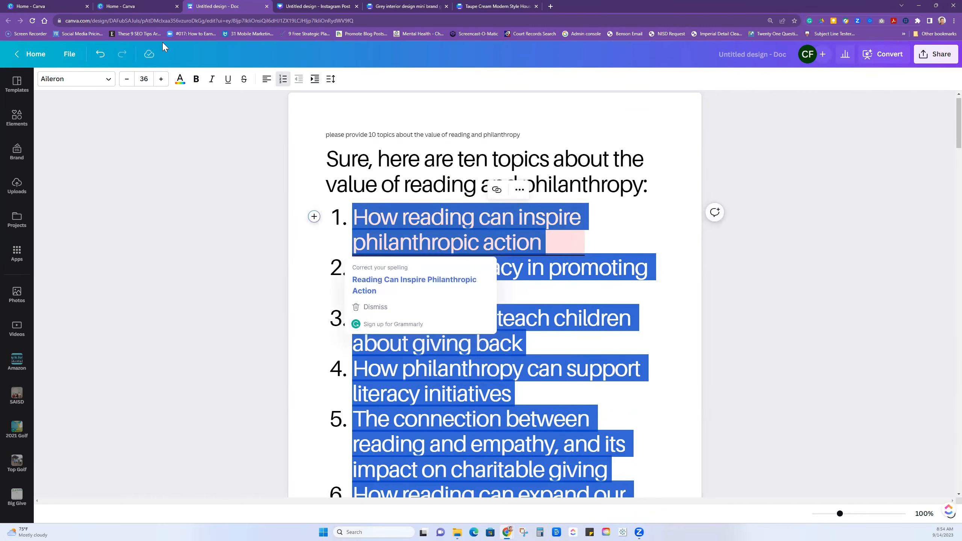
# Step: Create a new Doc from the Canva home page and delete its "A warm welcome to Canva Docs" banner
pyautogui.click(58, 7)
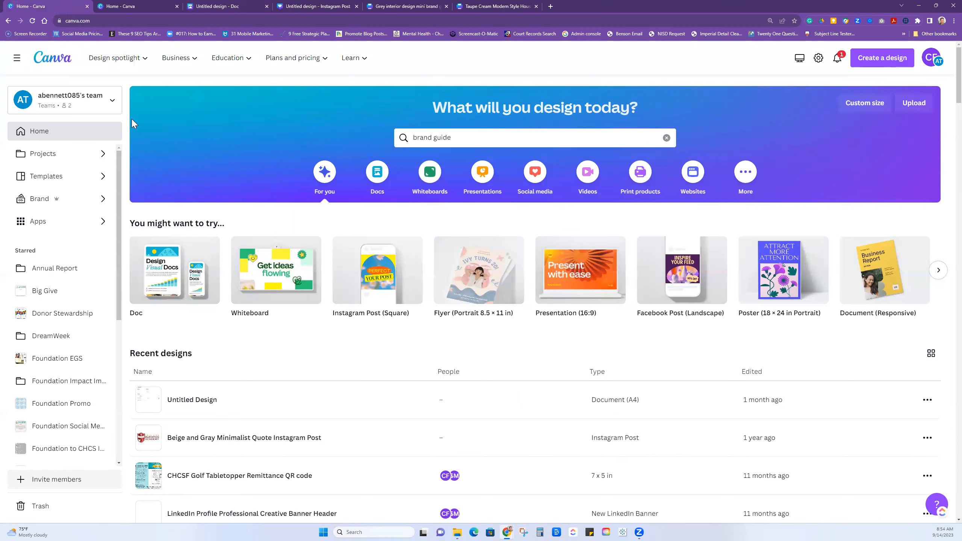
pyautogui.moveTo(166, 255)
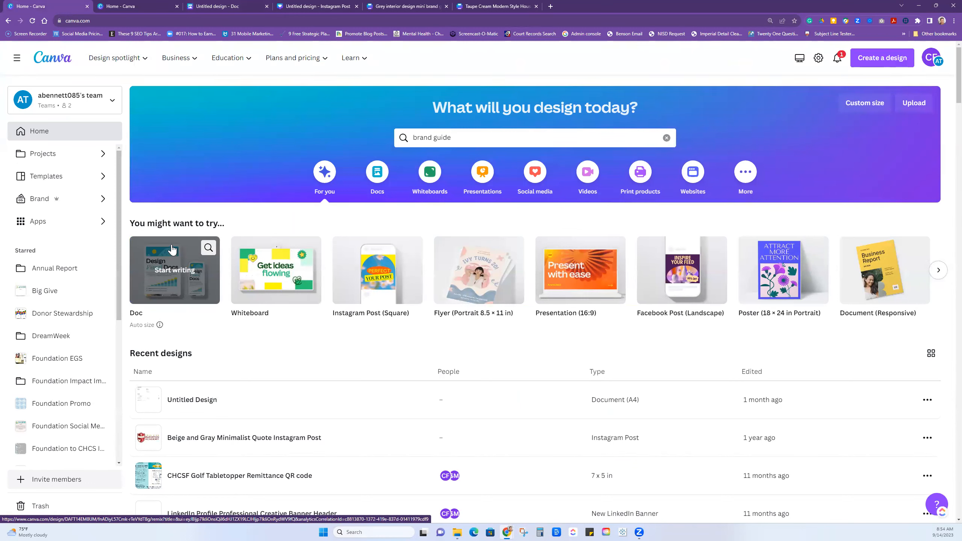
pyautogui.click(173, 271)
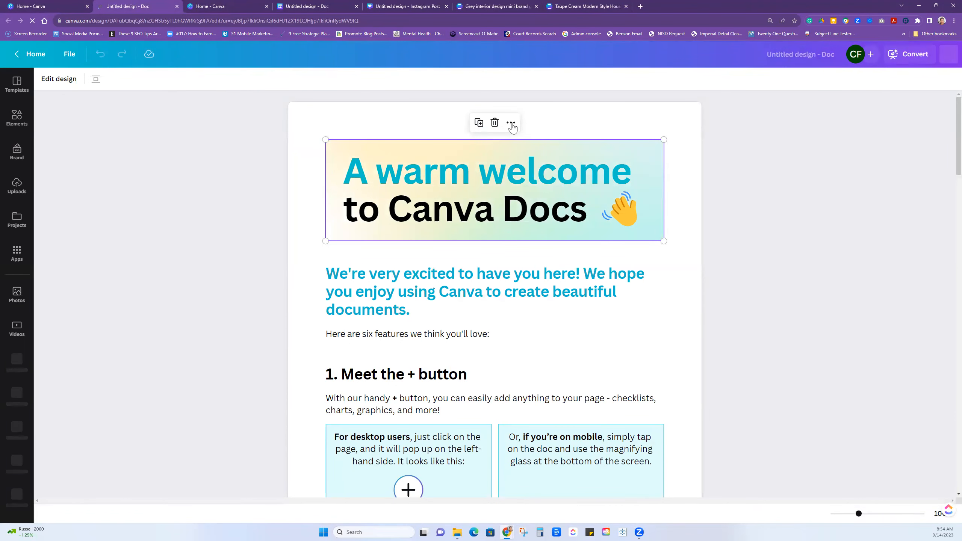
pyautogui.click(494, 123)
# Step: Delete the welcome text and the "Meet the + button" section with its two instruction boxes
pyautogui.moveTo(333, 143); pyautogui.dragTo(466, 320)
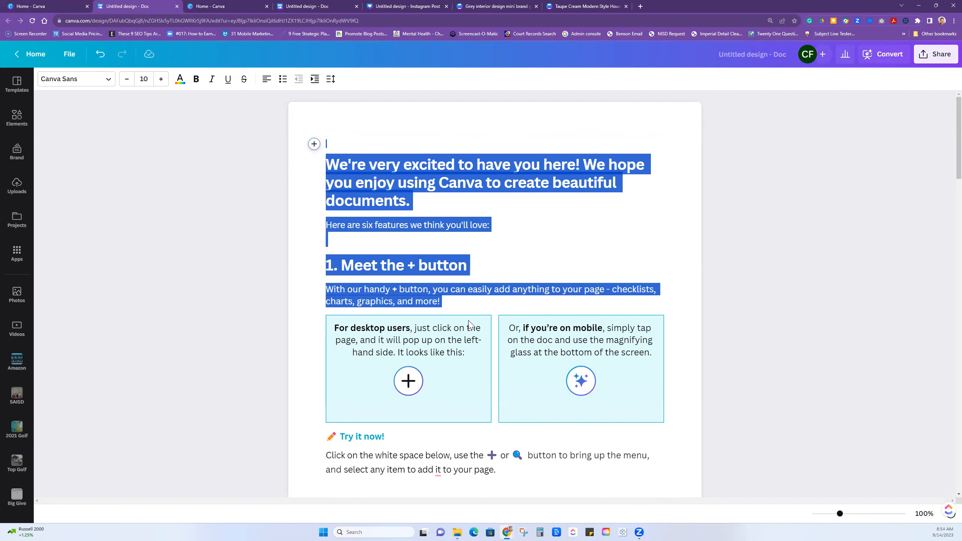
pyautogui.press('BackSpace')
pyautogui.click(417, 228)
pyautogui.press('BackSpace')
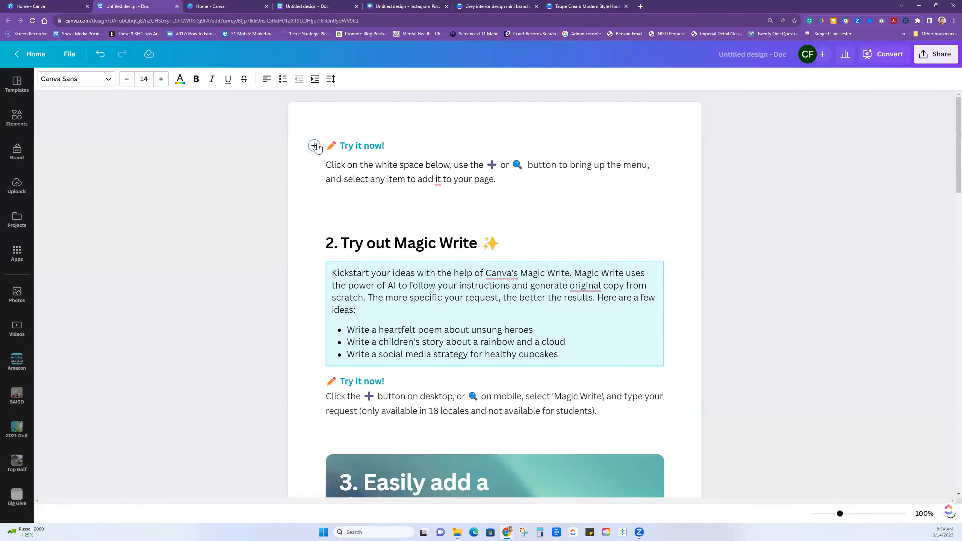
# Step: Delete the remaining "Try it now!" instructions and the whole "Try out Magic Write" section, including its text box
pyautogui.moveTo(327, 145); pyautogui.dragTo(326, 260)
pyautogui.press('BackSpace')
pyautogui.press('BackSpace')
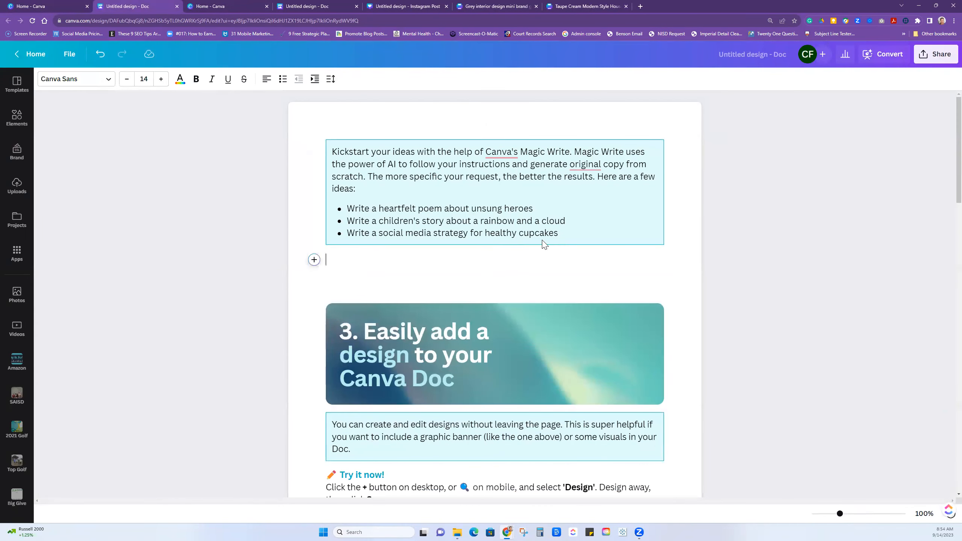
pyautogui.press('BackSpace')
pyautogui.click(315, 192)
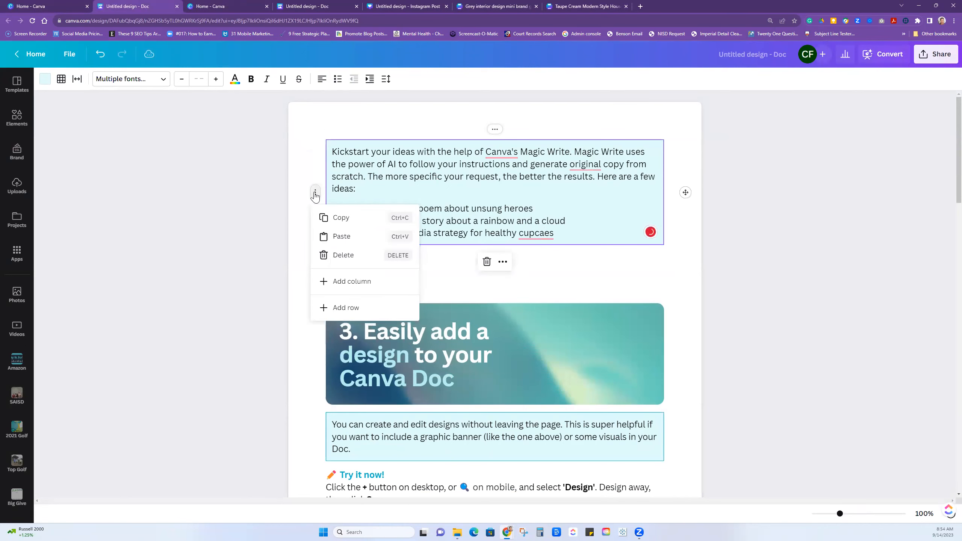
pyautogui.click(335, 261)
# Step: Delete the "Easily add a design to your Canva Doc" banner, its "Try it now!" text and its text box
pyautogui.click(367, 212)
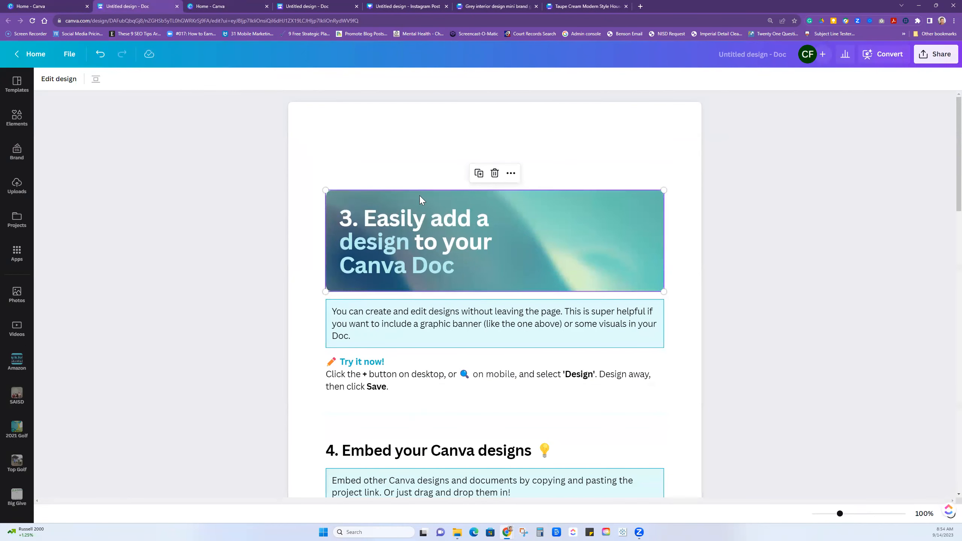
pyautogui.click(494, 173)
pyautogui.moveTo(447, 288); pyautogui.dragTo(324, 251)
pyautogui.press('BackSpace')
pyautogui.click(340, 210)
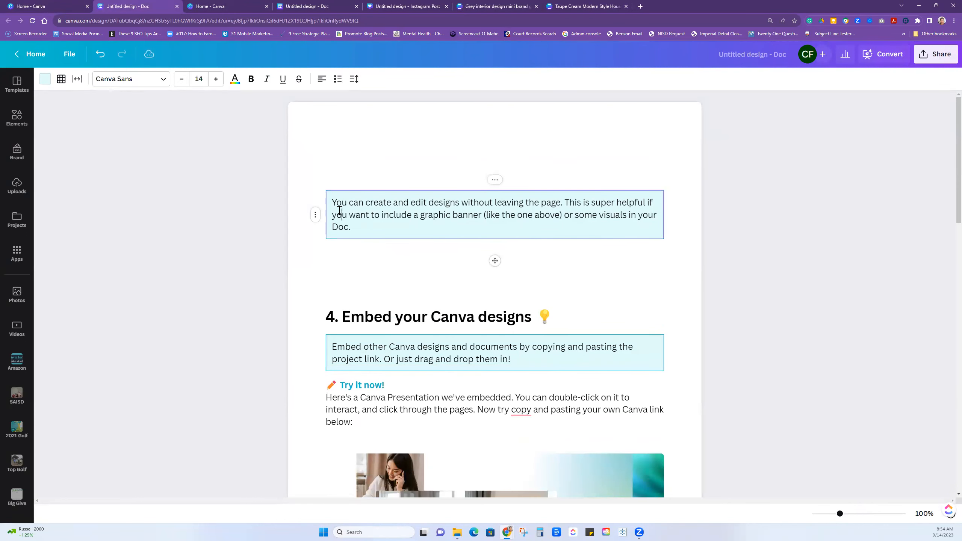
pyautogui.click(315, 215)
pyautogui.click(339, 275)
# Step: Delete the "Embed your Canva designs" heading and the text box beneath it
pyautogui.moveTo(320, 259); pyautogui.dragTo(569, 263)
pyautogui.press('BackSpace')
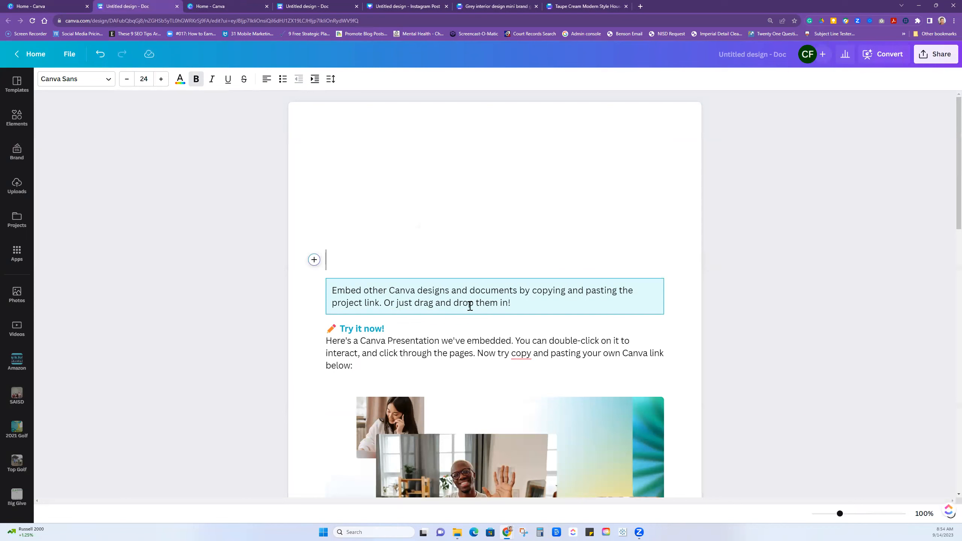
pyautogui.click(469, 304)
pyautogui.click(315, 296)
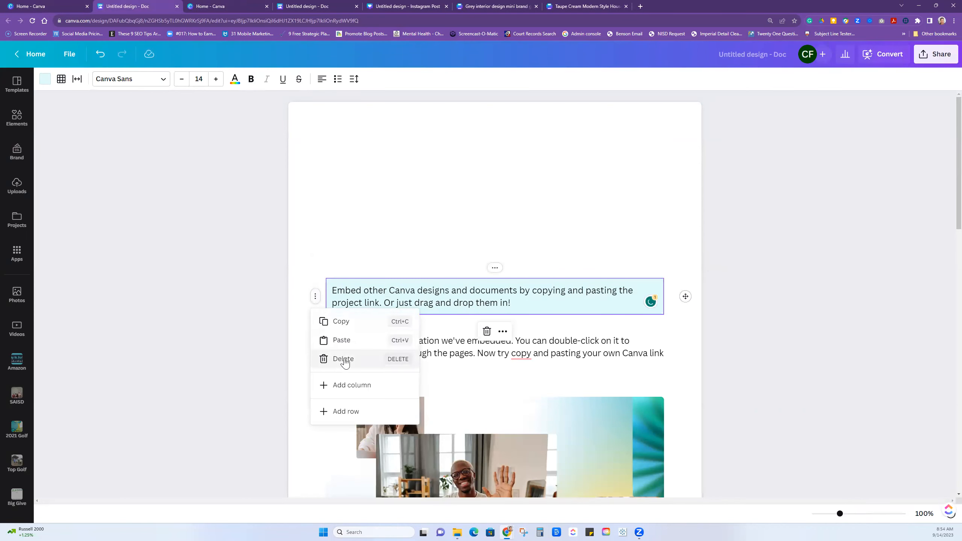
pyautogui.click(343, 358)
# Step: Delete the "Try it now!" text about embedding and the embedded sample presentation
pyautogui.scroll(-2, 353, 328)
pyautogui.moveTo(353, 246); pyautogui.dragTo(307, 211)
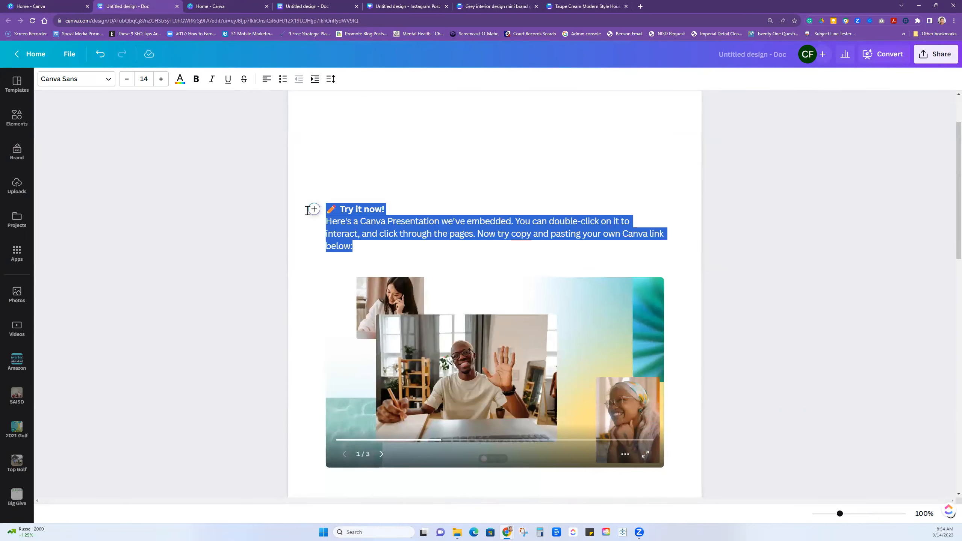
pyautogui.press('BackSpace')
pyautogui.scroll(-3, 459, 274)
pyautogui.click(459, 274)
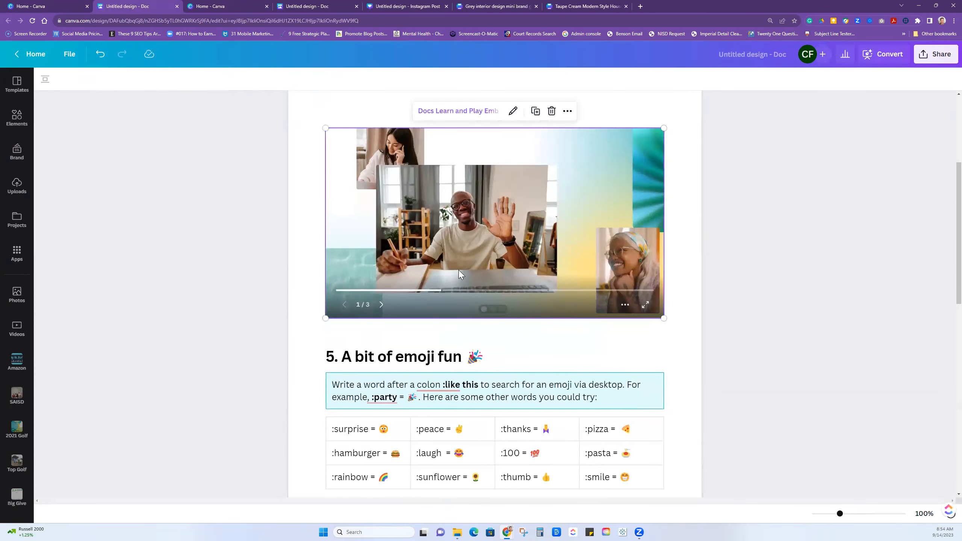
pyautogui.click(551, 111)
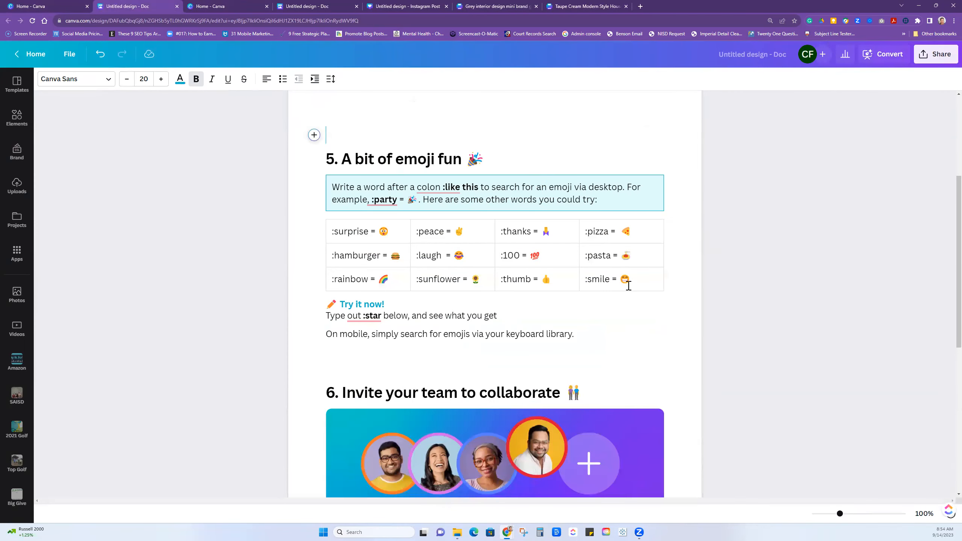
# Step: Delete the "A bit of emoji fun" heading and the "Try it now!" text below the emoji table
pyautogui.moveTo(576, 334); pyautogui.dragTo(318, 305)
pyautogui.press('BackSpace')
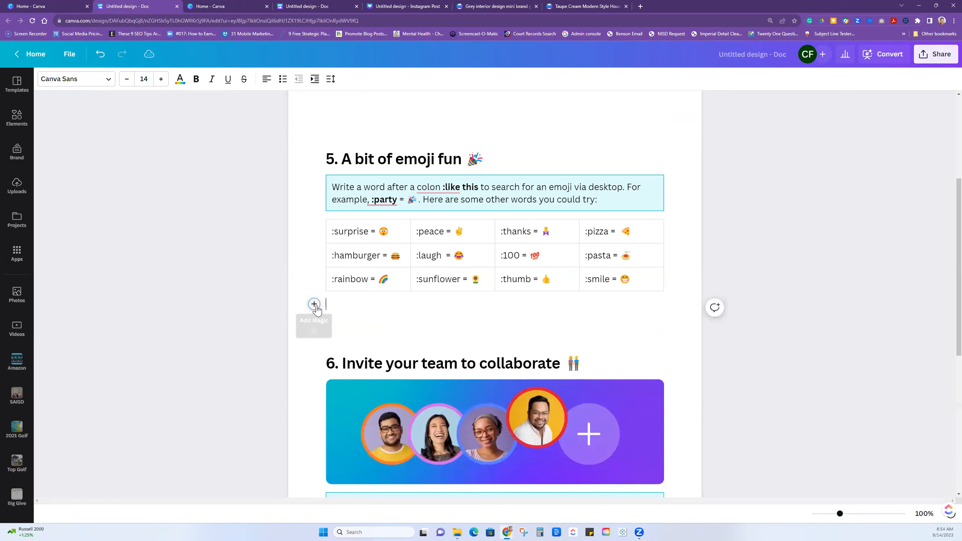
pyautogui.click(369, 280)
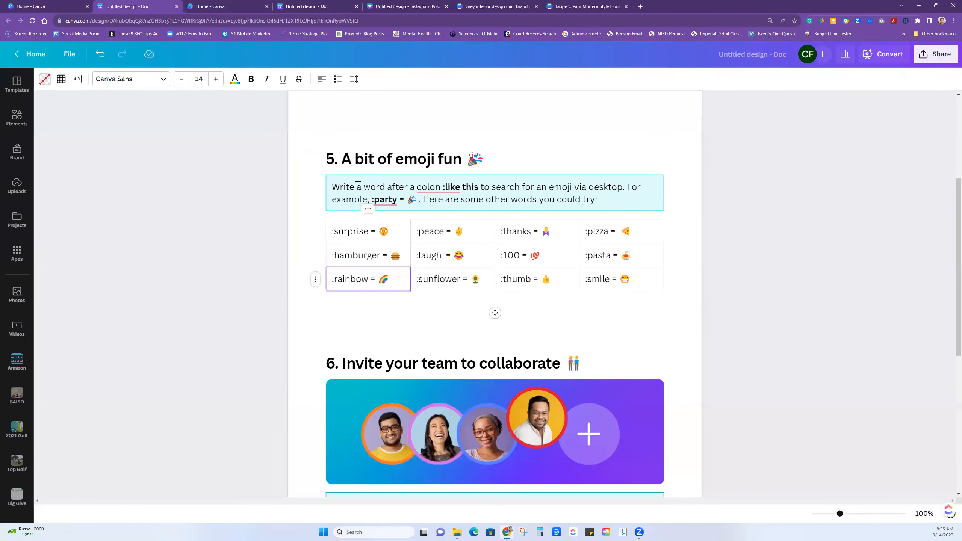
pyautogui.moveTo(506, 160); pyautogui.dragTo(311, 159)
pyautogui.press('BackSpace')
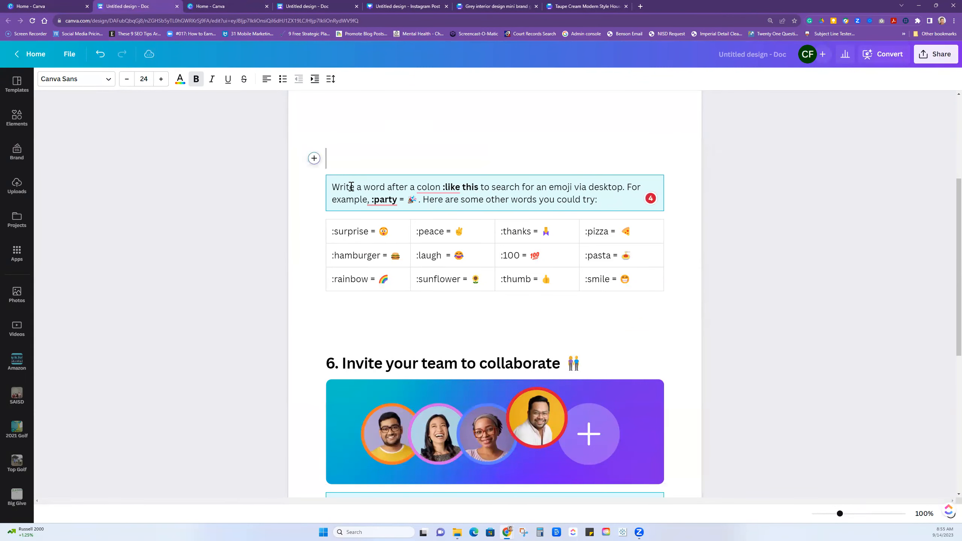
pyautogui.click(351, 186)
# Step: Paste the copied list of reading and philanthropy topics at the start of the new doc
pyautogui.scroll(5, 339, 258)
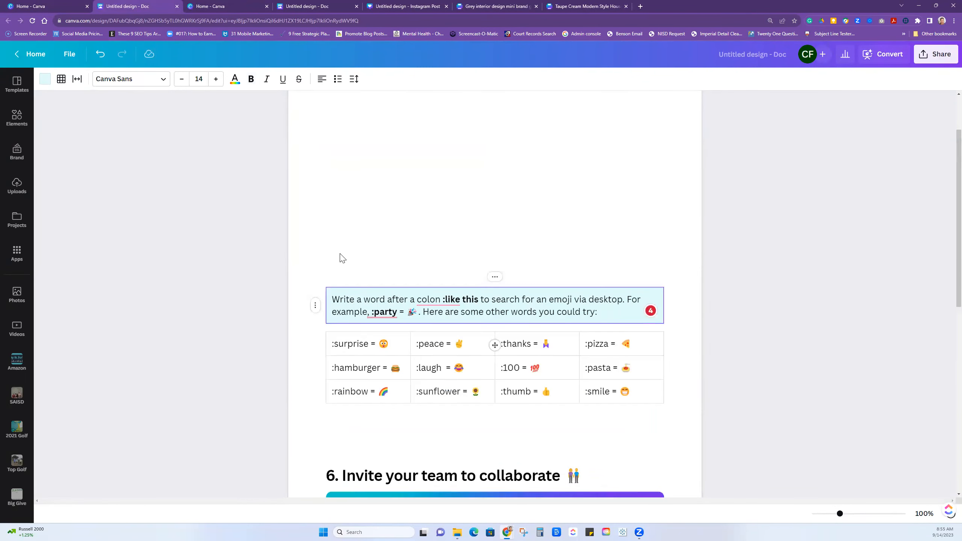
pyautogui.click(338, 159)
pyautogui.rightClick(343, 144)
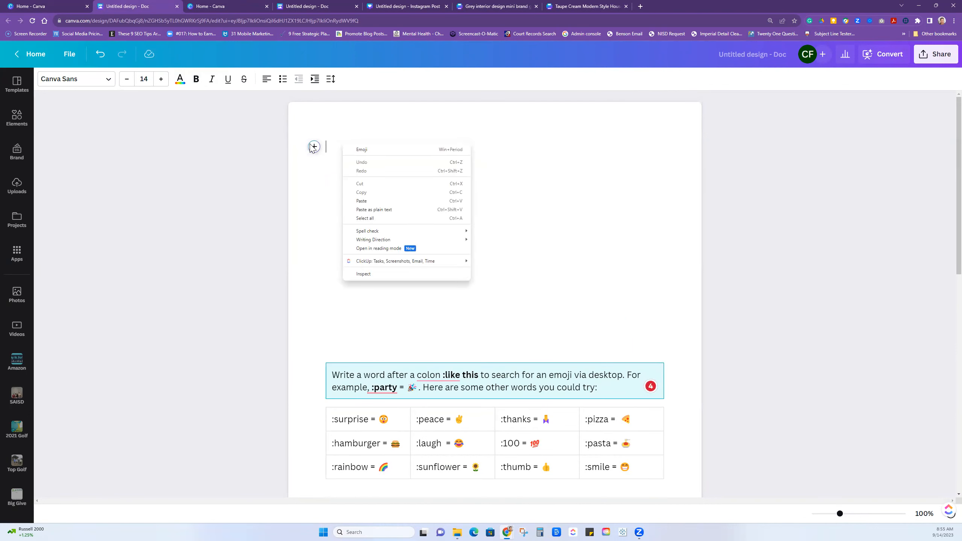
pyautogui.click(327, 146)
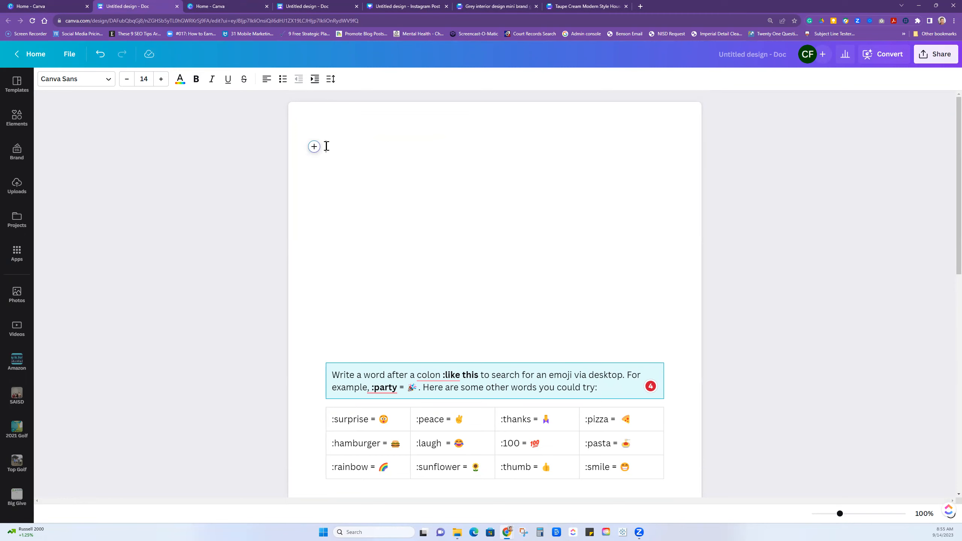
pyautogui.rightClick(326, 146)
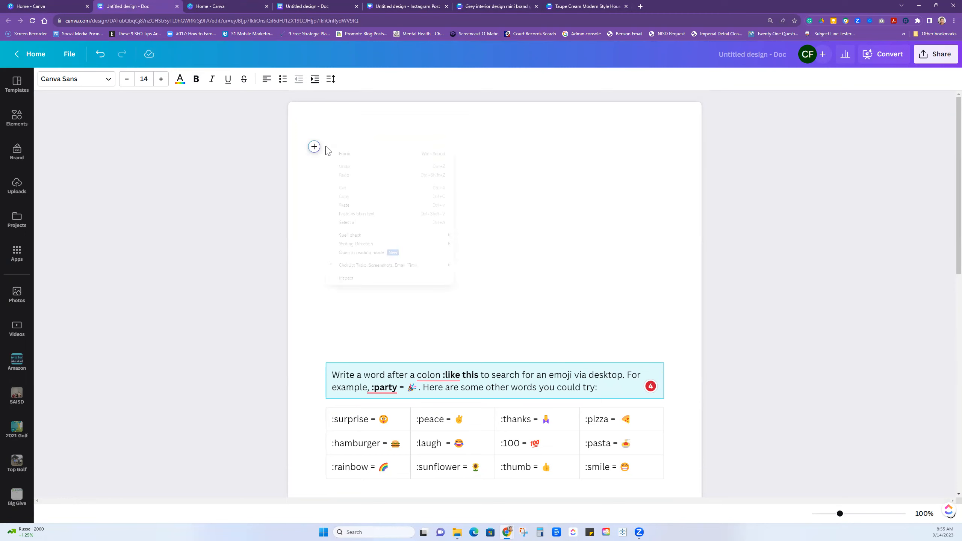
pyautogui.click(344, 205)
pyautogui.scroll(-6, 489, 295)
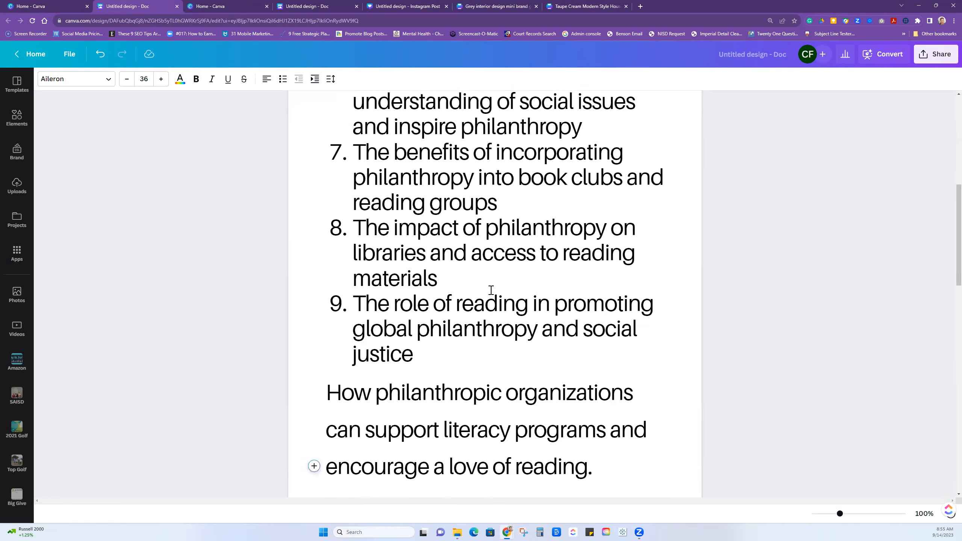
# Step: Delete the emoji search text box and the emoji table above the "Invite your team to collaborate" heading
pyautogui.scroll(-10, 518, 290)
pyautogui.scroll(6, 517, 292)
pyautogui.click(357, 156)
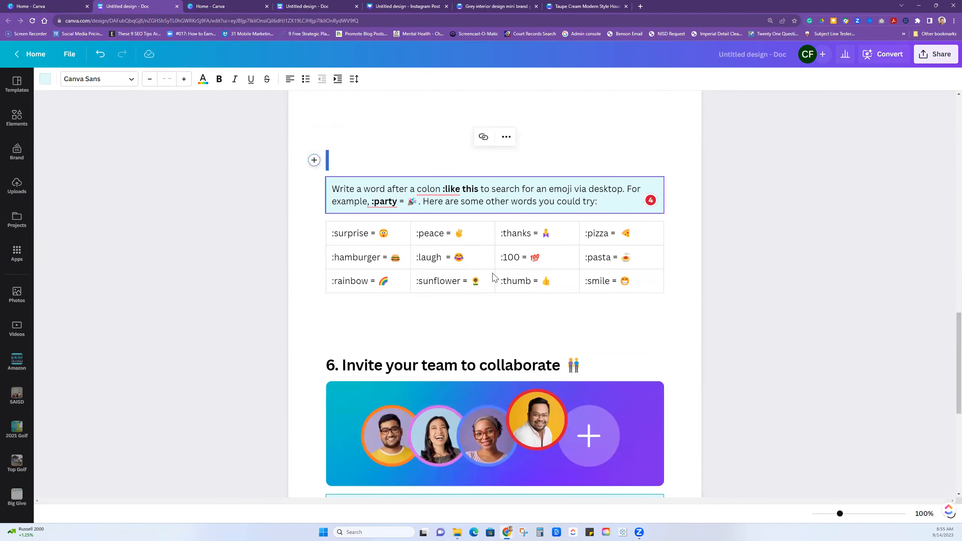
pyautogui.press('Delete')
pyautogui.press('Delete')
pyautogui.press('Delete')
pyautogui.press('Delete')
pyautogui.press('Delete')
pyautogui.press('Delete')
pyautogui.press('Delete')
pyautogui.press('Delete')
pyautogui.press('Delete')
pyautogui.press('Delete')
pyautogui.press('Delete')
pyautogui.press('Delete')
pyautogui.press('Delete')
pyautogui.press('Delete')
pyautogui.press('Delete')
pyautogui.press('Delete')
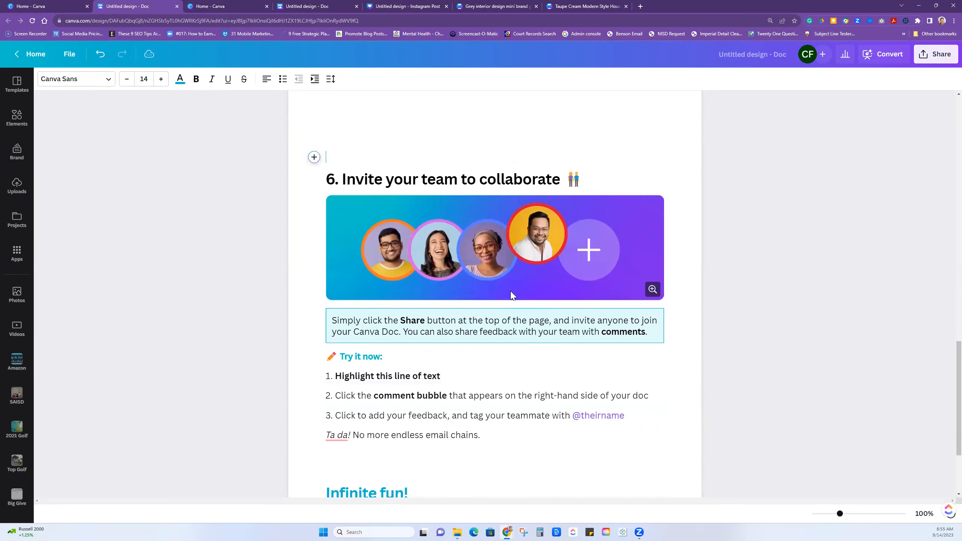
# Step: Delete the "6. Invite your team to collaborate" heading above the team image
pyautogui.press('Delete')
pyautogui.press('Delete')
pyautogui.press('Delete')
pyautogui.press('Delete')
pyautogui.press('Delete')
pyautogui.press('Delete')
pyautogui.press('Delete')
pyautogui.press('Delete')
pyautogui.press('Delete')
pyautogui.press('Delete')
pyautogui.press('Delete')
pyautogui.press('Delete')
pyautogui.press('Delete')
pyautogui.press('Delete')
pyautogui.press('Delete')
pyautogui.press('Delete')
pyautogui.press('Delete')
pyautogui.press('Delete')
pyautogui.press('Delete')
pyautogui.press('Delete')
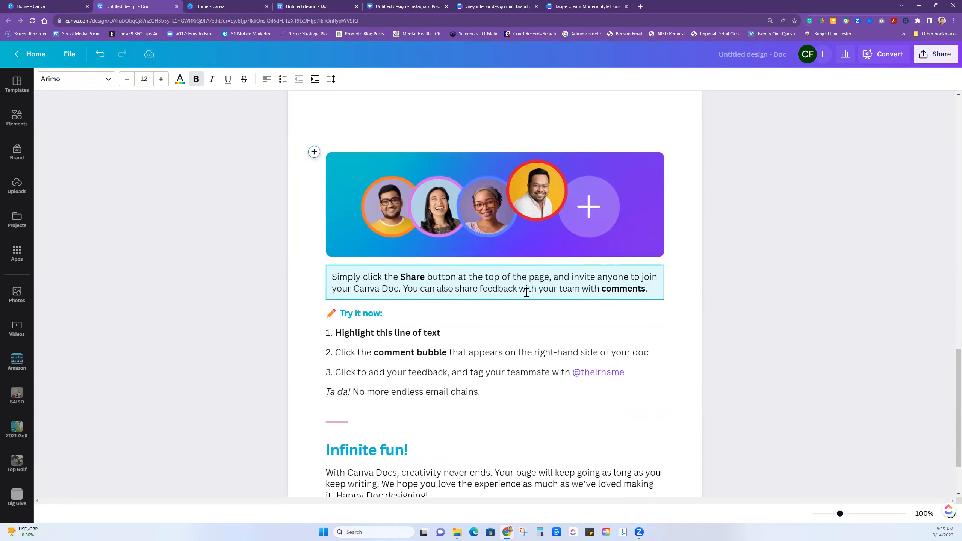
# Step: Delete the team image, the sharing text box and the "Try it now:" instructions up to the words "comment bubble"
pyautogui.press('Delete')
pyautogui.press('Delete')
pyautogui.press('Delete')
pyautogui.press('Delete')
pyautogui.press('Delete')
pyautogui.press('Delete')
pyautogui.press('Delete')
pyautogui.press('Delete')
pyautogui.press('Delete')
pyautogui.press('Delete')
pyautogui.press('Delete')
pyautogui.press('Delete')
pyautogui.press('Delete')
pyautogui.press('Delete')
pyautogui.press('Delete')
pyautogui.press('Delete')
pyautogui.press('Delete')
pyautogui.press('Delete')
pyautogui.press('Delete')
pyautogui.press('Delete')
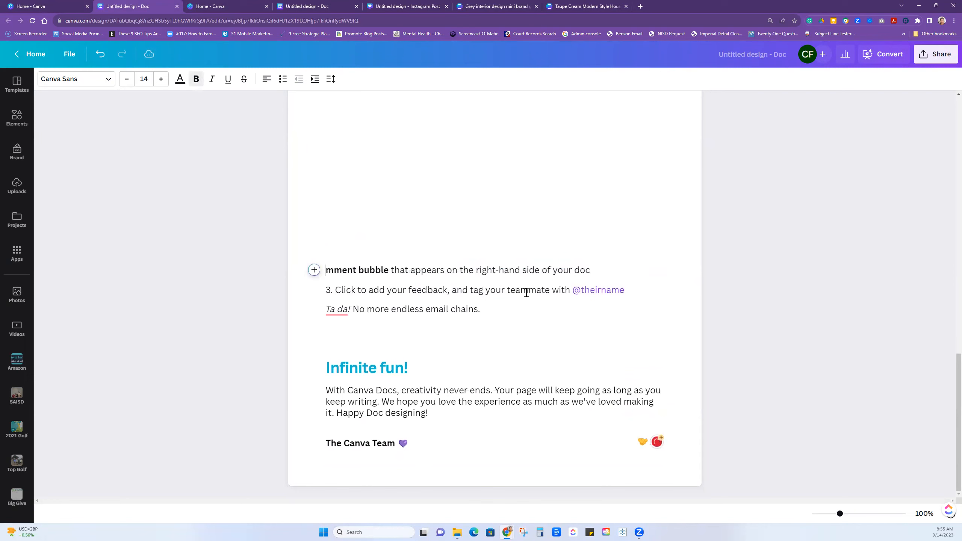
# Step: Delete the remaining comment instructions, the "Infinite fun!" section and the Canva Team sign-off at the end of the doc
pyautogui.press('Delete')
pyautogui.press('Delete')
pyautogui.press('Delete')
pyautogui.press('Delete')
pyautogui.press('Delete')
pyautogui.press('Delete')
pyautogui.press('Delete')
pyautogui.press('Delete')
pyautogui.press('Delete')
pyautogui.press('Delete')
pyautogui.press('Delete')
pyautogui.press('Delete')
pyautogui.press('Delete')
pyautogui.press('Delete')
pyautogui.press('Delete')
pyautogui.press('Delete')
pyautogui.press('Delete')
pyautogui.press('Delete')
pyautogui.press('Delete')
pyautogui.press('Delete')
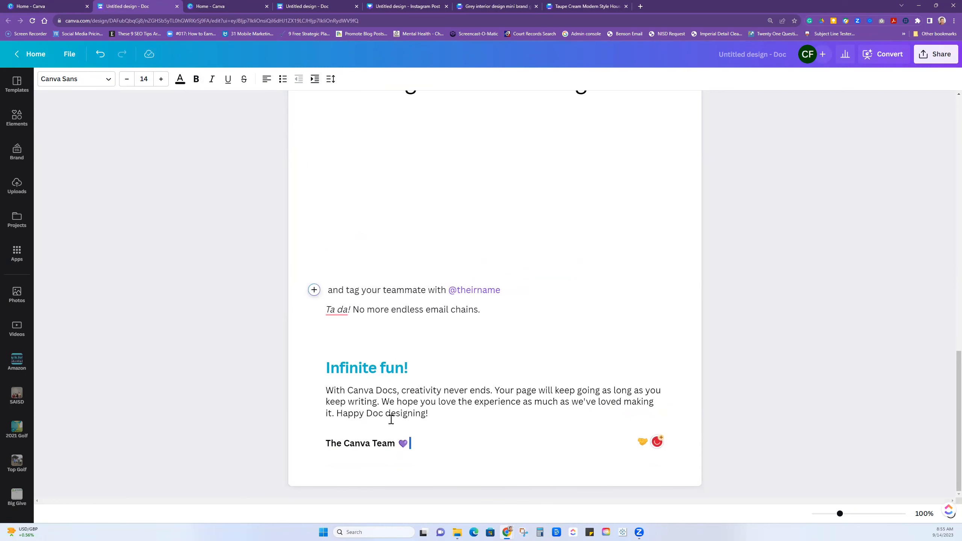
pyautogui.moveTo(410, 443); pyautogui.dragTo(316, 287)
pyautogui.press('Delete')
# Step: Start converting the doc into a presentation, set the Docs to Decks intro not to show again, and list all brand designs
pyautogui.scroll(4, 414, 268)
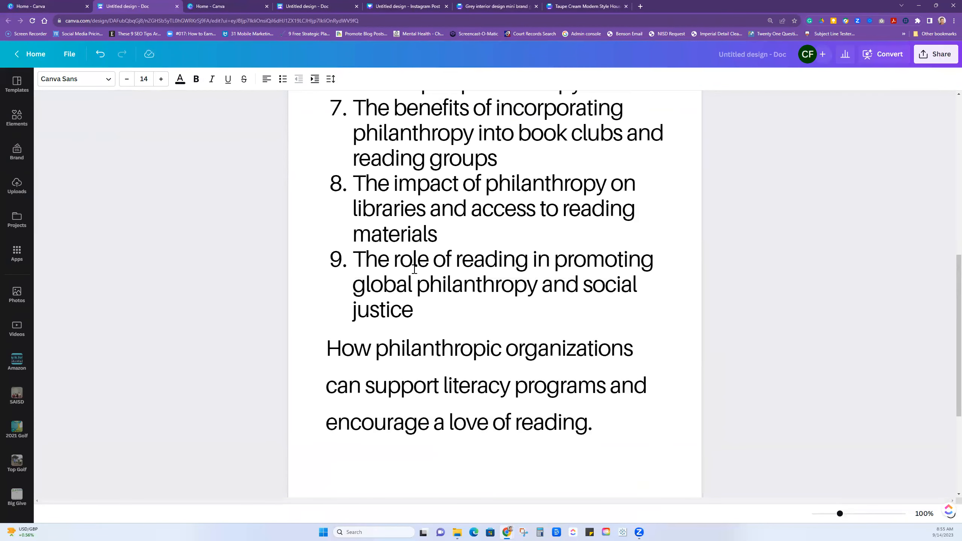
pyautogui.scroll(1, 505, 394)
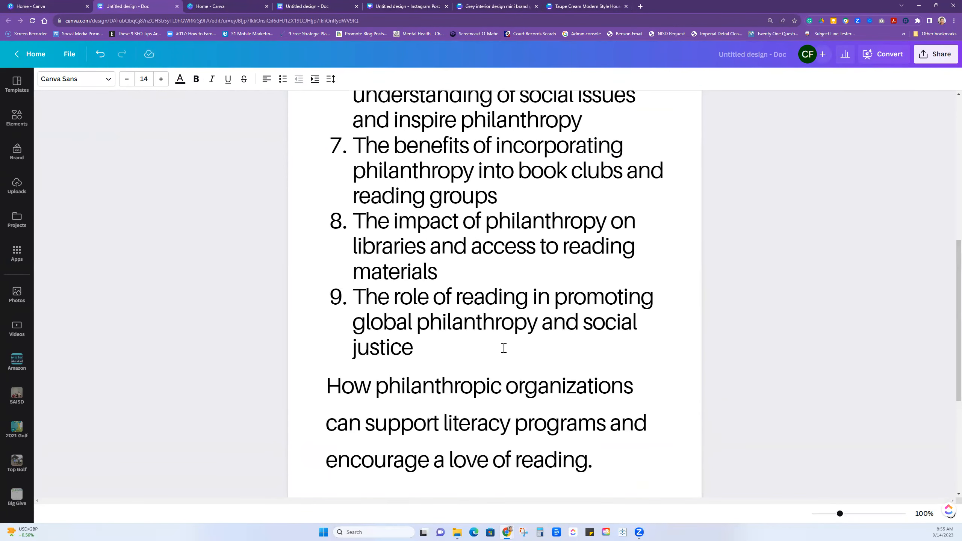
pyautogui.scroll(5, 502, 348)
pyautogui.scroll(5, 545, 213)
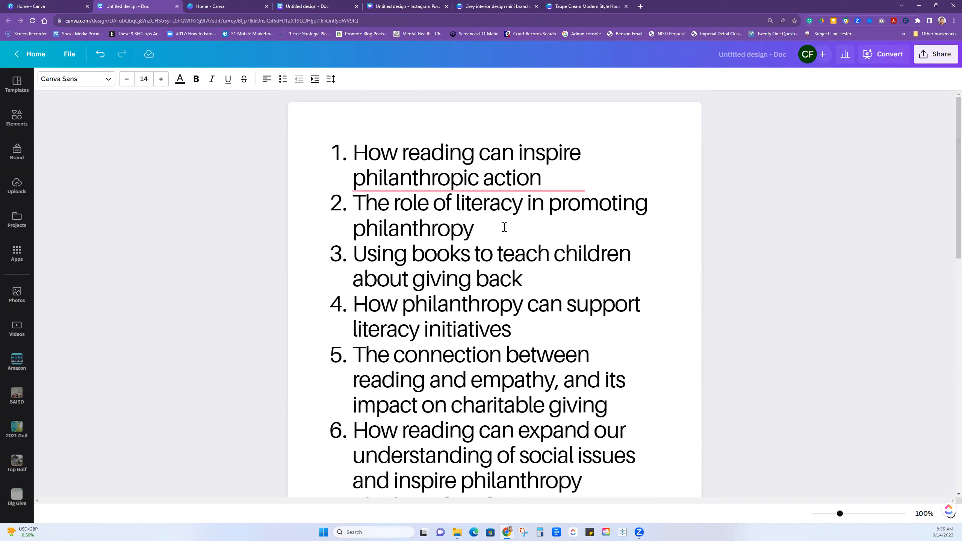
pyautogui.click(879, 61)
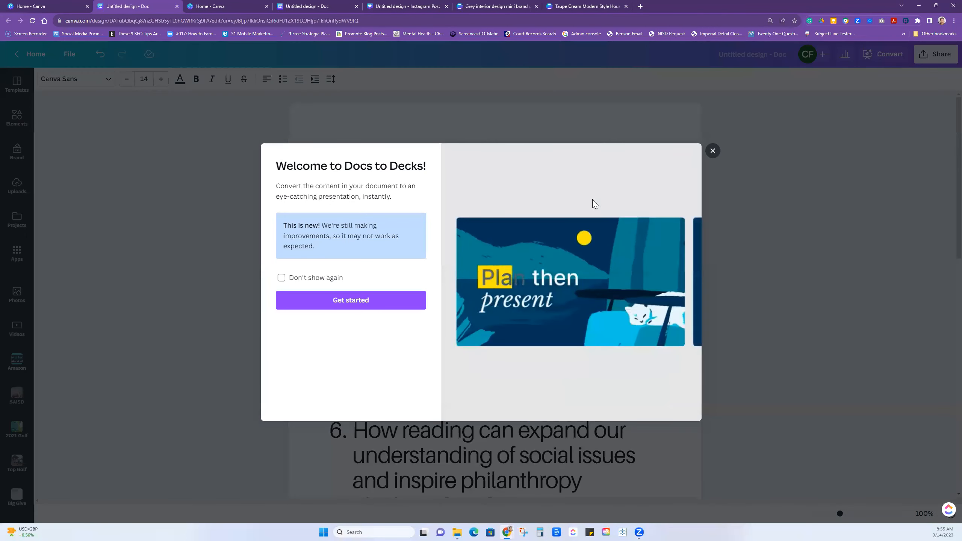
pyautogui.click(281, 278)
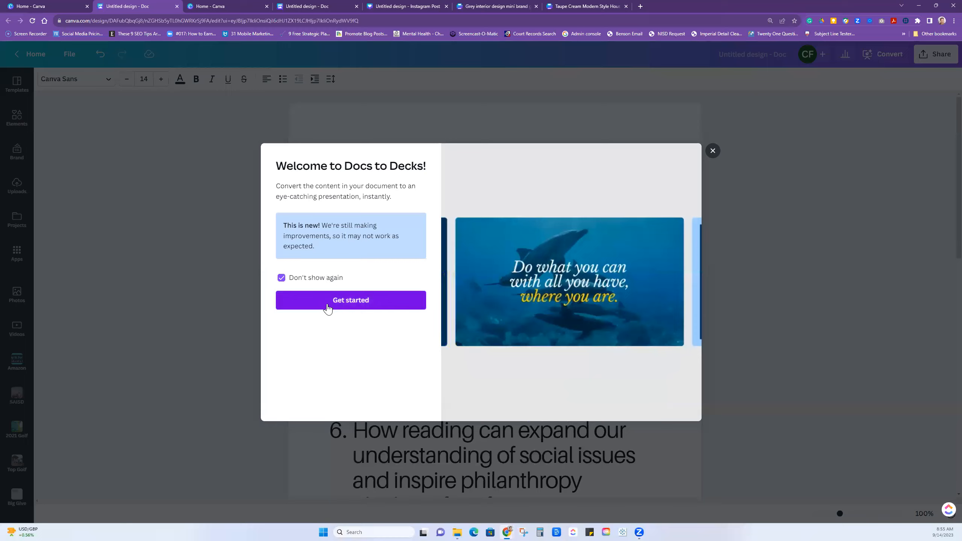
pyautogui.click(328, 307)
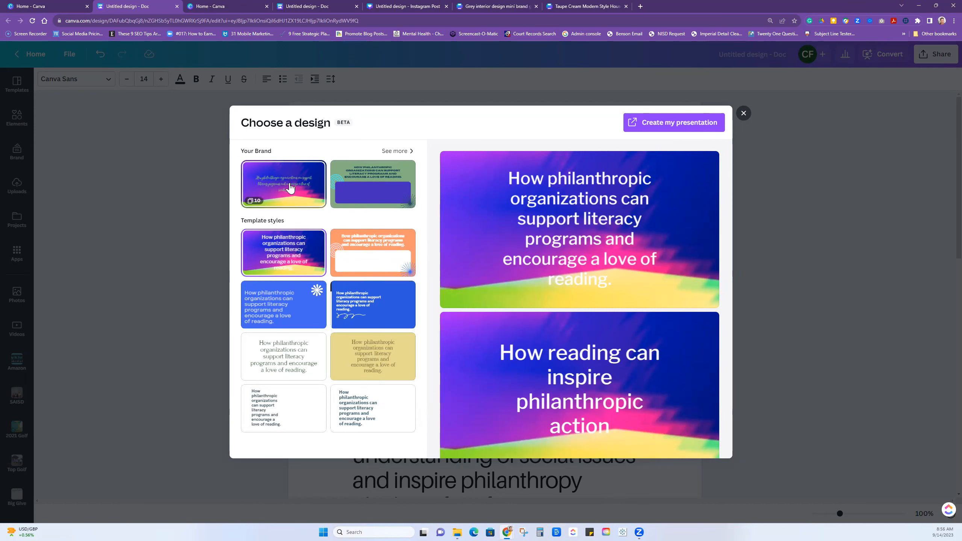
pyautogui.click(397, 151)
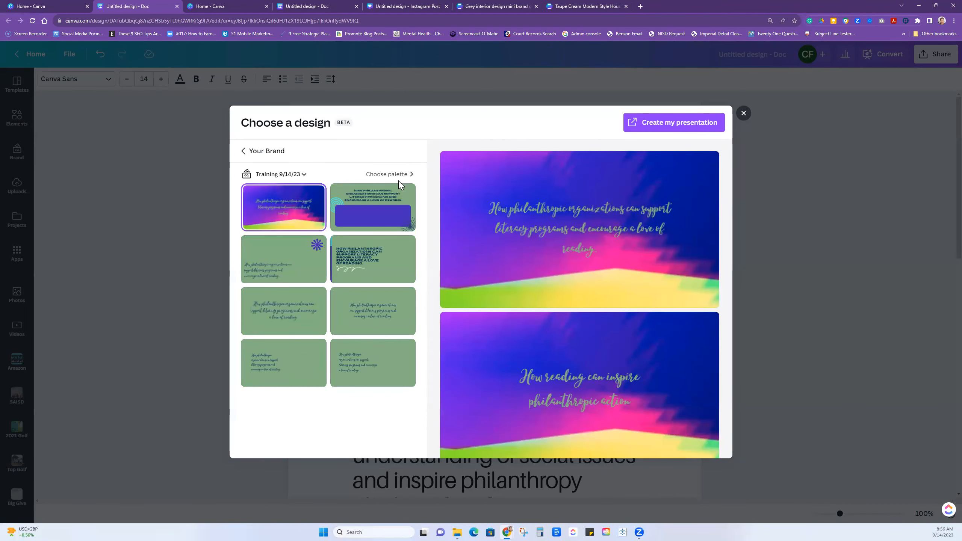
# Step: Try the "Brand Kit" brand with the CHCS Foundation palette on the presentation designs
pyautogui.click(286, 175)
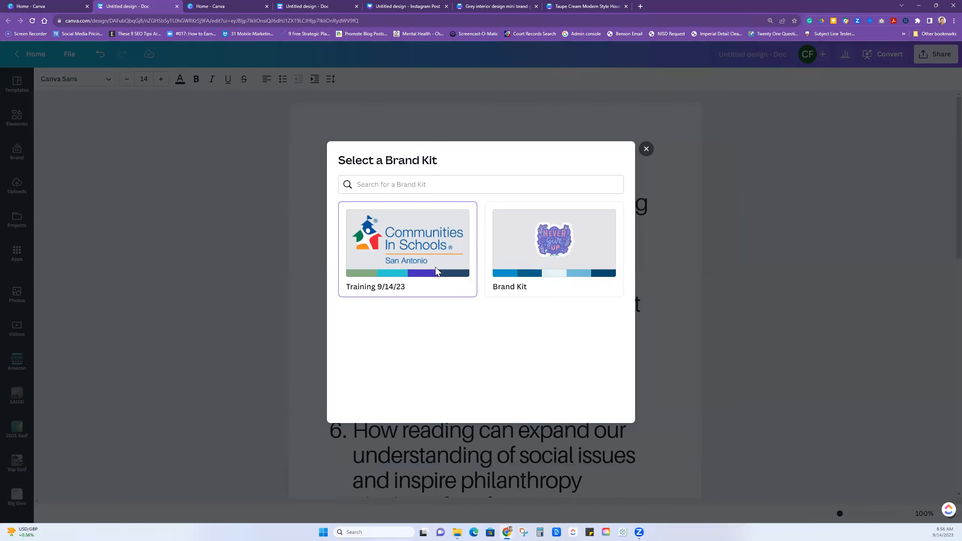
pyautogui.click(581, 259)
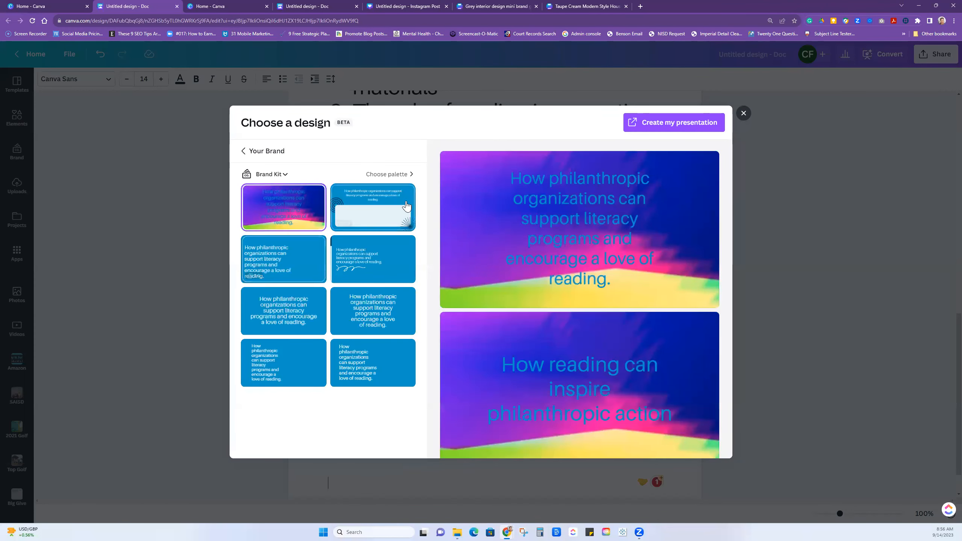
pyautogui.click(410, 176)
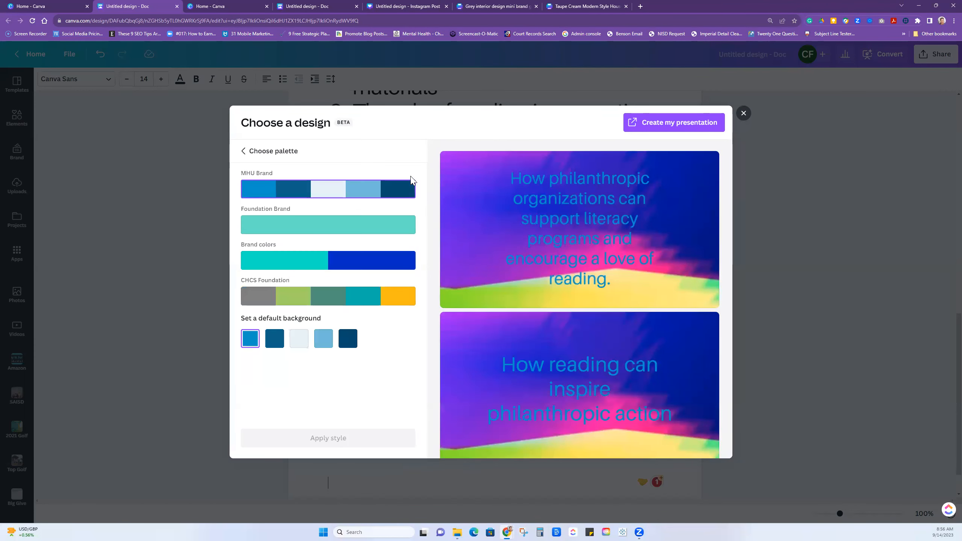
pyautogui.click(345, 301)
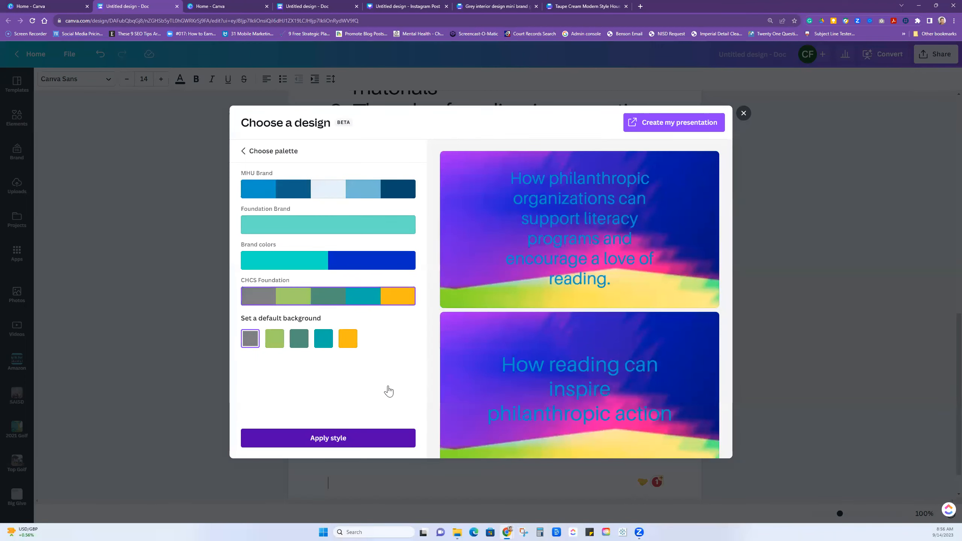
pyautogui.click(366, 435)
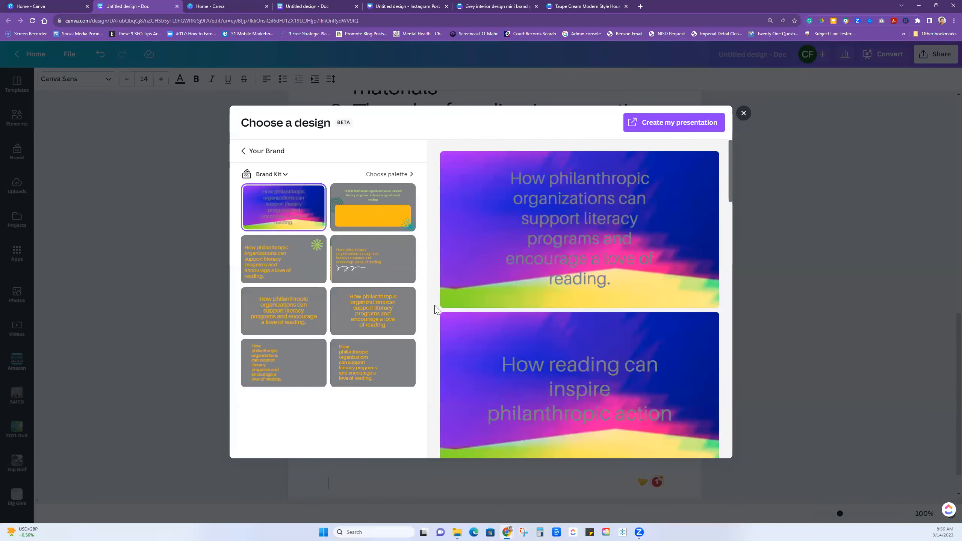
# Step: Switch the presentation designs back to the Training 9/14/23 brand kit and check its color palette and default background options
pyautogui.click(260, 175)
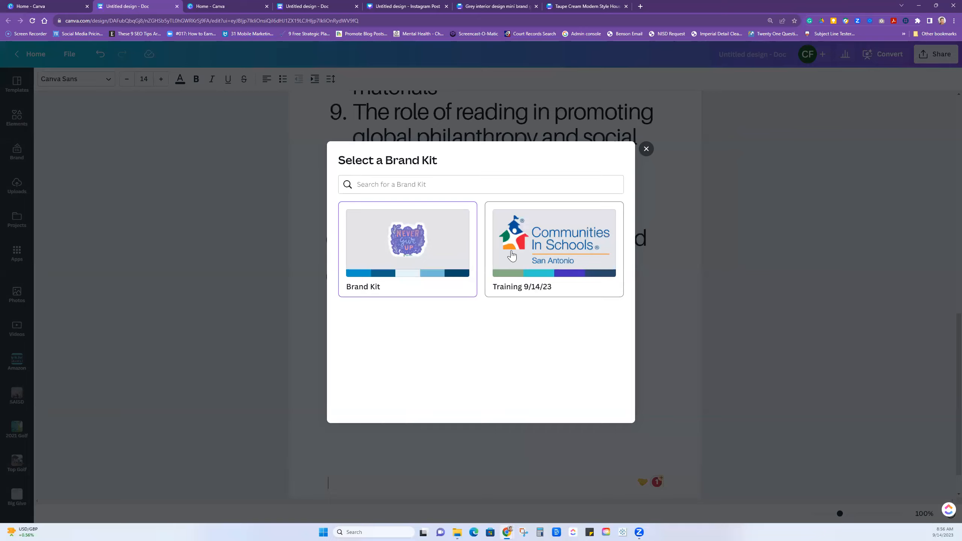
pyautogui.click(511, 255)
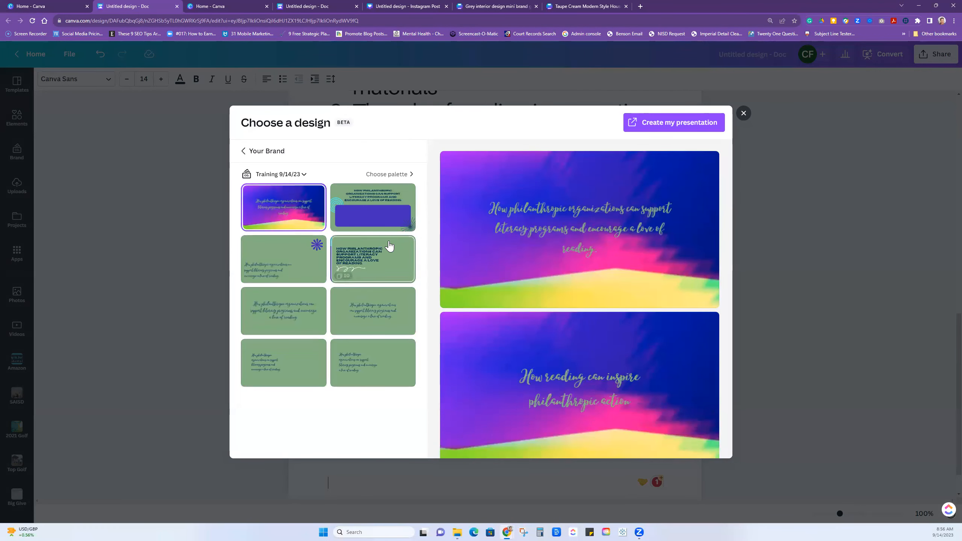
pyautogui.click(391, 175)
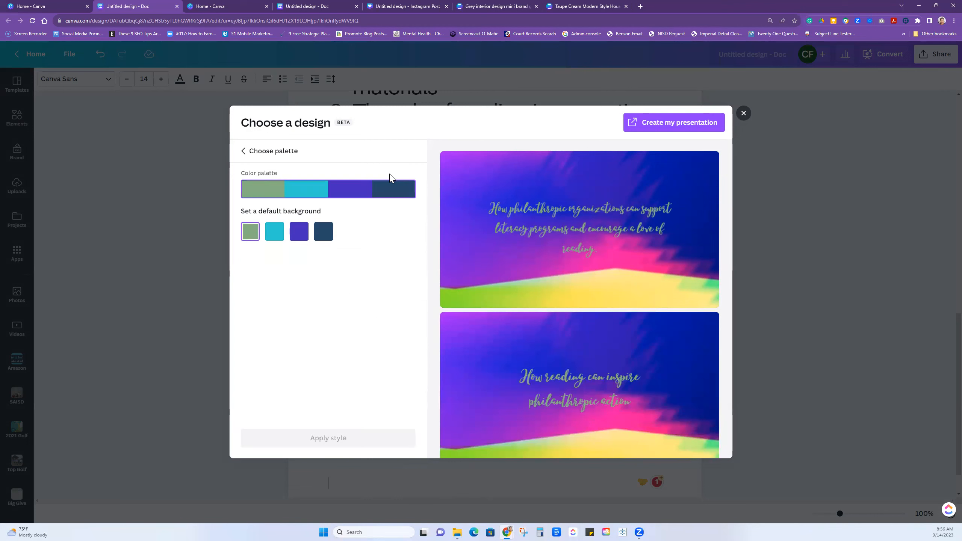
pyautogui.click(248, 151)
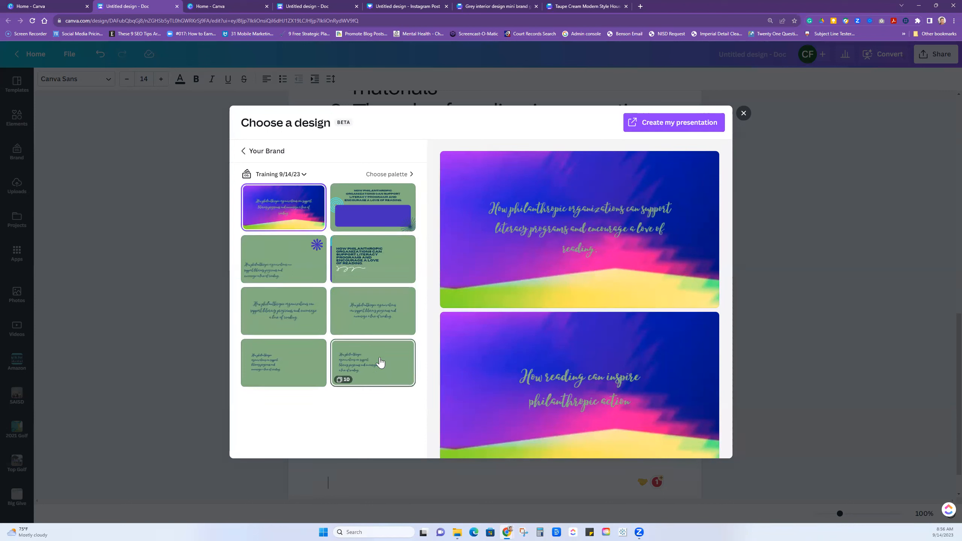
# Step: Choose the green design with the bold heading and white squiggle, and create the presentation from it
pyautogui.click(379, 268)
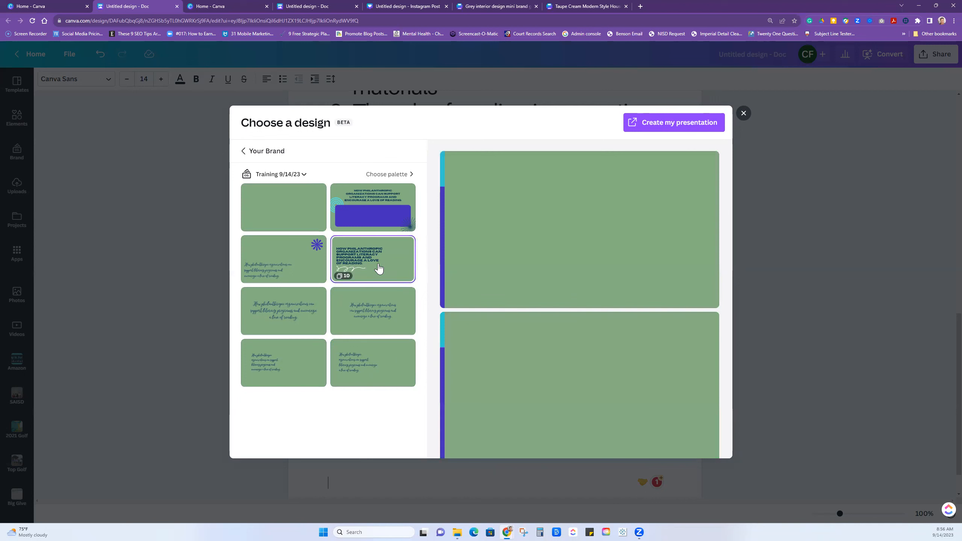
pyautogui.click(648, 129)
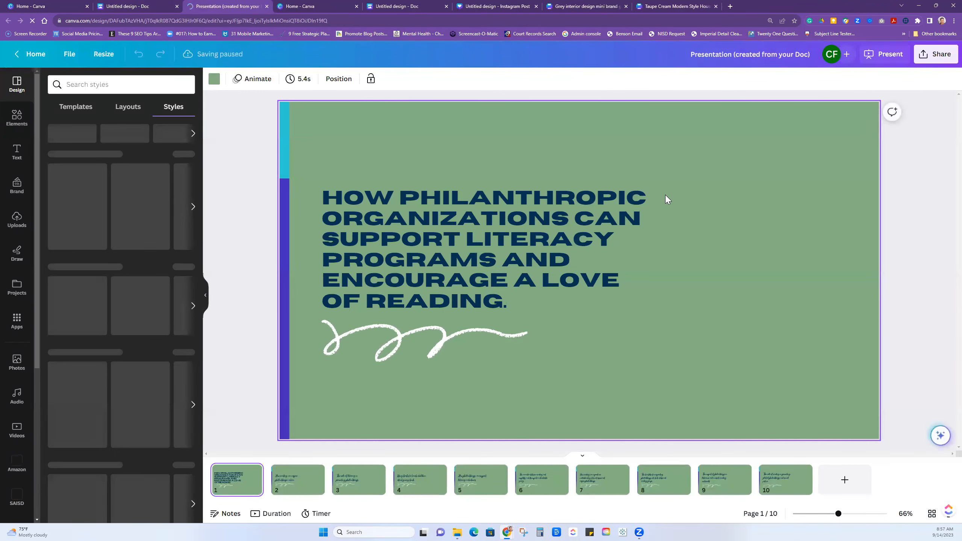
# Step: Resize the presentation to the Instagram Post (Square) format
pyautogui.click(110, 57)
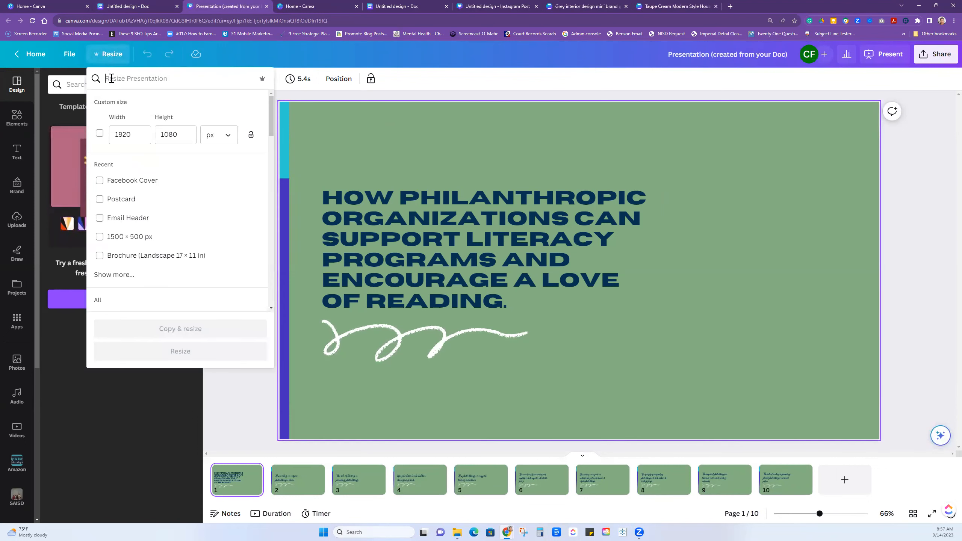
pyautogui.click(116, 275)
pyautogui.scroll(-3, 129, 248)
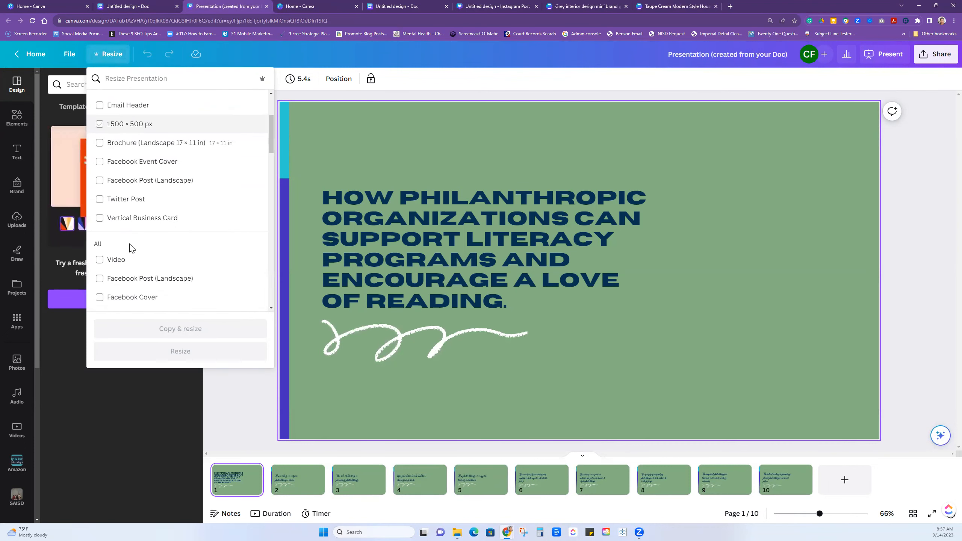
pyautogui.scroll(3, 131, 247)
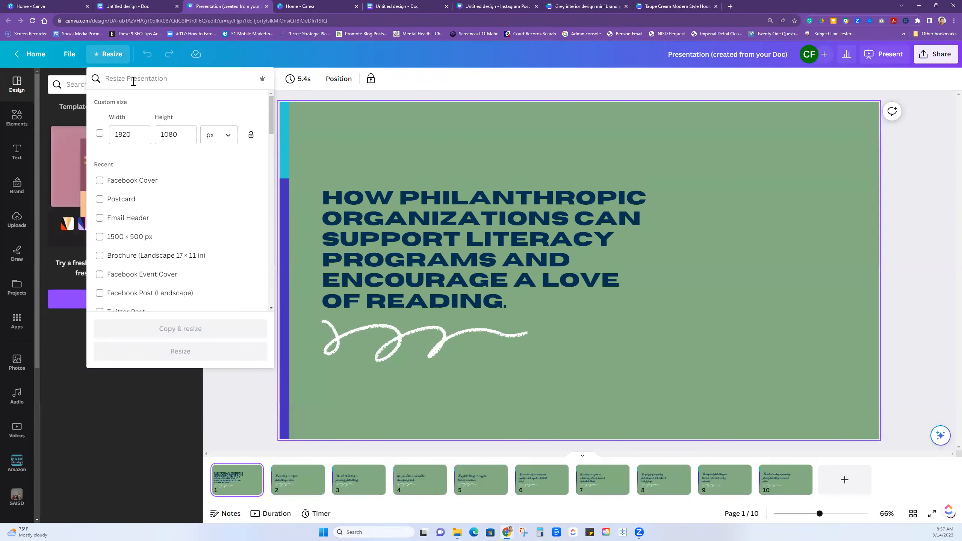
pyautogui.write('inst')
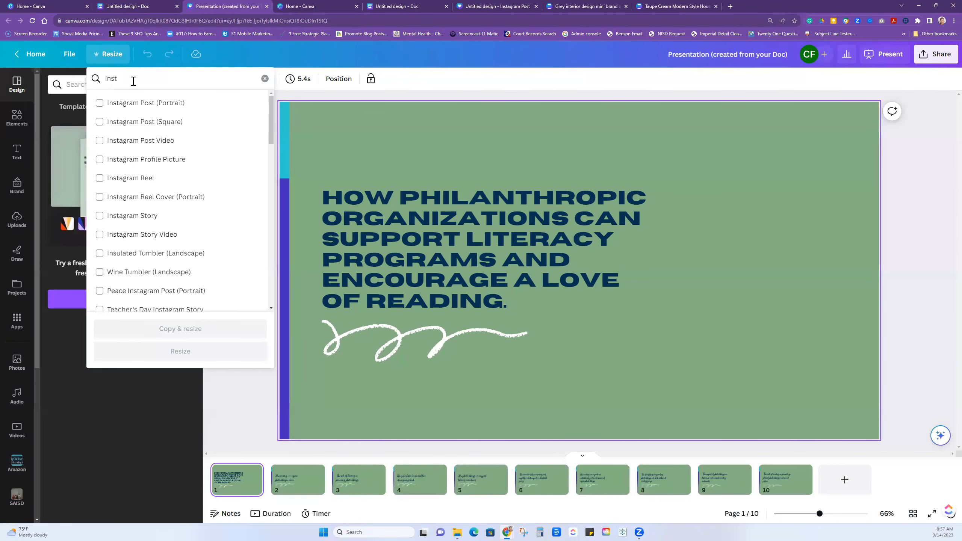
pyautogui.click(133, 122)
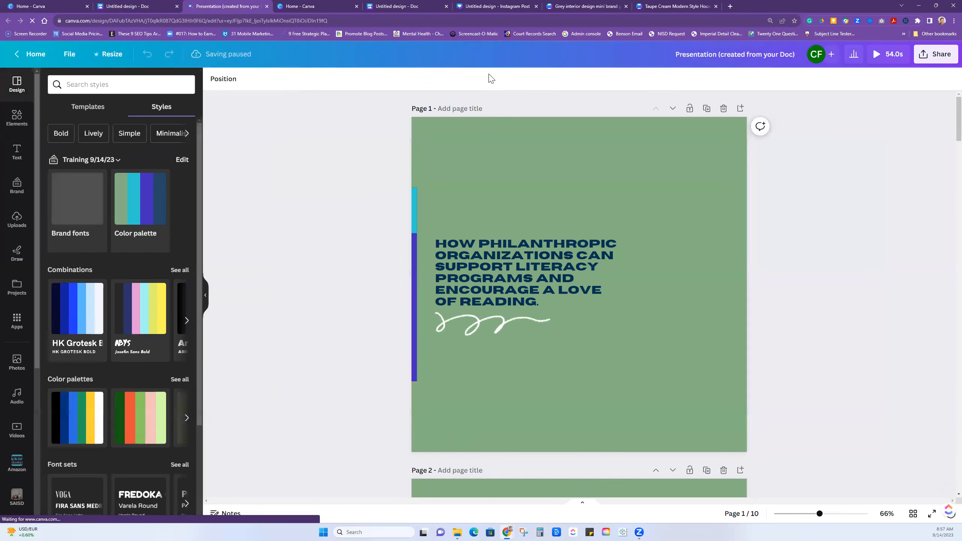
# Step: Look through the resized square pages to check the topic text and layout on each one
pyautogui.scroll(-4, 556, 251)
pyautogui.scroll(-9, 556, 250)
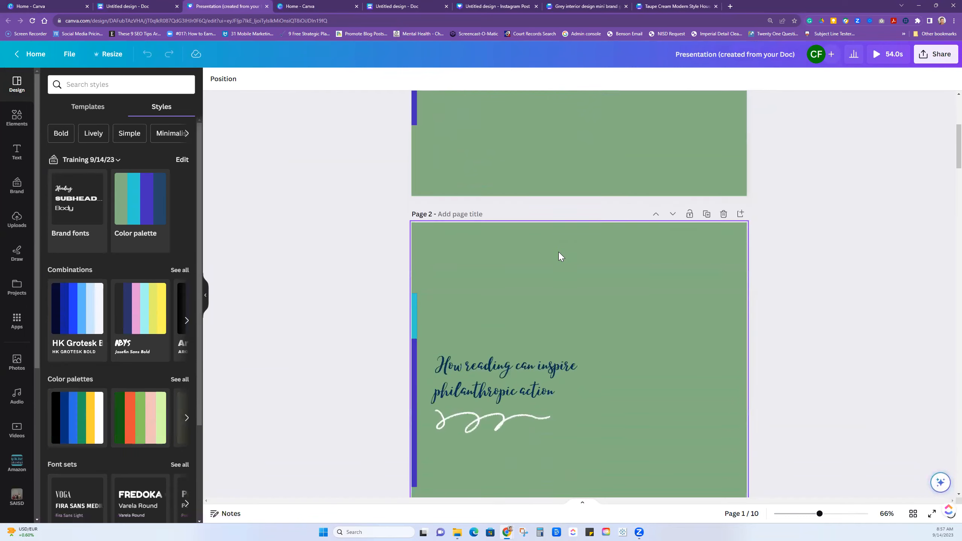
pyautogui.scroll(-14, 606, 266)
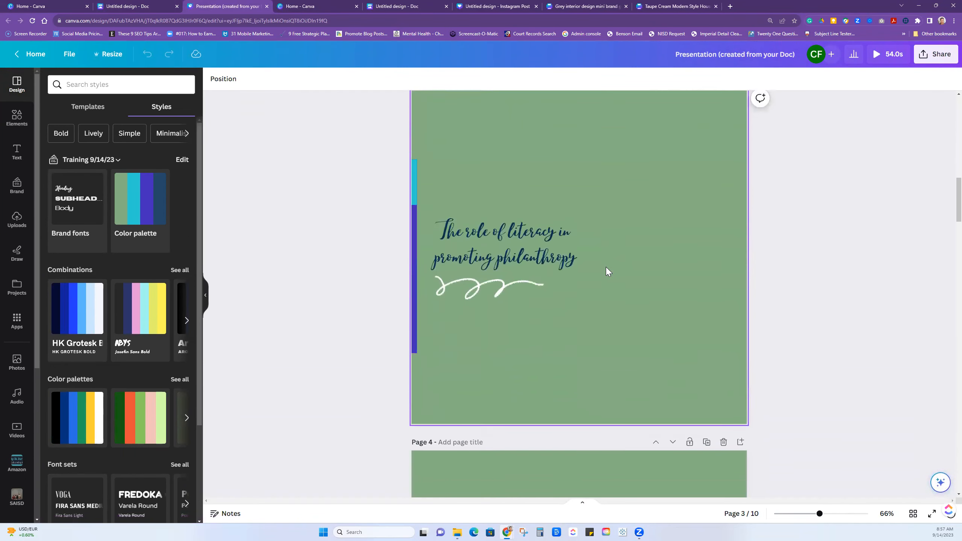
pyautogui.scroll(-11, 607, 269)
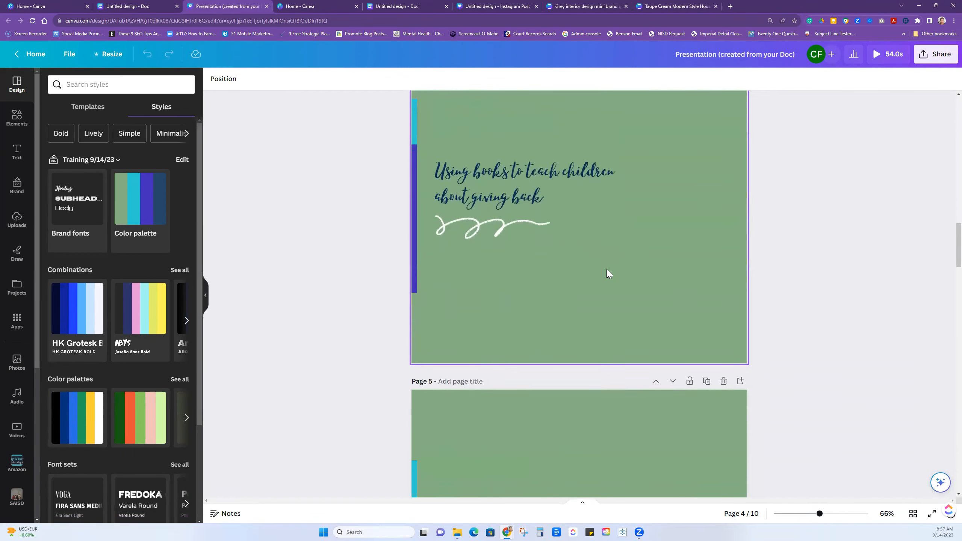
pyautogui.scroll(-7, 605, 270)
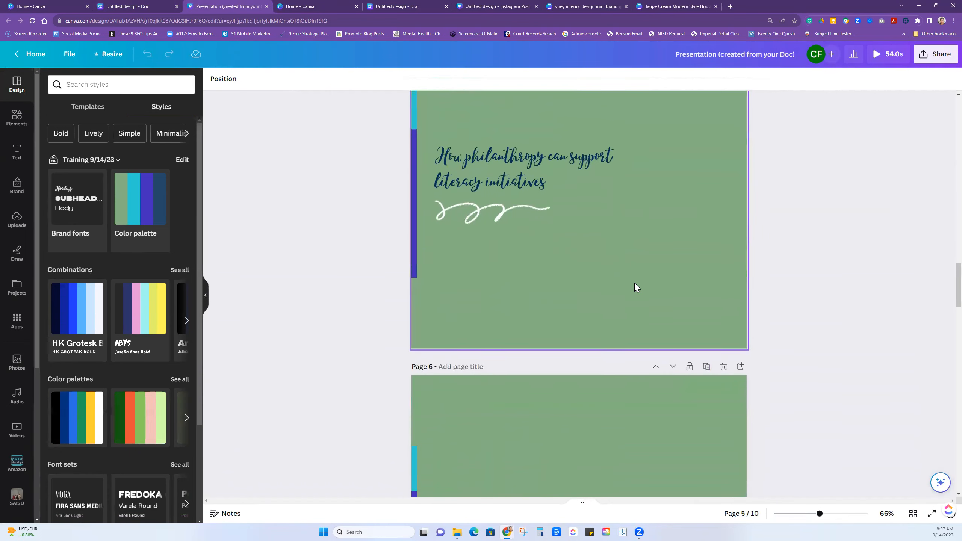
pyautogui.scroll(-2, 638, 285)
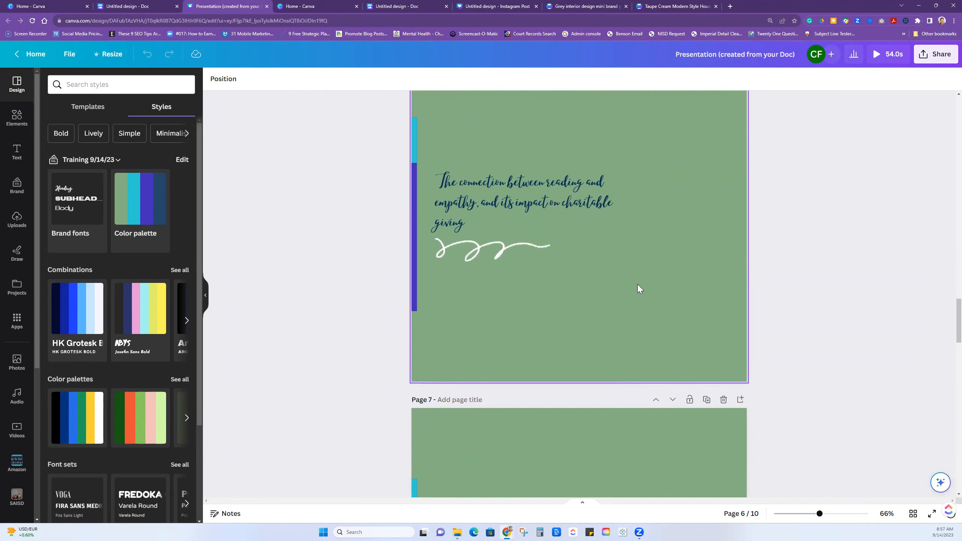
pyautogui.scroll(-3, 638, 286)
pyautogui.scroll(-6, 638, 286)
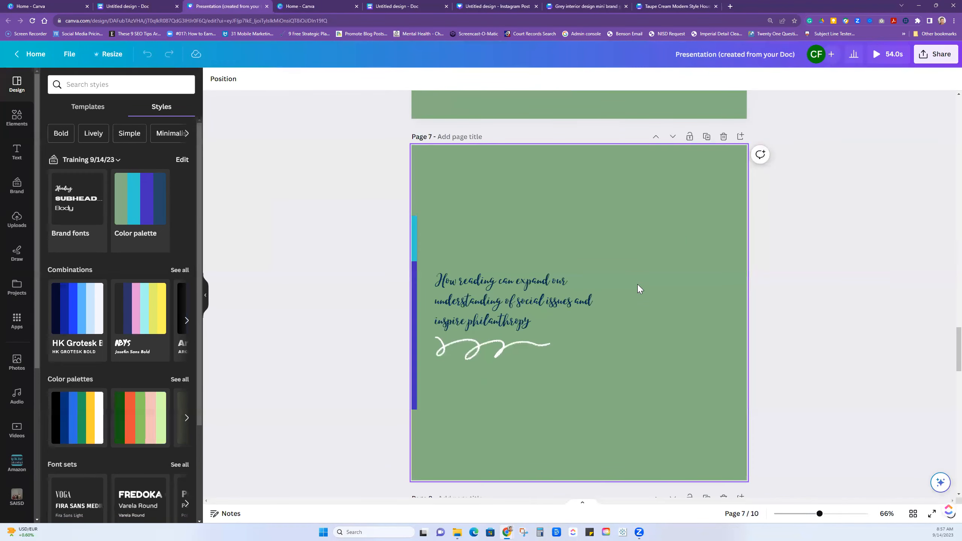
pyautogui.scroll(-10, 638, 288)
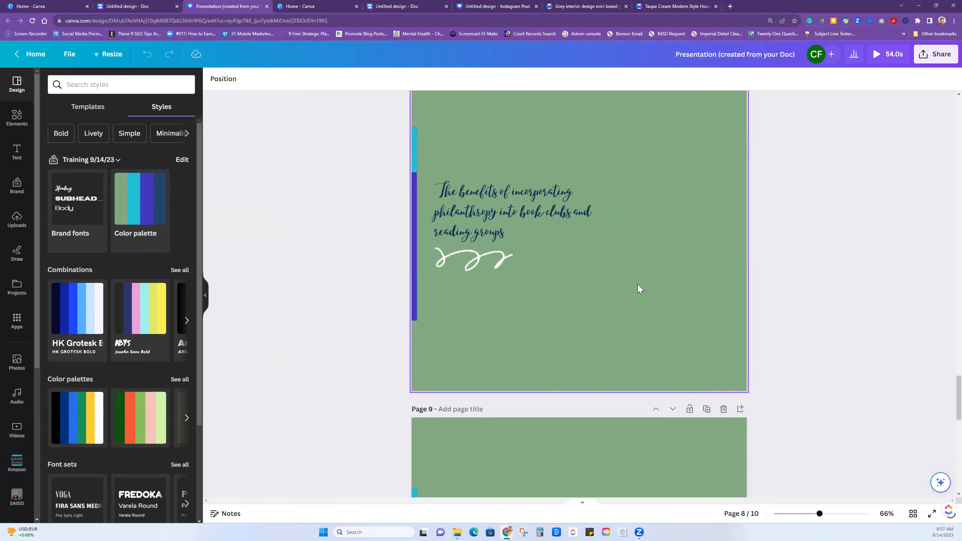
# Step: Check the topic text on the last square pages, 9 and 10, and return to page 1
pyautogui.scroll(-4, 660, 296)
pyautogui.scroll(-5, 660, 294)
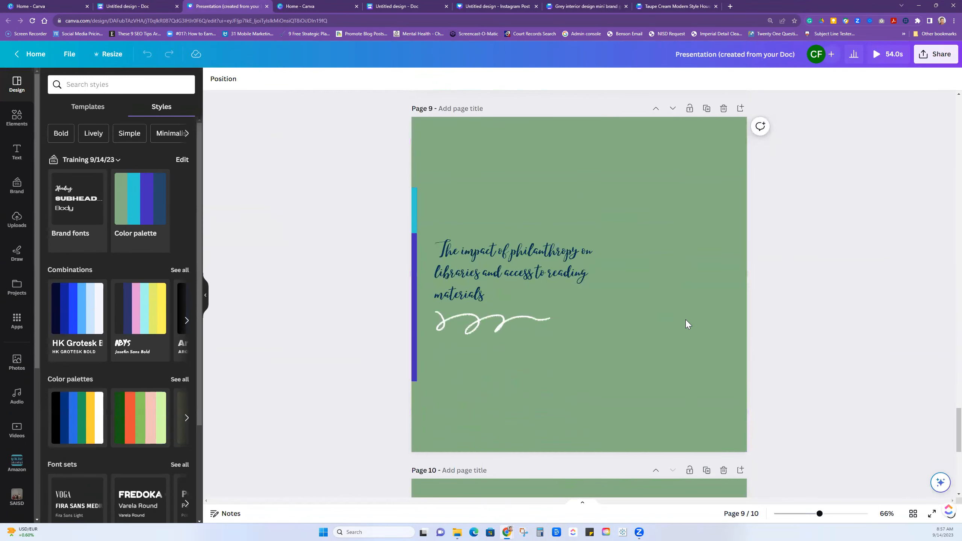
pyautogui.scroll(-4, 684, 316)
pyautogui.scroll(-5, 686, 320)
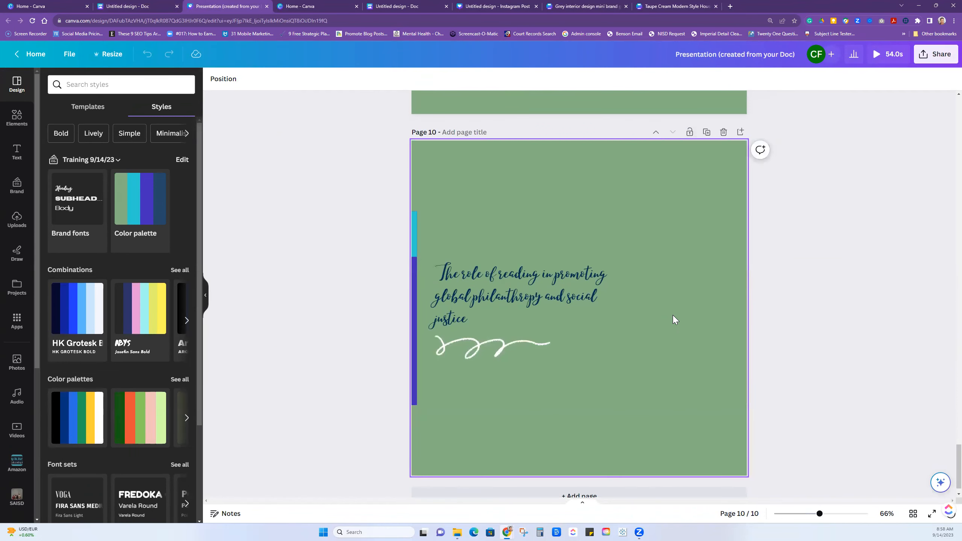
pyautogui.scroll(20, 673, 316)
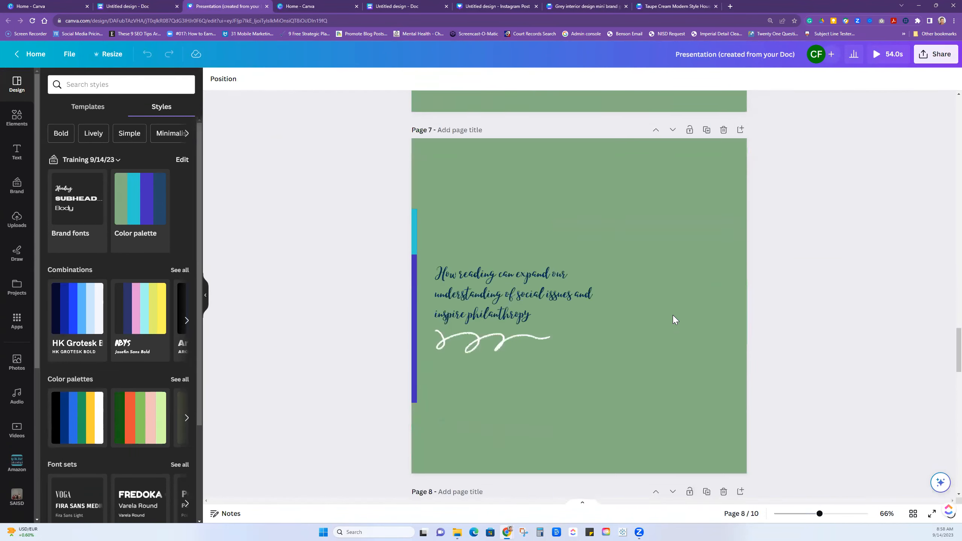
pyautogui.scroll(20, 673, 317)
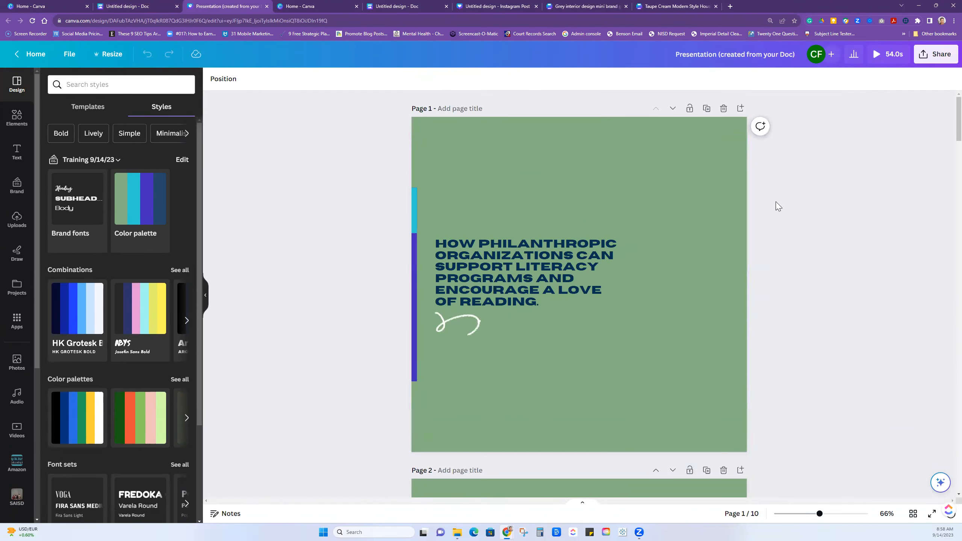
# Step: Close the design chooser in the topic list doc and create a new blank Doc from the home page
pyautogui.click(141, 6)
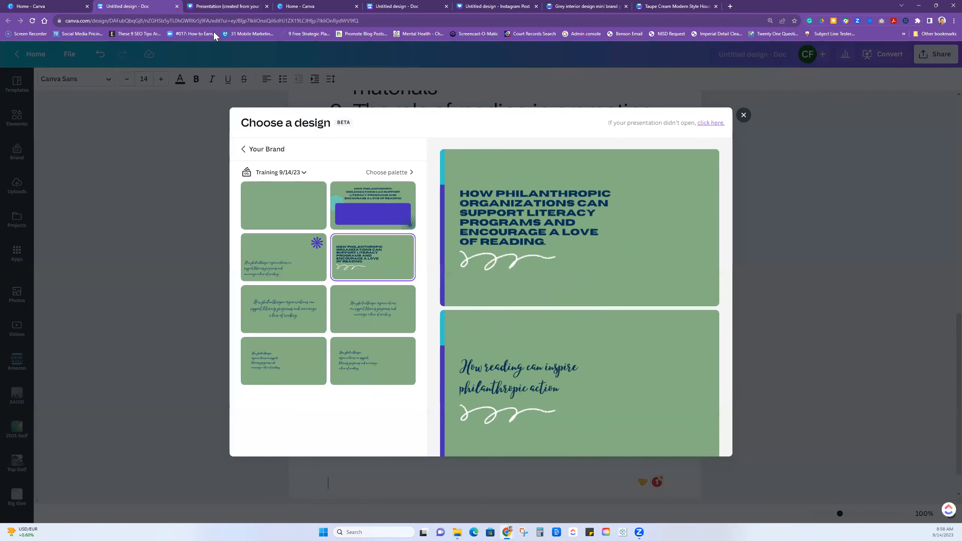
pyautogui.click(743, 116)
pyautogui.click(35, 53)
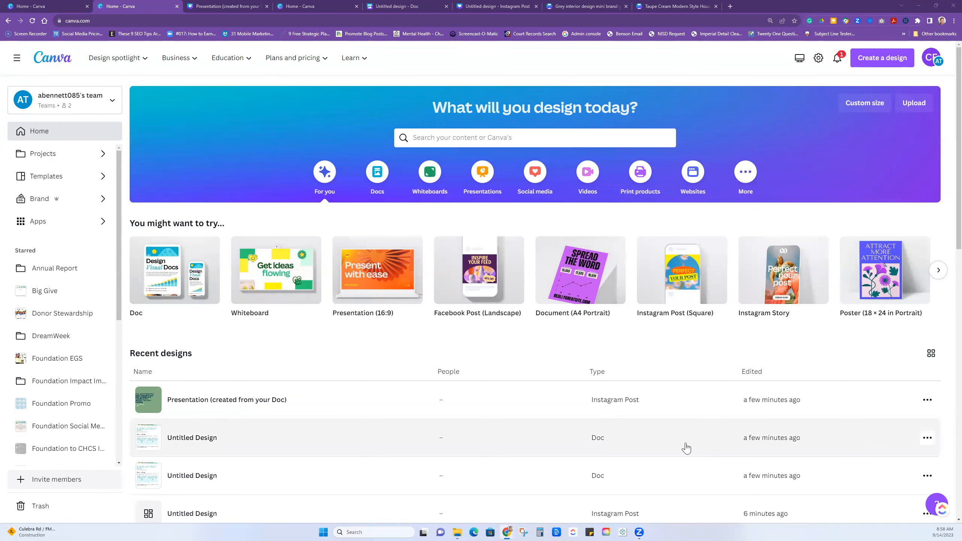
pyautogui.click(171, 283)
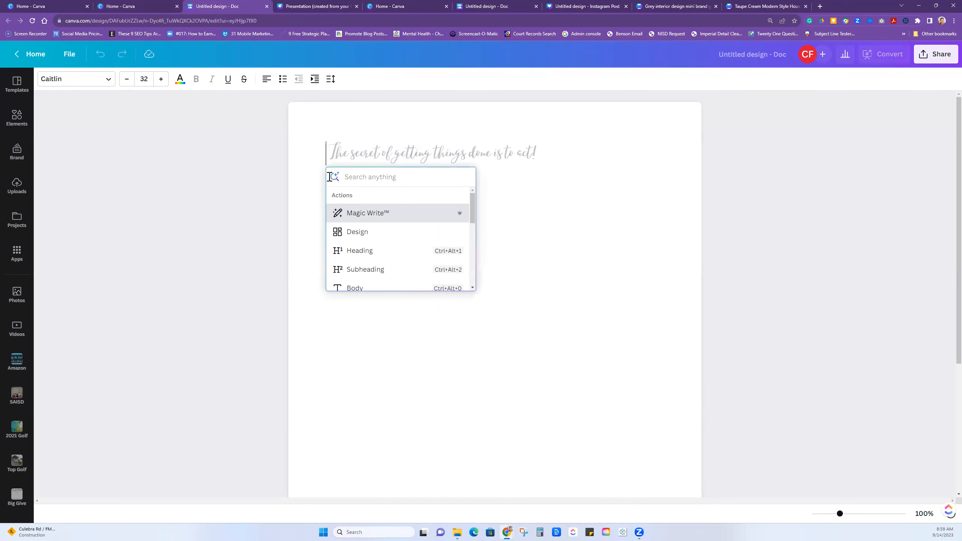
# Step: Generate text with Magic Write from the prompt "20 reasons to support Denton County Friends of The Family domestic violence service programs"
pyautogui.click(354, 217)
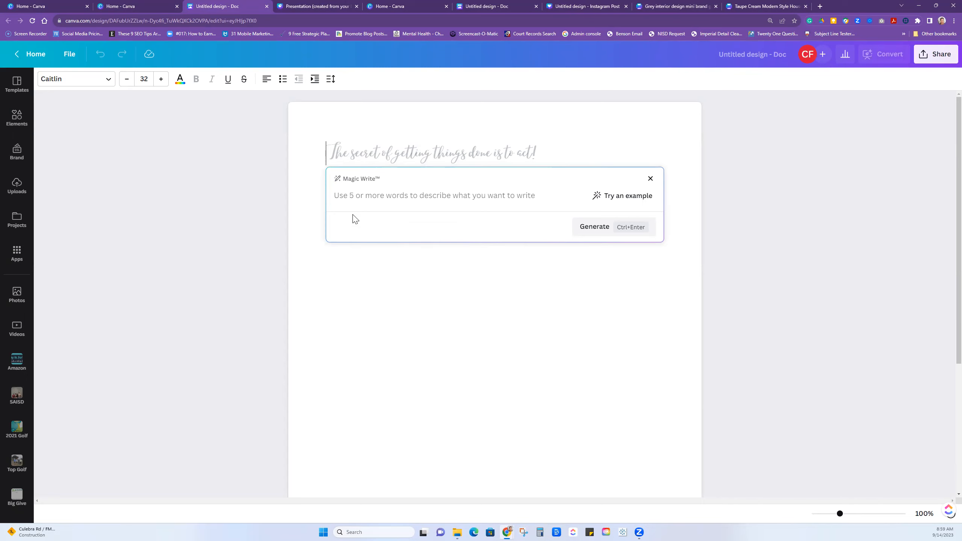
pyautogui.write('20 r')
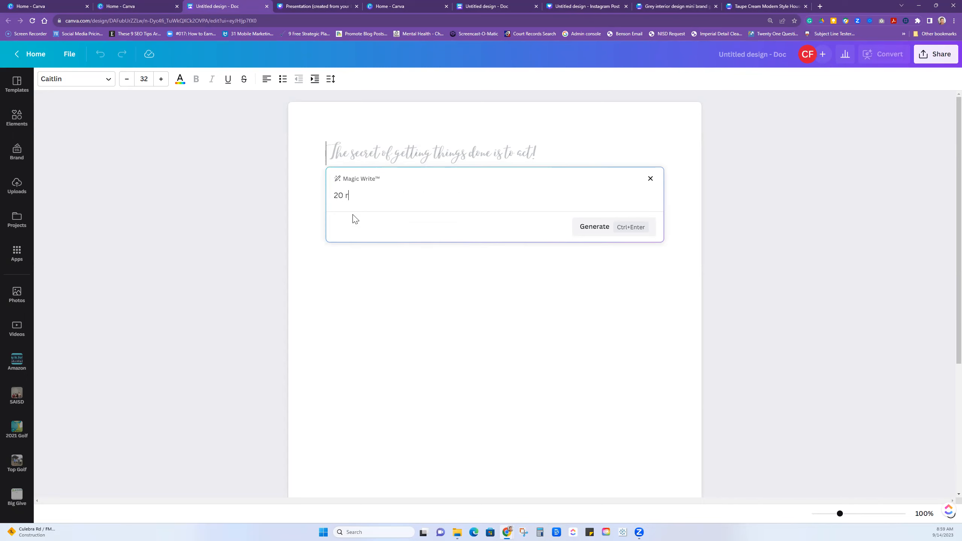
pyautogui.write('easons to suppor')
pyautogui.write('t Denton County Friends ')
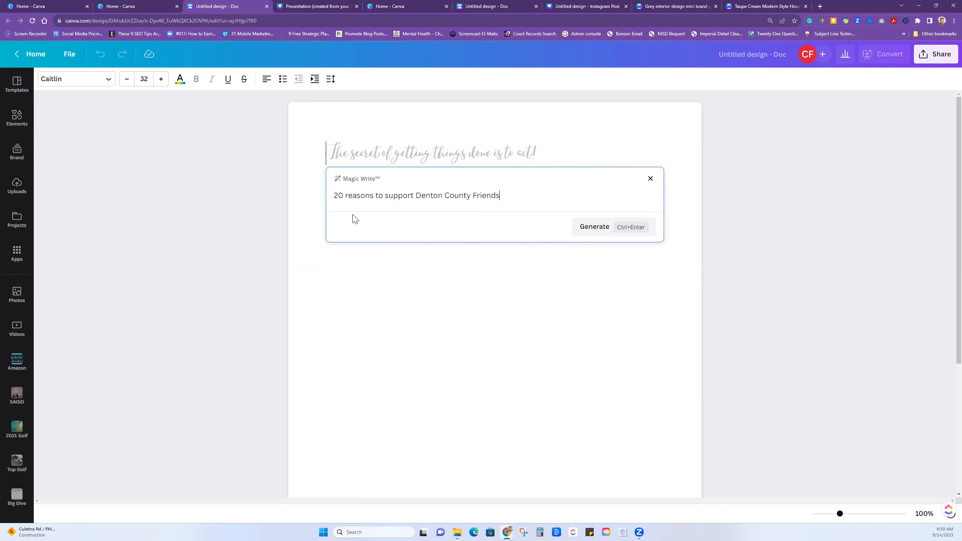
pyautogui.write('of The Family domestic violence serv')
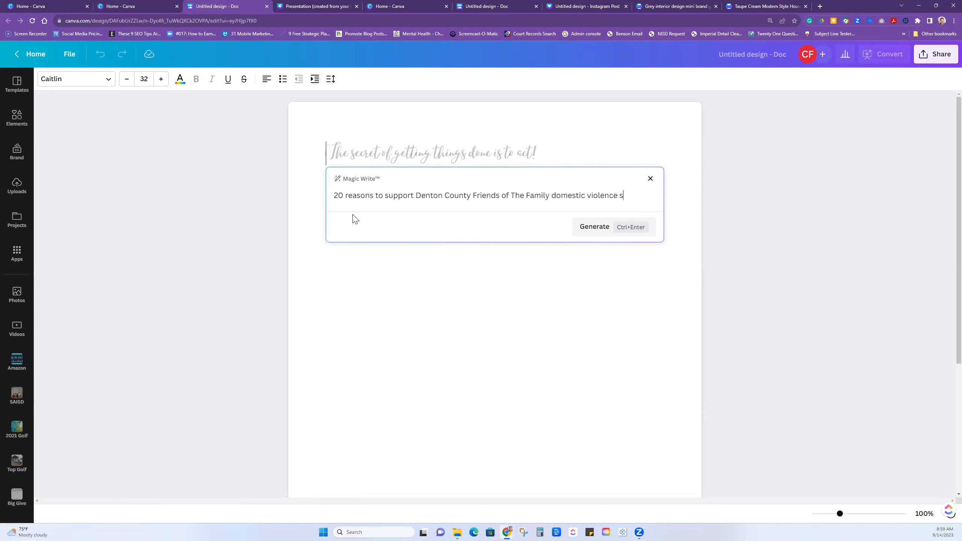
pyautogui.write('service programs')
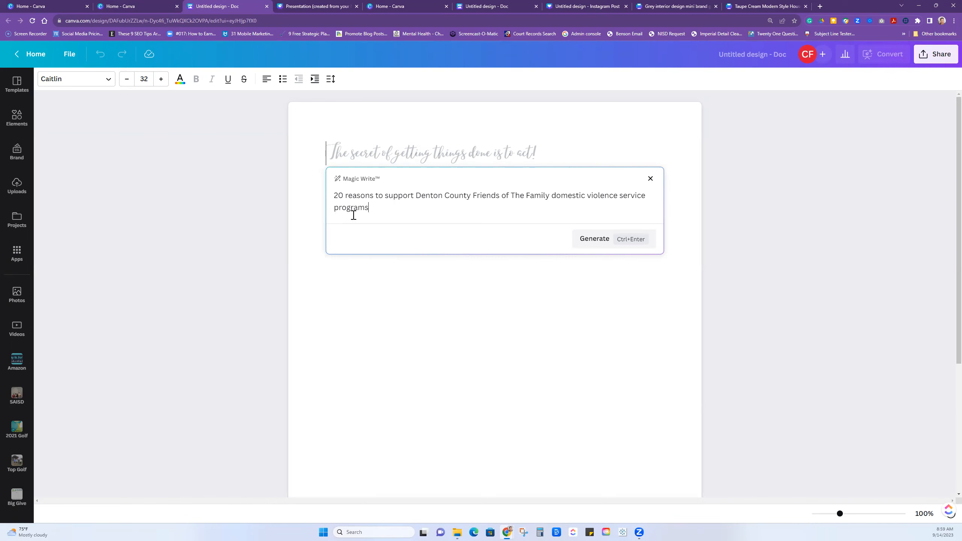
pyautogui.click(585, 238)
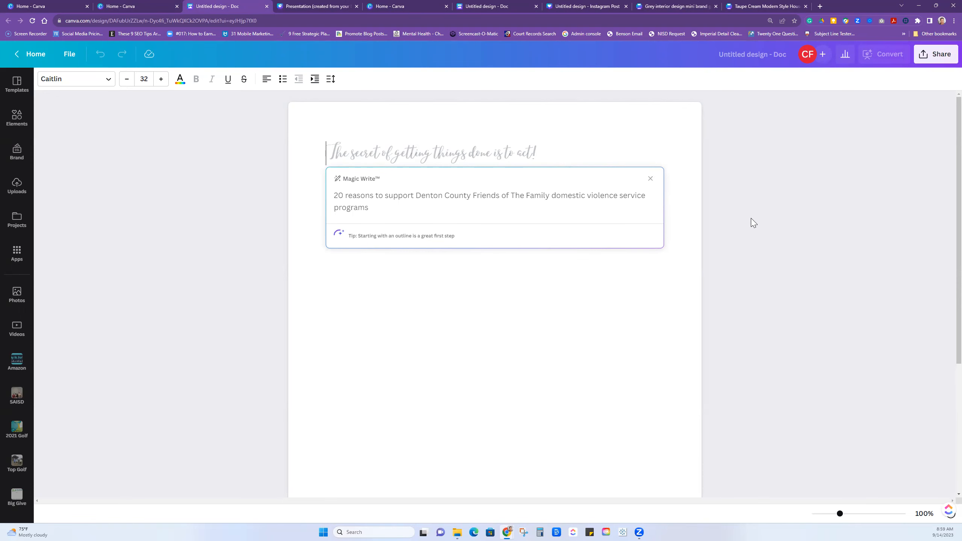
# Step: Apply the brand kit's Title text style to the generated introduction and numbered list
pyautogui.moveTo(452, 442); pyautogui.dragTo(382, 189)
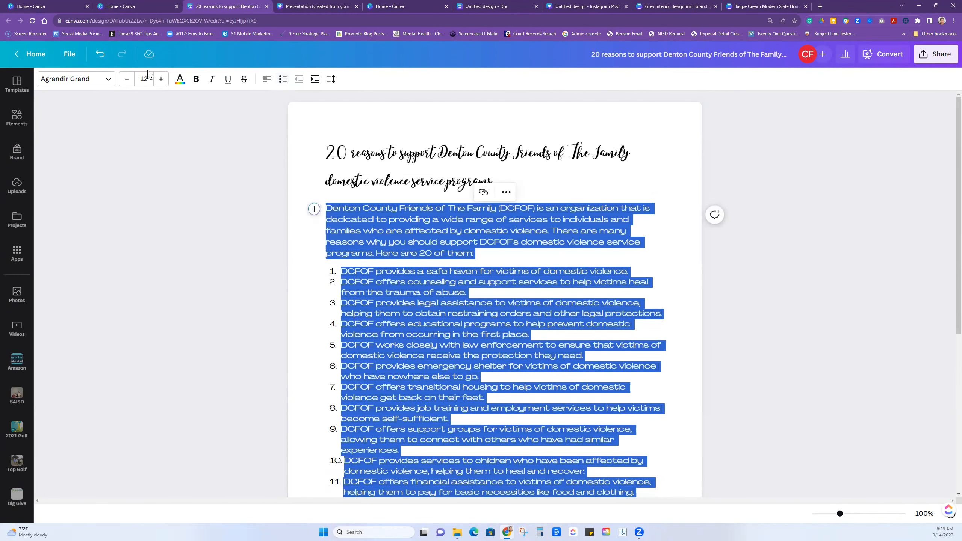
pyautogui.click(96, 82)
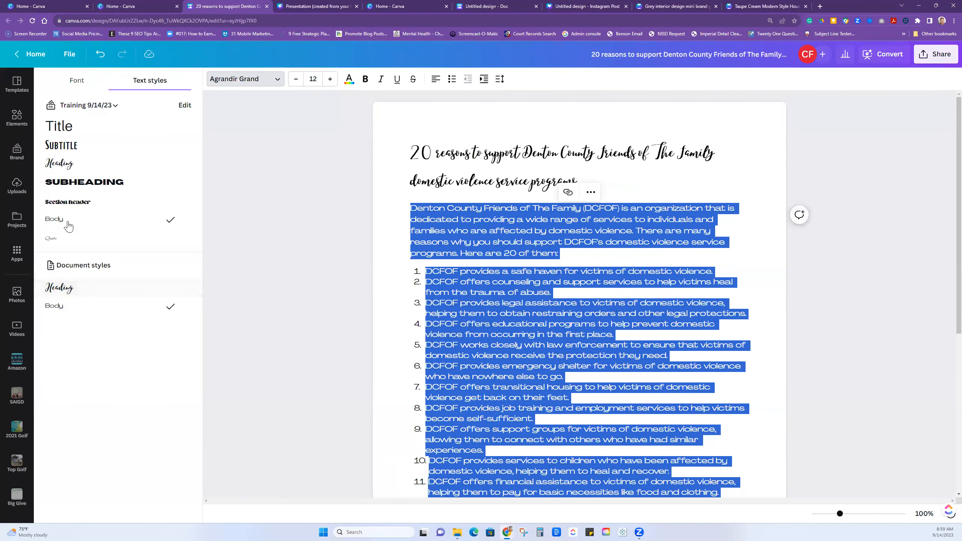
pyautogui.click(66, 129)
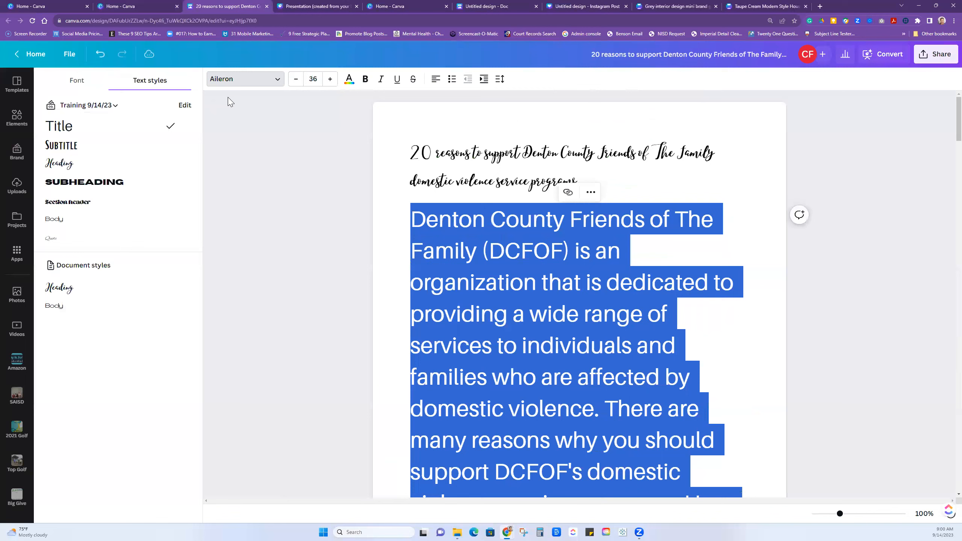
# Step: Reduce the font size of the introduction and numbered list to 19
pyautogui.click(296, 79)
pyautogui.click(295, 79)
pyautogui.click(295, 79)
pyautogui.click(295, 81)
pyautogui.click(295, 80)
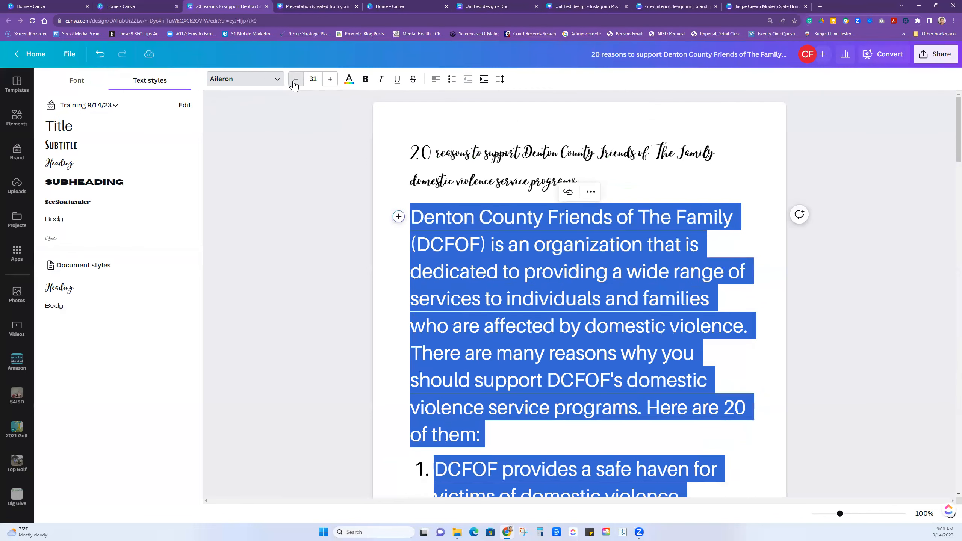
pyautogui.click(295, 81)
pyautogui.click(295, 80)
pyautogui.click(295, 80)
pyautogui.click(295, 80)
pyautogui.click(295, 80)
pyautogui.click(295, 80)
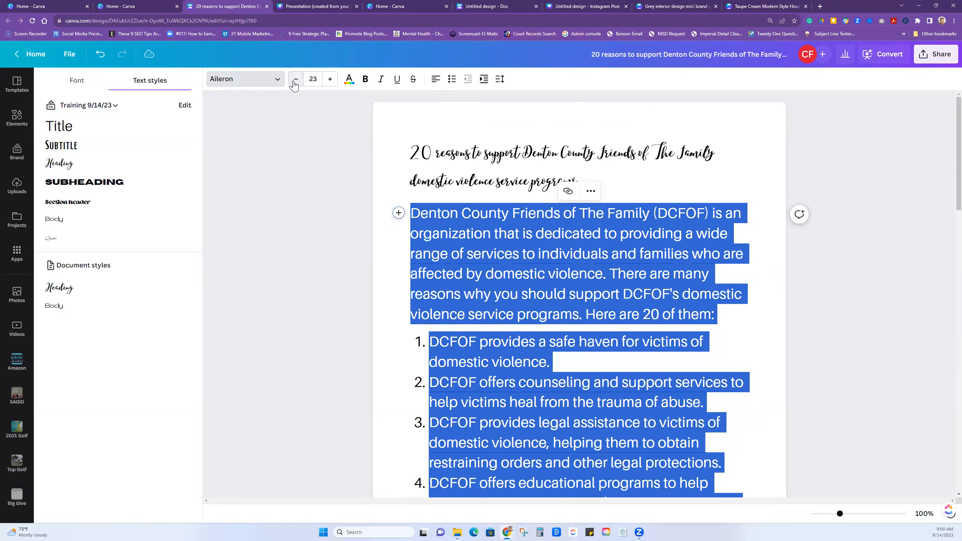
pyautogui.click(295, 80)
pyautogui.click(295, 80)
pyautogui.click(295, 80)
pyautogui.click(295, 80)
pyautogui.click(295, 80)
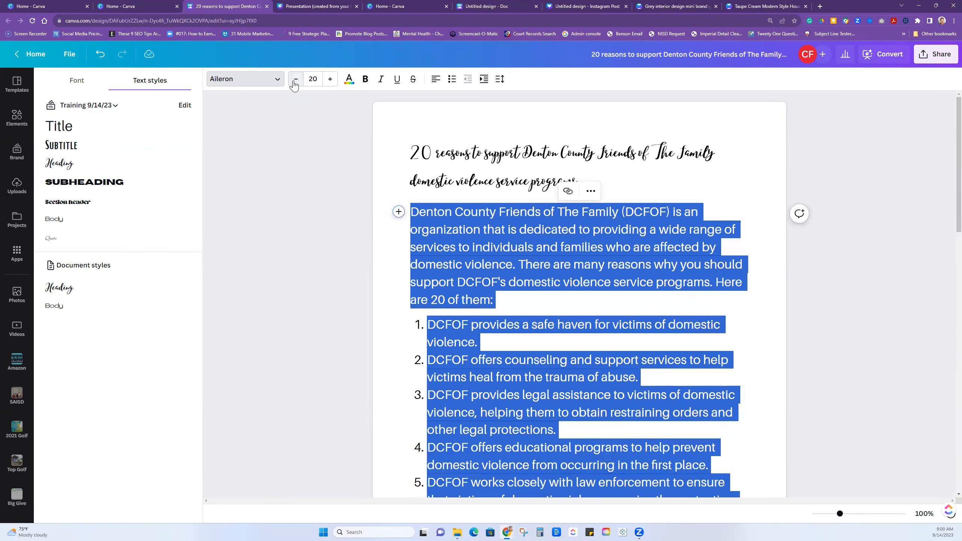
pyautogui.click(295, 80)
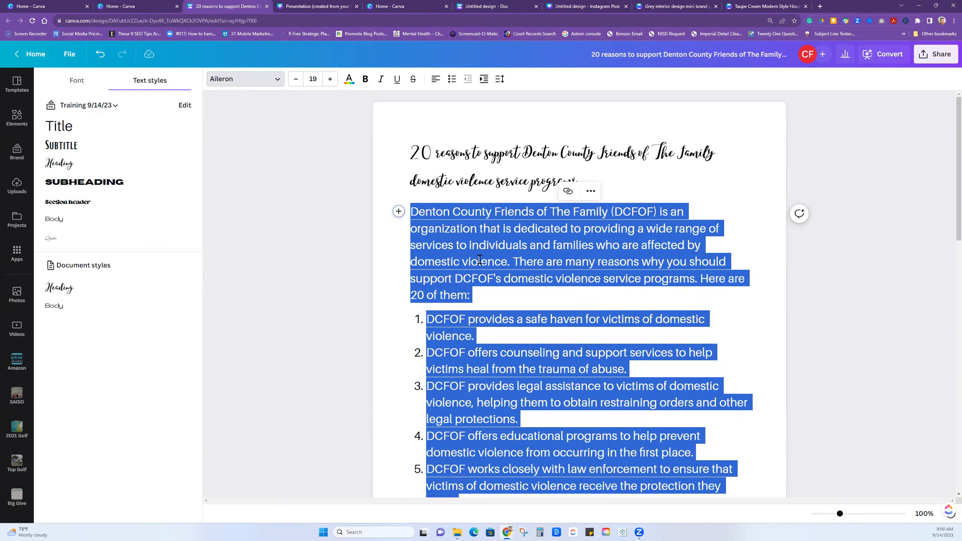
pyautogui.click(594, 296)
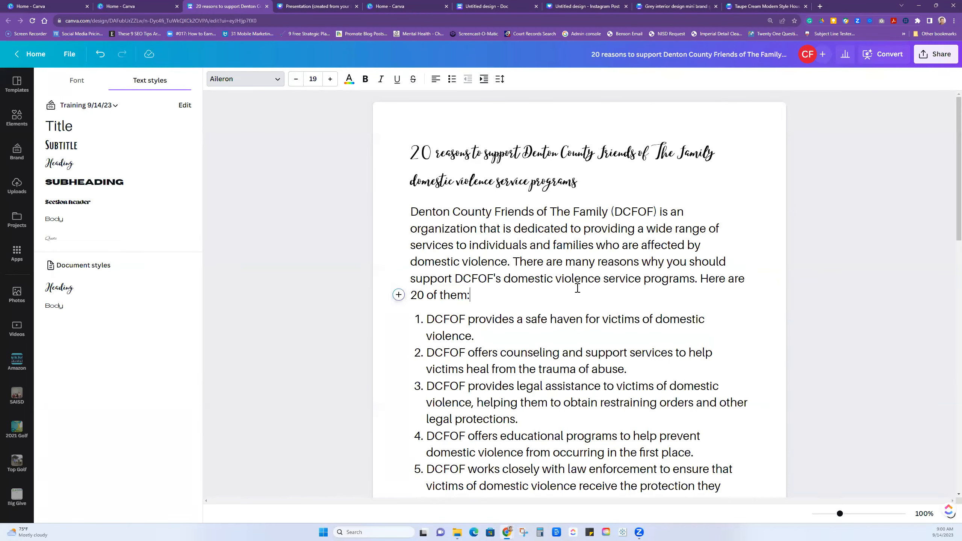
# Step: Copy the text of list item 1 about DCFOF providing a safe haven for victims
pyautogui.scroll(-2, 577, 288)
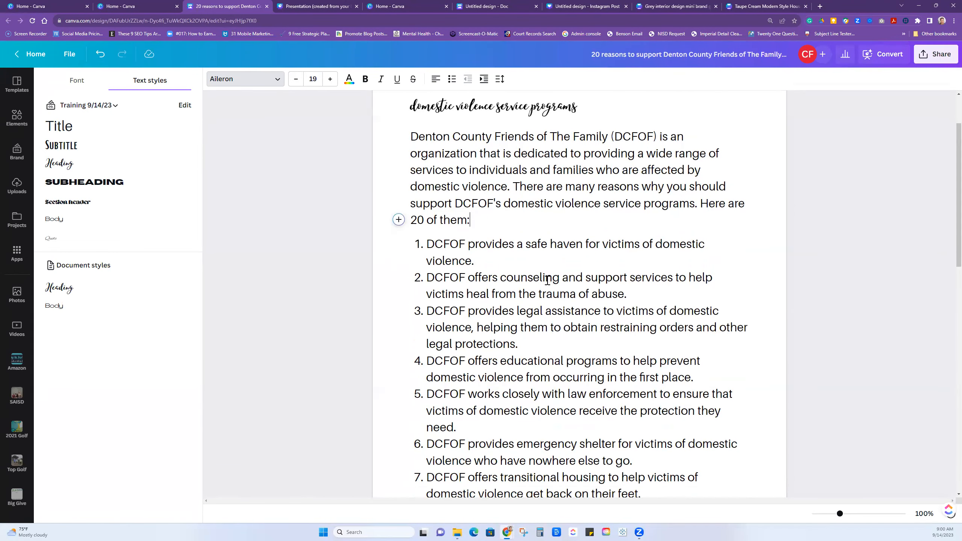
pyautogui.scroll(-2, 547, 281)
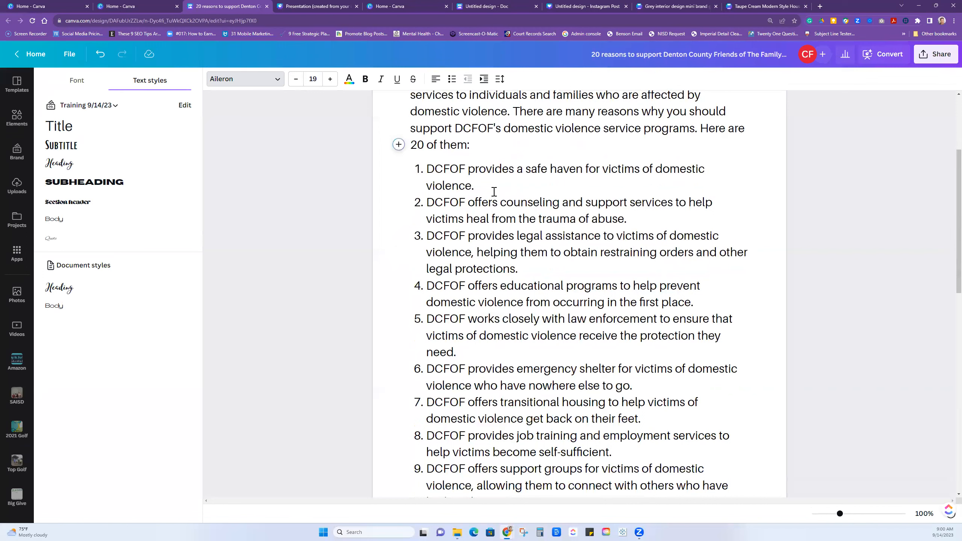
pyautogui.moveTo(476, 185); pyautogui.dragTo(426, 167)
pyautogui.rightClick(447, 170)
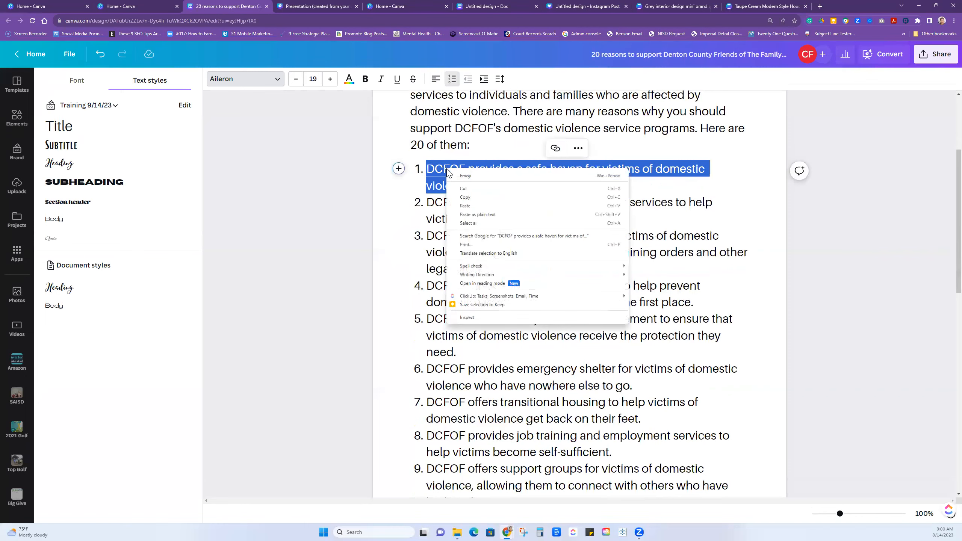
pyautogui.click(465, 197)
# Step: Add blank lines outside the numbered list below item 20 at the end of the doc
pyautogui.scroll(-12, 545, 239)
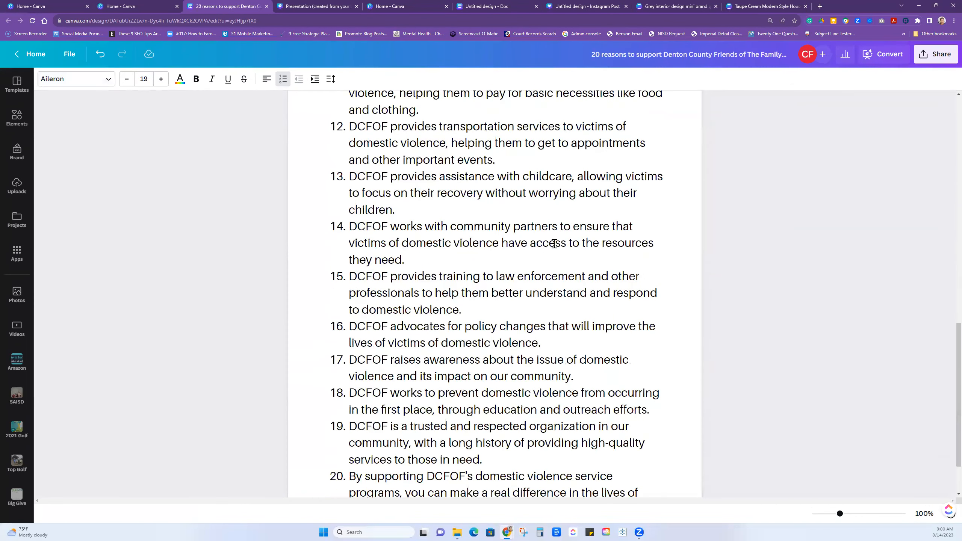
pyautogui.click(463, 459)
pyautogui.click(336, 469)
pyautogui.click(629, 442)
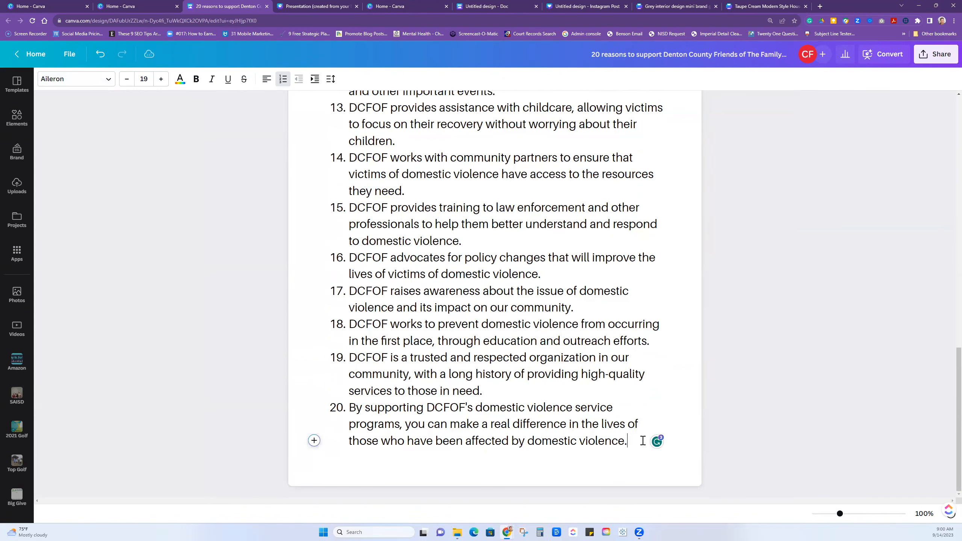
pyautogui.press('Return')
pyautogui.press('Return')
pyautogui.press('Return')
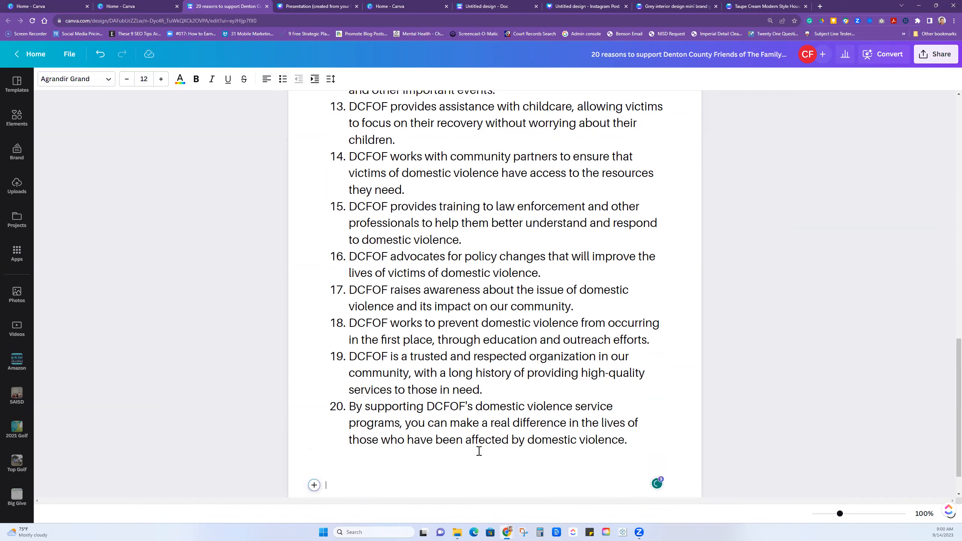
pyautogui.scroll(-2, 420, 437)
# Step: Generate a blog below the list with Magic Write from "please create a blog about:" followed by the copied item 1 text
pyautogui.click(314, 443)
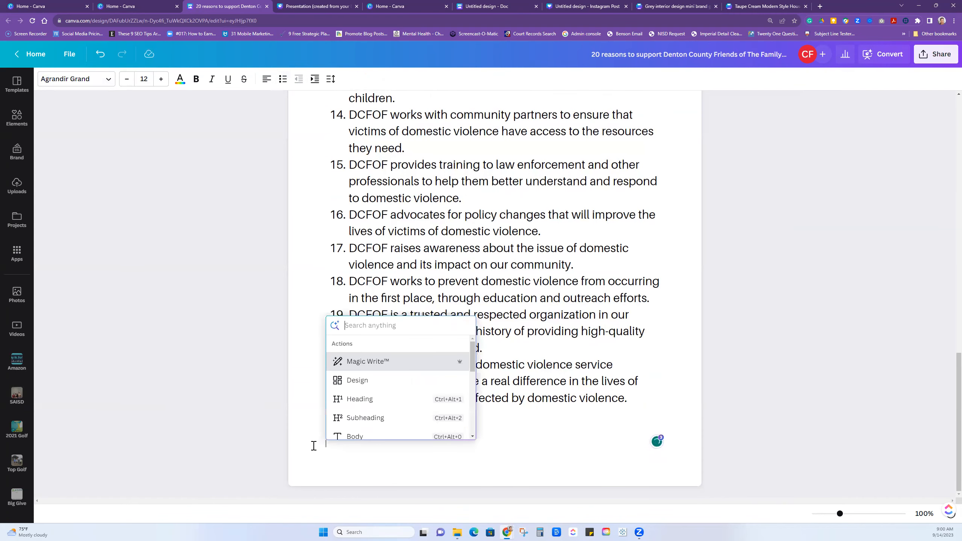
pyautogui.click(374, 361)
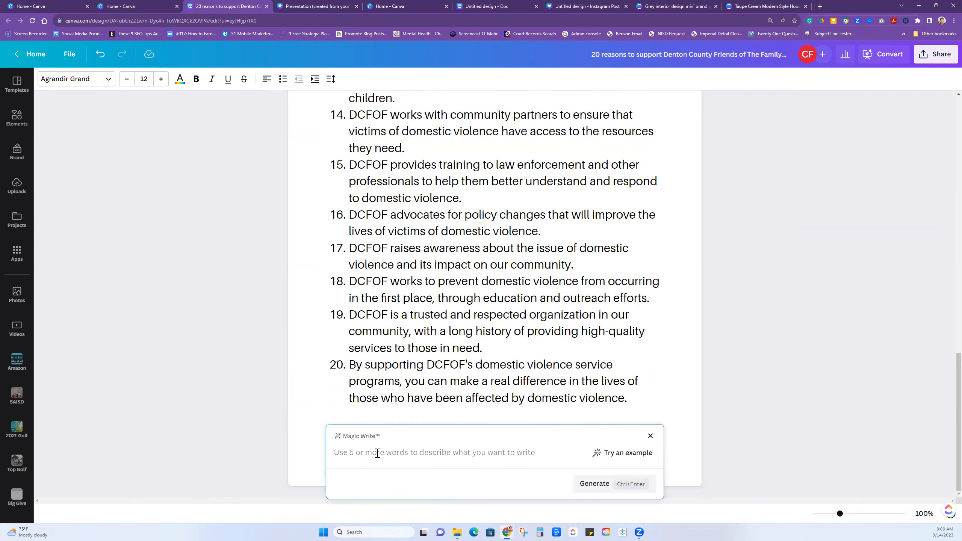
pyautogui.write('please create a blog about')
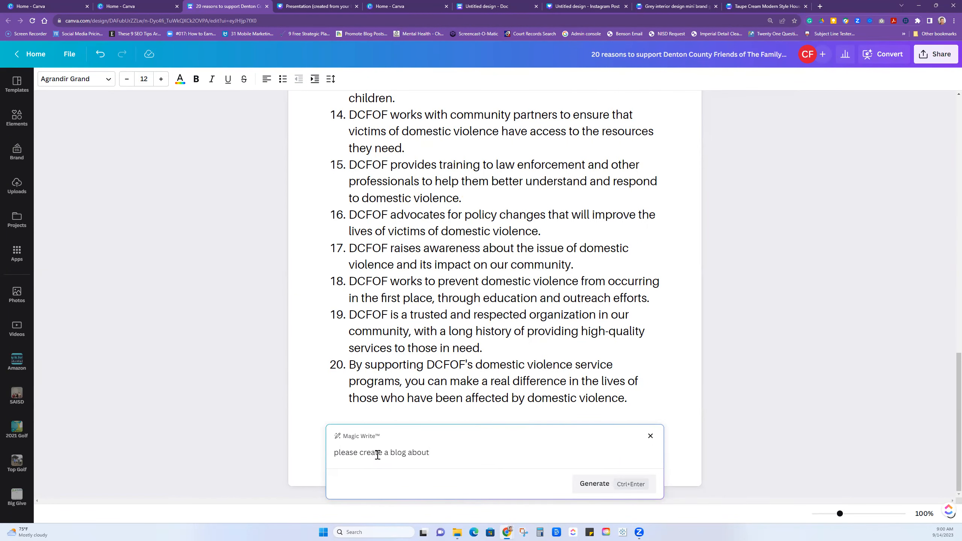
pyautogui.write(':')
pyautogui.hotkey('ctrl', 'v')
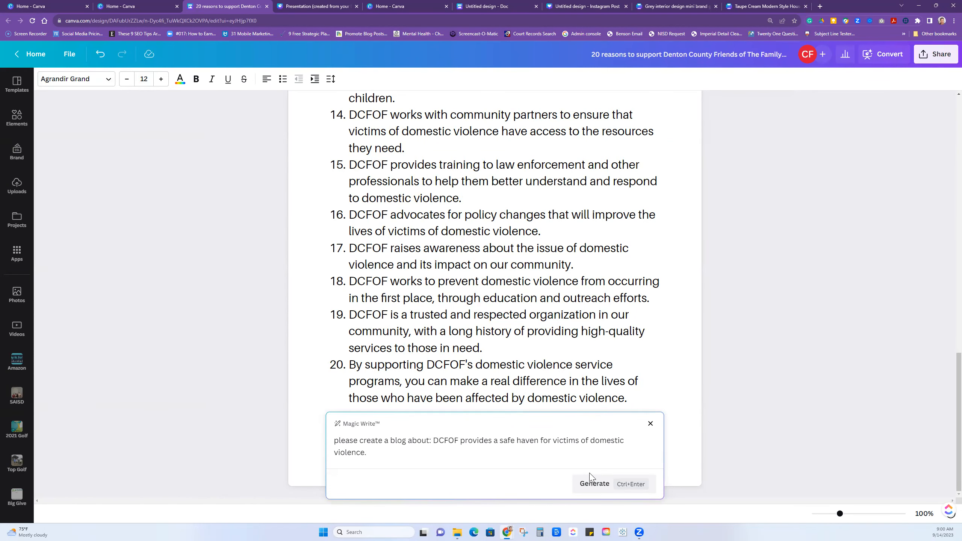
pyautogui.click(592, 483)
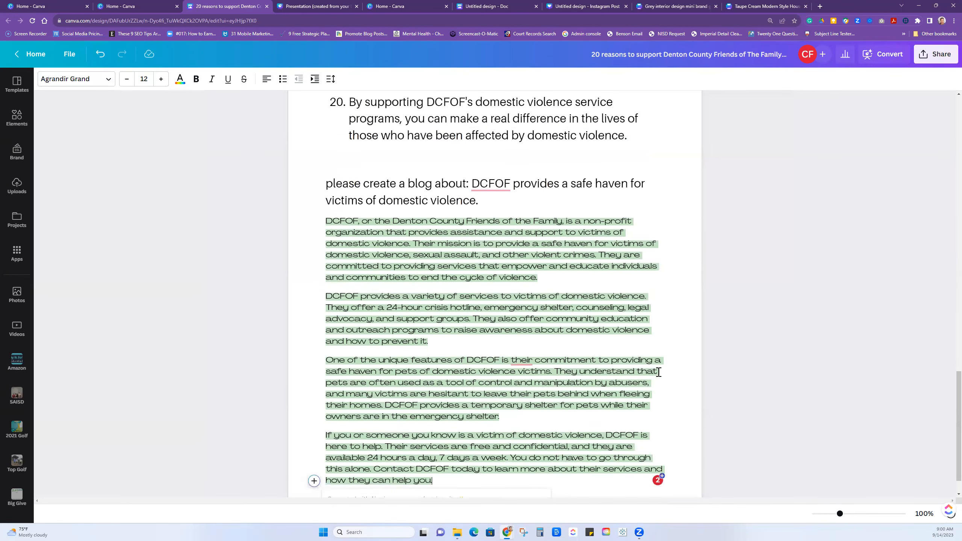
# Step: Apply the document's Subheading style to all the generated blog paragraphs
pyautogui.moveTo(436, 481); pyautogui.dragTo(317, 221)
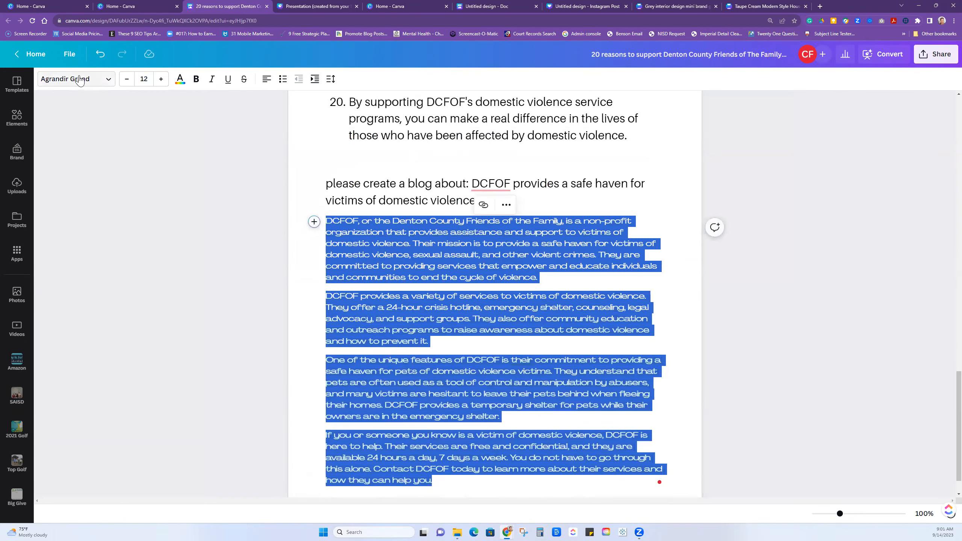
pyautogui.click(79, 79)
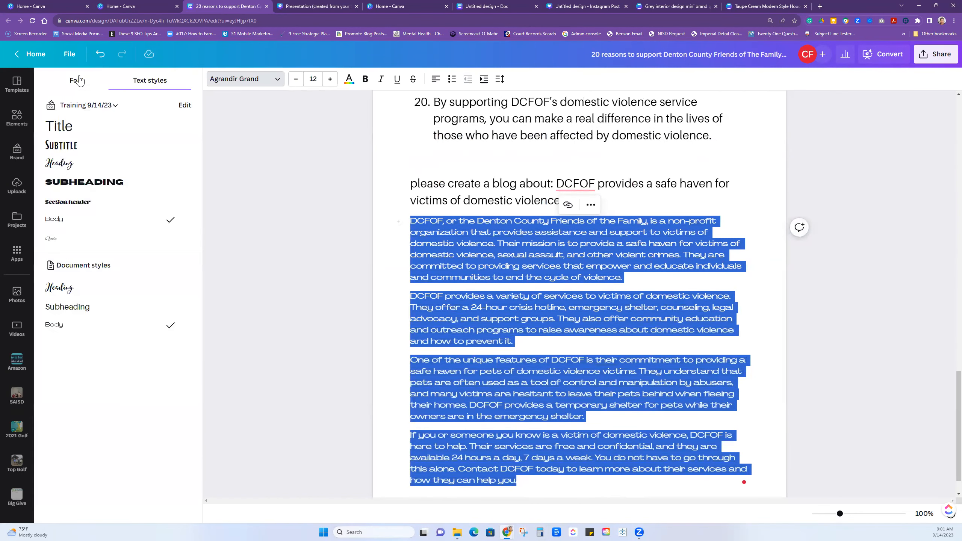
pyautogui.click(51, 303)
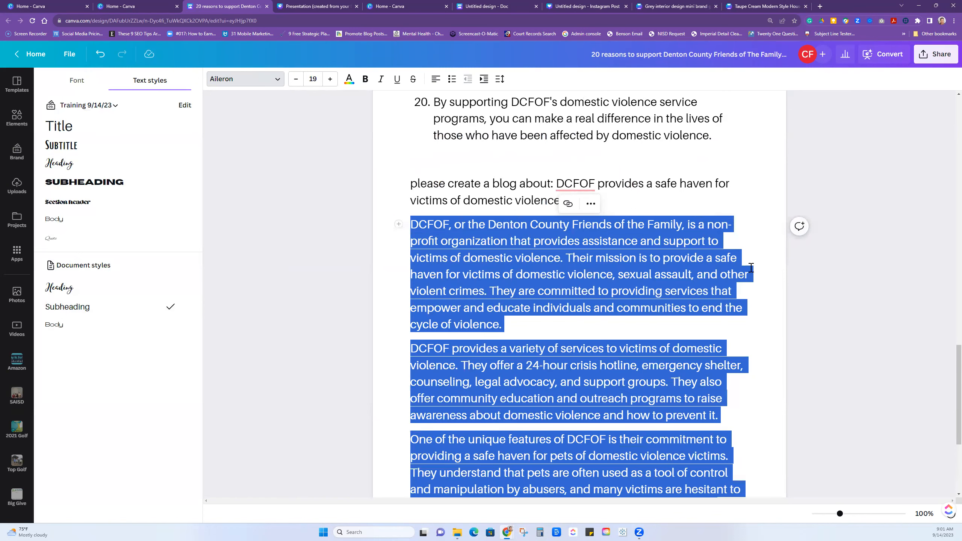
# Step: Copy the blog paragraph that describes the variety of services DCFOF provides to victims of domestic violence
pyautogui.click(777, 262)
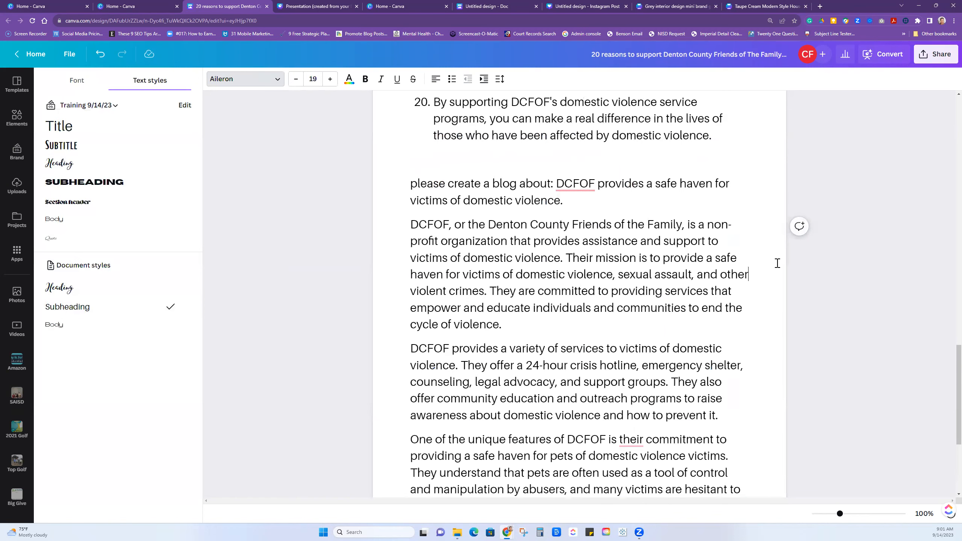
pyautogui.scroll(-3, 774, 261)
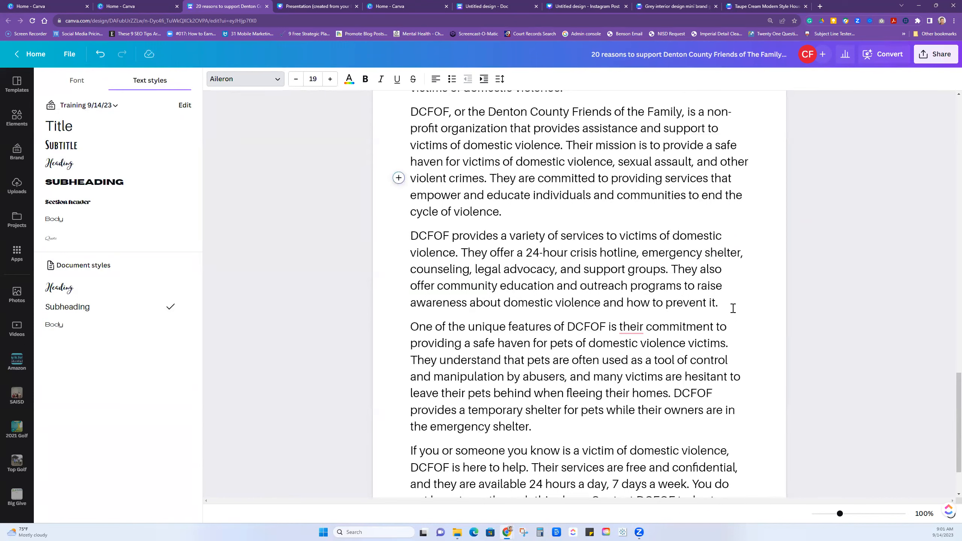
pyautogui.moveTo(733, 308); pyautogui.dragTo(409, 237)
pyautogui.rightClick(422, 235)
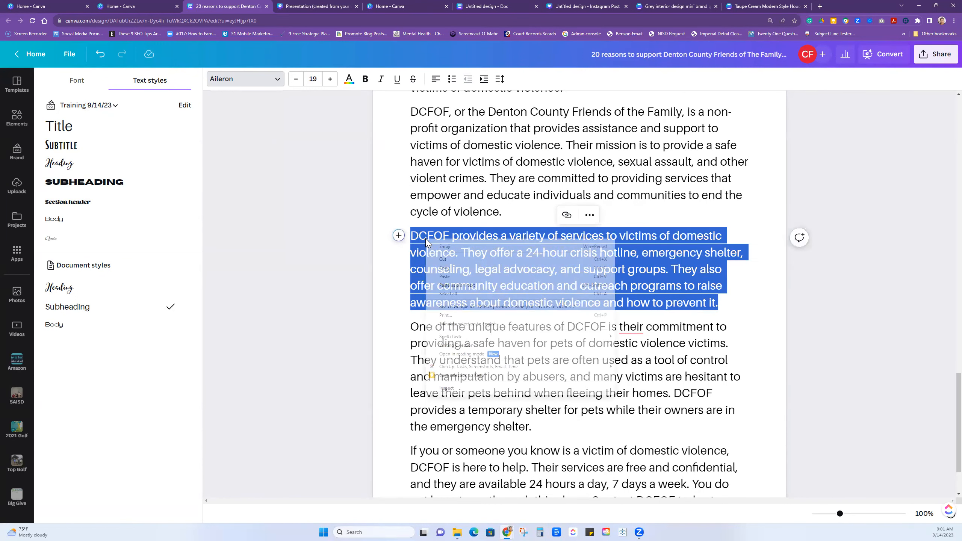
pyautogui.click(447, 269)
# Step: Generate posts with Magic Write on a new line below the blog from "Please create 10 social media post about:" followed by the copied paragraph
pyautogui.scroll(-3, 534, 311)
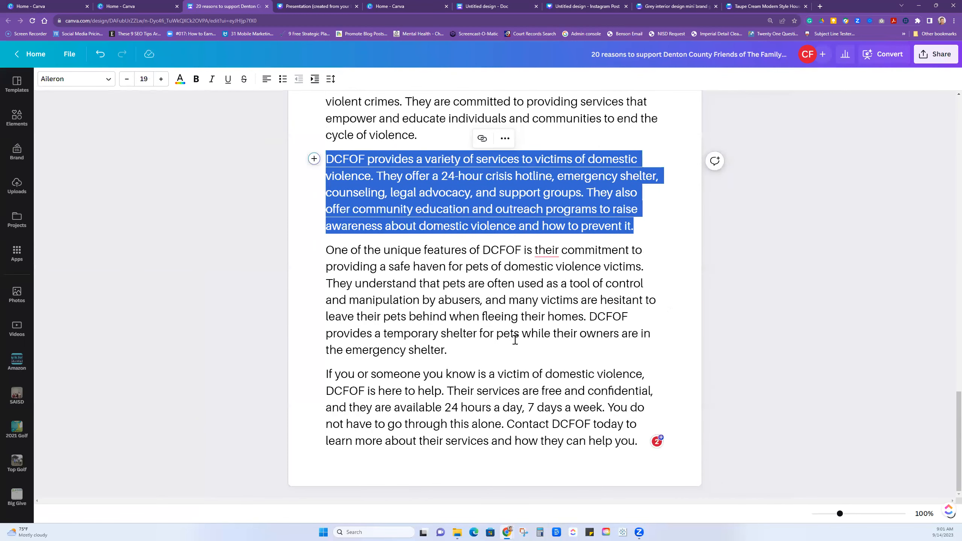
pyautogui.click(643, 440)
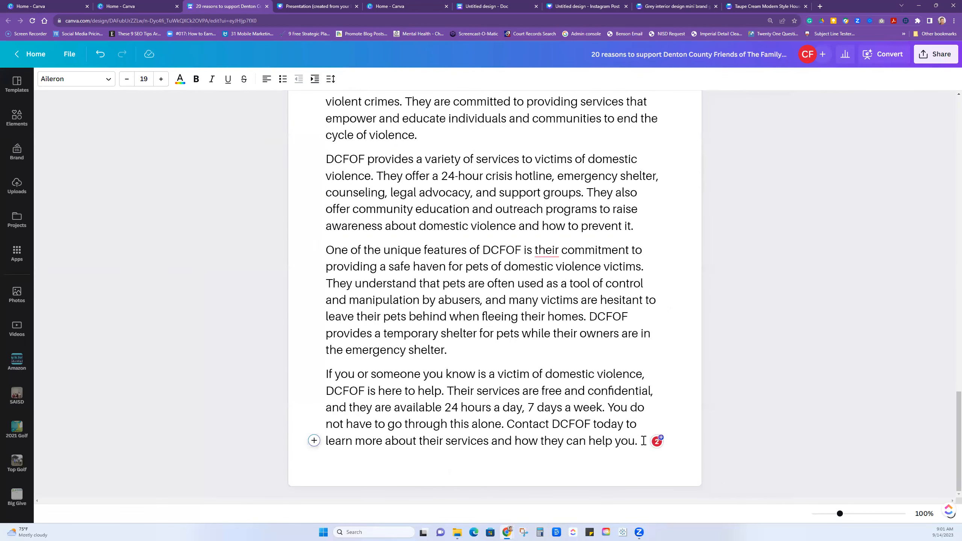
pyautogui.press('Return')
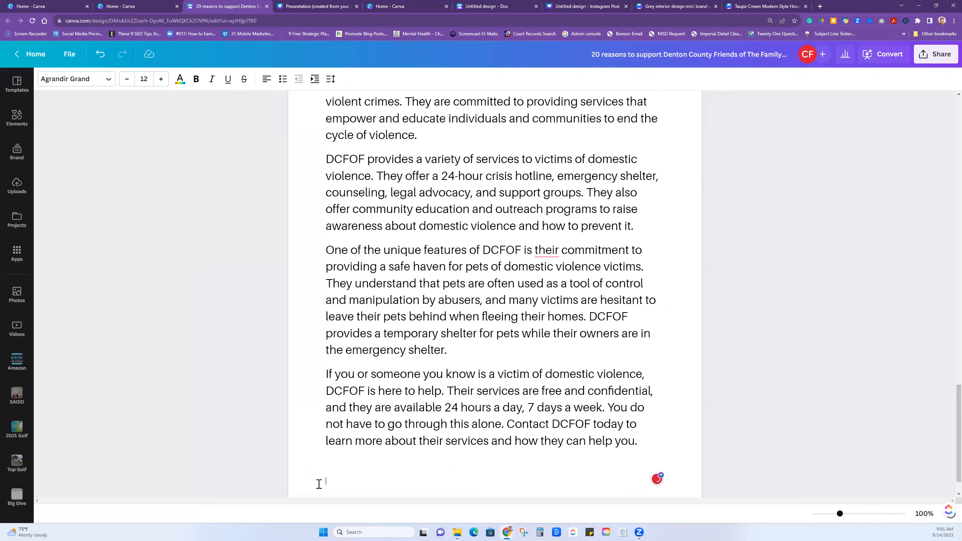
pyautogui.click(314, 481)
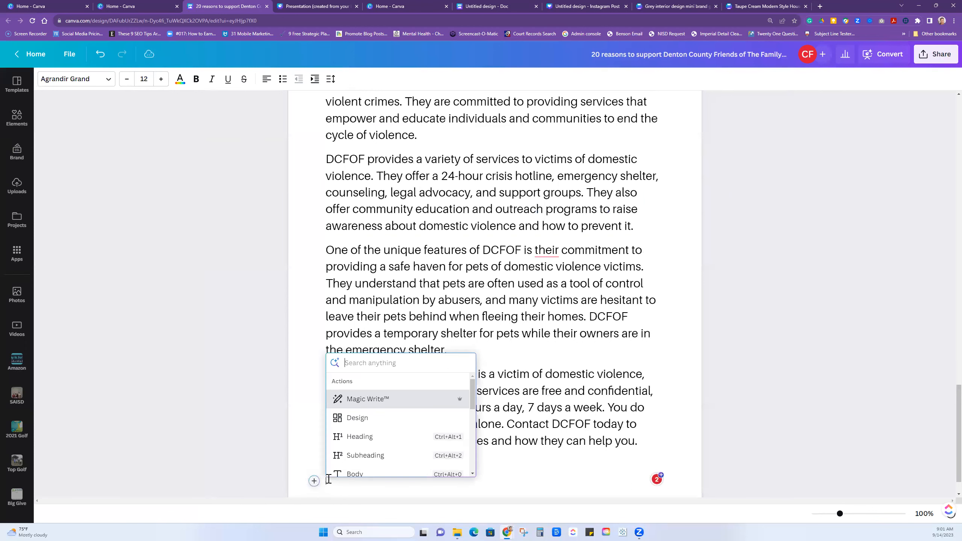
pyautogui.click(352, 399)
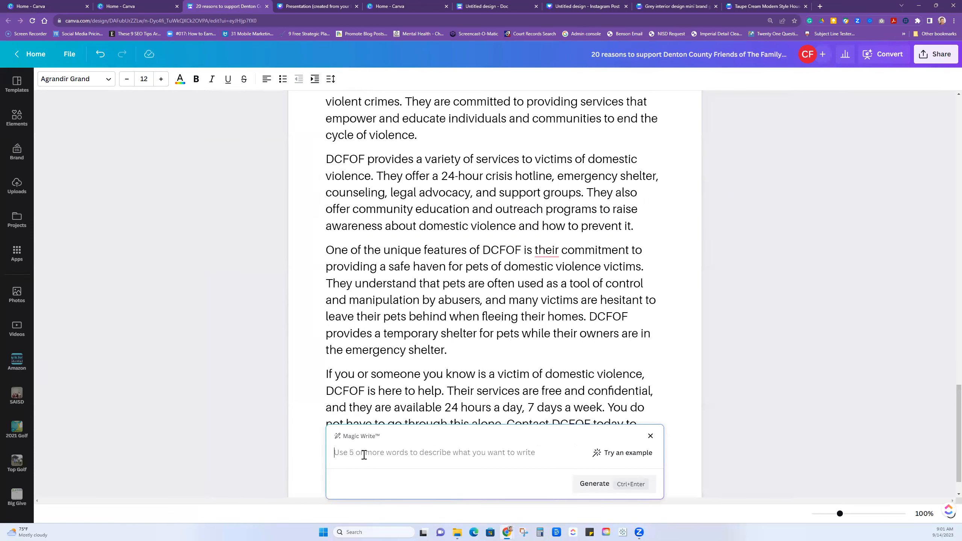
pyautogui.write('Please create 10 social media post about:')
pyautogui.hotkey('ctrl', 'v')
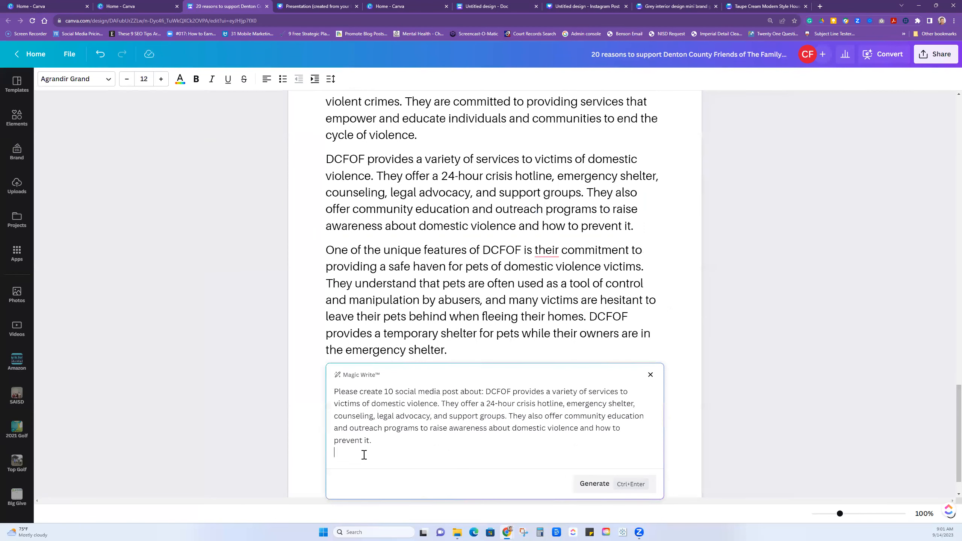
pyautogui.click(593, 485)
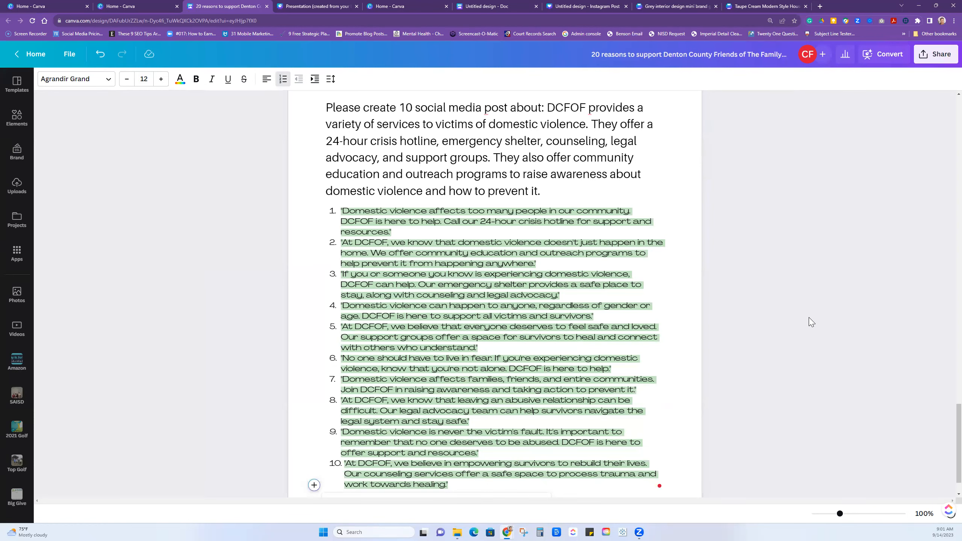
# Step: Copy all ten generated social media posts in the numbered list
pyautogui.scroll(-1, 729, 389)
pyautogui.moveTo(462, 448); pyautogui.dragTo(335, 174)
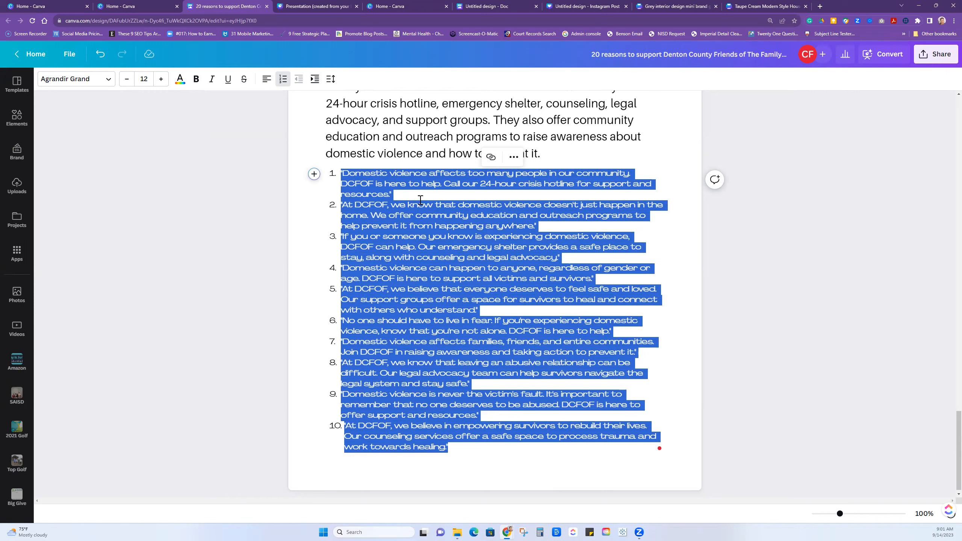
pyautogui.rightClick(368, 192)
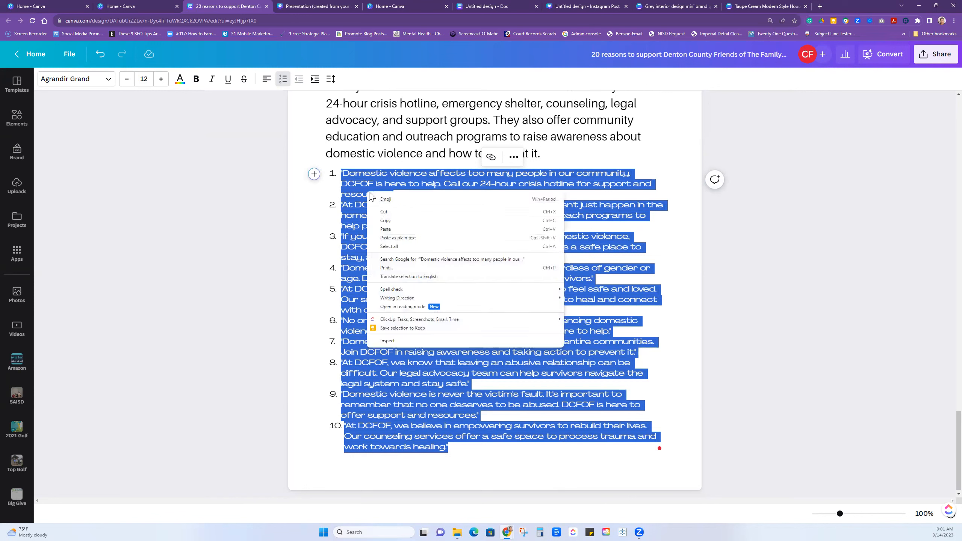
pyautogui.click(385, 220)
# Step: Generate new versions with Magic Write on a blank line below the list from "regenerate using hashtags and emojis:" followed by the copied posts
pyautogui.click(344, 478)
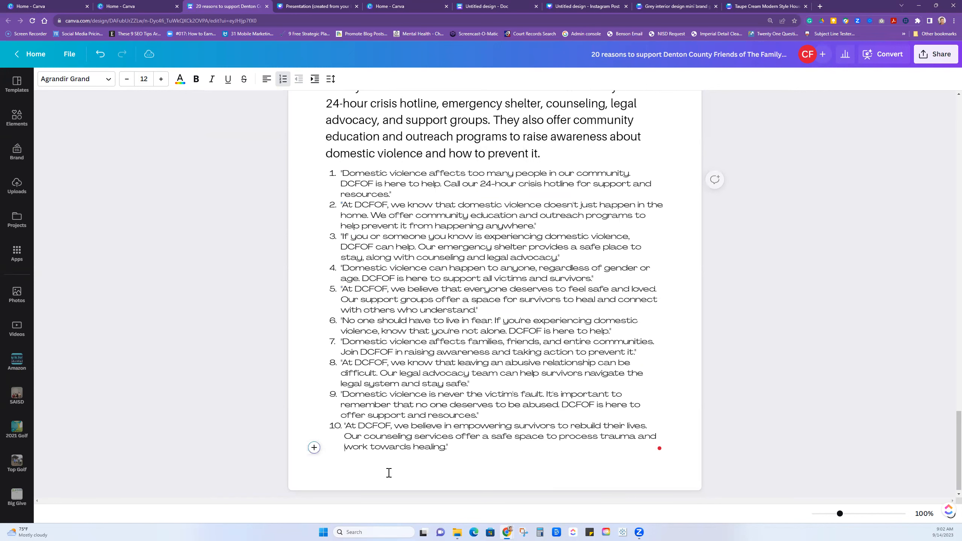
pyautogui.press('Return')
pyautogui.press('Return')
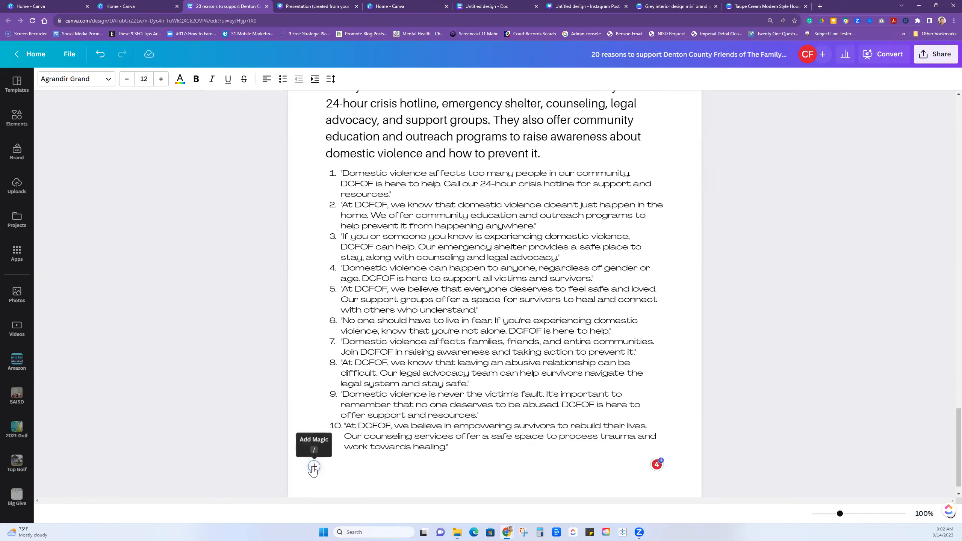
pyautogui.click(314, 466)
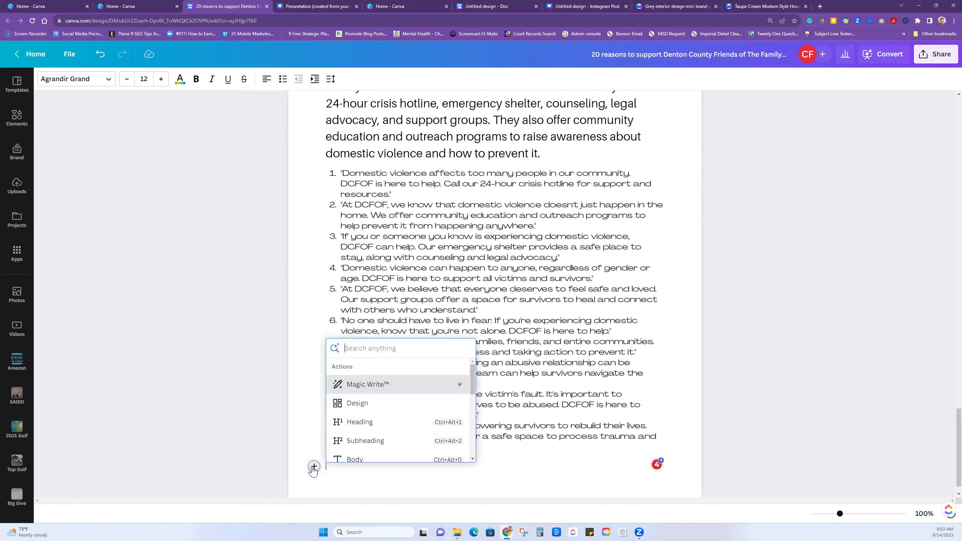
pyautogui.click(354, 395)
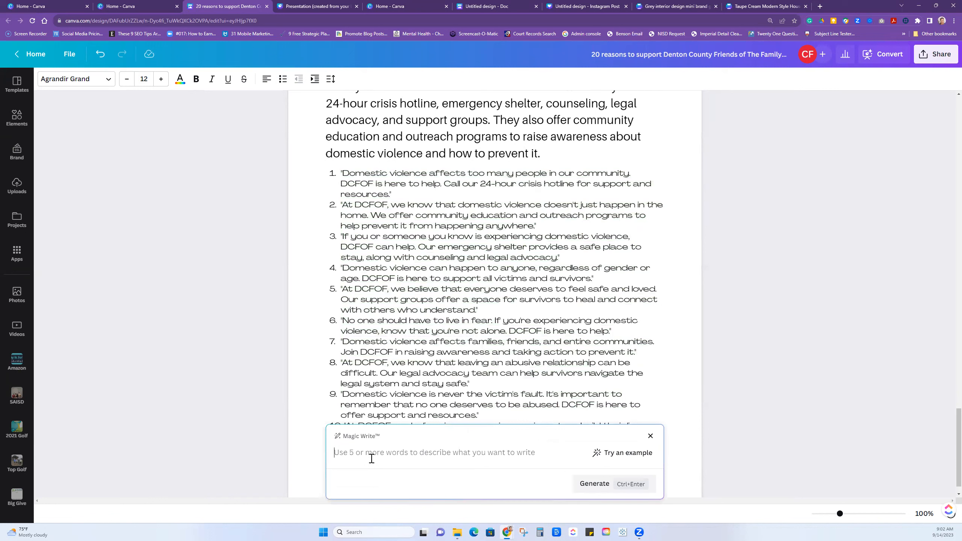
pyautogui.write('regenerate using has')
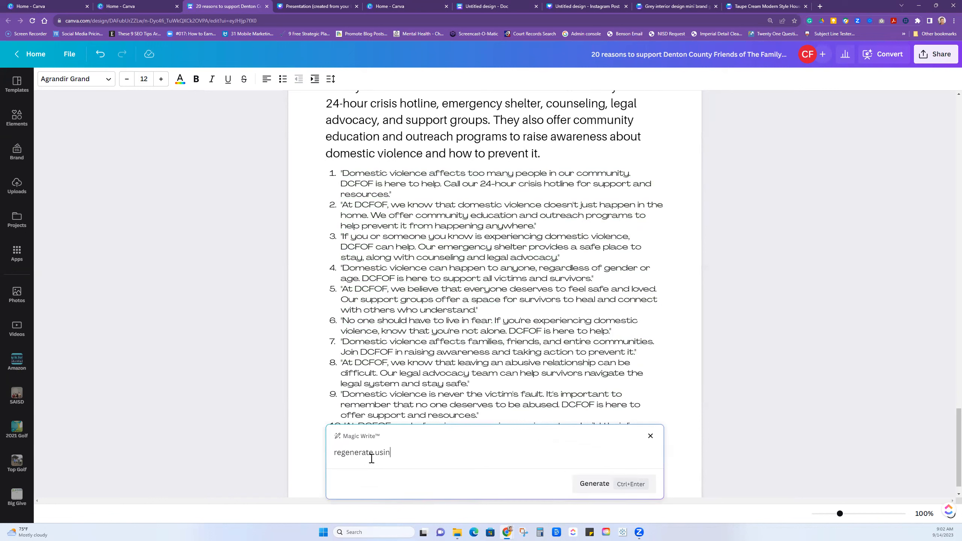
pyautogui.write('tags and emojis:')
pyautogui.hotkey('ctrl', 'v')
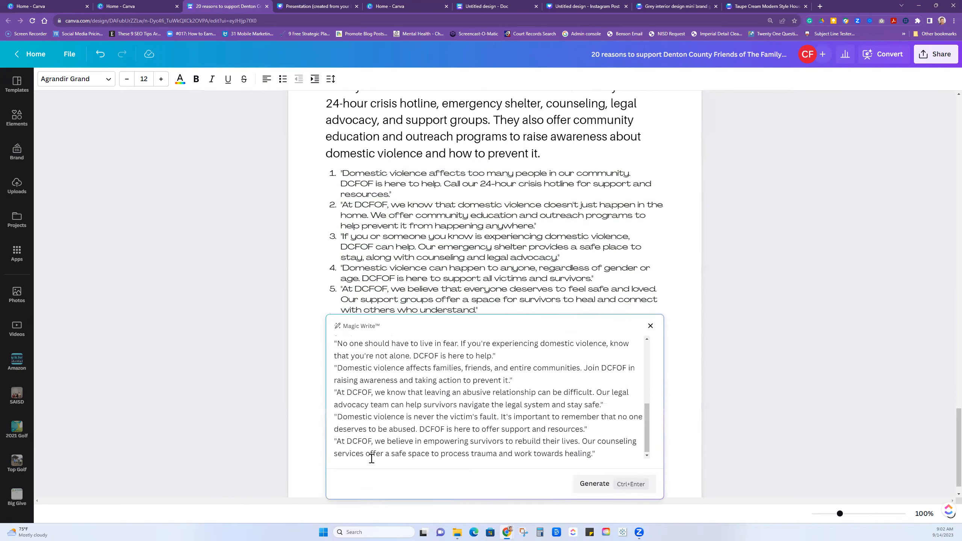
pyautogui.press('Return')
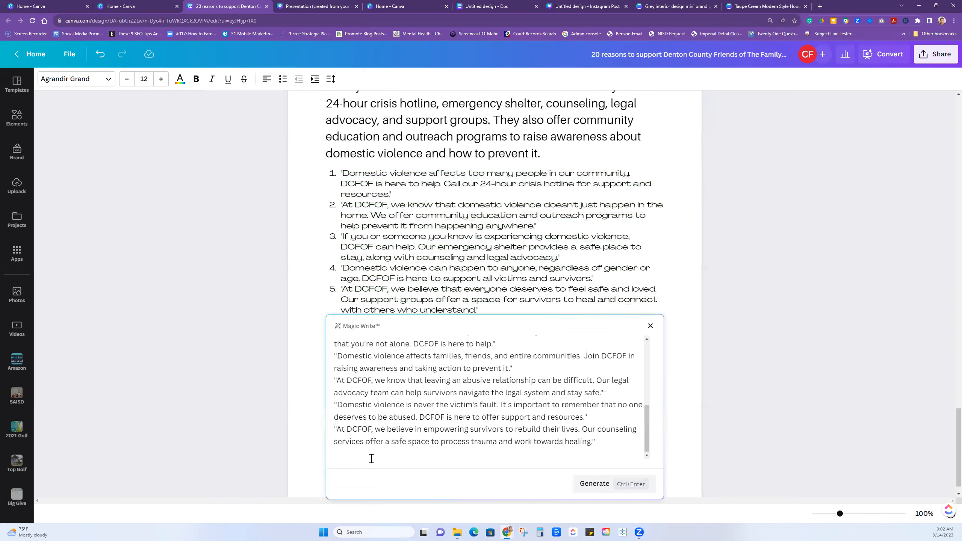
pyautogui.click(593, 485)
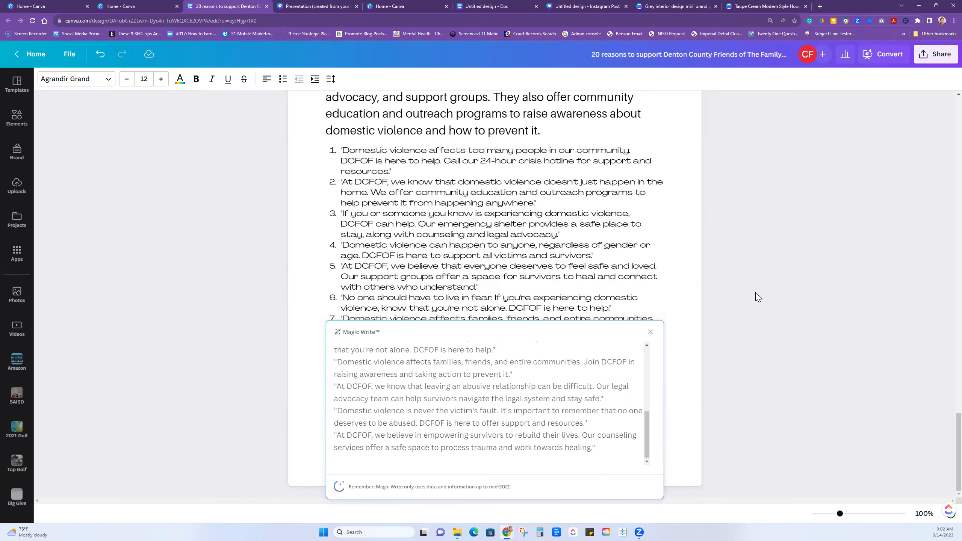
# Step: Apply the document's Subheading style to all the regenerated hashtag and emoji posts
pyautogui.scroll(-8, 761, 295)
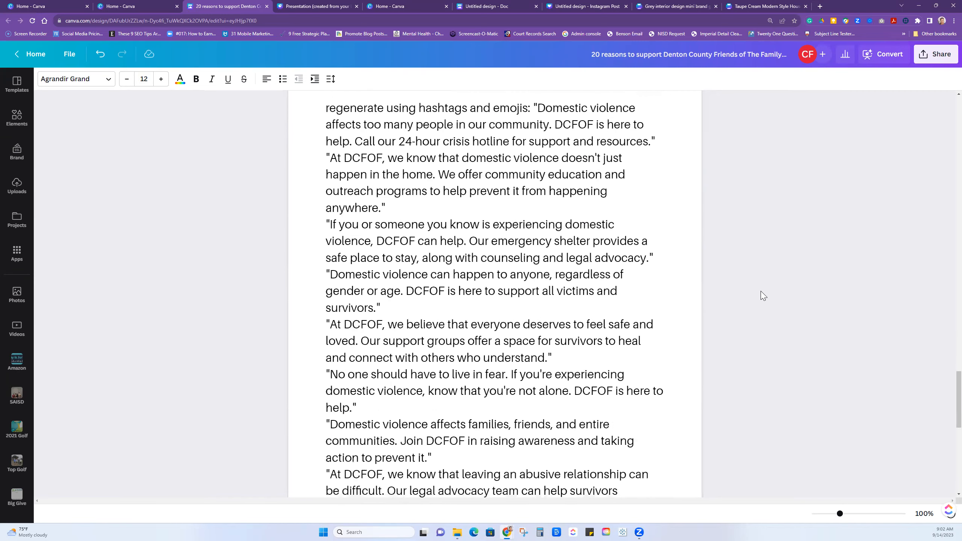
pyautogui.scroll(-8, 662, 286)
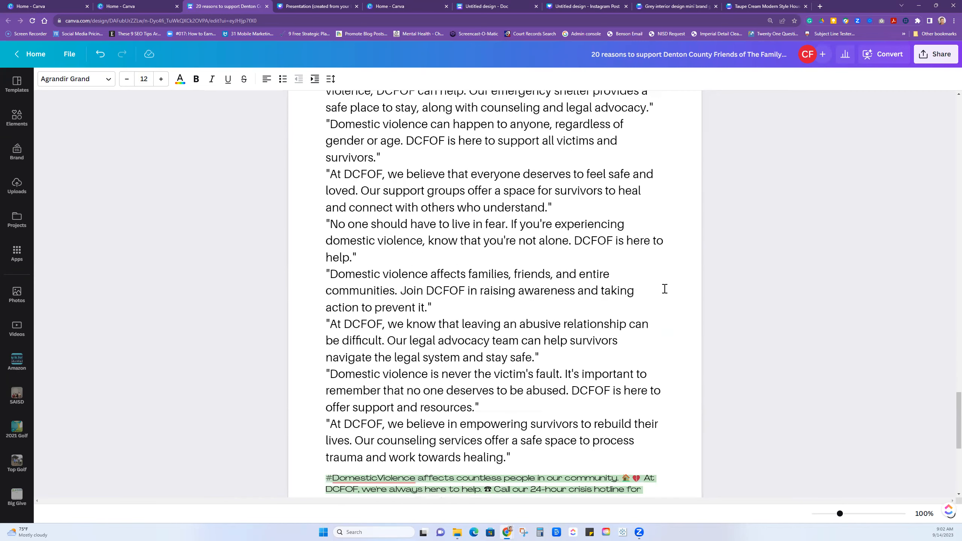
pyautogui.scroll(-2, 645, 287)
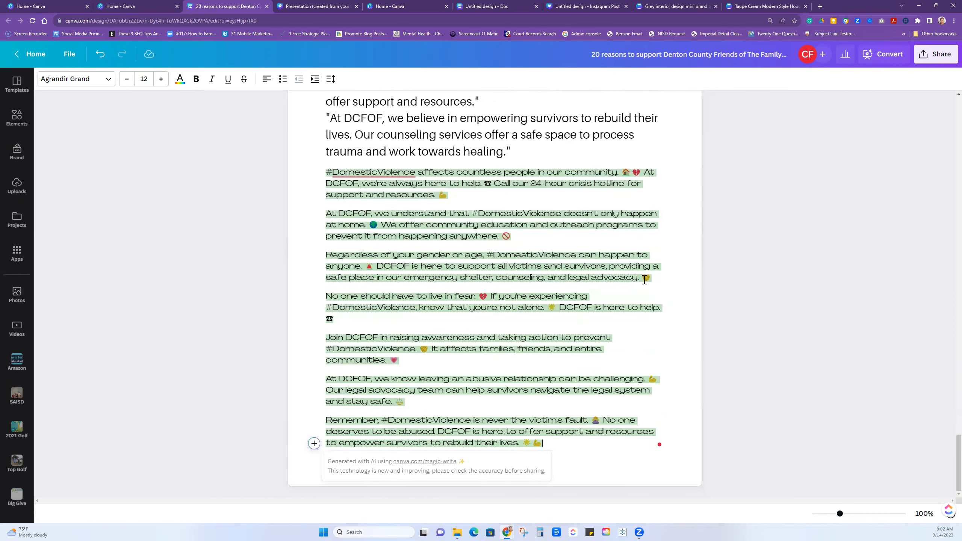
pyautogui.moveTo(559, 447)
pyautogui.mouseDown()
pyautogui.moveTo(343, 335)
pyautogui.moveTo(298, 157)
pyautogui.moveTo(300, 172)
pyautogui.mouseUp()
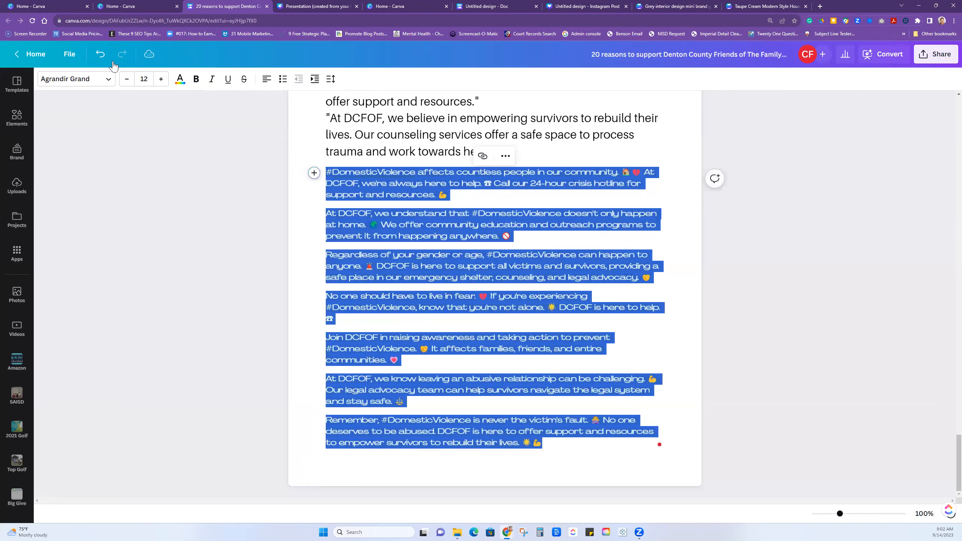
pyautogui.click(91, 78)
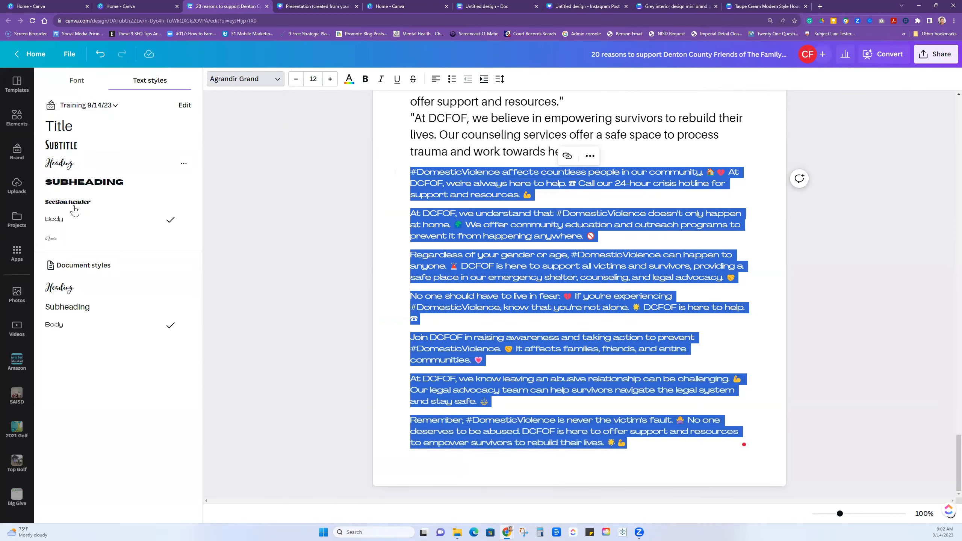
pyautogui.click(81, 306)
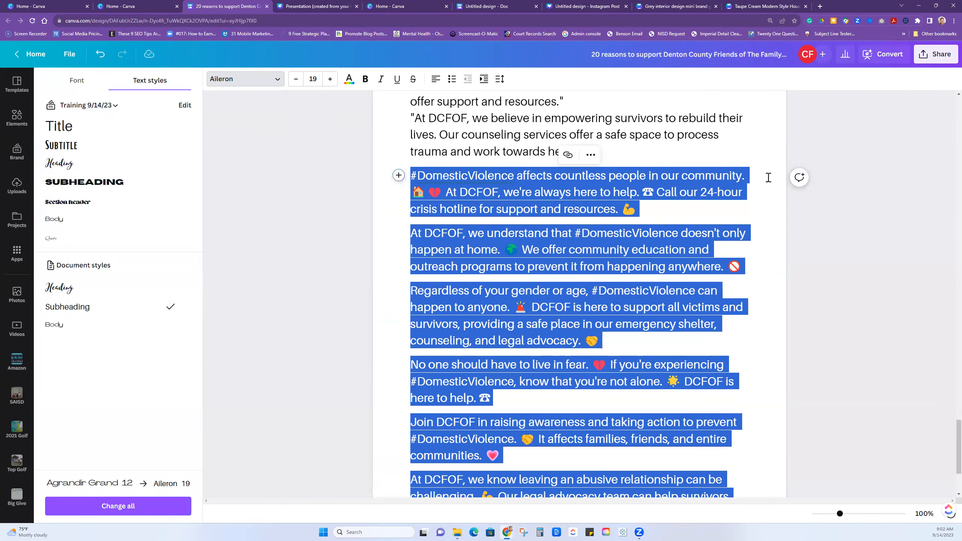
pyautogui.scroll(-2, 768, 180)
pyautogui.click(780, 189)
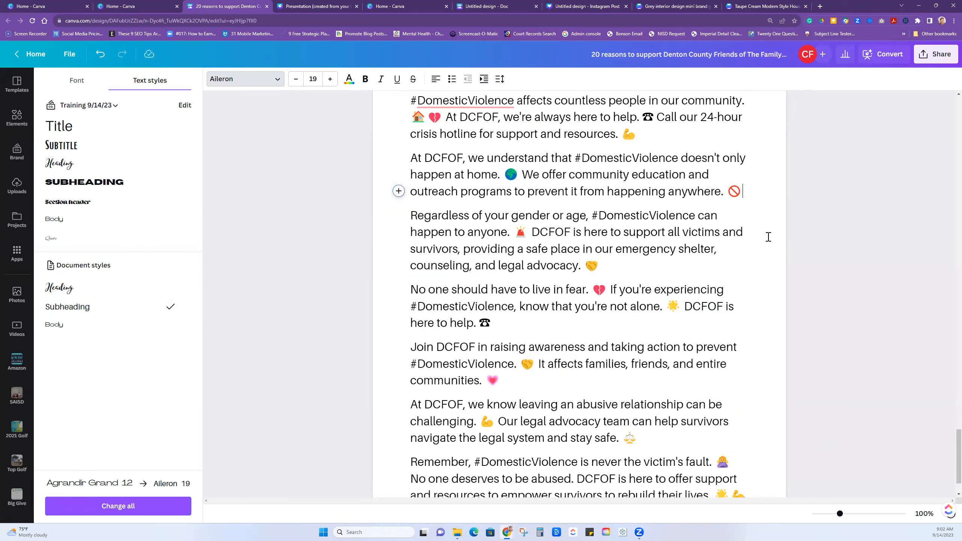
# Step: Review the regenerated posts, highlighting the first #DomesticViolence post and reading on to the end of the doc
pyautogui.scroll(1, 764, 247)
pyautogui.scroll(3, 764, 247)
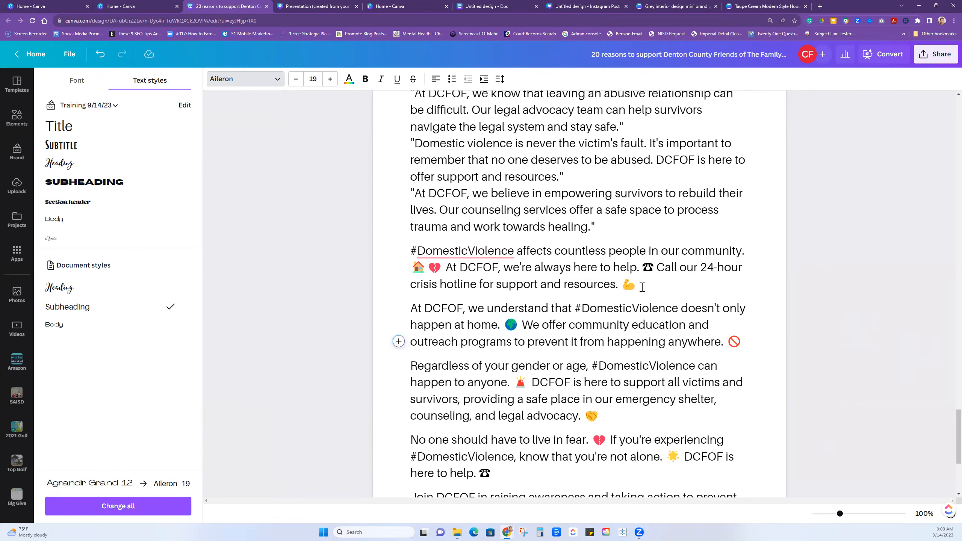
pyautogui.moveTo(642, 287); pyautogui.dragTo(408, 253)
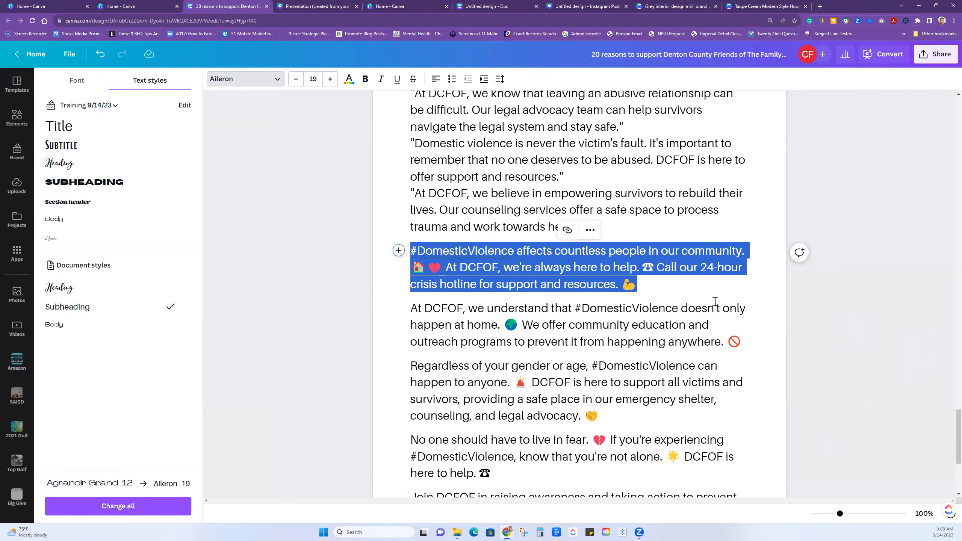
pyautogui.scroll(-1, 797, 346)
pyautogui.scroll(-4, 797, 346)
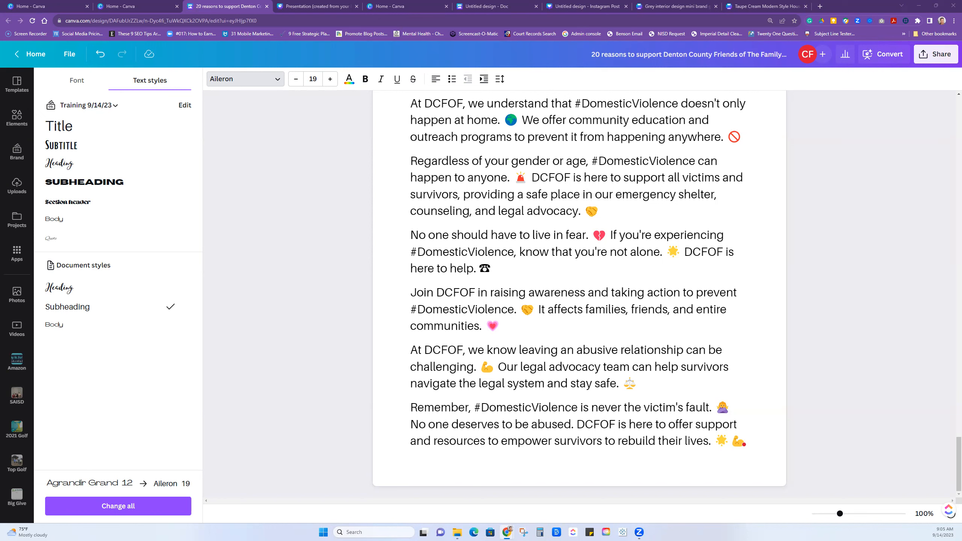
# Step: Open the apps library and look through its popular, creation and content apps
pyautogui.click(16, 254)
pyautogui.scroll(-6, 127, 257)
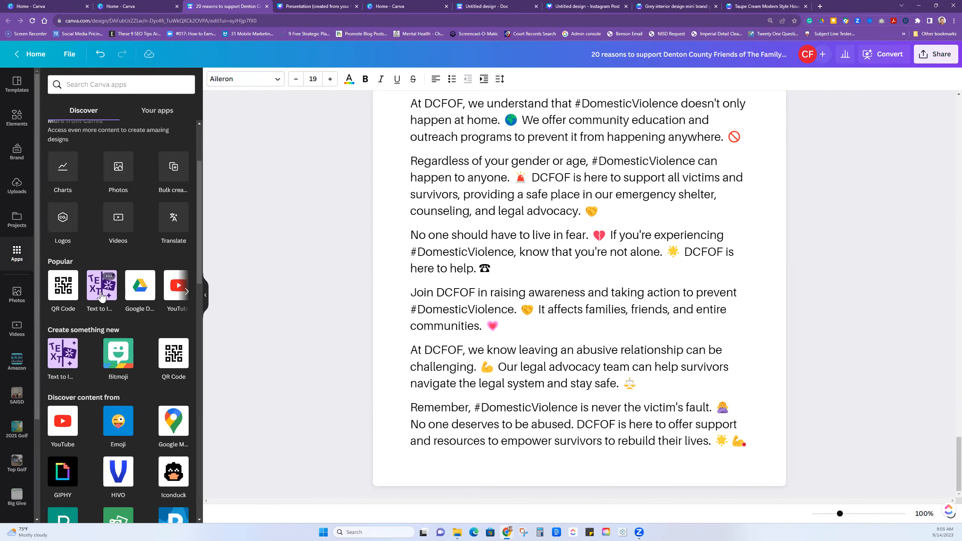
pyautogui.scroll(-3, 101, 295)
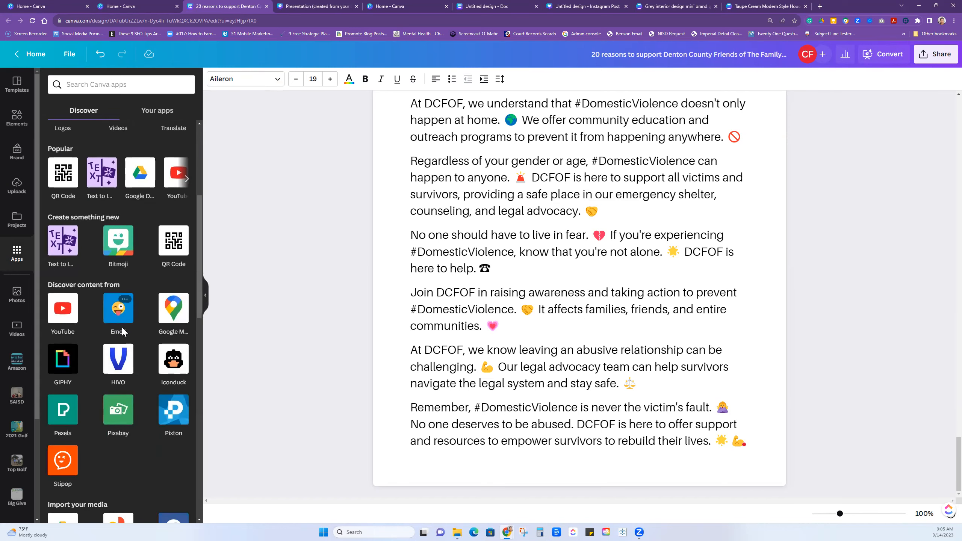
pyautogui.scroll(4, 110, 381)
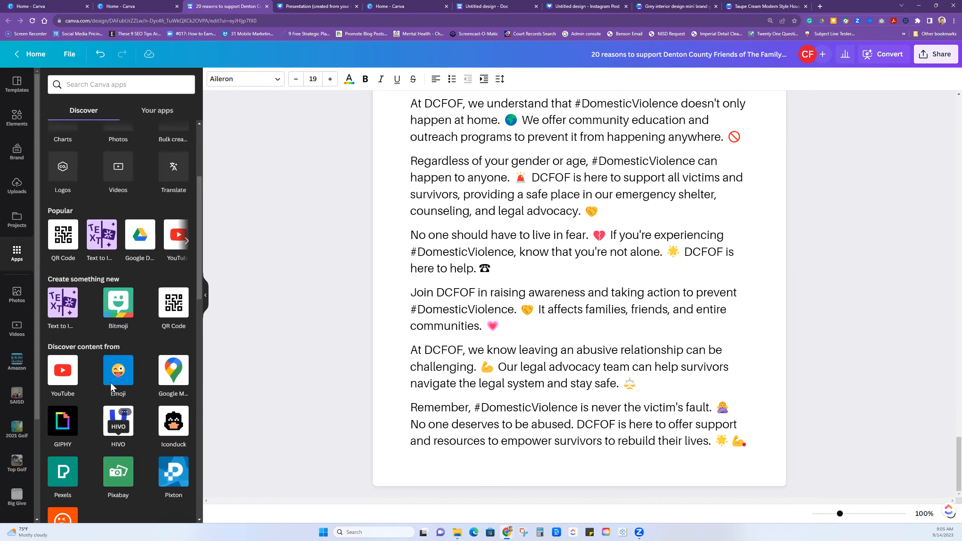
pyautogui.scroll(2, 165, 287)
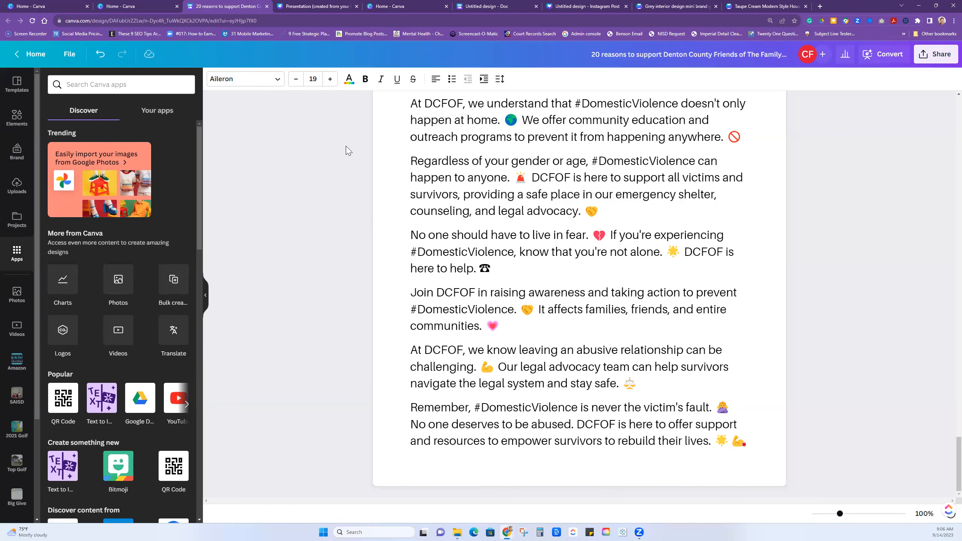
# Step: Switch to the presentation created from the doc
pyautogui.click(316, 6)
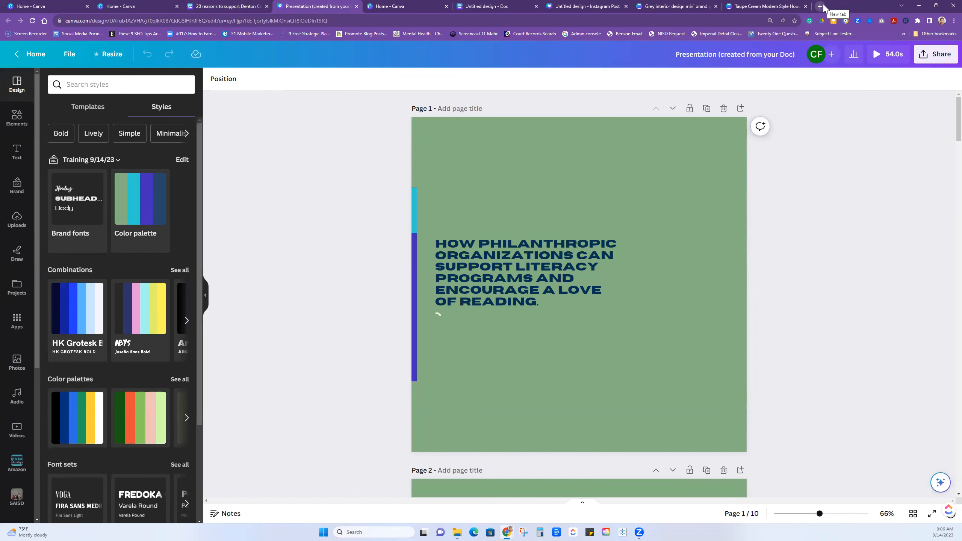
# Step: Open the bookmarked churchclinic.org Mental Health page and copy its web address
pyautogui.click(416, 34)
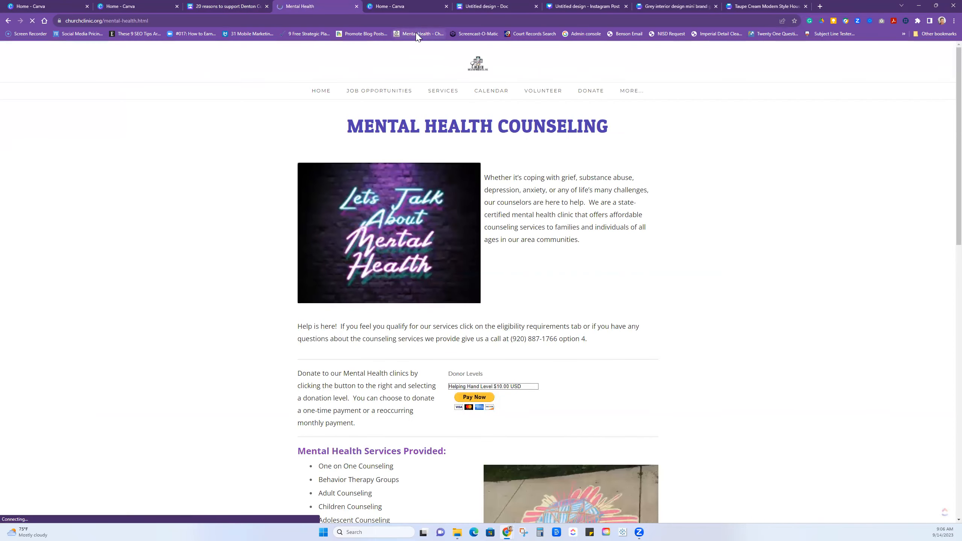
pyautogui.click(119, 22)
pyautogui.rightClick(119, 21)
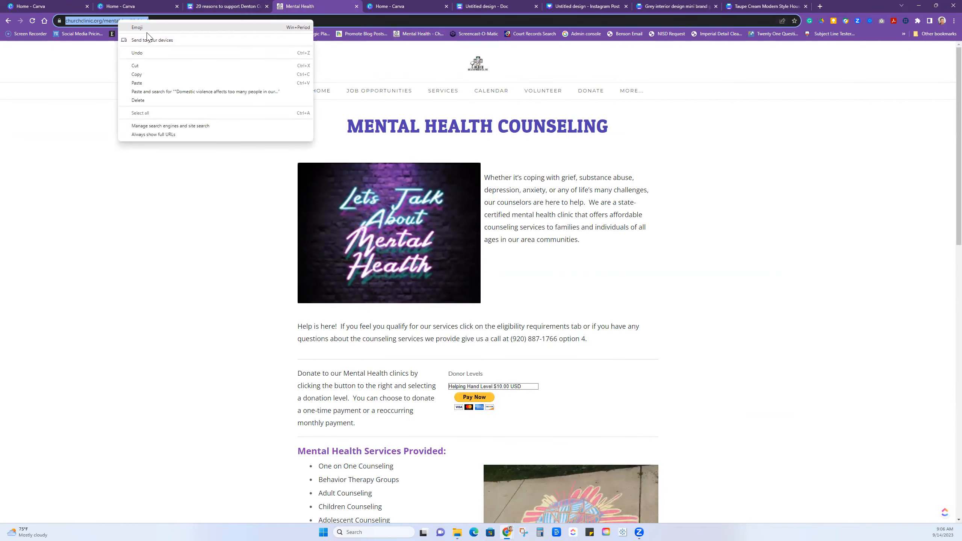
pyautogui.click(136, 68)
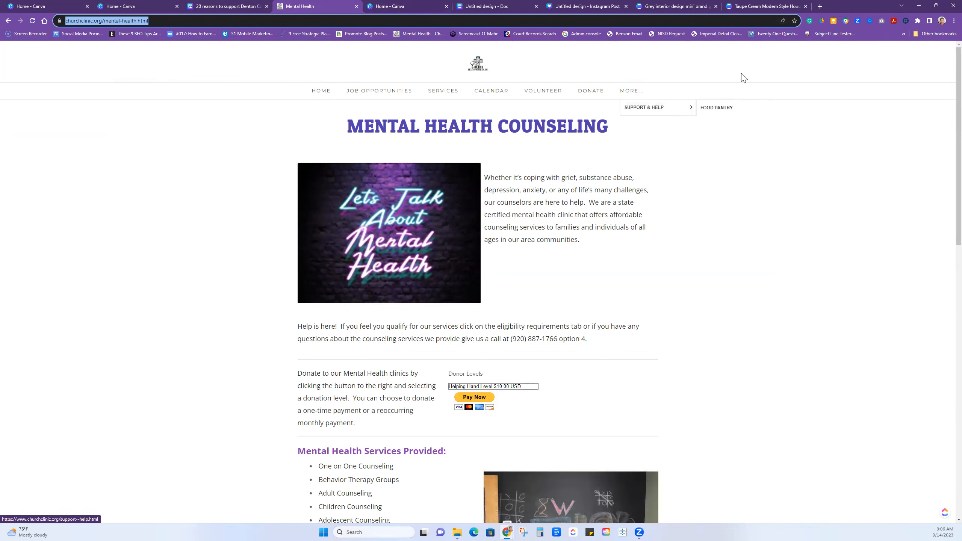
# Step: In the grey interior design brand guide, link page 5's potted-plant photo at the end of the Brand Imagery row to churchclinic.org/mental-health.html
pyautogui.click(660, 8)
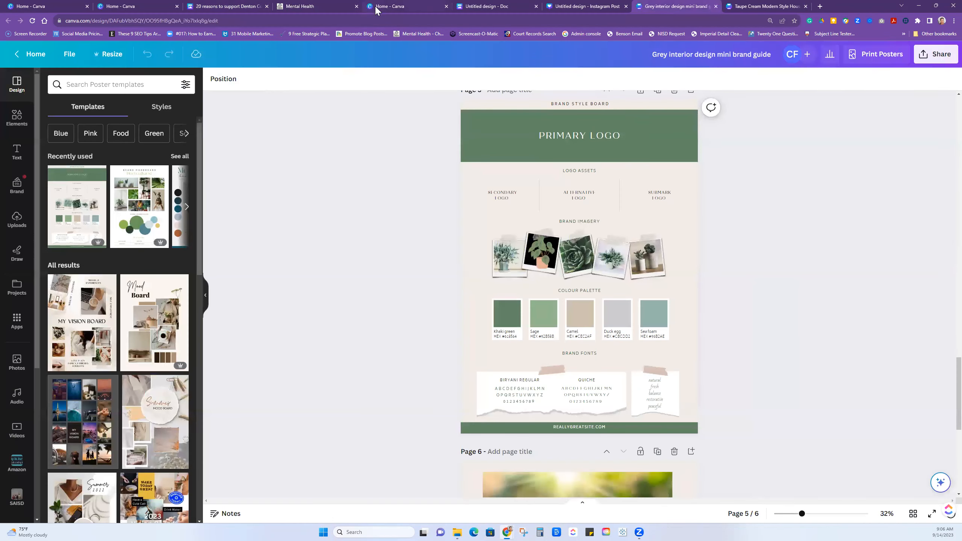
pyautogui.click(647, 258)
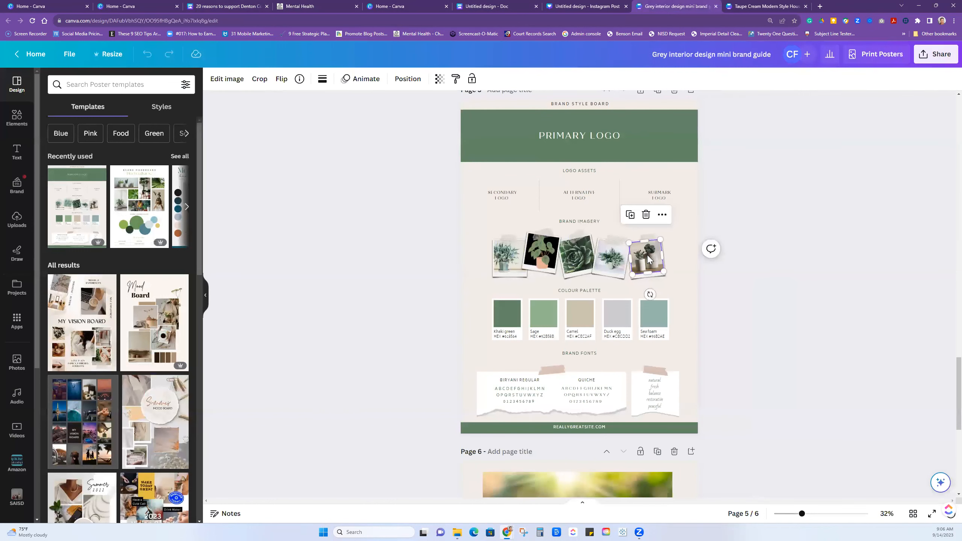
pyautogui.click(663, 215)
pyautogui.moveTo(663, 219)
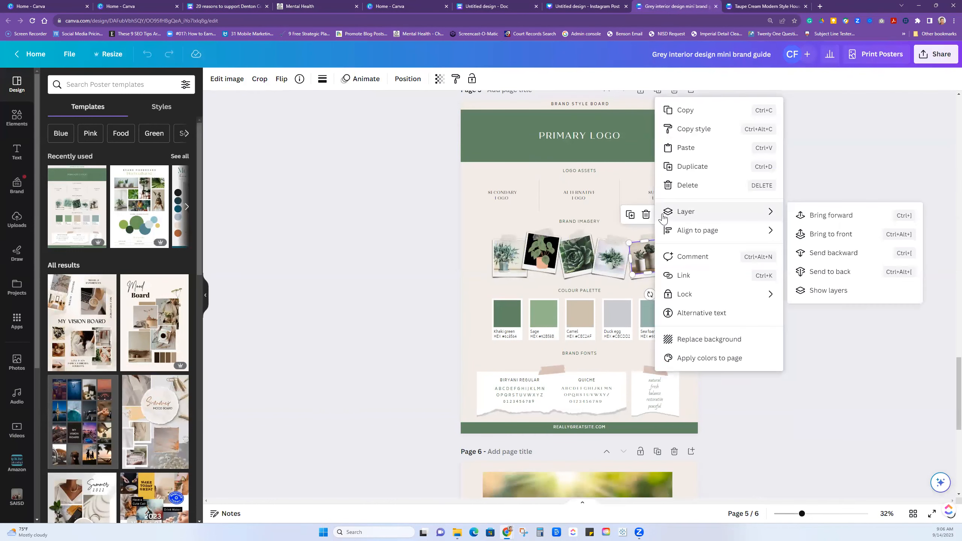
pyautogui.click(683, 275)
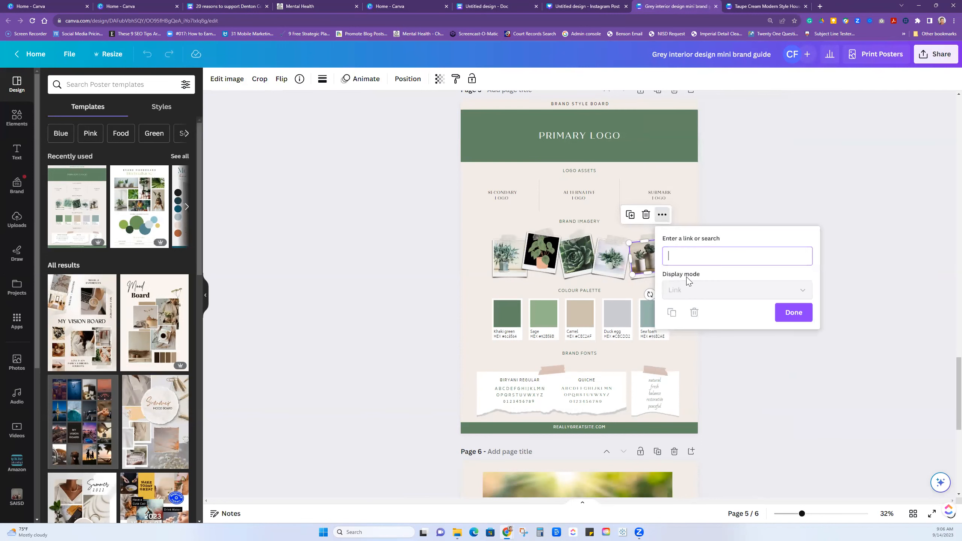
pyautogui.rightClick(681, 257)
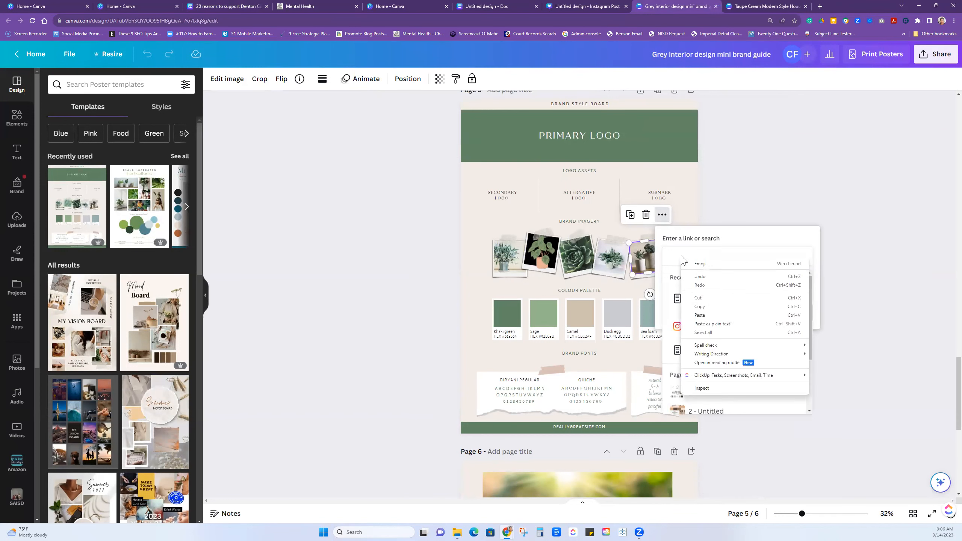
pyautogui.click(705, 318)
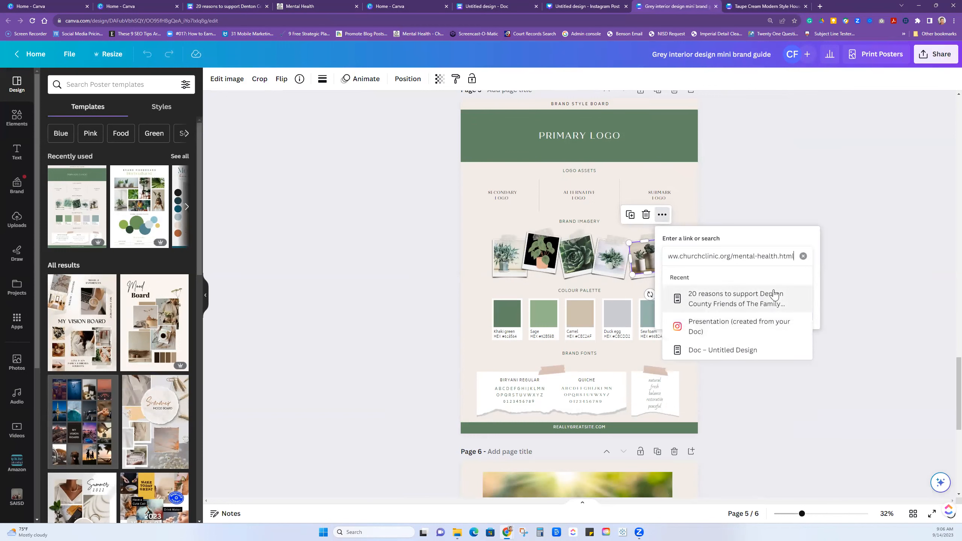
pyautogui.press('Return')
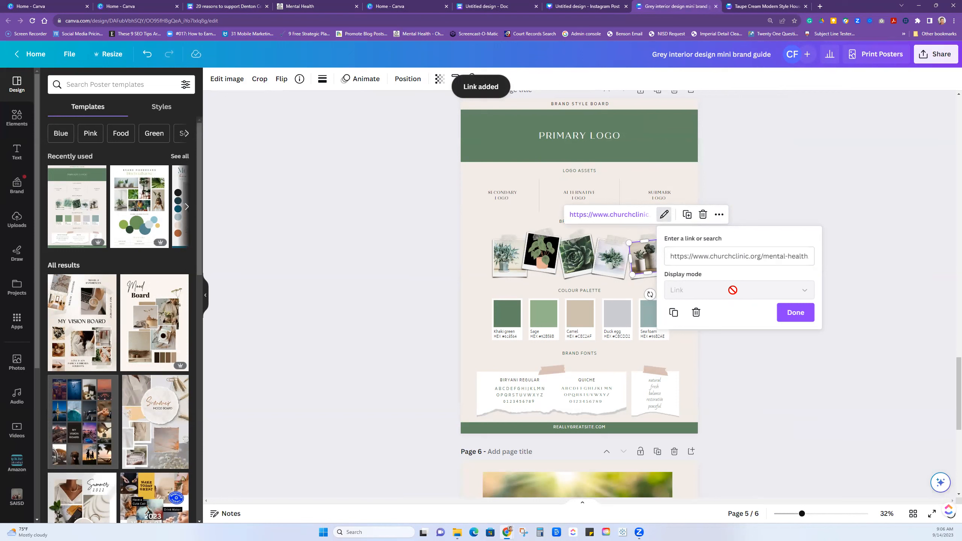
pyautogui.click(790, 315)
pyautogui.click(774, 318)
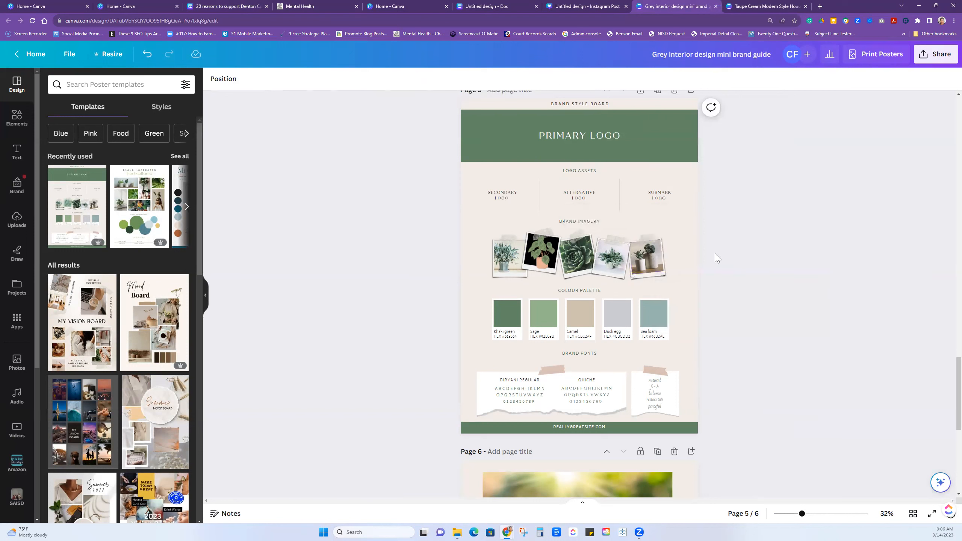
# Step: Check the link on the potted-plant photo and view the link option available for the Sage colour swatch
pyautogui.click(642, 261)
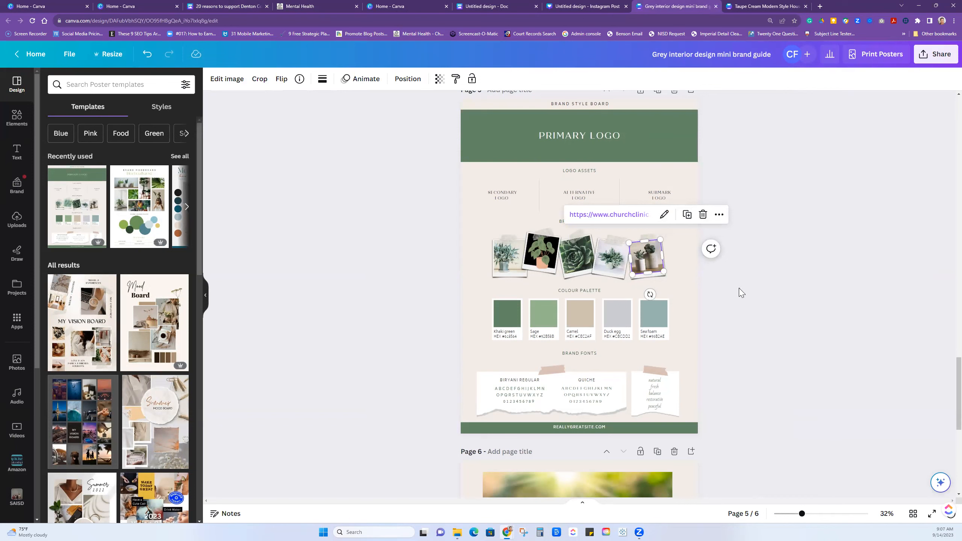
pyautogui.click(741, 293)
pyautogui.click(649, 258)
pyautogui.scroll(-2, 817, 279)
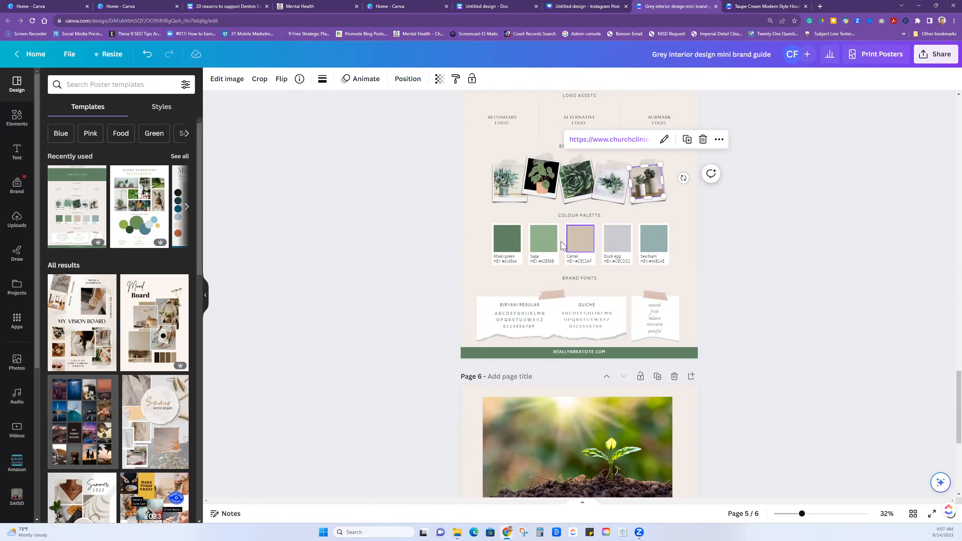
pyautogui.click(546, 242)
pyautogui.click(559, 202)
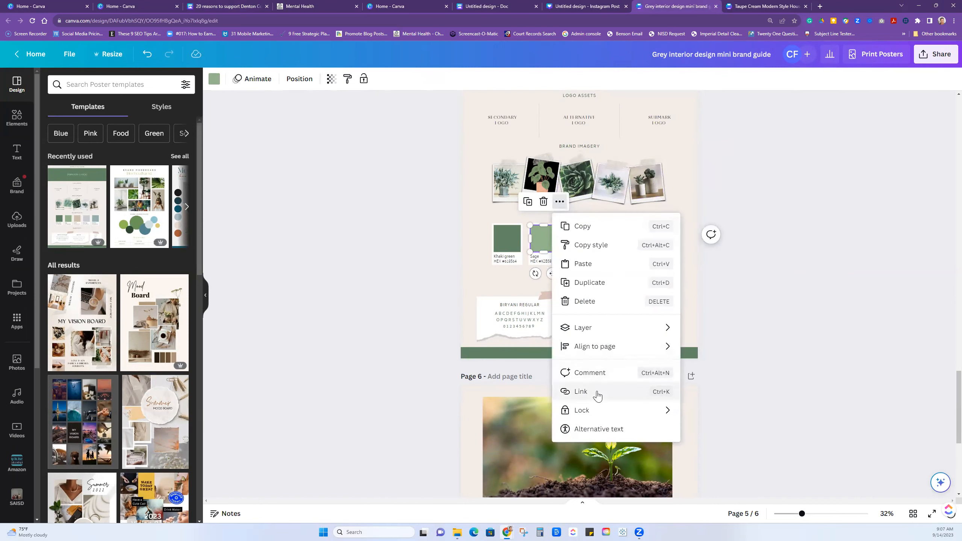
pyautogui.click(735, 298)
# Step: Link the PRIMARY LOGO text on page 5 to the copied Mental Health page address
pyautogui.scroll(4, 738, 266)
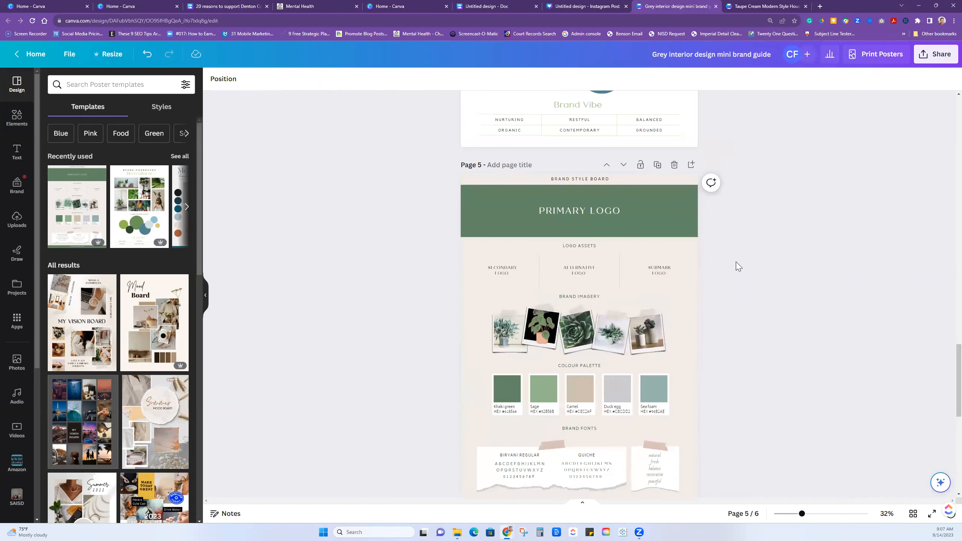
pyautogui.scroll(-5, 735, 266)
pyautogui.scroll(4, 734, 267)
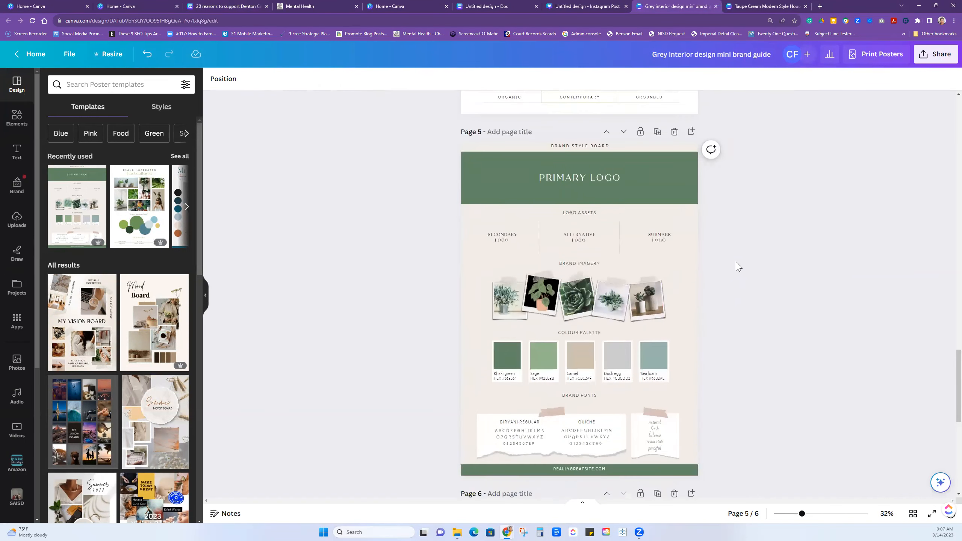
pyautogui.doubleClick(599, 176)
pyautogui.rightClick(599, 177)
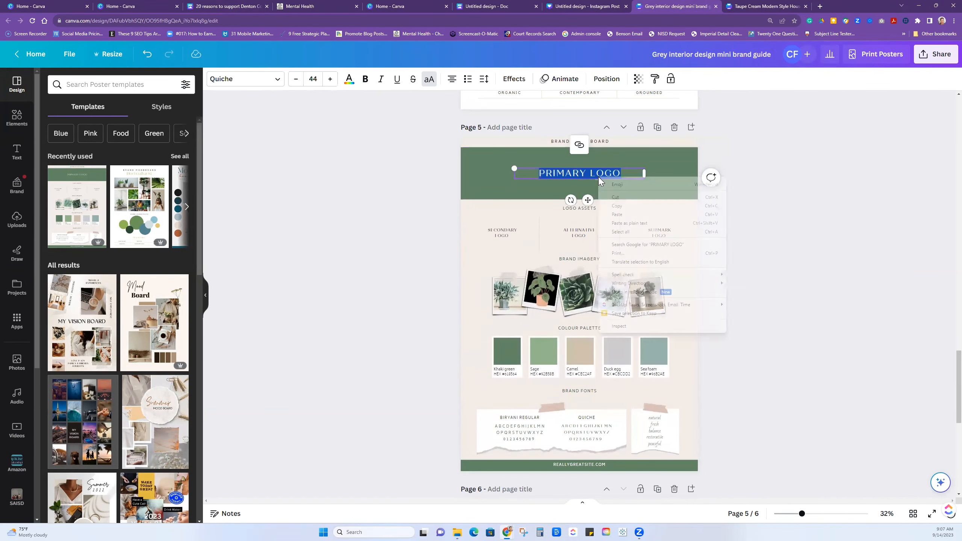
pyautogui.click(617, 214)
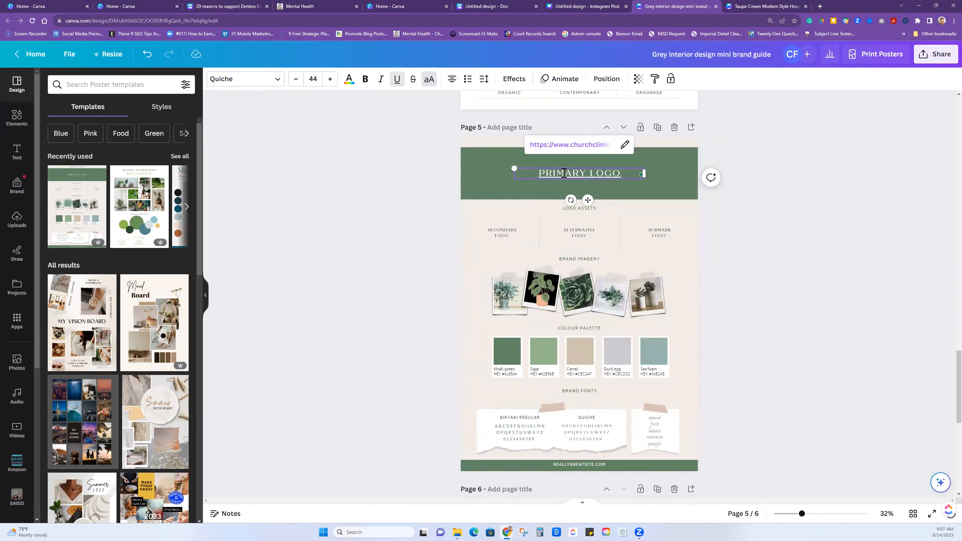
pyautogui.click(796, 213)
# Step: Add a text box linked to the copied address and enlarge it to about size 57.3 on the green banner, just below PRIMARY LOGO
pyautogui.click(674, 210)
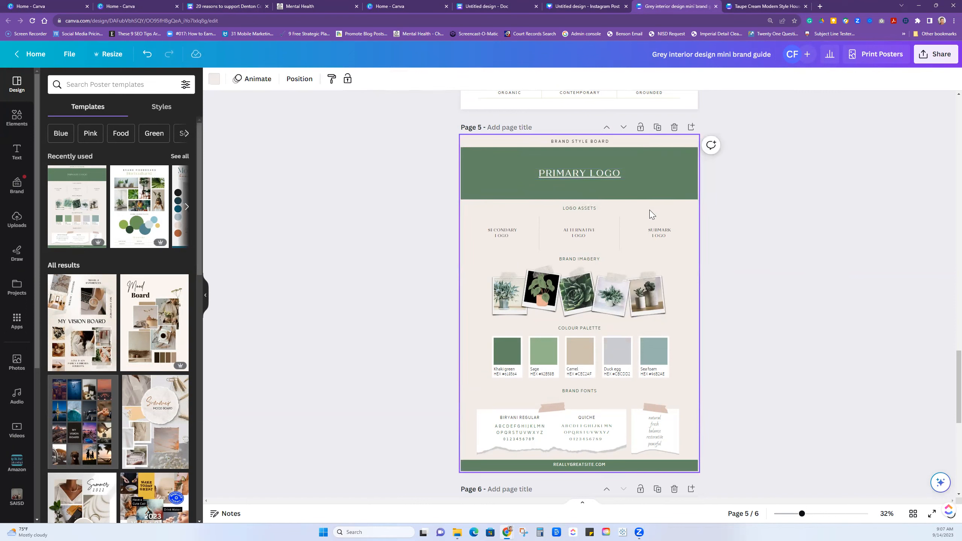
pyautogui.press('t')
pyautogui.moveTo(597, 272); pyautogui.dragTo(653, 204)
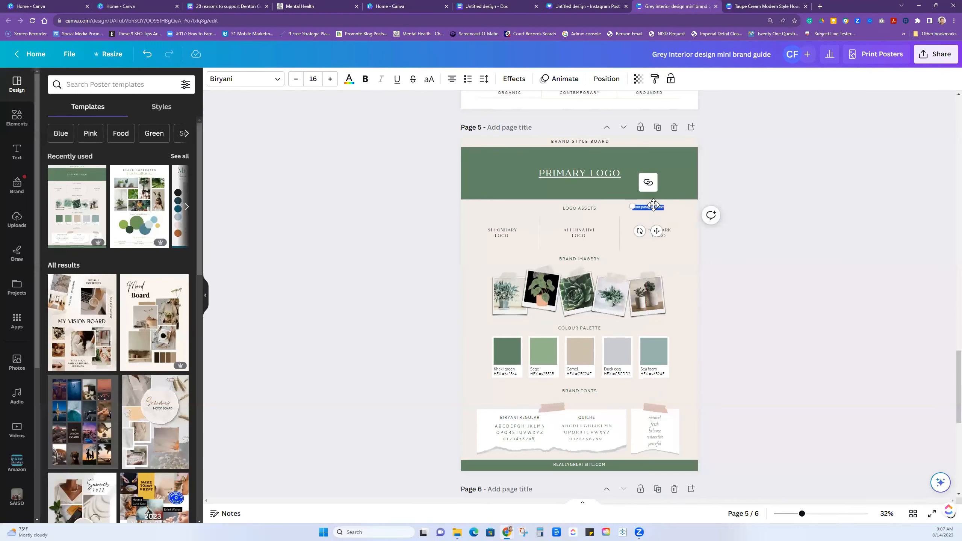
pyautogui.hotkey('ctrl', 'v')
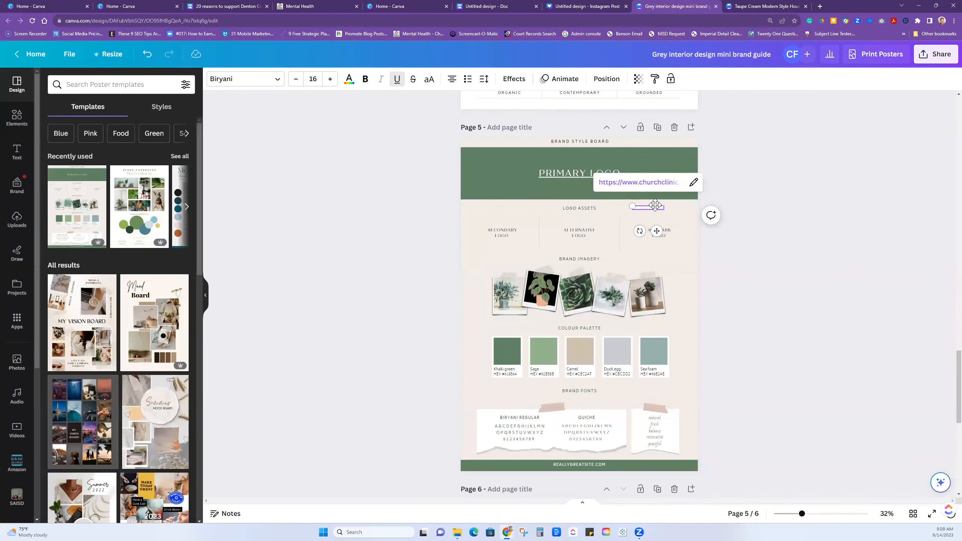
pyautogui.moveTo(632, 206); pyautogui.dragTo(550, 180)
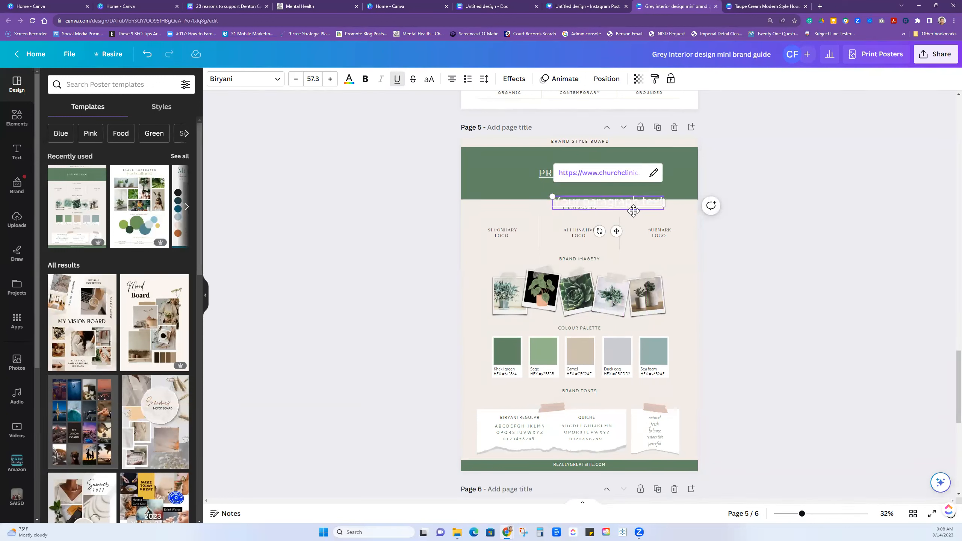
pyautogui.moveTo(632, 203); pyautogui.dragTo(656, 186)
# Step: Link the green banner shape behind PRIMARY LOGO to the copied Mental Health page address
pyautogui.click(479, 151)
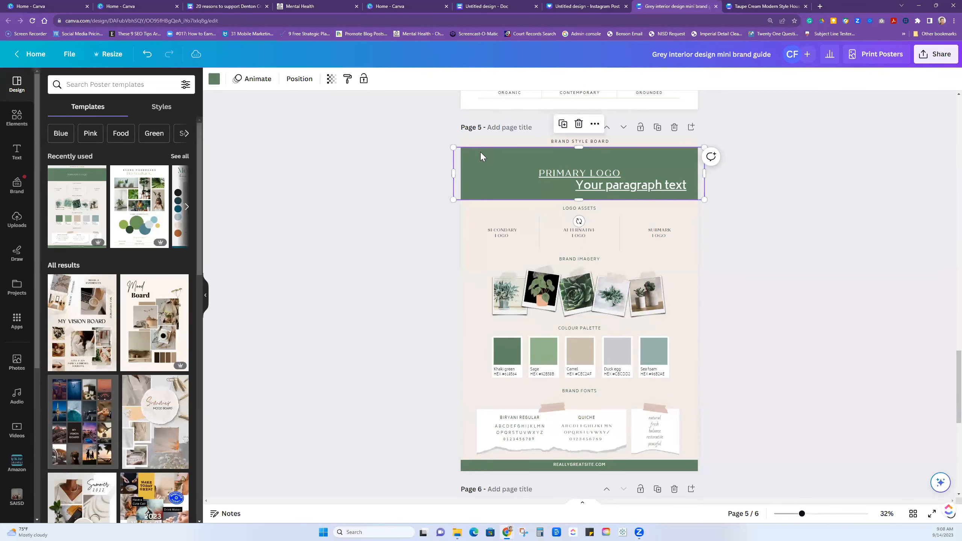
pyautogui.rightClick(479, 150)
pyautogui.click(509, 207)
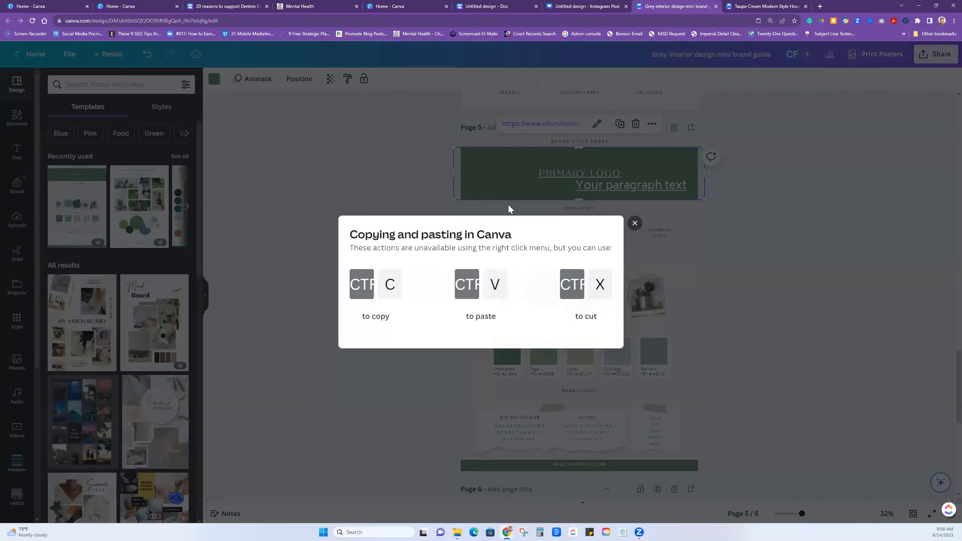
pyautogui.click(635, 223)
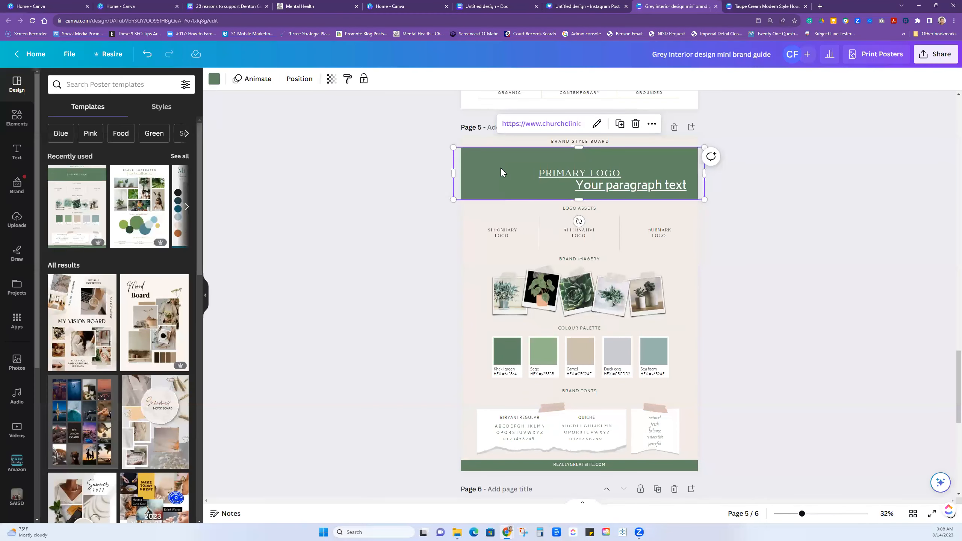
# Step: Paste the copied address directly onto page 5 and onto page 6 as an embedded web page preview
pyautogui.click(482, 224)
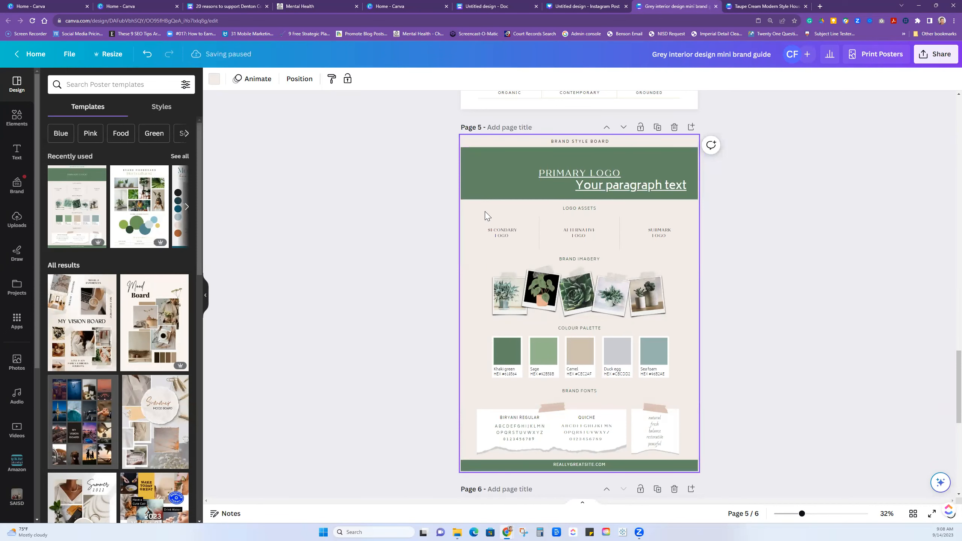
pyautogui.scroll(-4, 484, 212)
pyautogui.hotkey('ctrl', 'v')
pyautogui.scroll(-6, 497, 235)
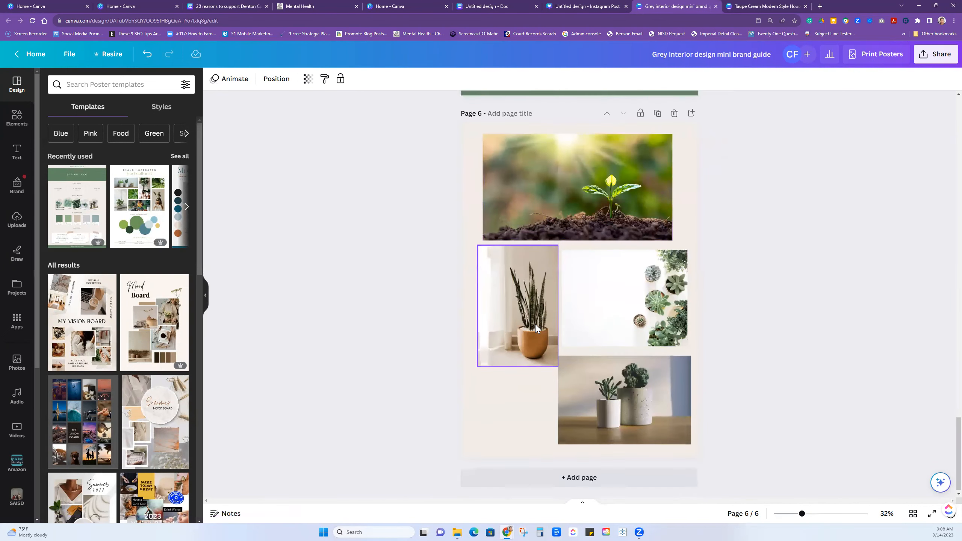
pyautogui.click(472, 368)
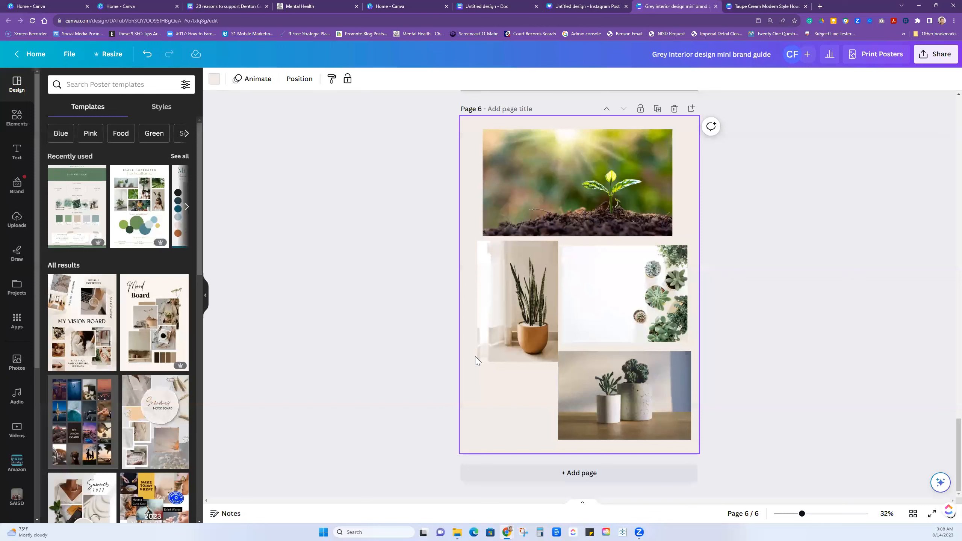
pyautogui.hotkey('ctrl', 'v')
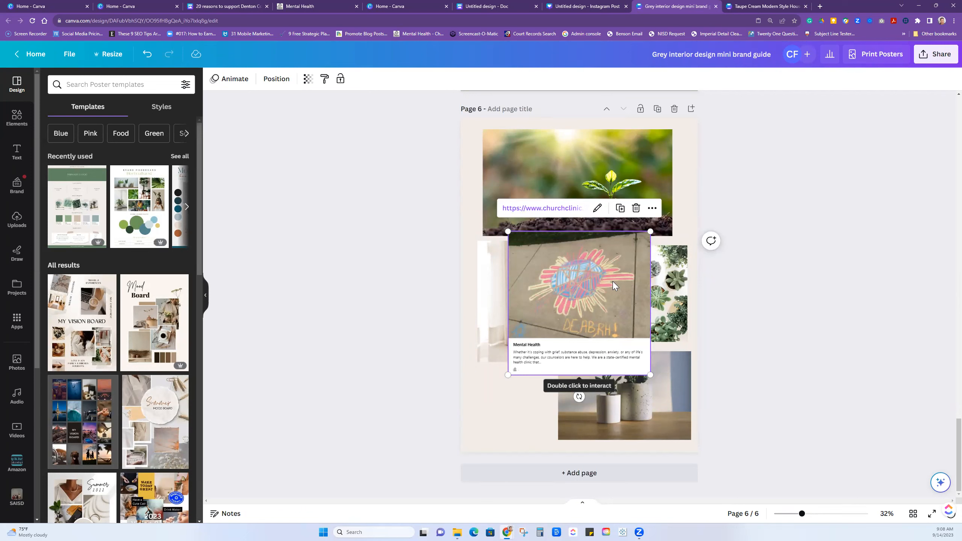
# Step: Shrink the Mental Health preview card into page 6's empty lower-left area, and enlarge it across nearly the page's full width
pyautogui.moveTo(612, 281); pyautogui.dragTo(580, 344)
pyautogui.moveTo(619, 296); pyautogui.dragTo(550, 373)
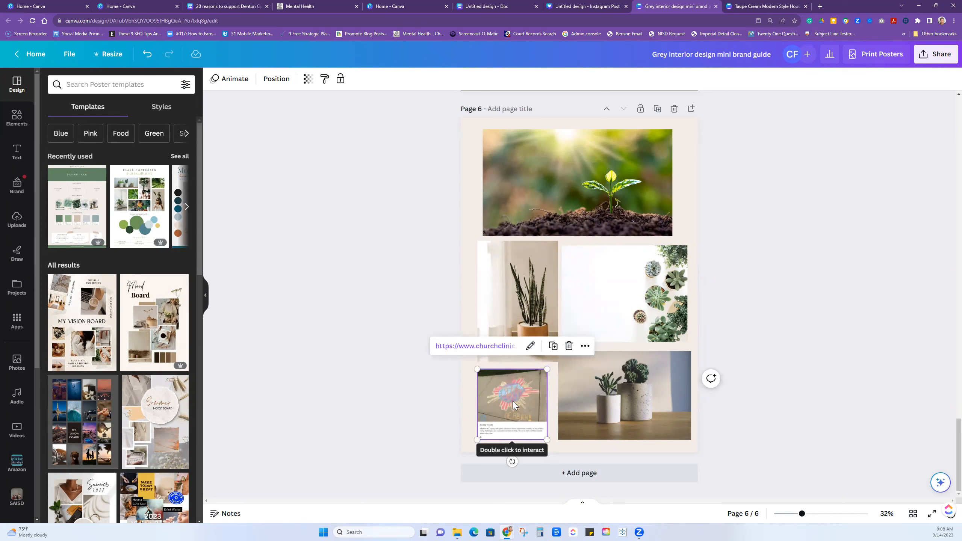
pyautogui.moveTo(547, 369); pyautogui.dragTo(691, 223)
pyautogui.moveTo(480, 226); pyautogui.dragTo(463, 210)
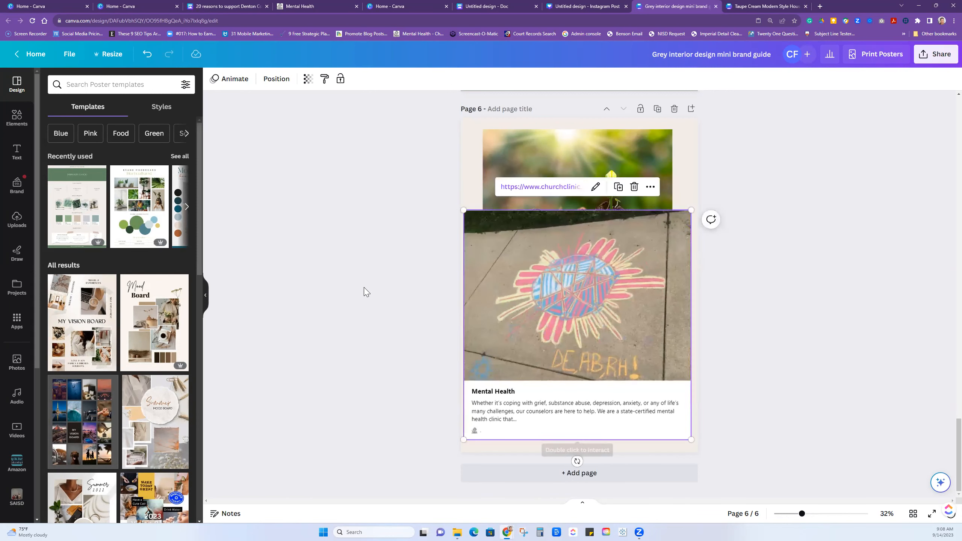